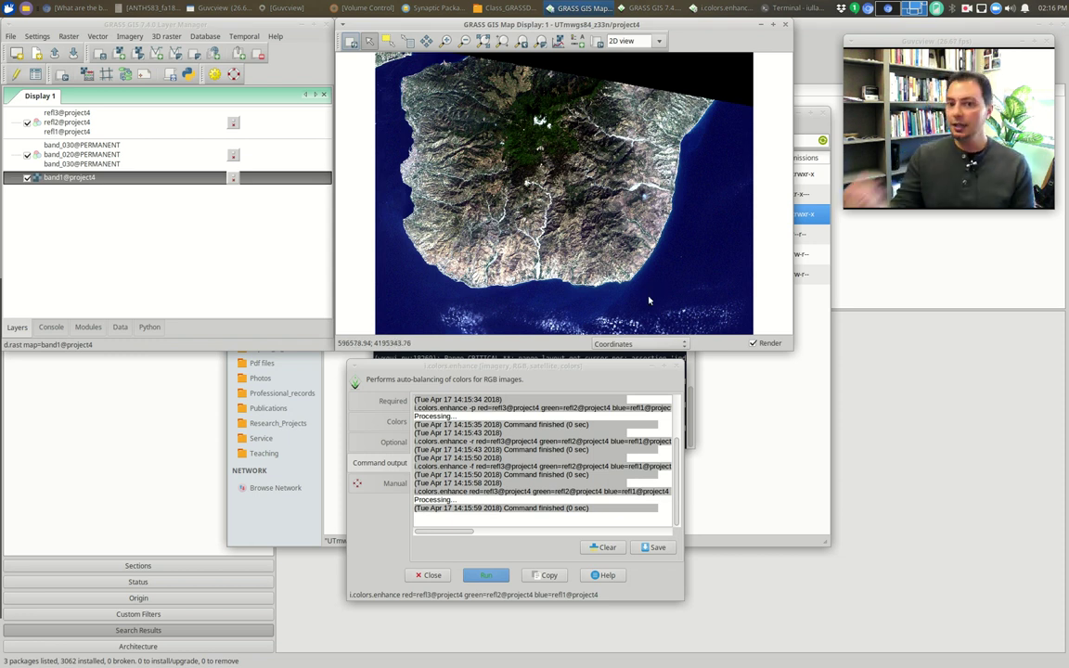
- Examine the RGB composite's individual pixels around the river valley near the southern coast
click(446, 40)
drag(504, 205, 611, 292)
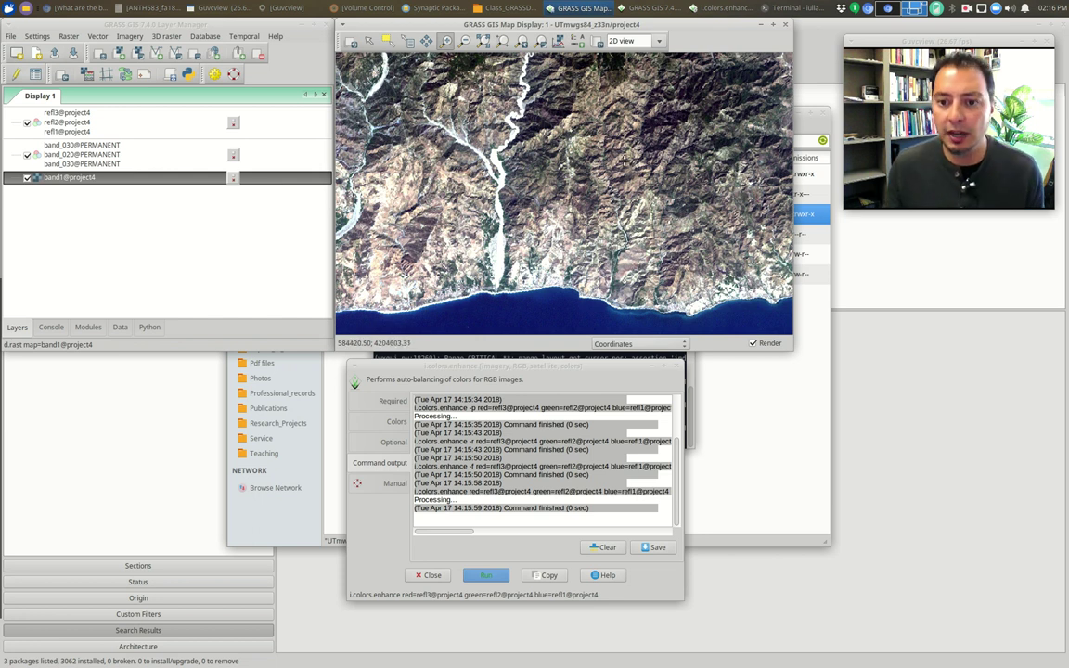
drag(613, 221, 590, 280)
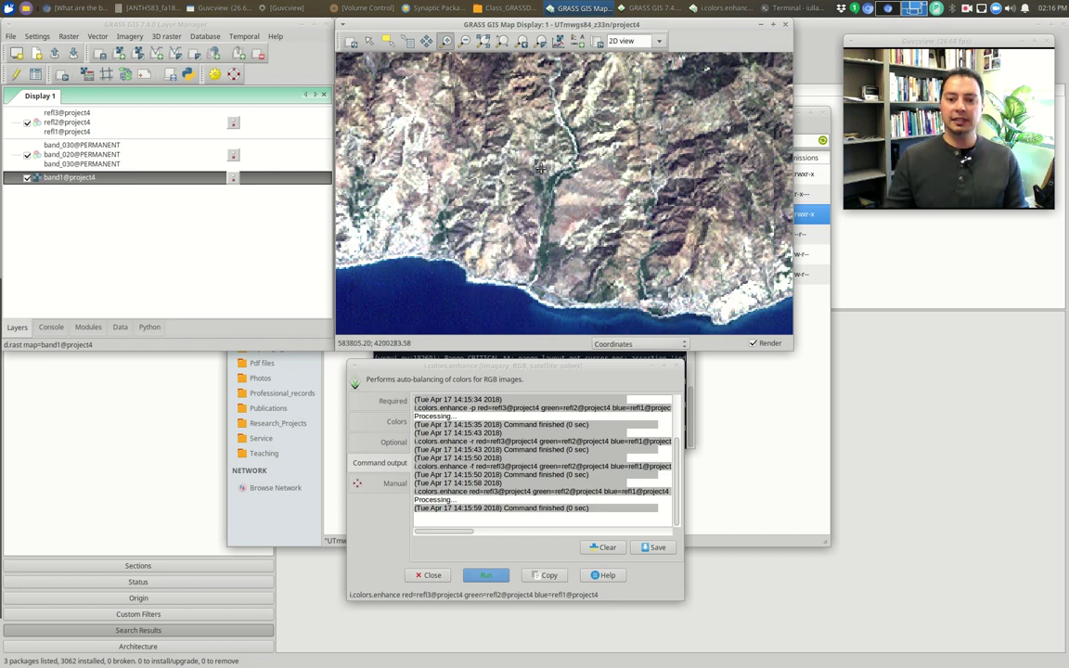
click(602, 153)
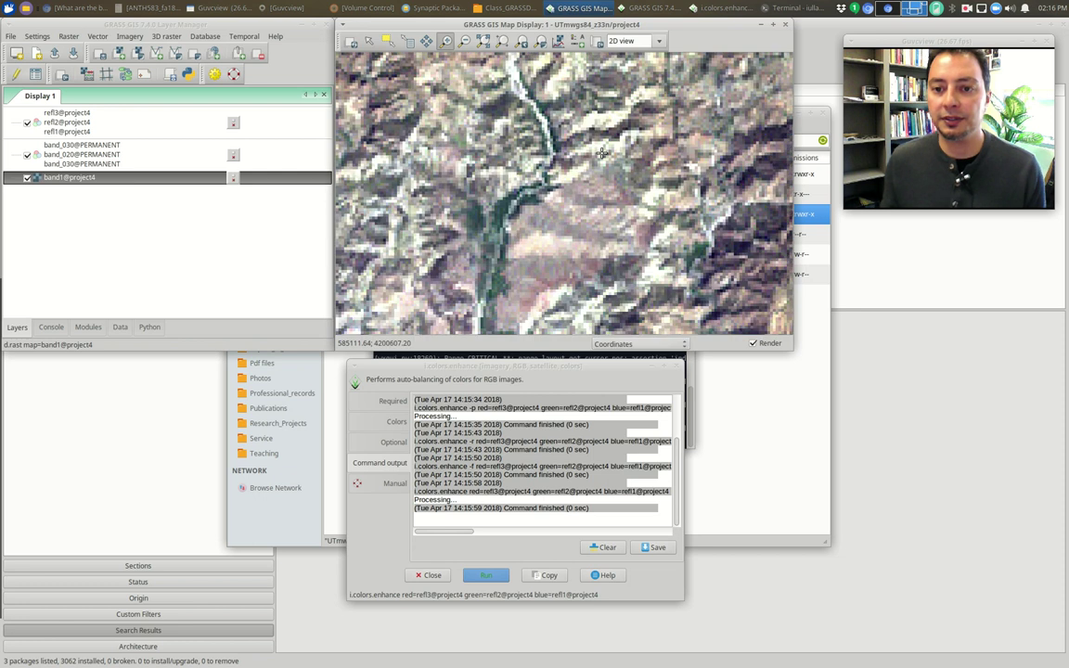
click(540, 137)
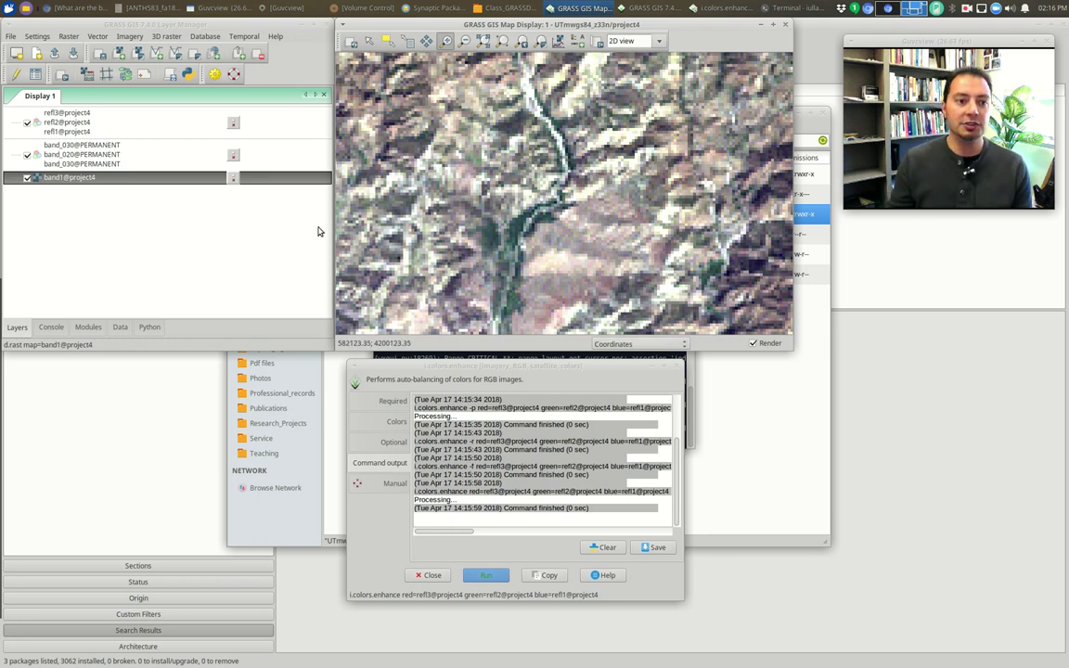
- Add the refl8 raster from the project4 mapset to the display and place it above all other layers
click(133, 57)
click(265, 186)
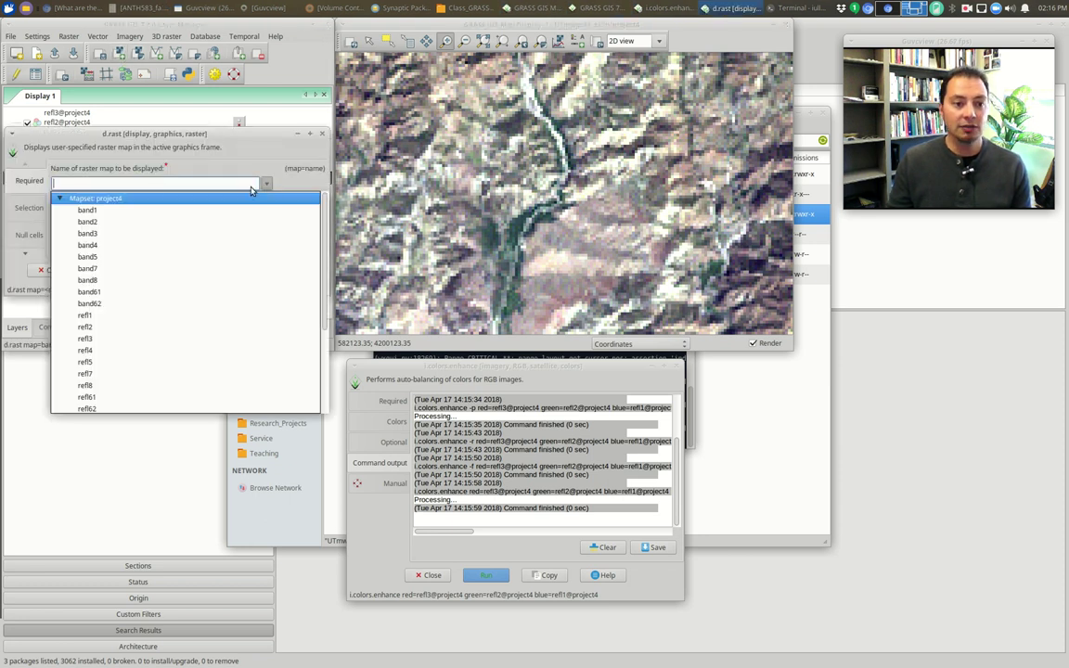
scroll(120, 278, down, 3)
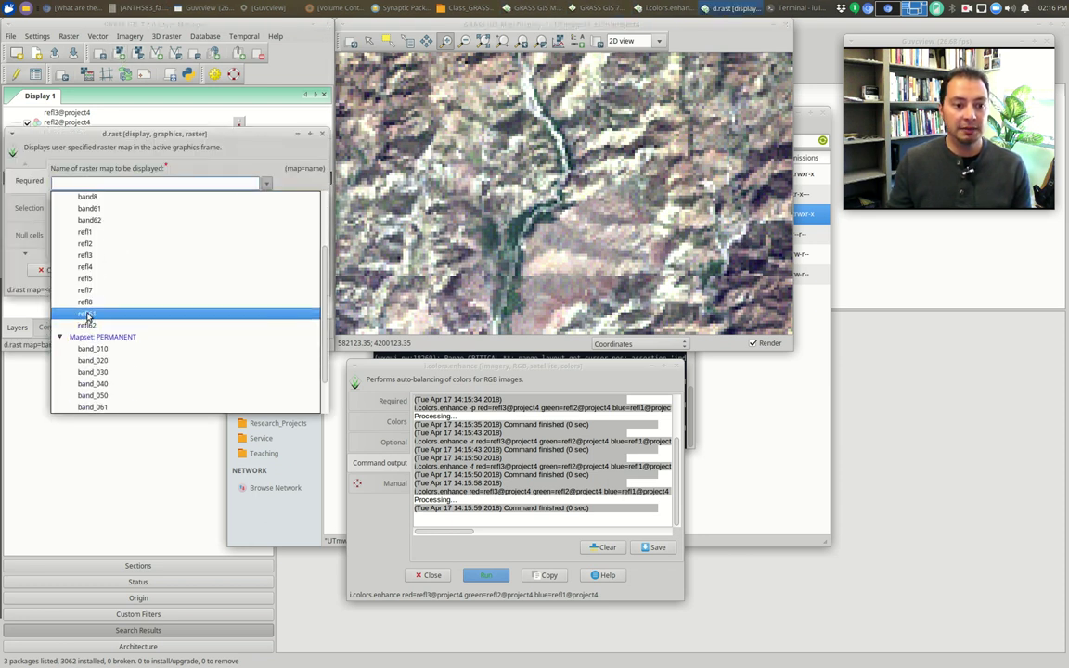
click(85, 302)
click(167, 269)
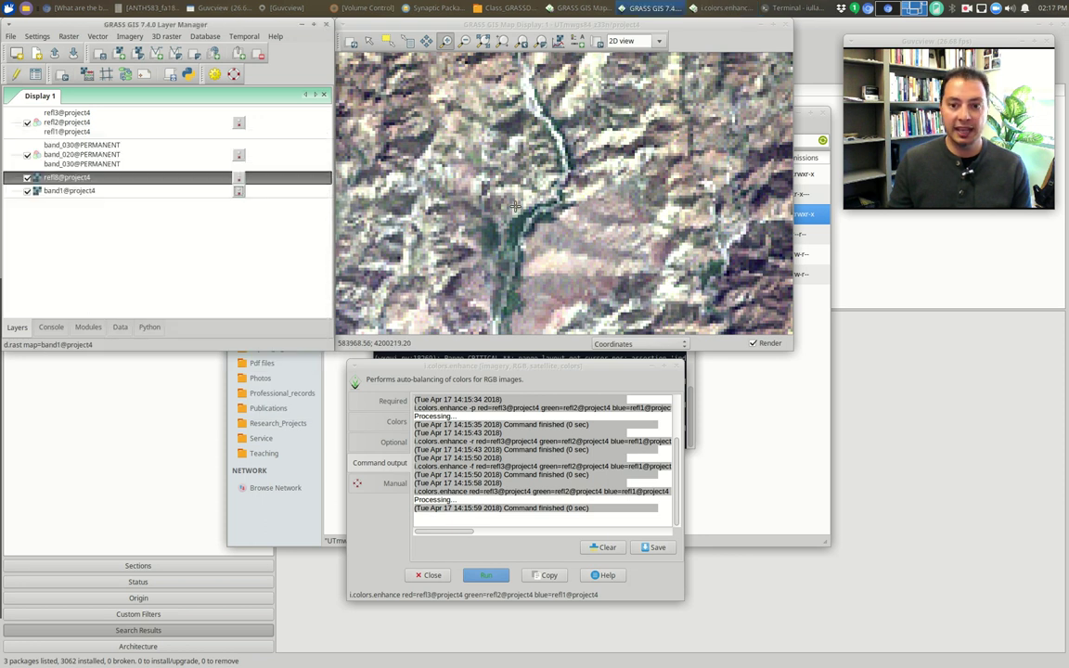
drag(53, 174, 62, 113)
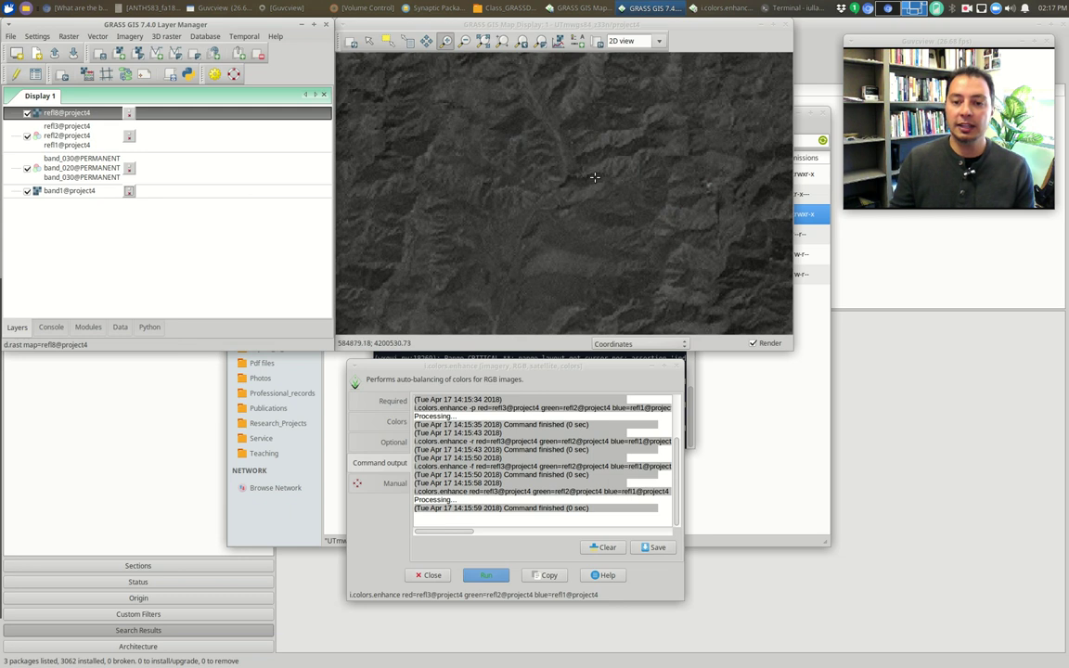
- Compare the resolution of the refl8 layer with the RGB composite along the coastline by repeatedly hiding and showing refl8
scroll(563, 137, down, 2)
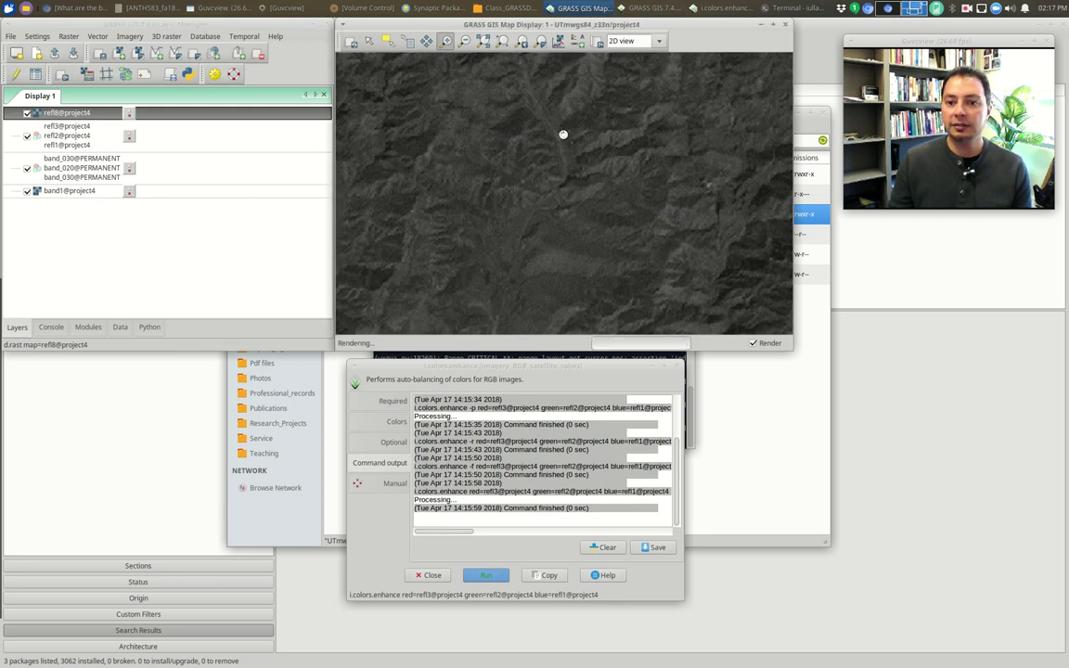
scroll(555, 227, down, 1)
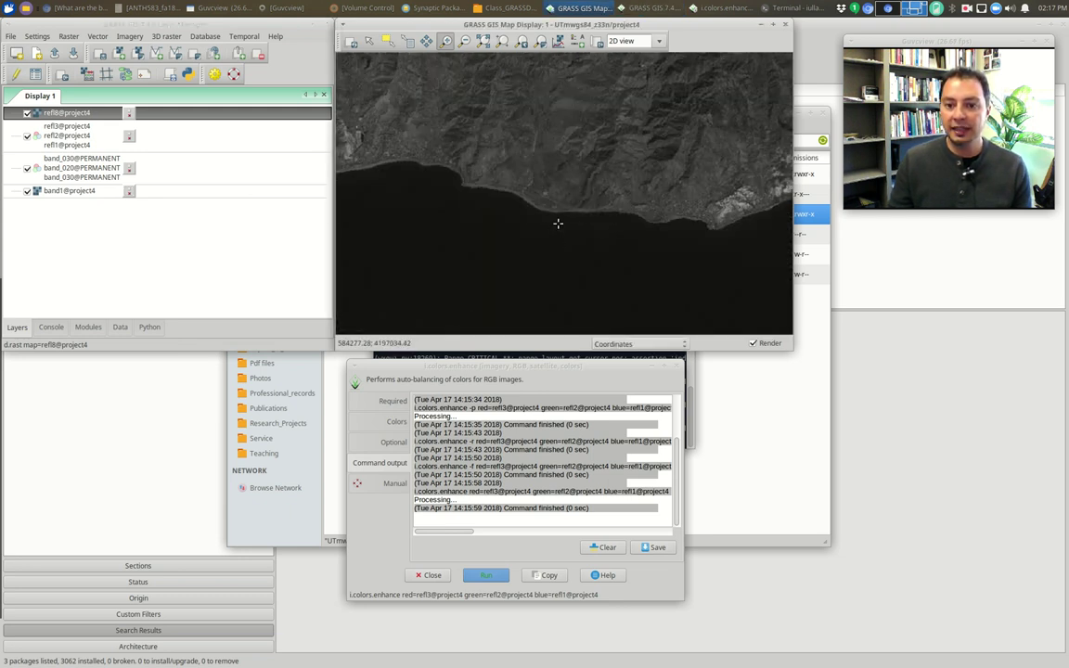
scroll(571, 210, up, 2)
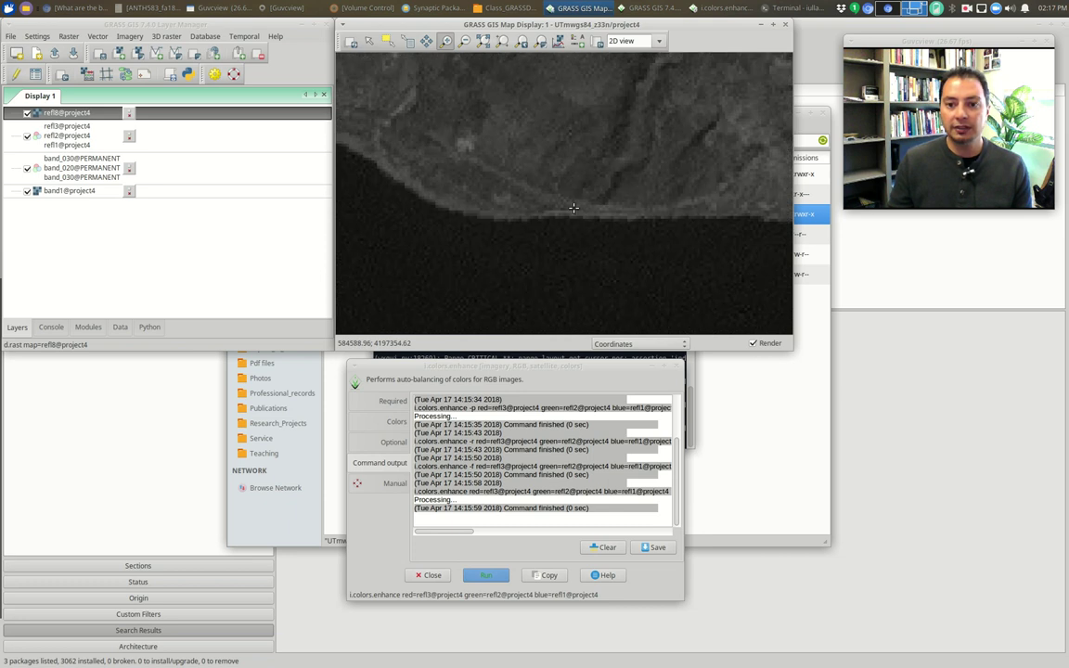
click(27, 112)
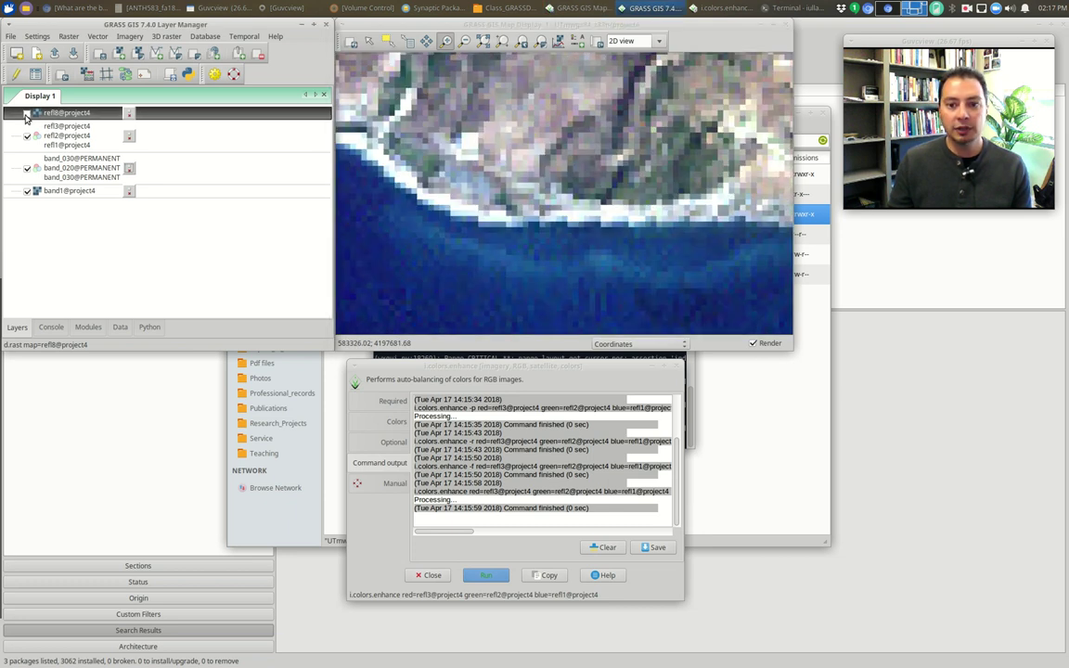
click(27, 113)
click(27, 112)
click(26, 113)
click(27, 112)
click(27, 113)
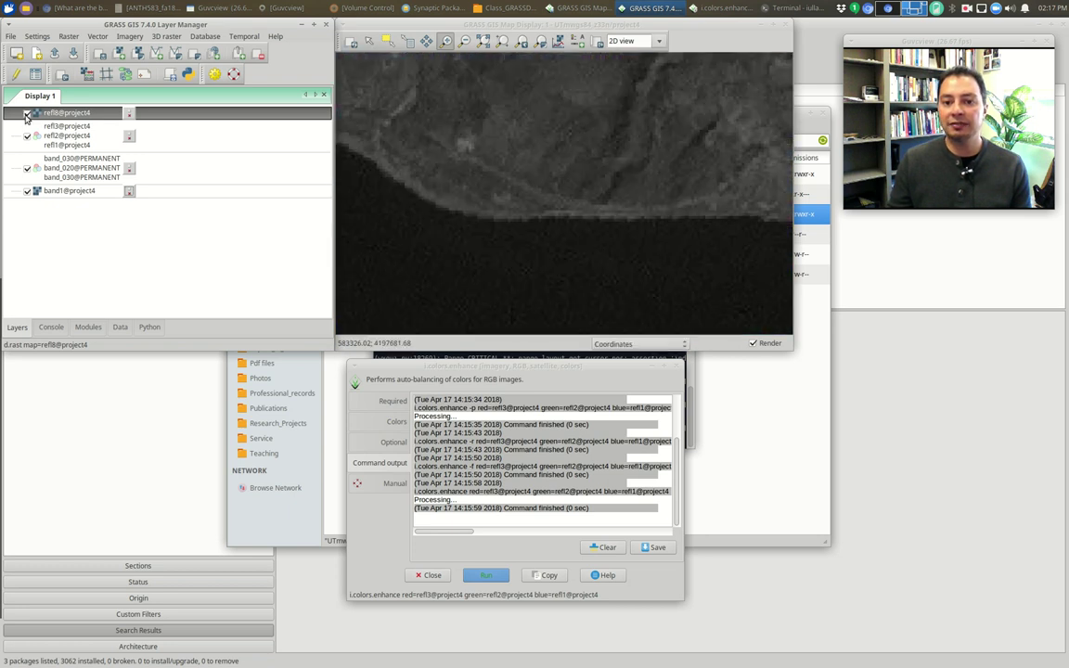
click(27, 113)
click(27, 113)
click(27, 112)
click(27, 112)
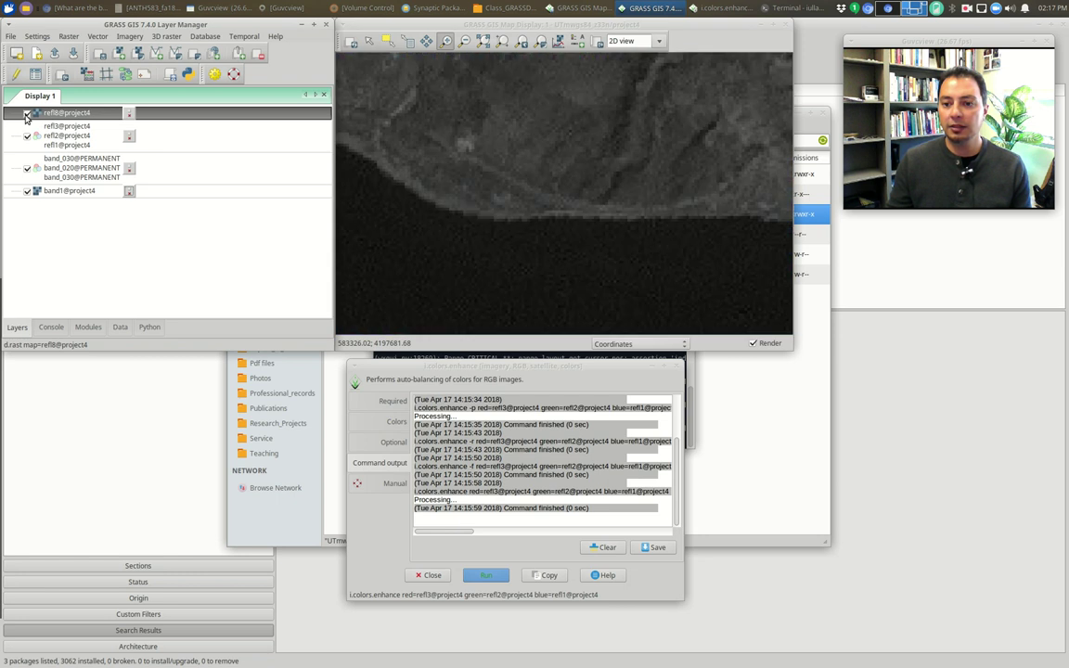
click(27, 113)
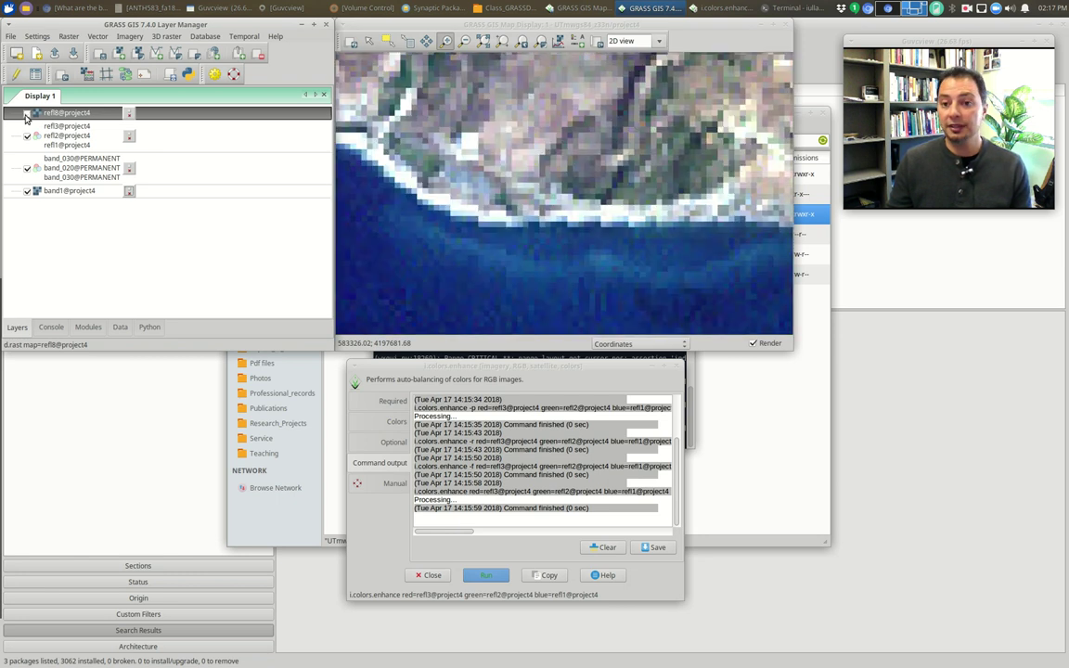
- Compare refl8 with the RGB composite over a wider stretch of coast and inspect the composite's pixels at the river mouth
scroll(501, 177, down, 2)
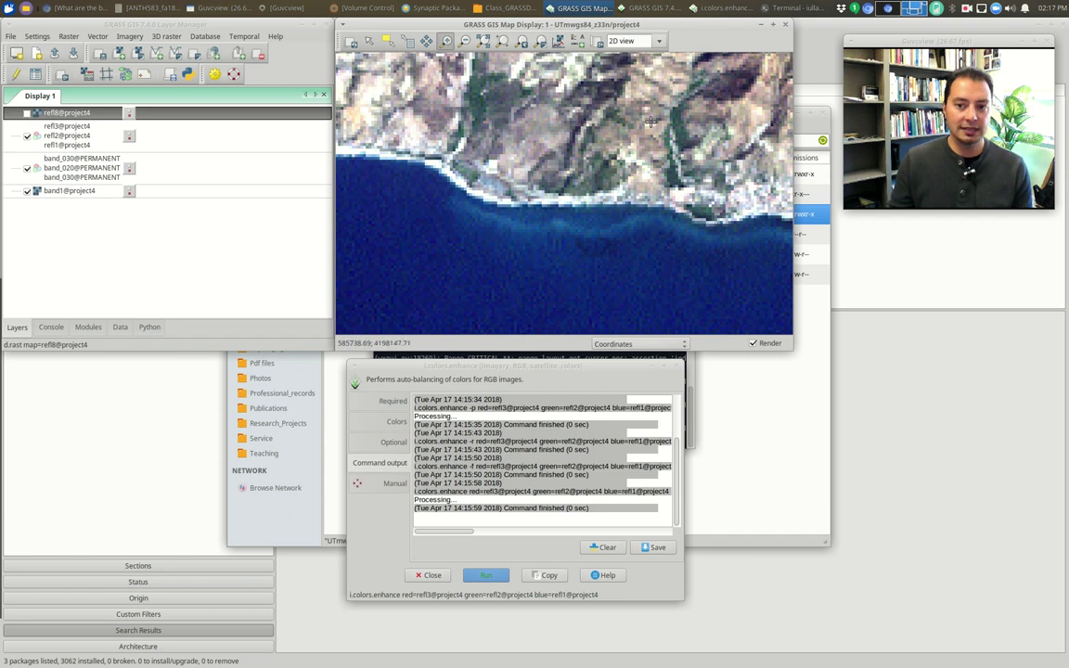
scroll(586, 107, down, 2)
click(27, 113)
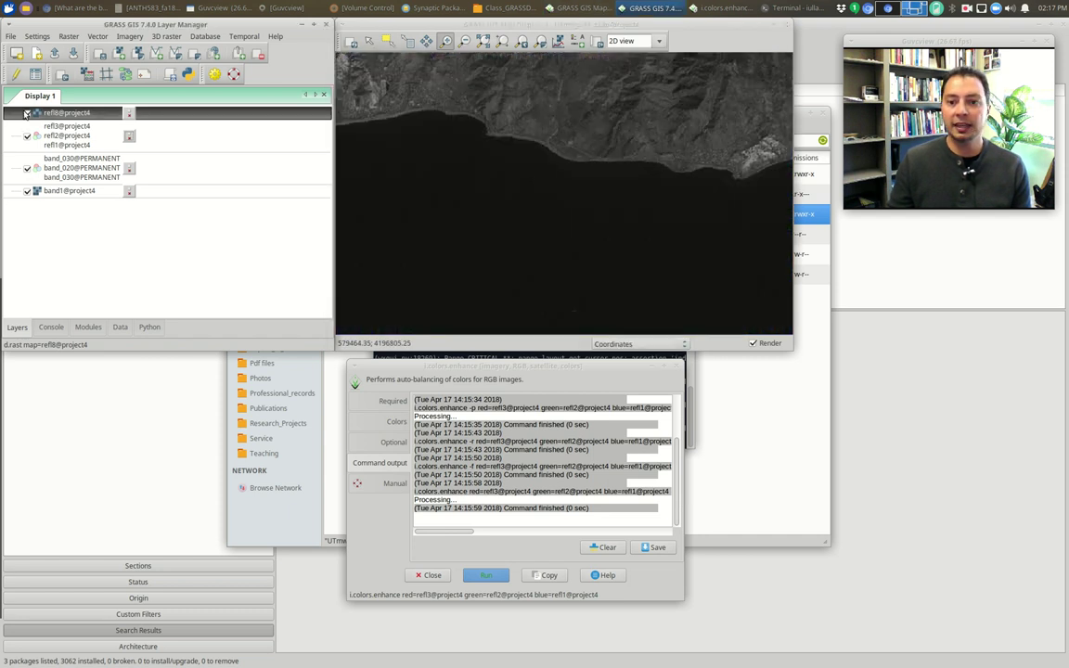
click(27, 113)
scroll(506, 121, up, 3)
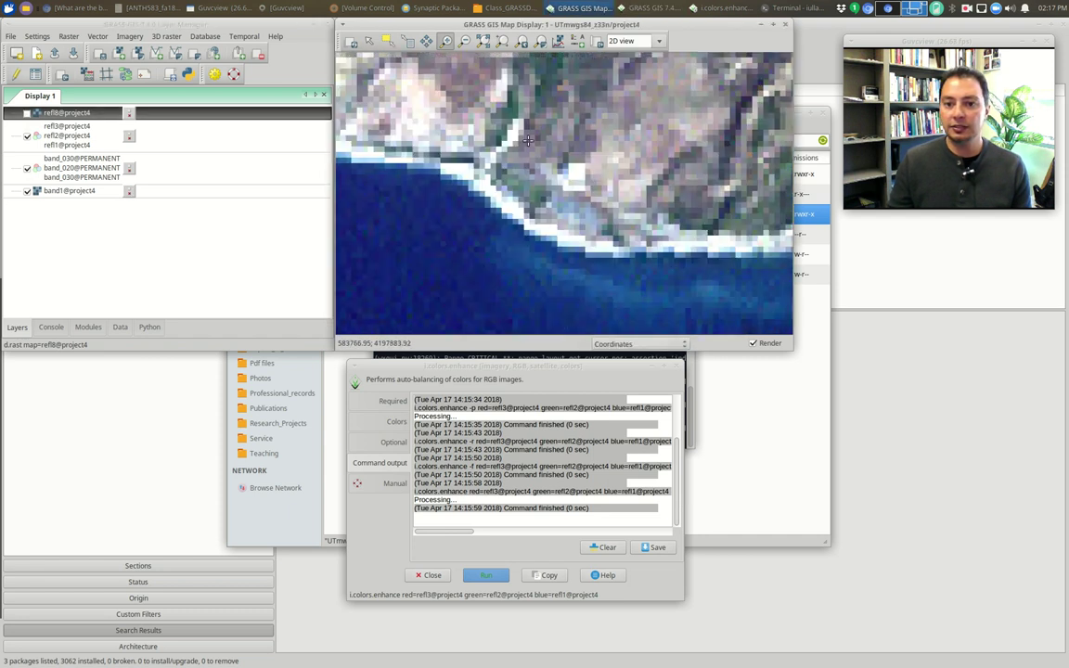
scroll(436, 148, up, 2)
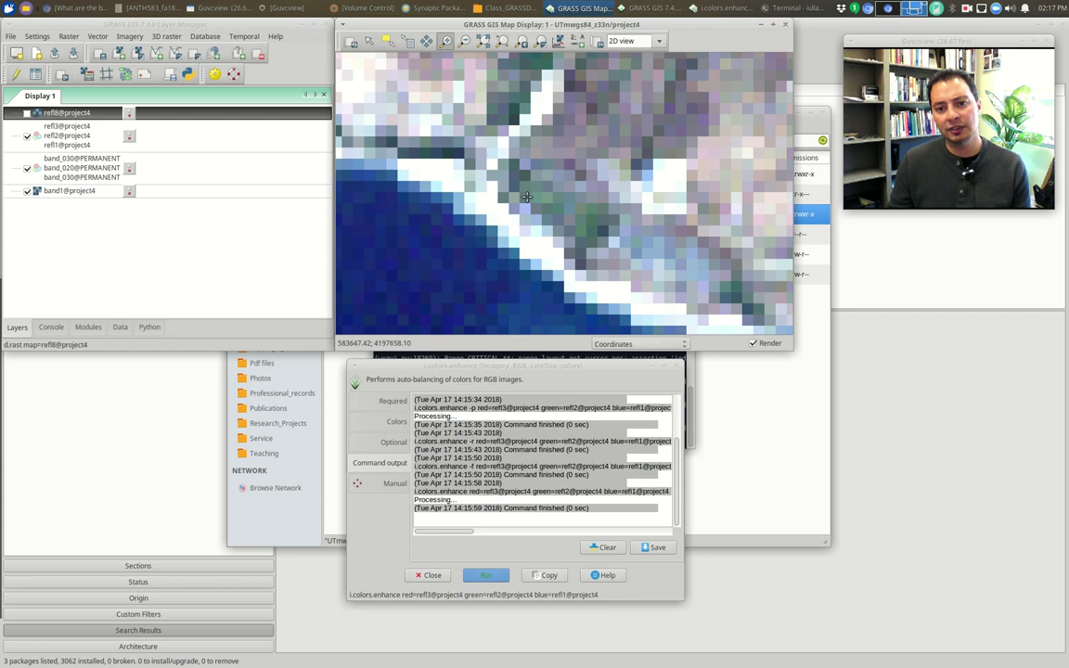
scroll(474, 179, down, 1)
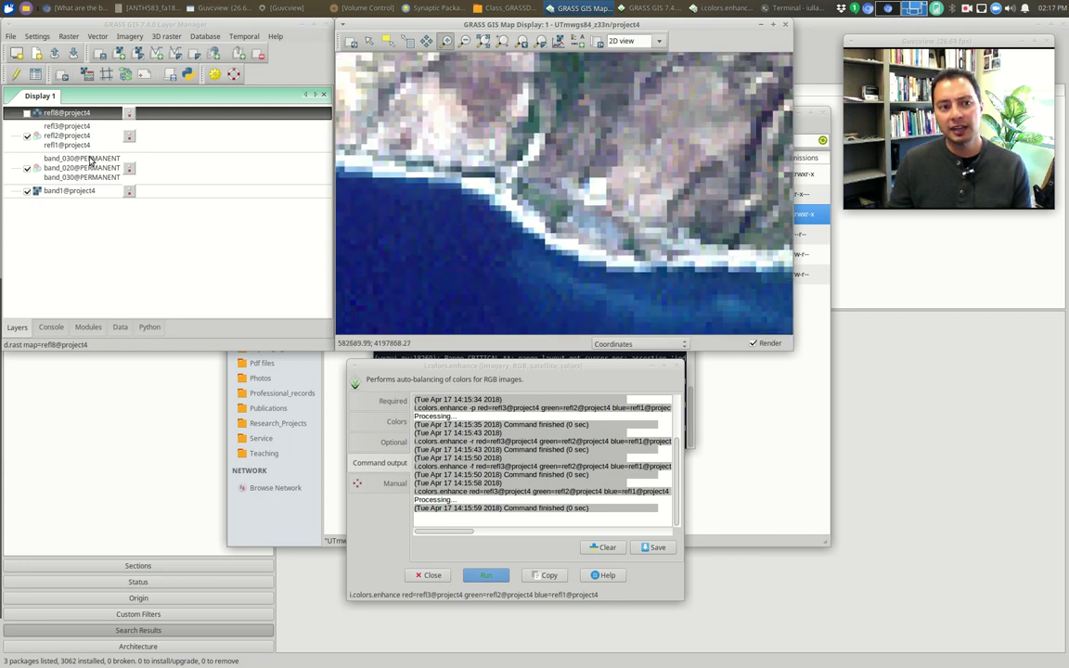
- Toggle the refl8 layer's visibility at the river mouth to contrast its detail with the RGB composite, leaving refl8 shown
click(27, 114)
click(27, 113)
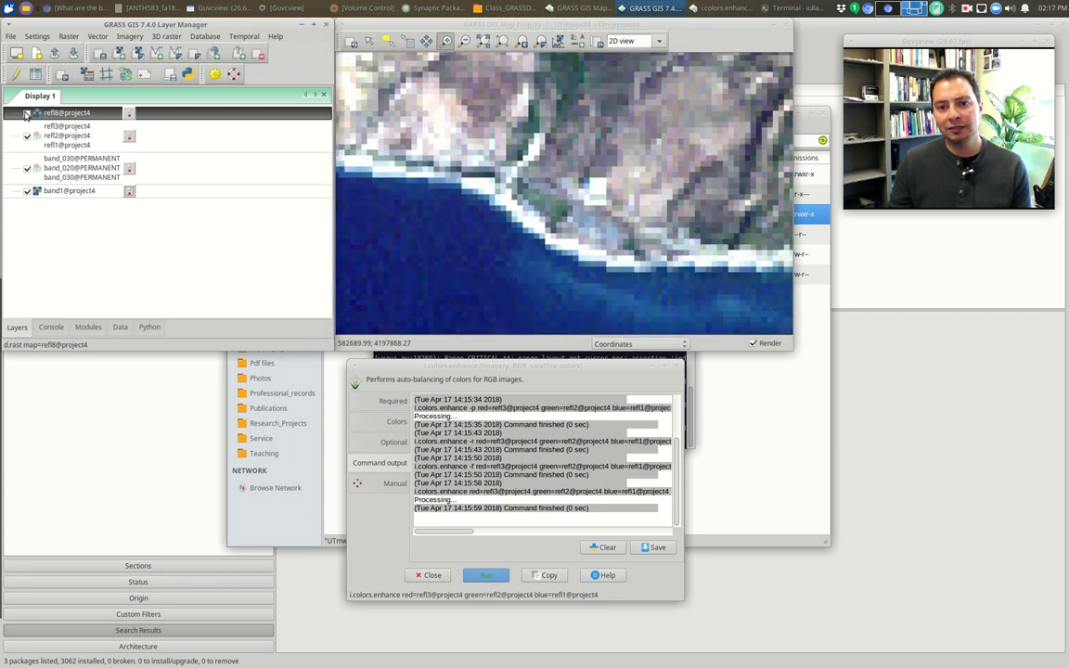
click(27, 113)
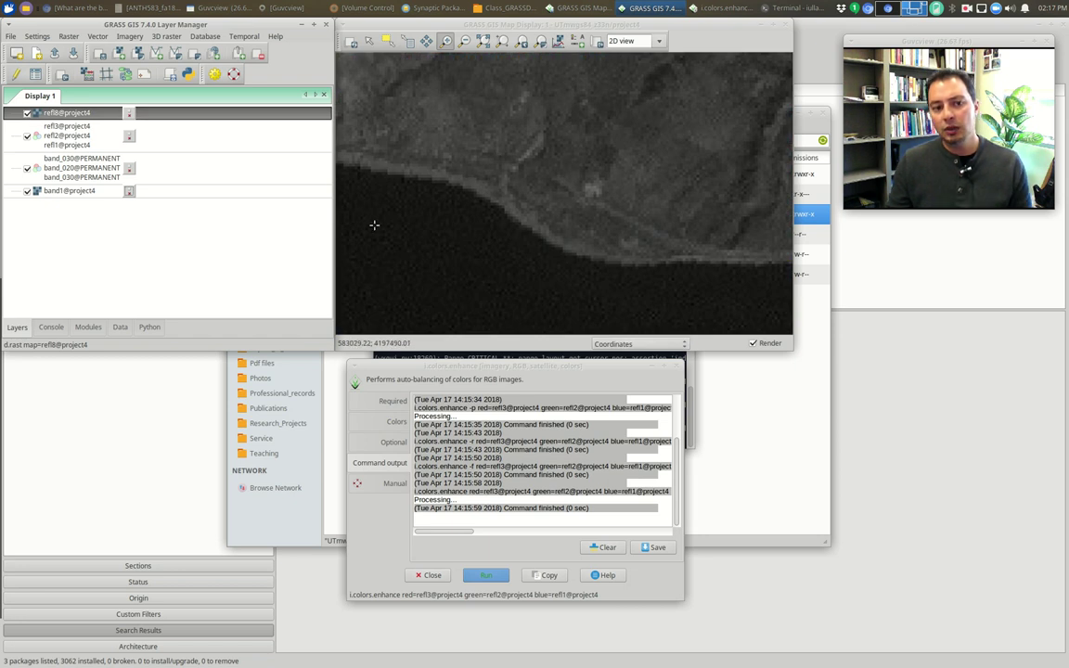
click(26, 113)
click(27, 113)
click(27, 113)
click(27, 113)
click(27, 113)
click(27, 113)
click(27, 114)
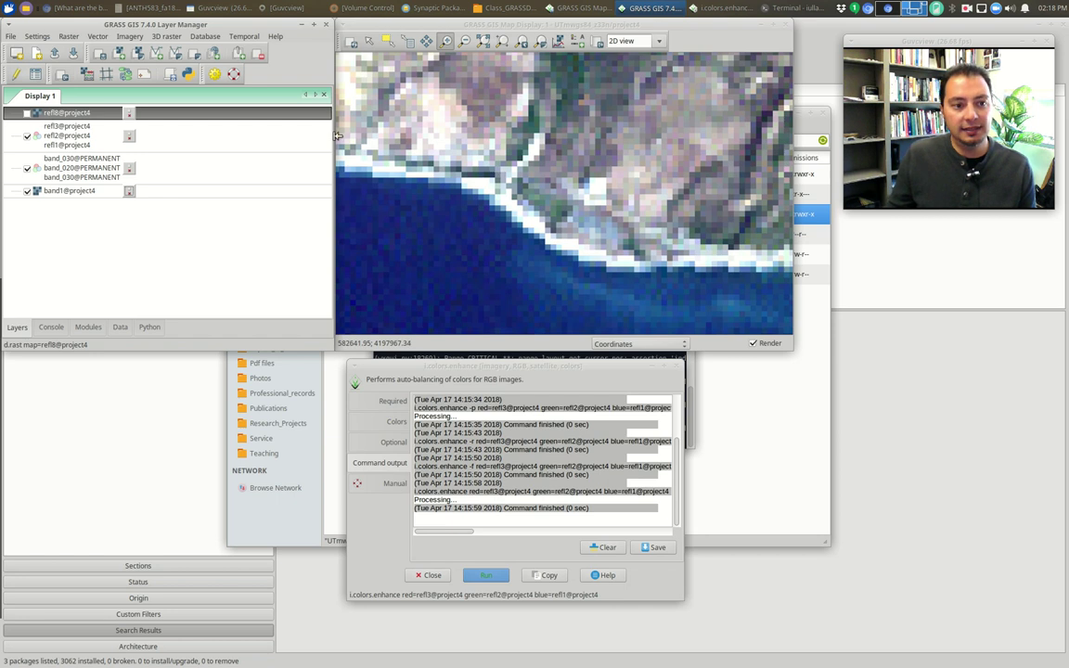
click(26, 112)
click(26, 113)
click(27, 112)
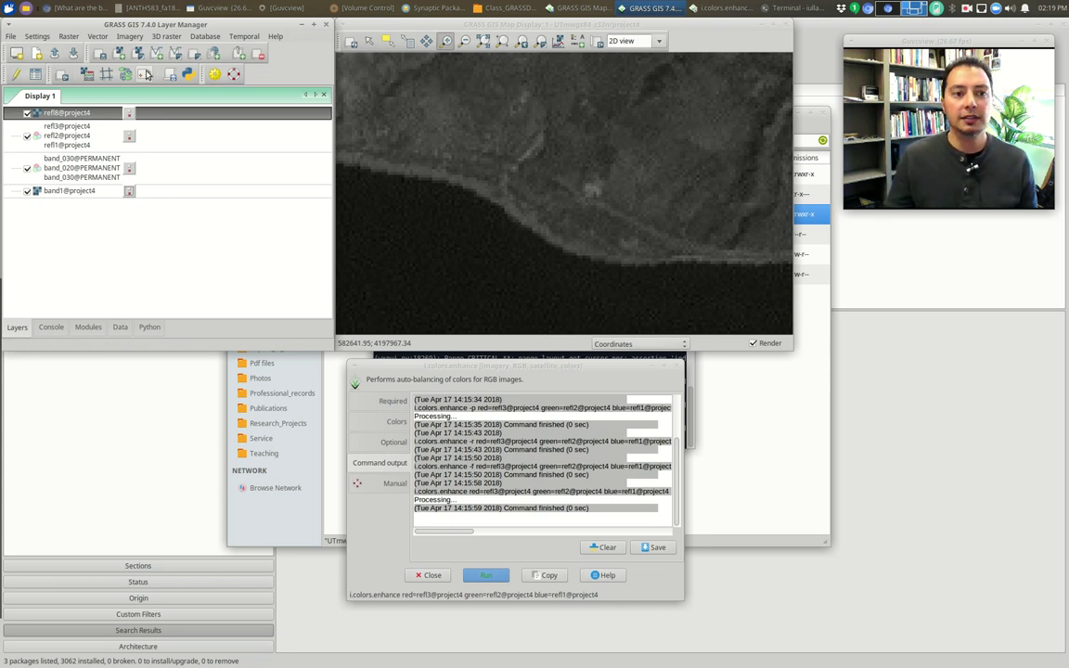
- Set up i.pansharpen with band3 as red, band2 as green, band1 as blue and band8 as the panchromatic channel from project4
click(131, 38)
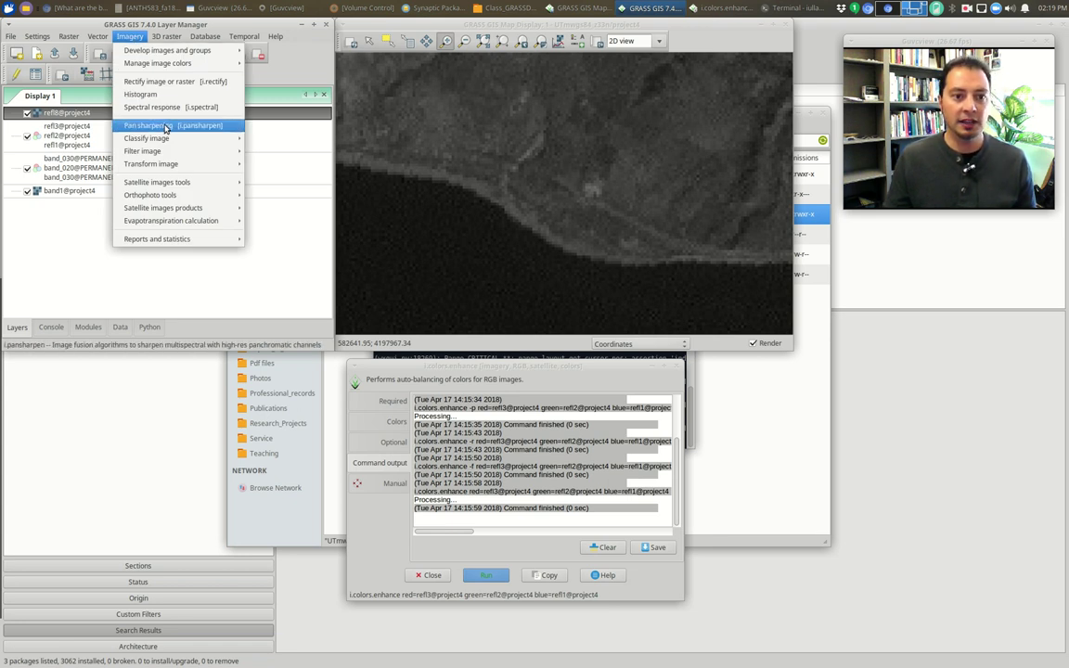
click(166, 128)
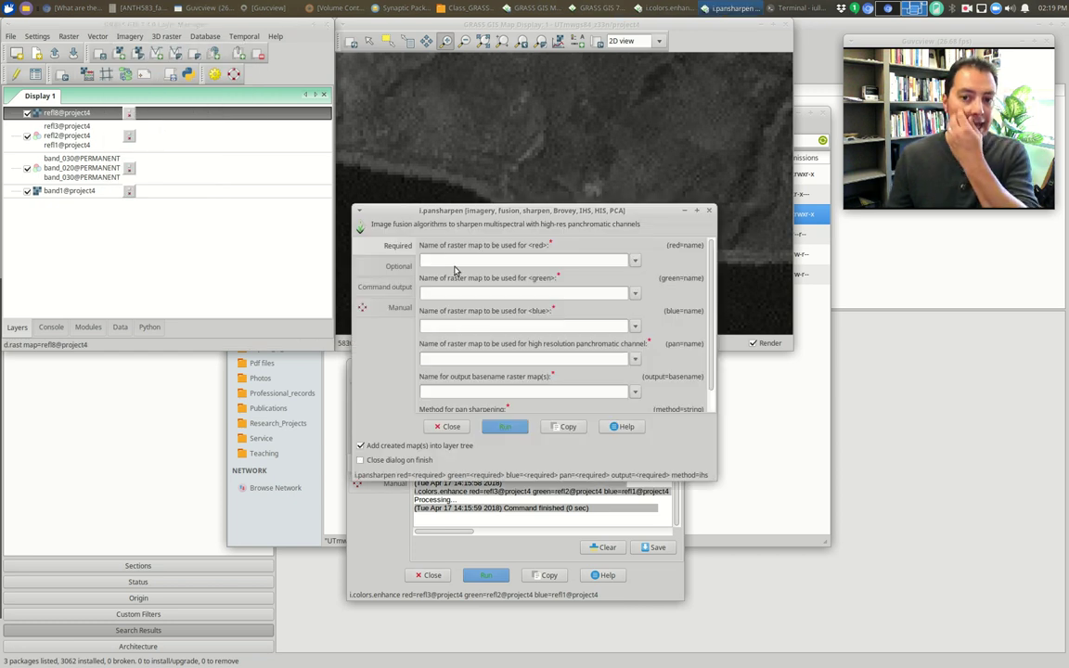
click(485, 260)
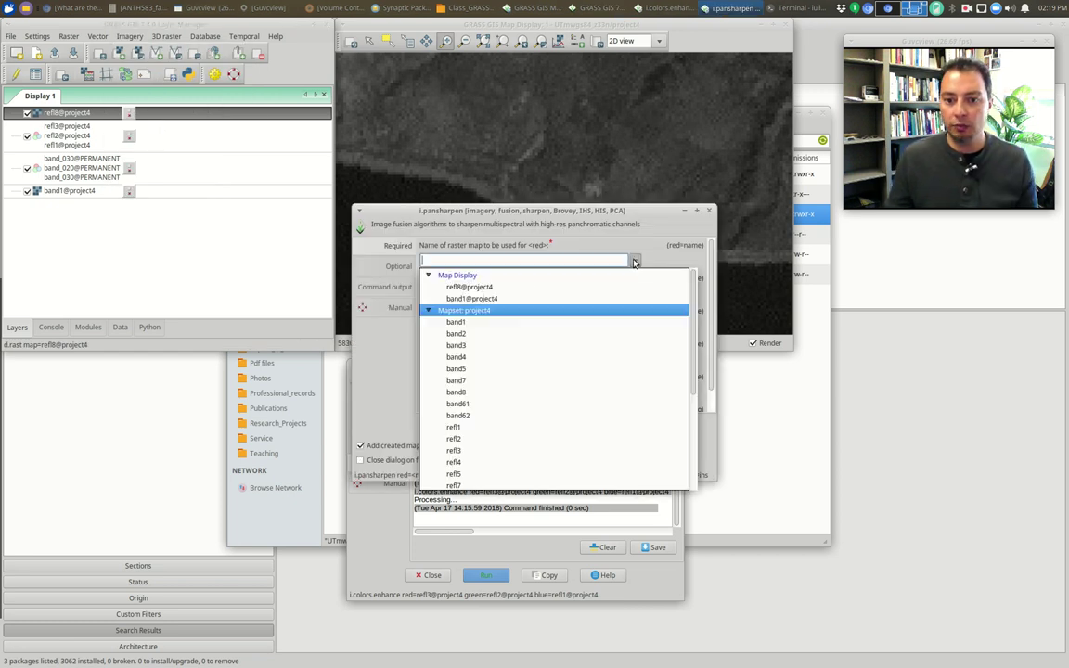
click(458, 347)
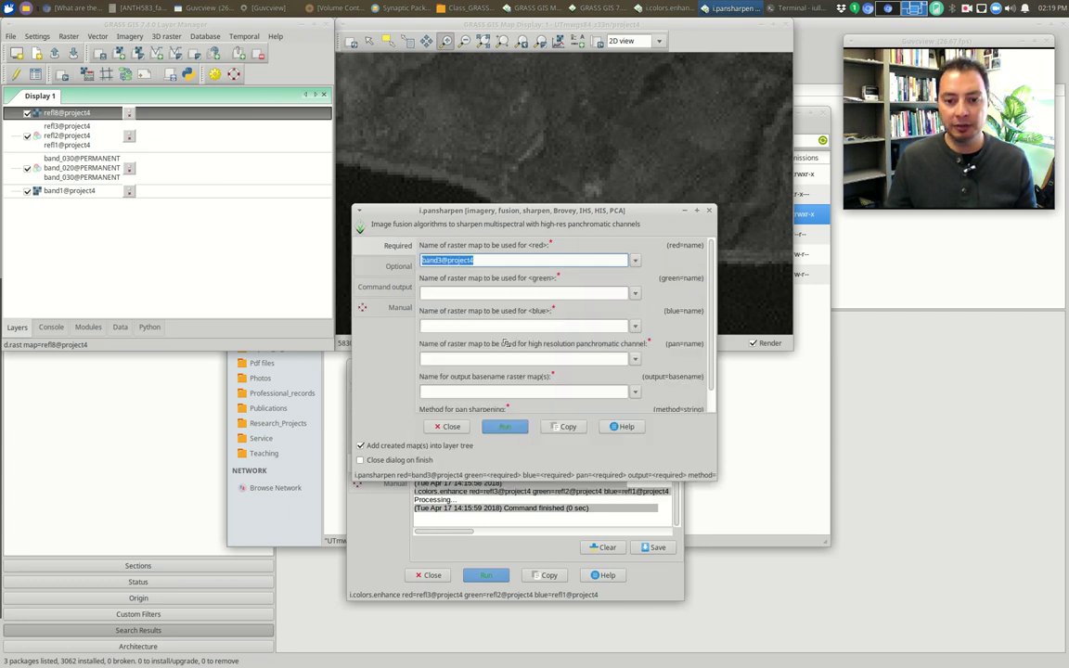
click(634, 293)
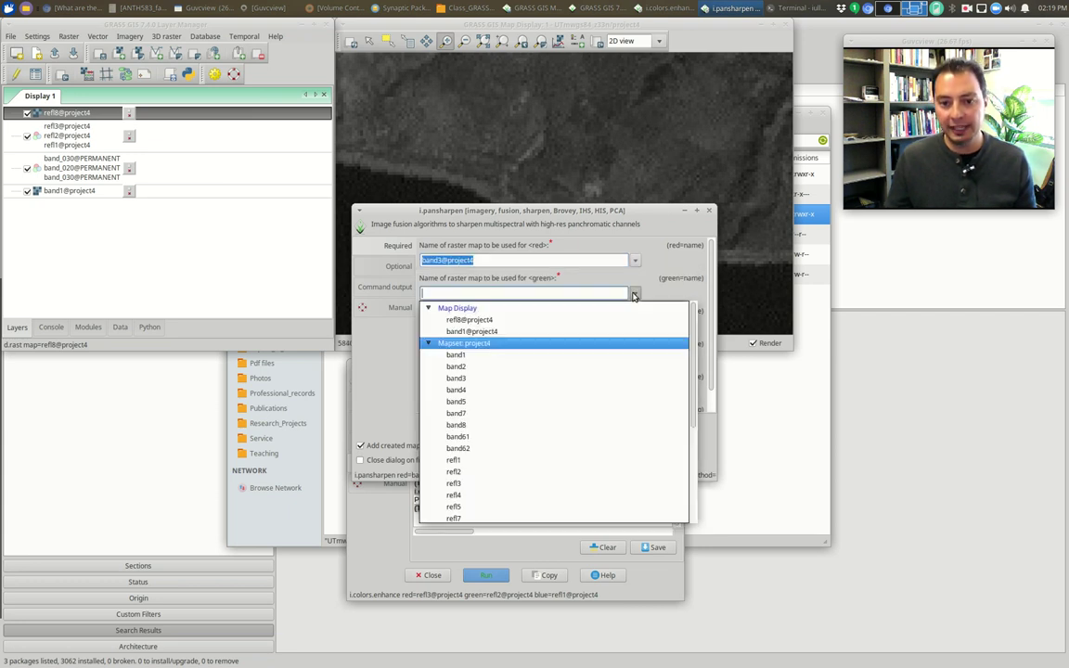
click(455, 374)
click(634, 326)
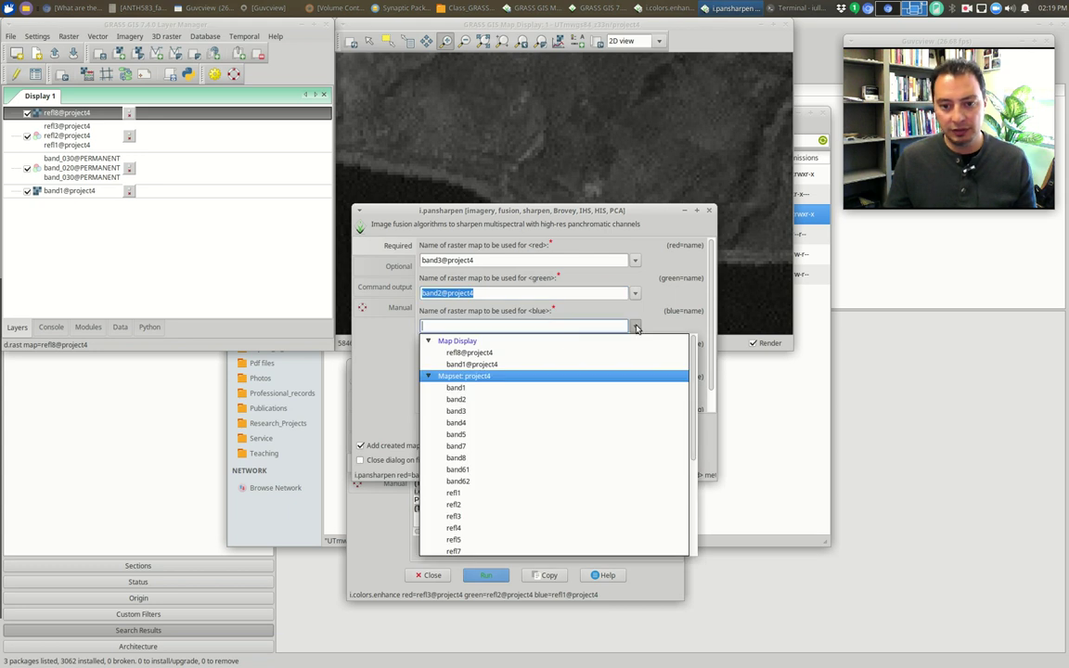
click(450, 388)
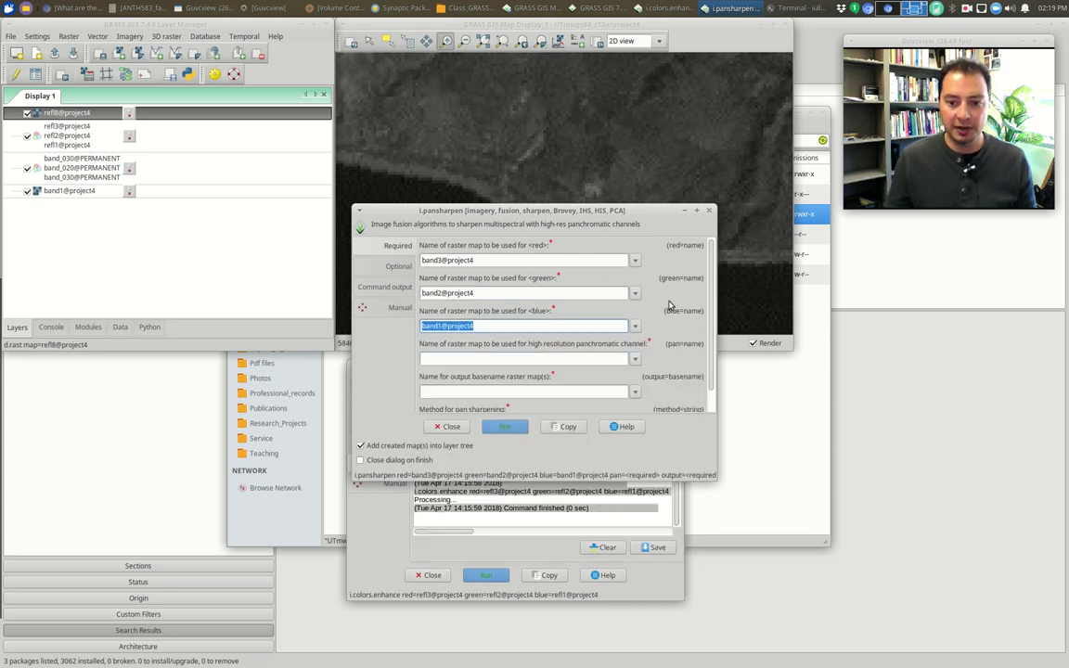
click(636, 359)
click(470, 476)
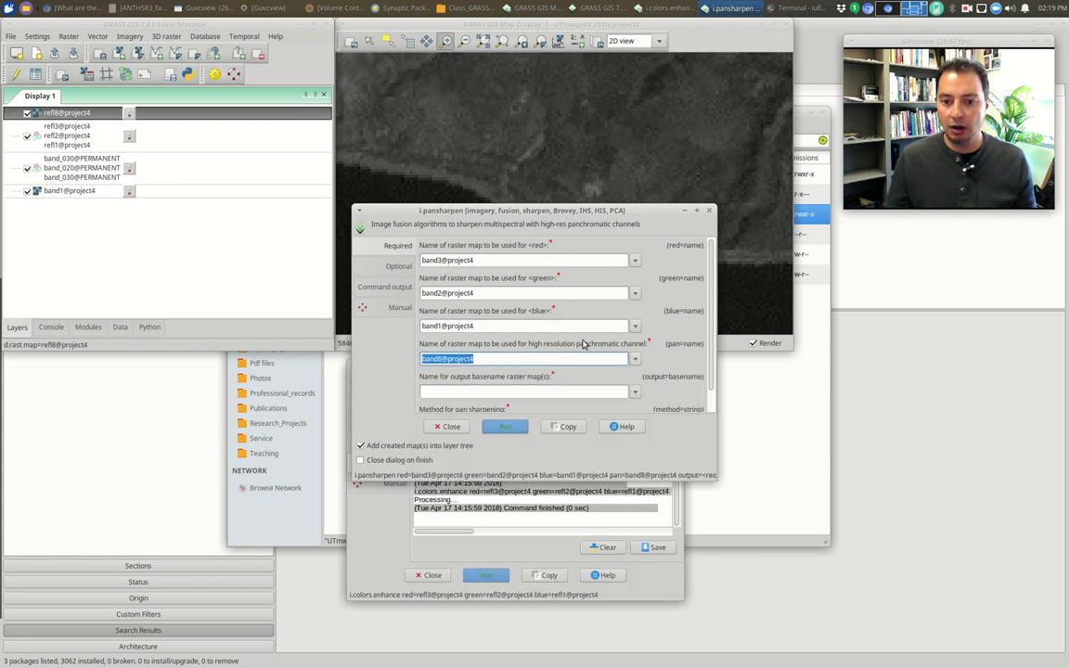
- Set the pan-sharpening output basename to pnsh and the method to brovey
click(520, 395)
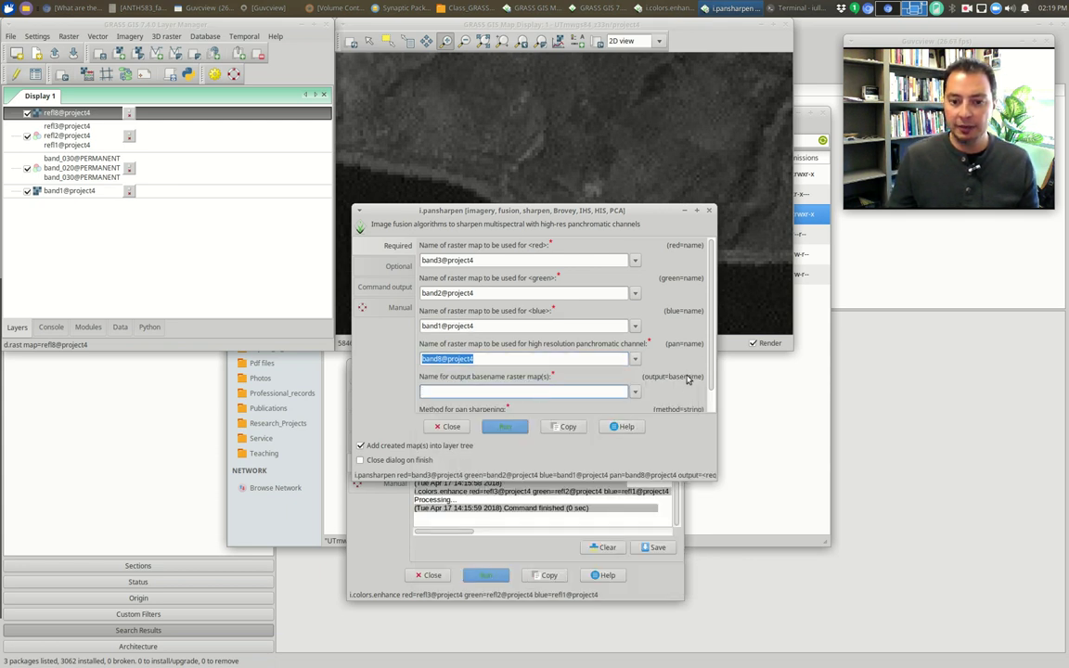
scroll(615, 336, down, 1)
text(pnsh)
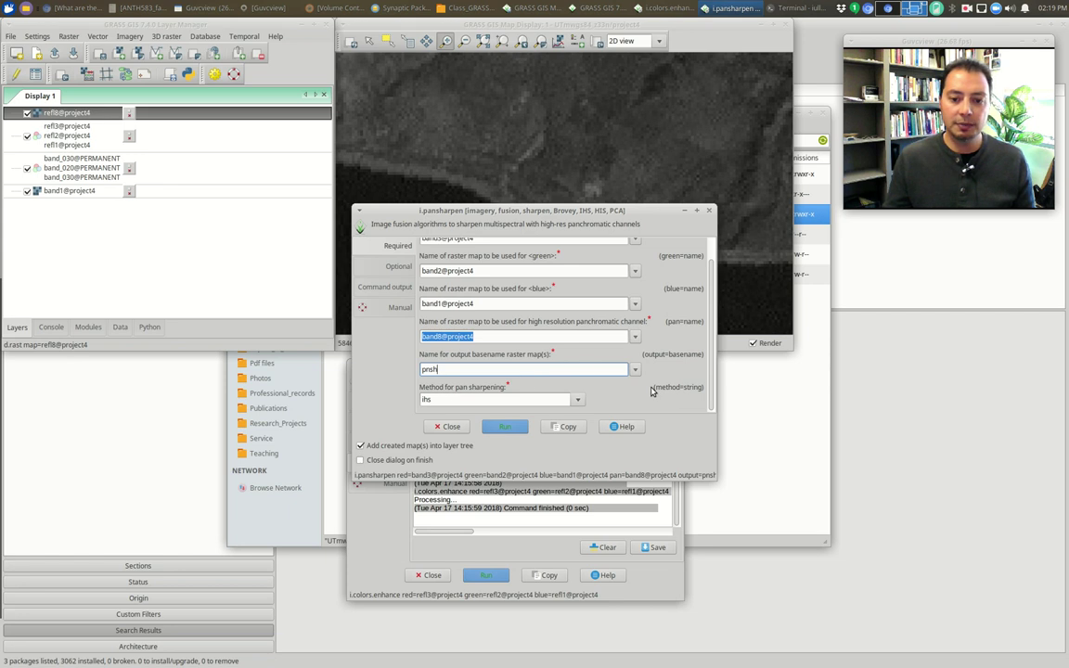
click(577, 399)
click(520, 414)
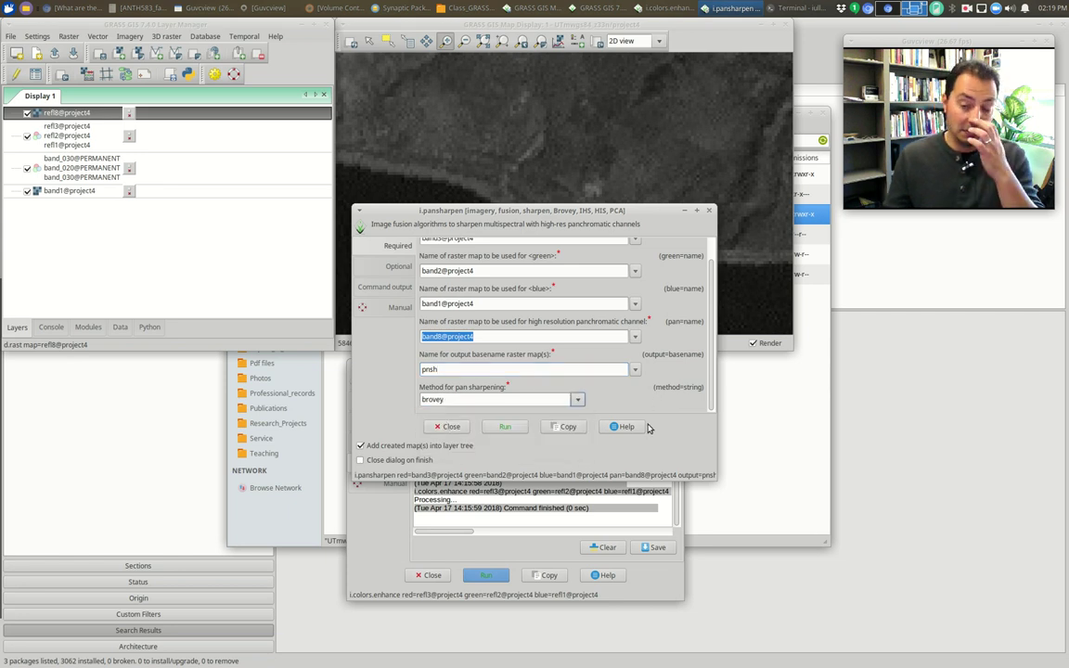
- Glance at the i.pansharpen manual, run the Brovey pan-sharpening and move its dialog clear of the map display
click(390, 306)
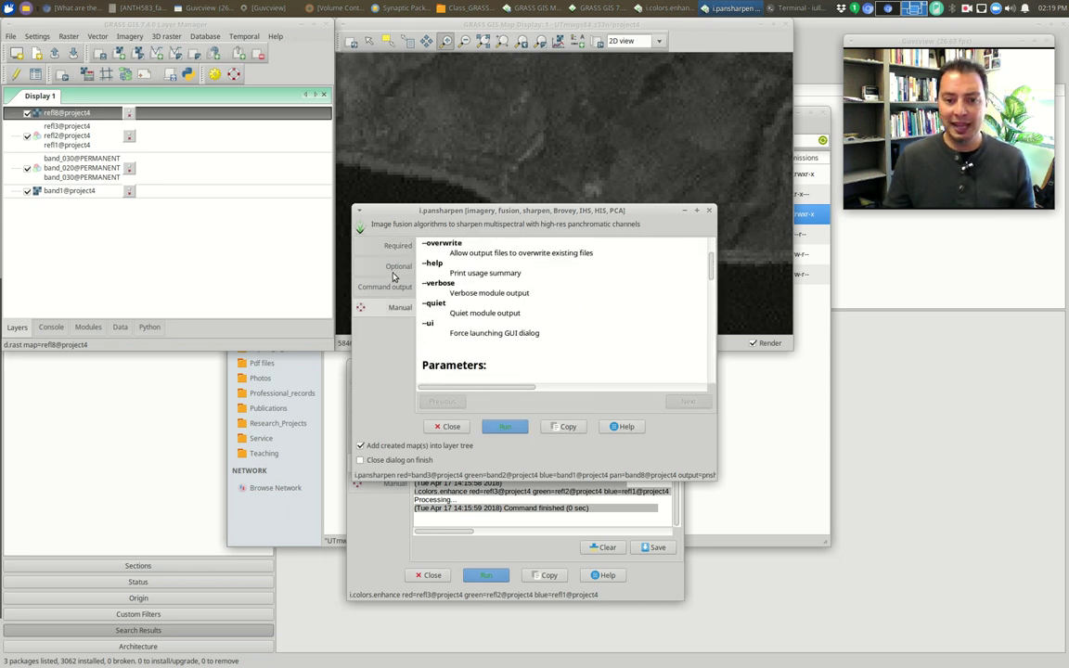
click(393, 273)
click(395, 249)
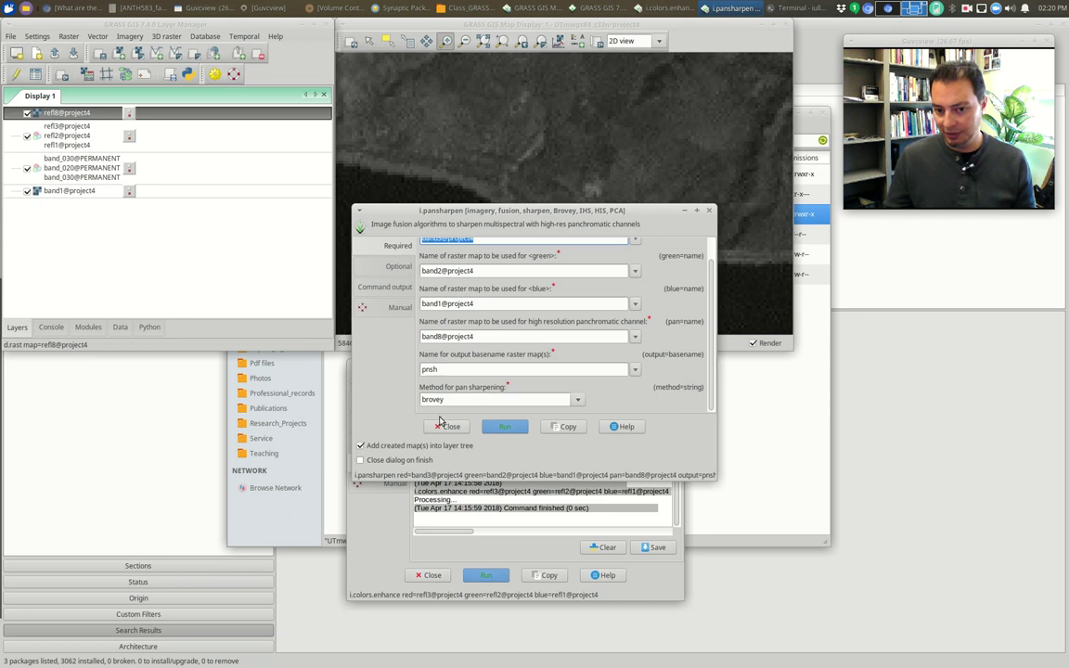
click(507, 429)
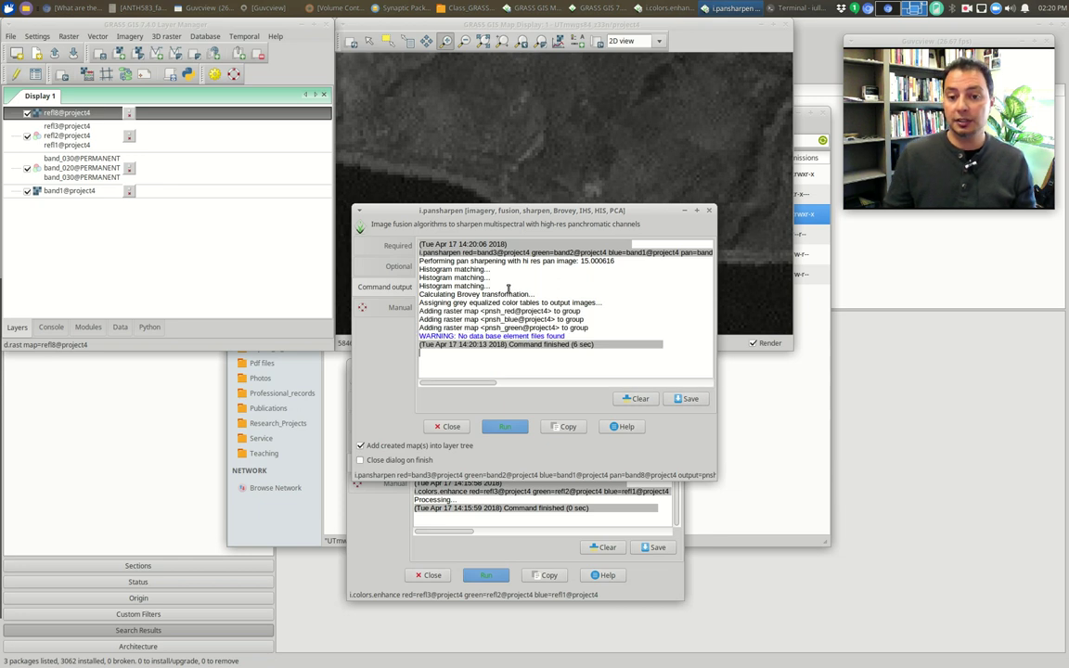
drag(513, 212, 858, 340)
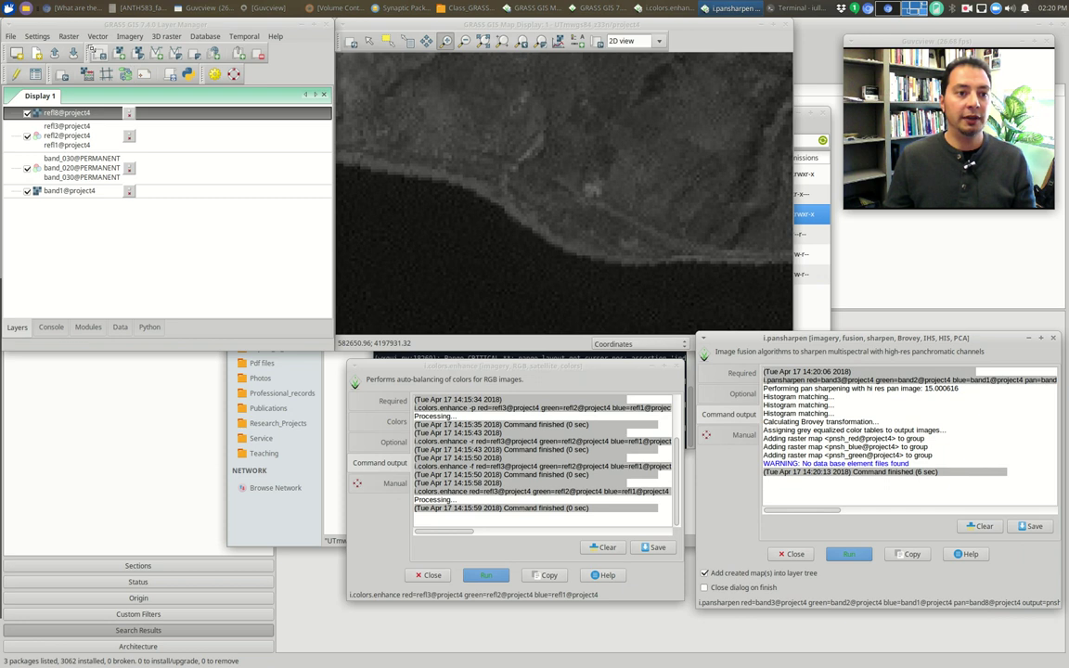
- Add an RGB map layer with pnsh_red as red, pnsh_green as green and pnsh_blue as blue, and view it along the coast
click(74, 39)
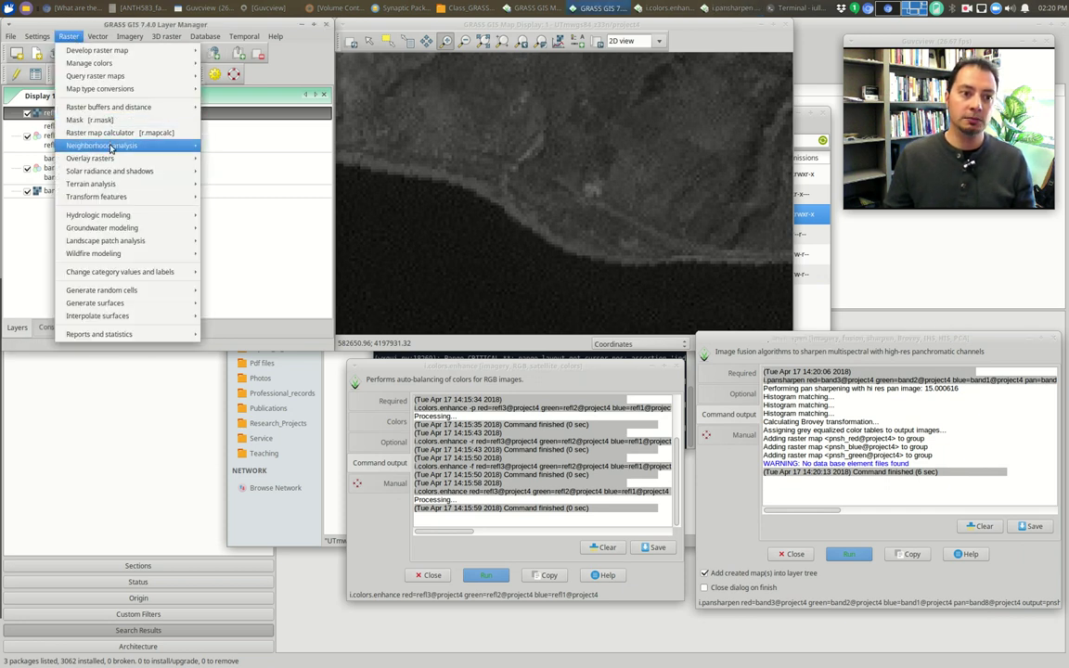
click(118, 53)
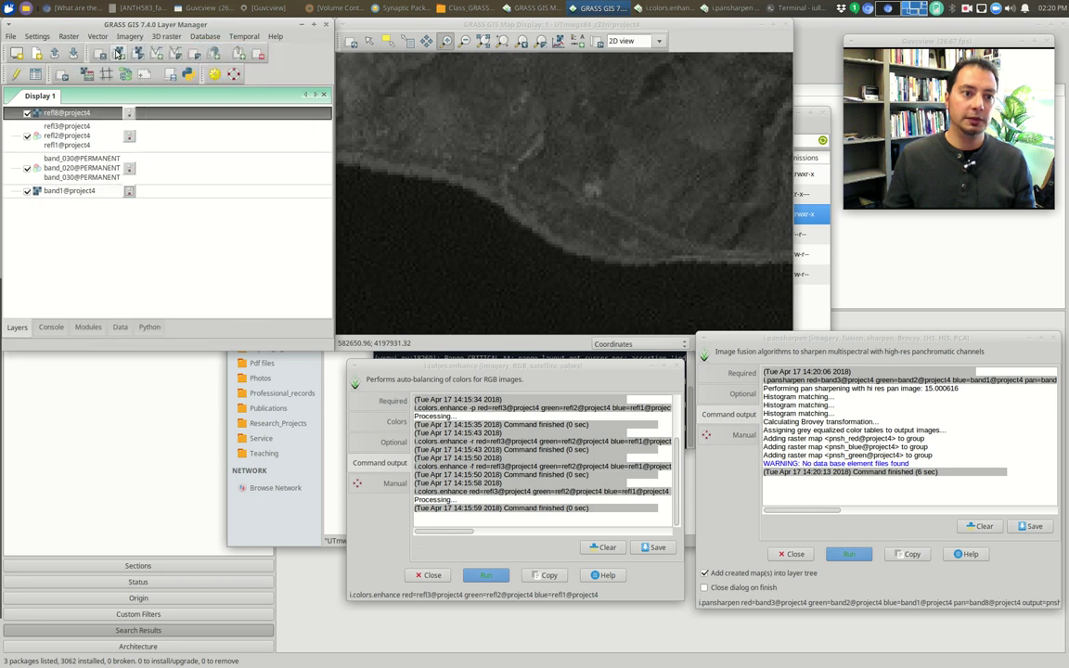
click(162, 70)
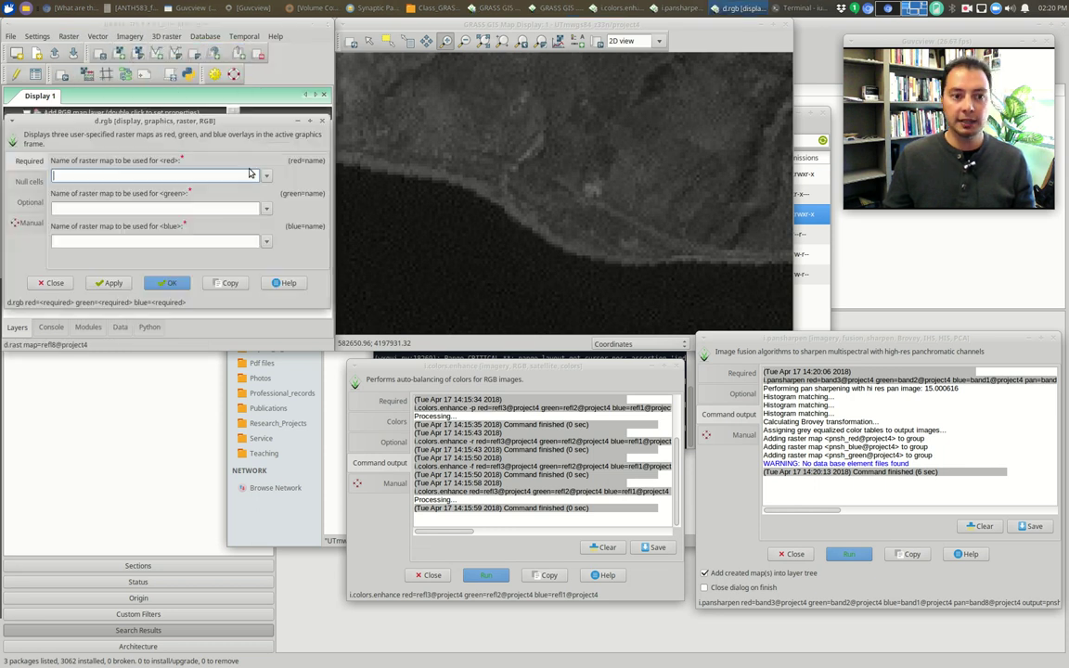
click(267, 176)
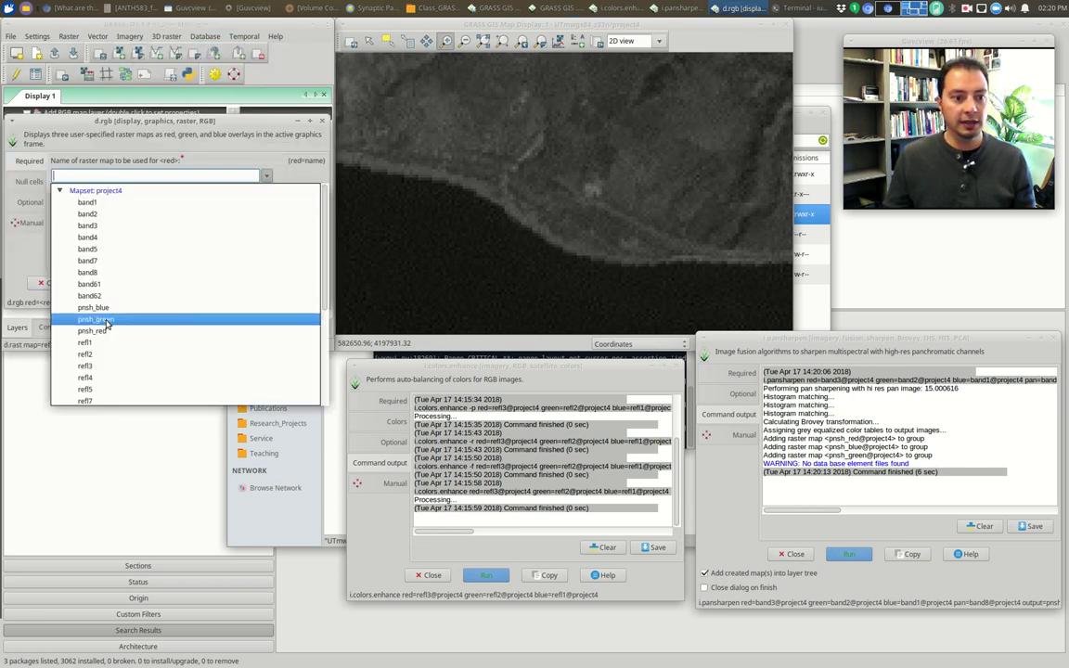
click(104, 331)
click(266, 212)
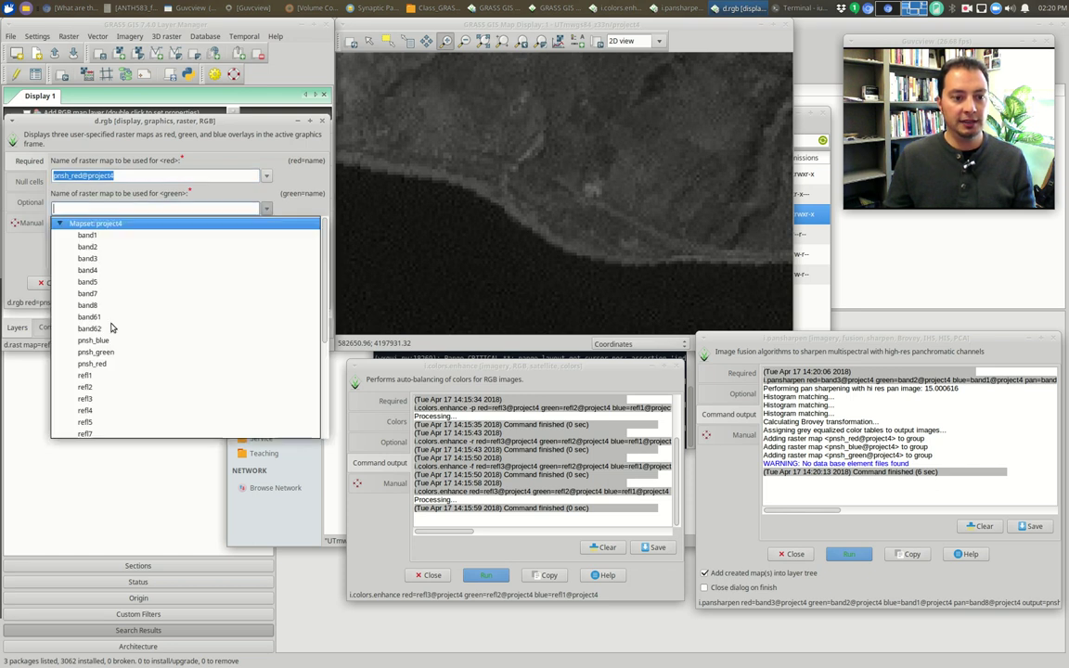
click(107, 355)
click(266, 241)
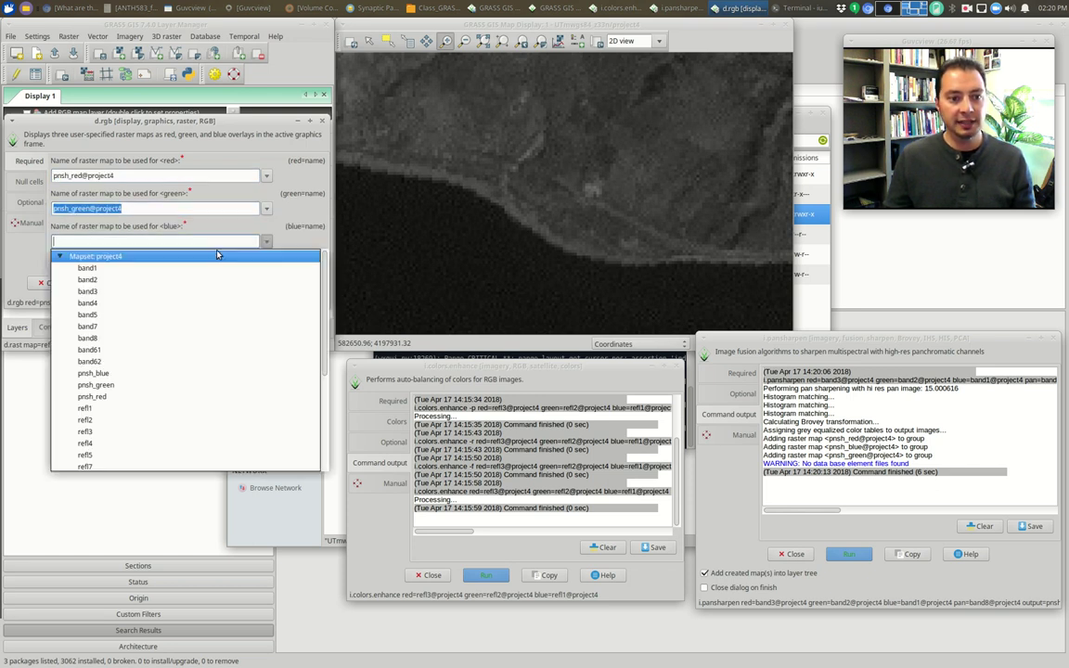
click(110, 376)
click(163, 285)
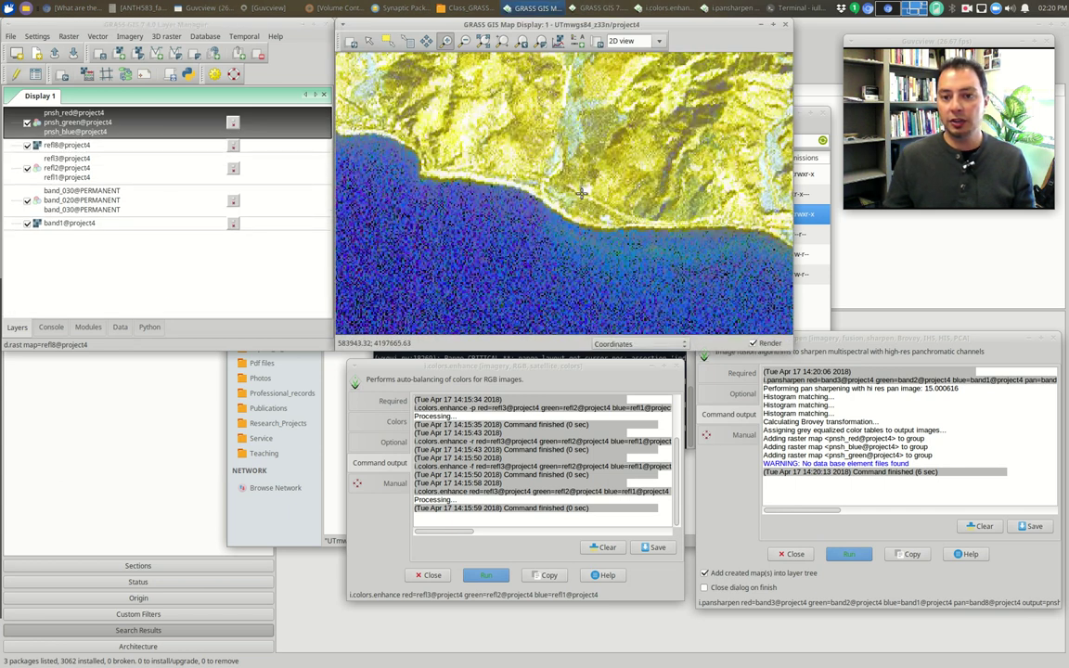
scroll(581, 193, down, 2)
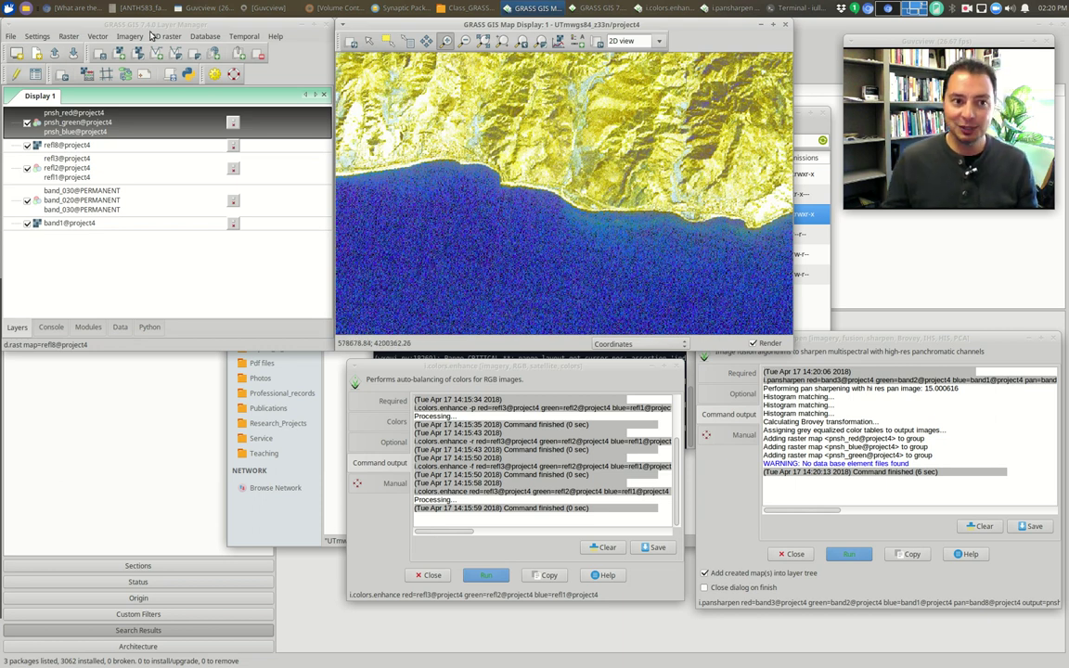
- Set up the Landsat DN to reflectance conversion (i.landsat.toar) with input basename pnsh and output prefix pnsh_rfl
click(130, 36)
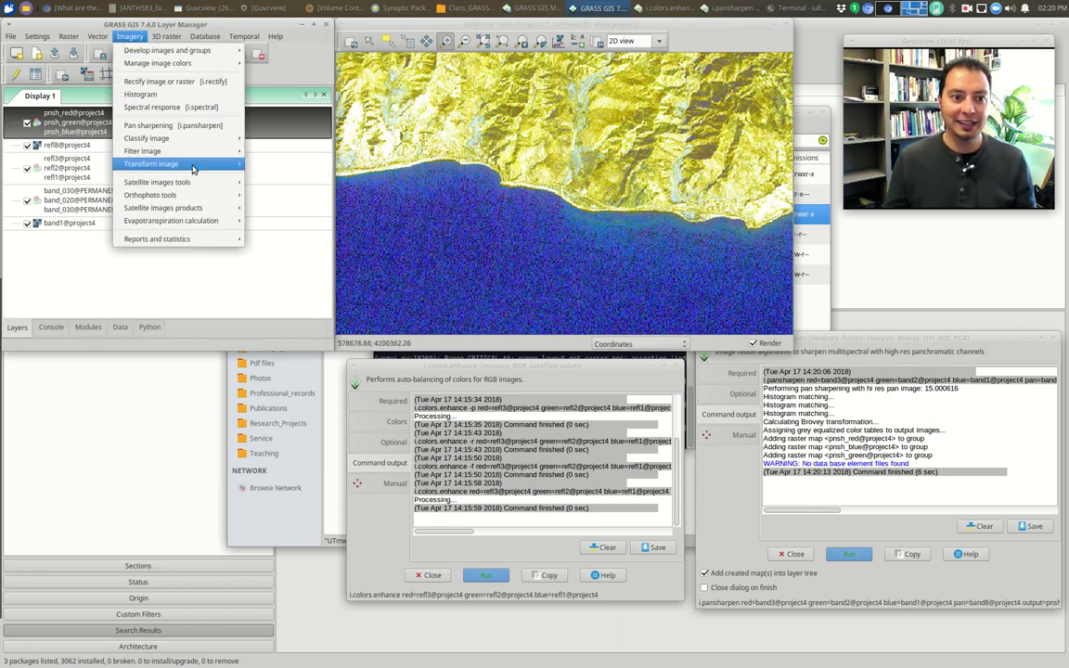
mouse_move(194, 180)
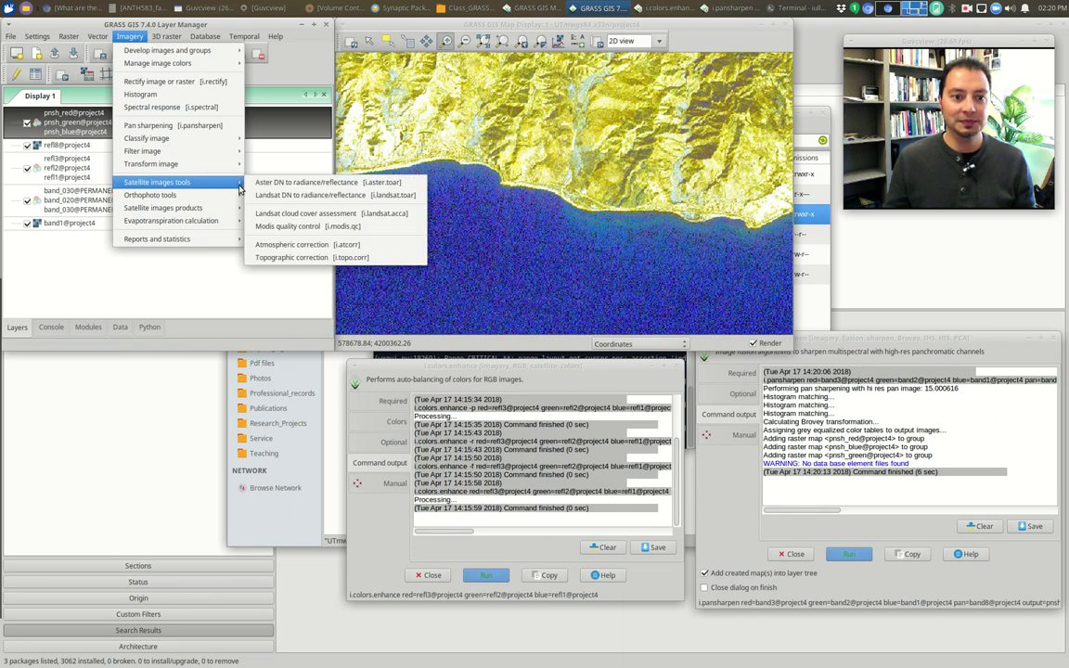
click(306, 194)
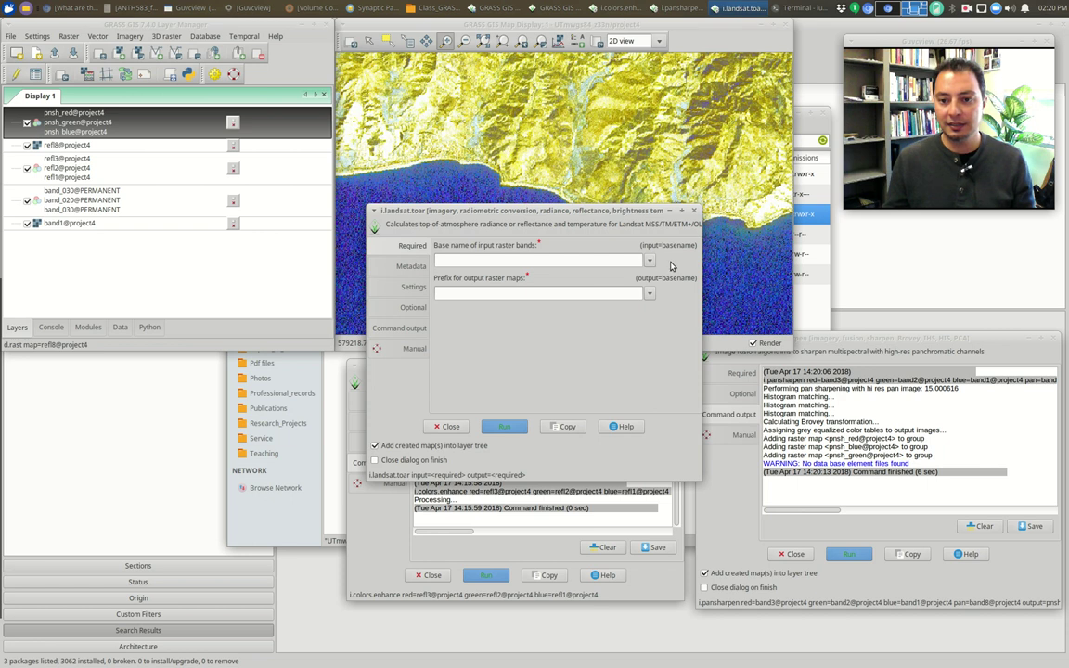
click(615, 258)
text(pnsh)
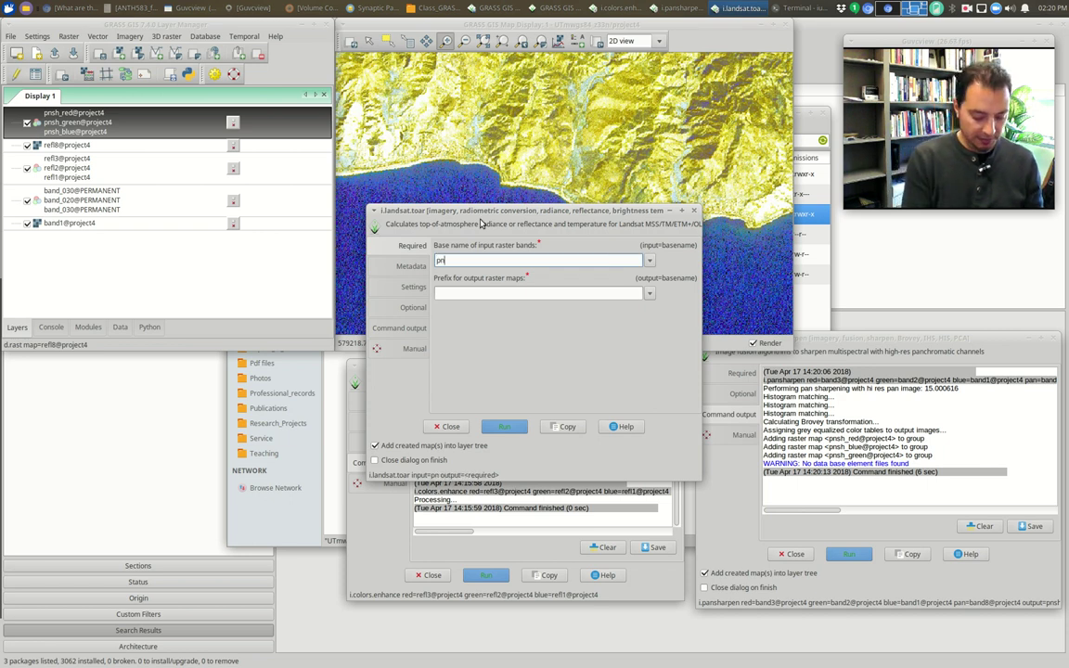
click(542, 294)
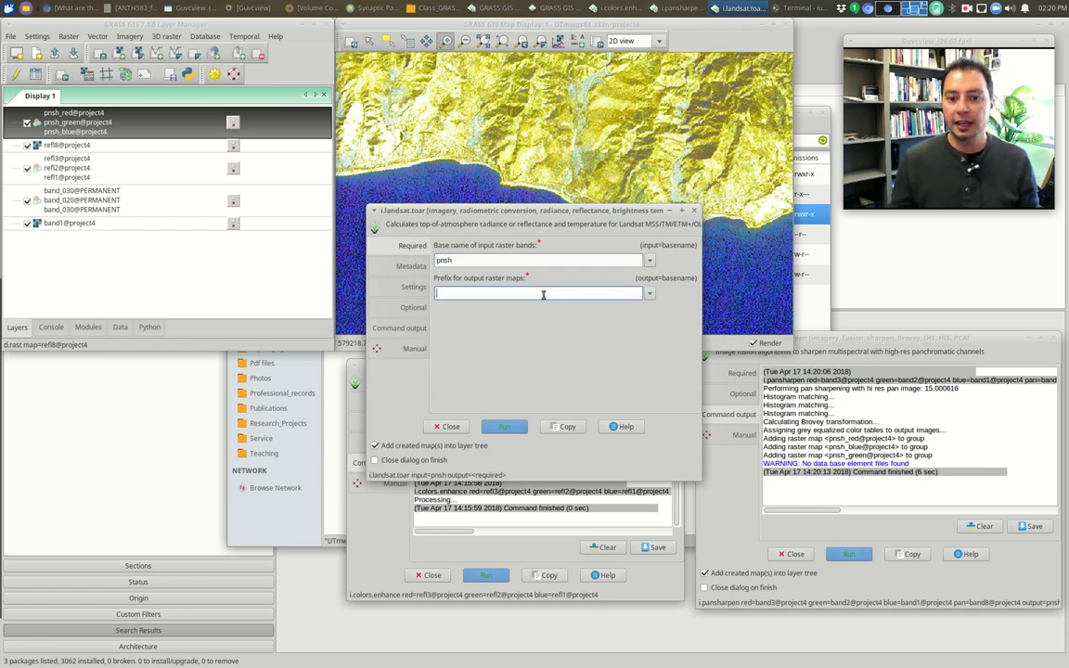
text(pnsh_rfl)
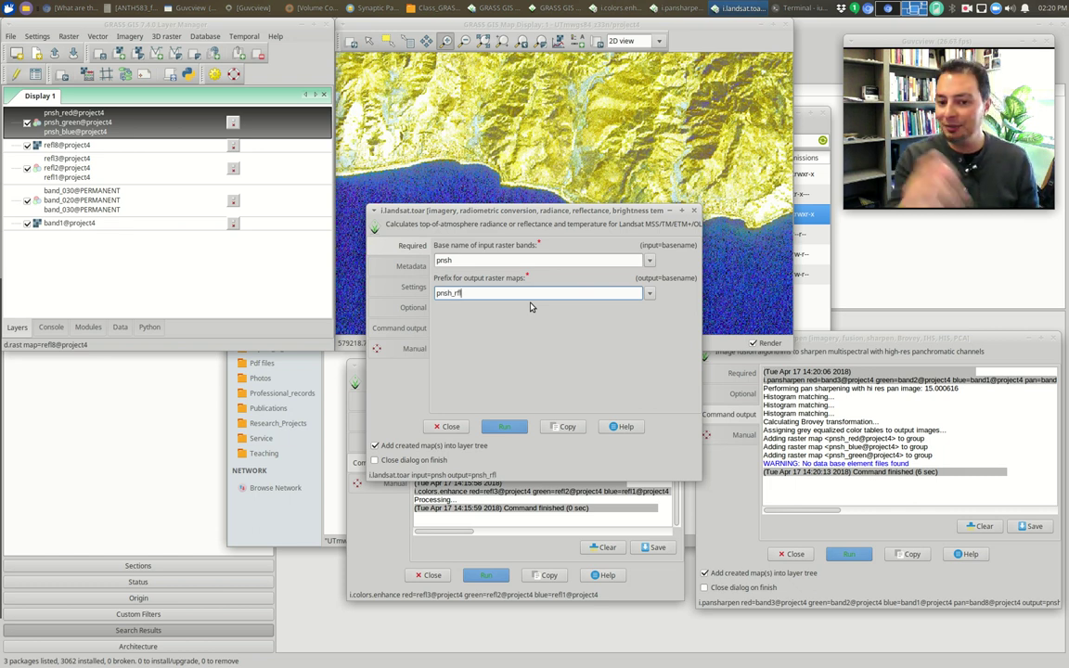
- Load p188r034_7t19990926.met from Documents/Class_GRASSDATA as the Landsat metadata file and try to run the reflectance conversion
click(411, 266)
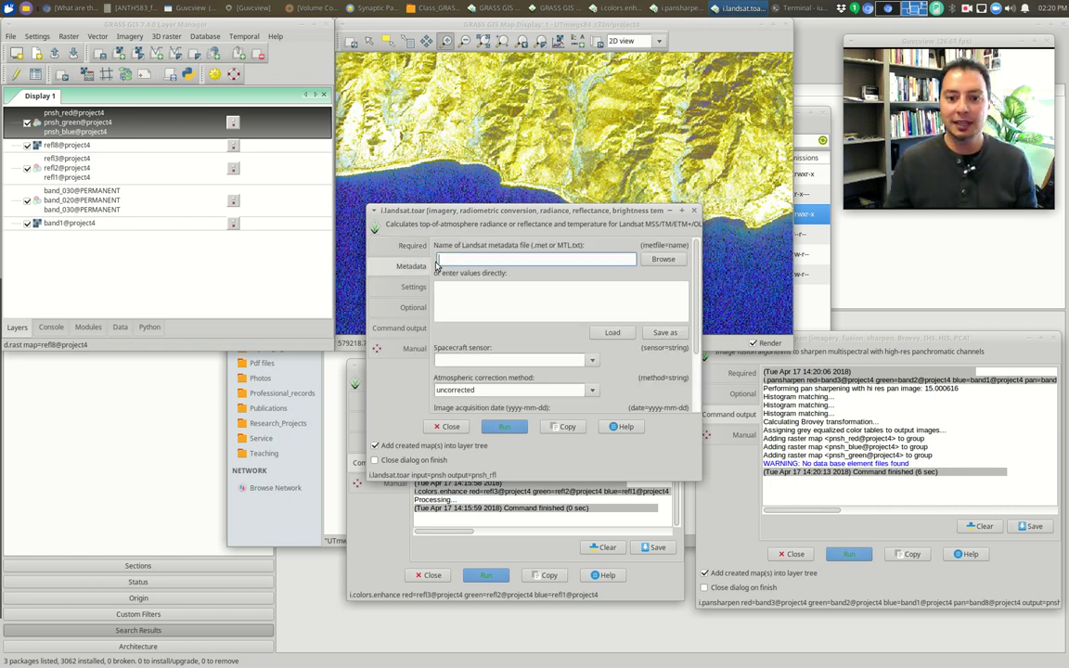
click(663, 260)
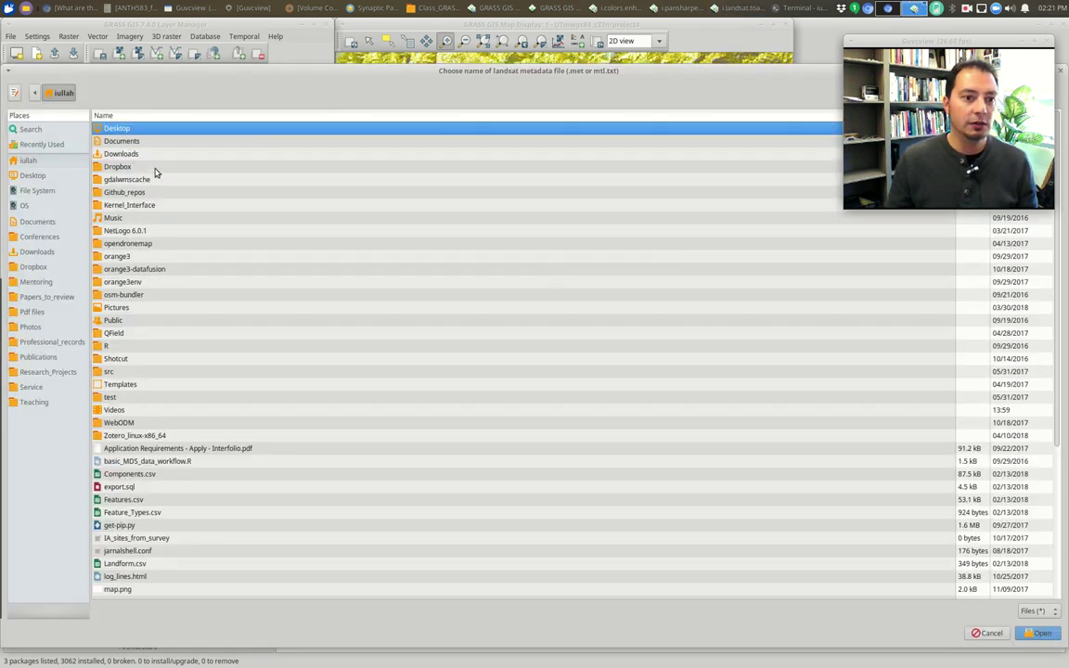
click(122, 141)
double_click(121, 141)
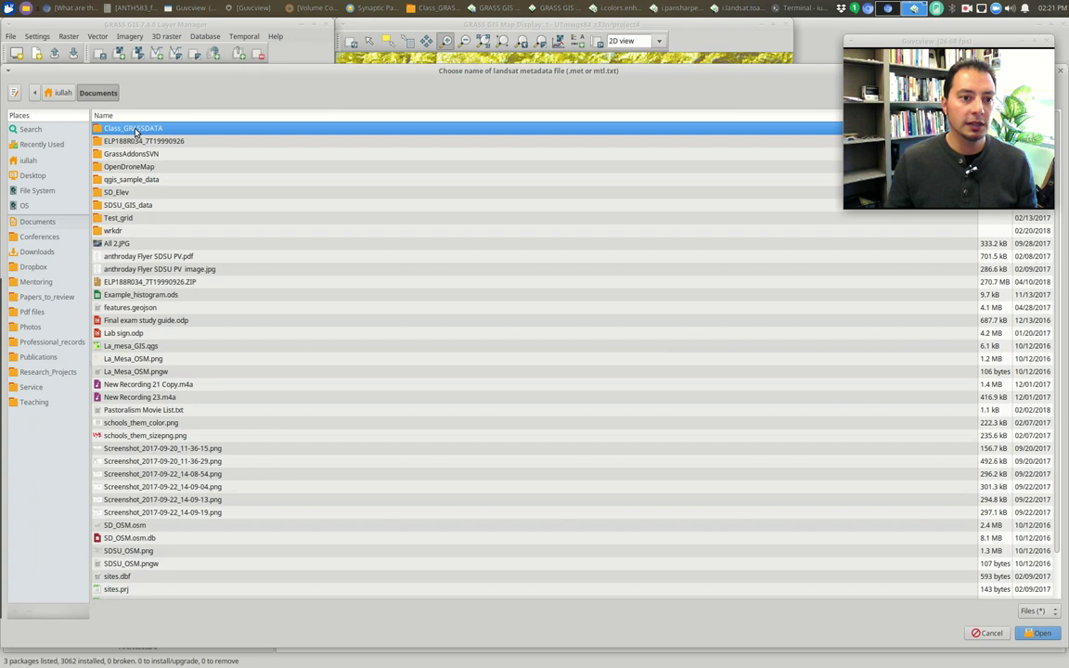
double_click(135, 130)
click(134, 167)
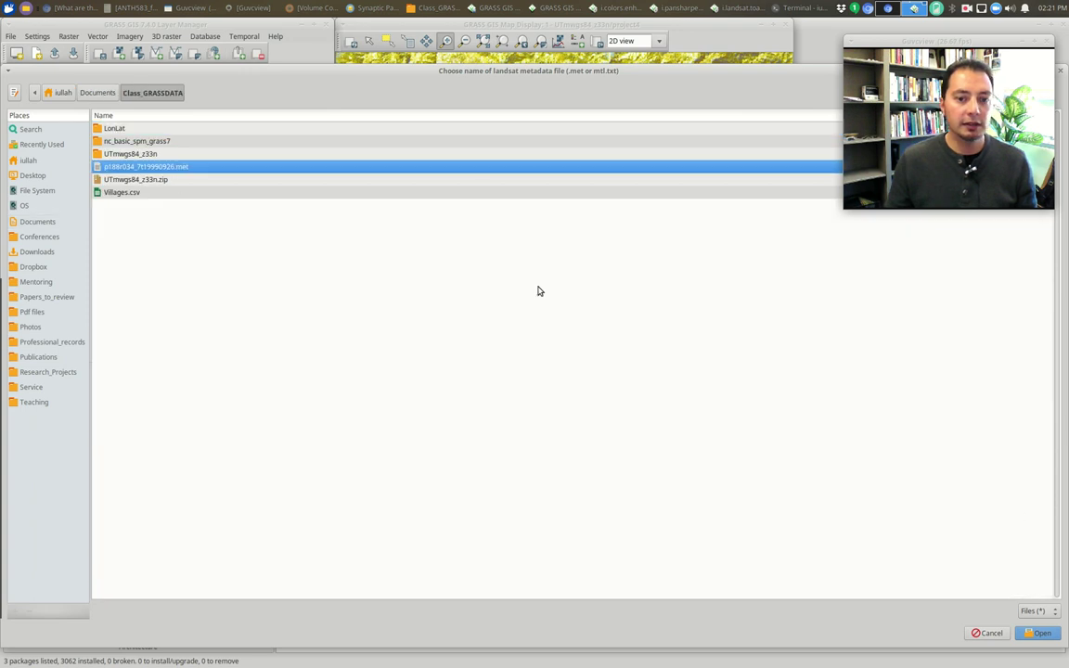
click(1039, 633)
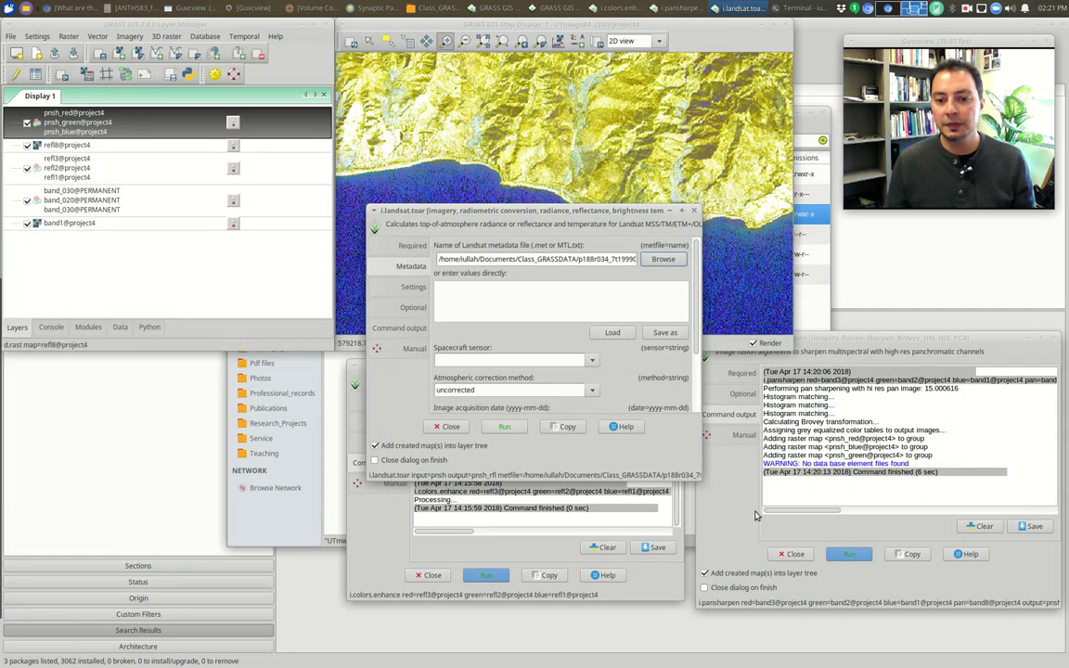
click(502, 426)
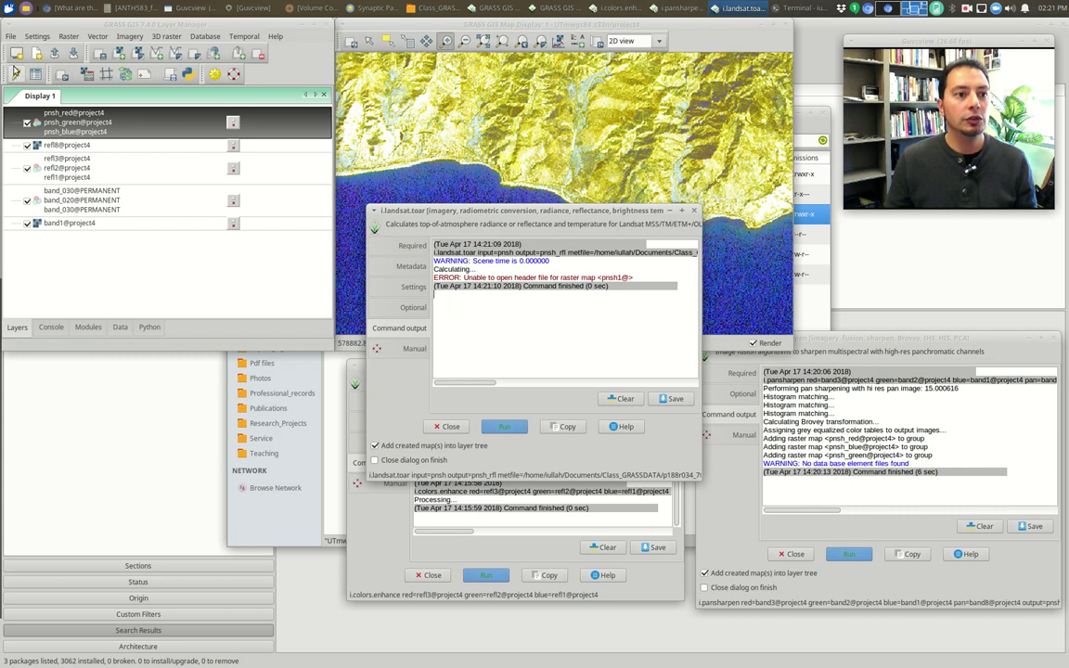
- Rename the raster map pnsh_blue in project4 to pnsh1 with g.rename
click(11, 36)
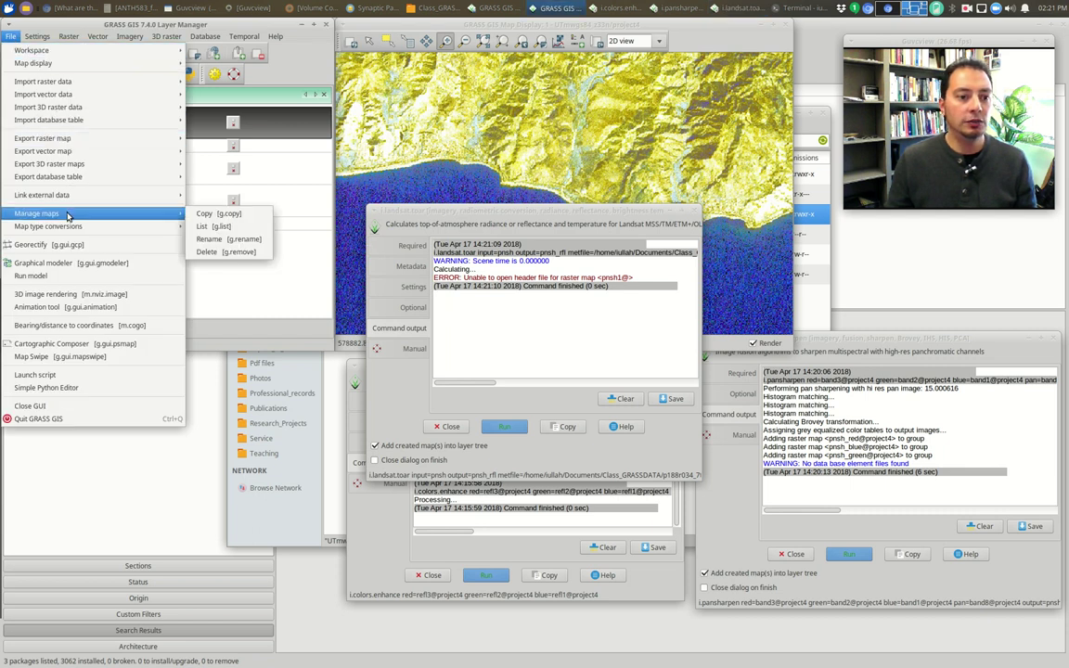
mouse_move(84, 214)
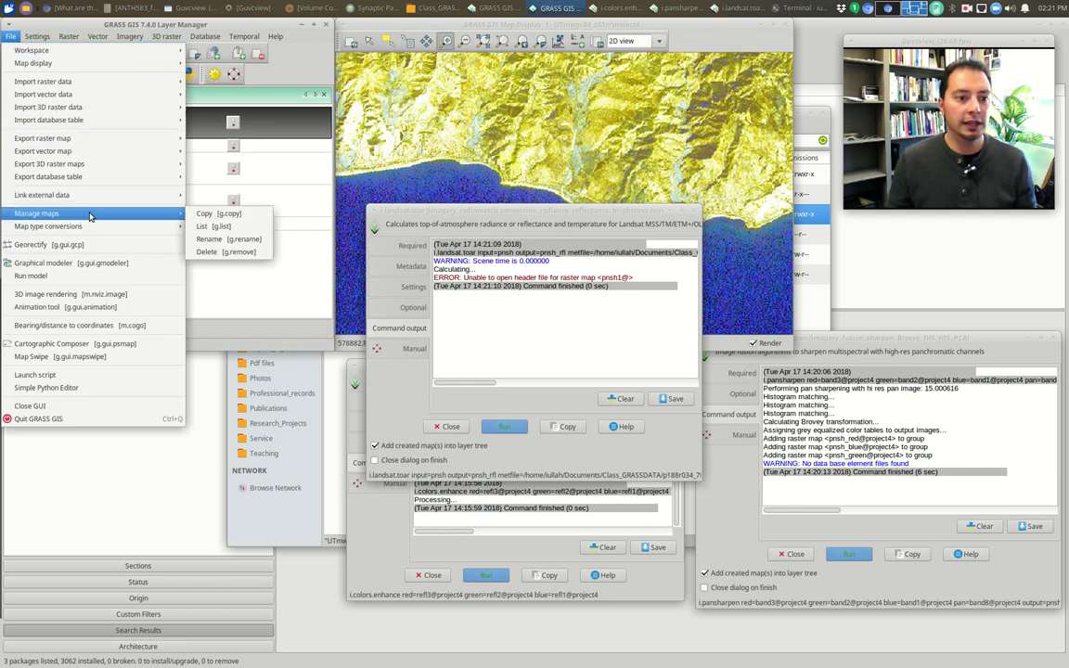
click(213, 229)
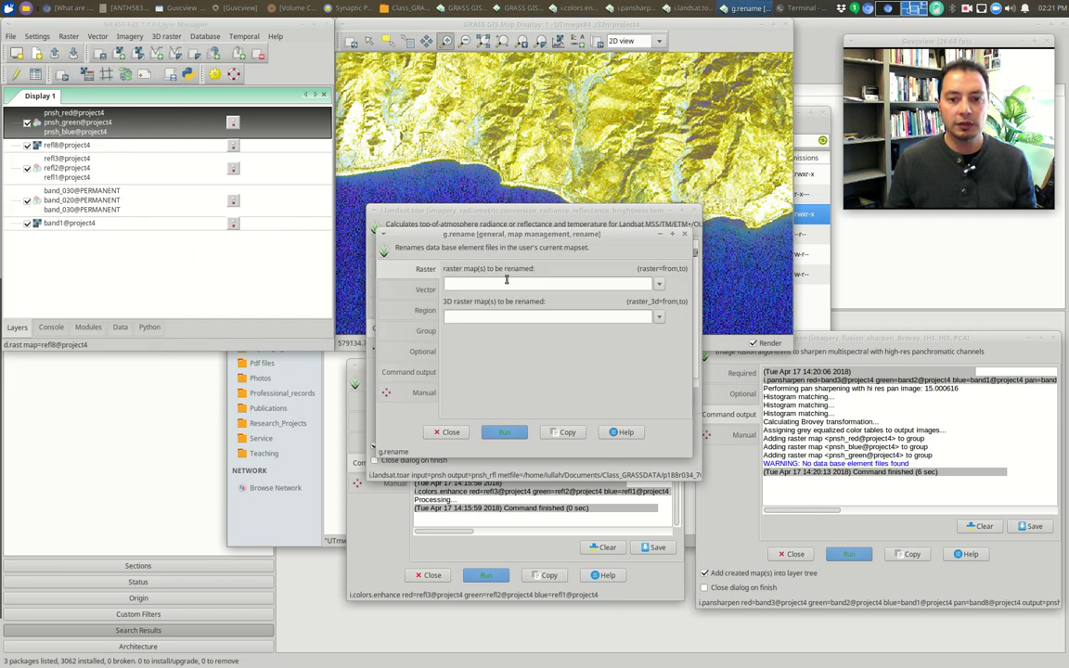
click(647, 288)
click(469, 408)
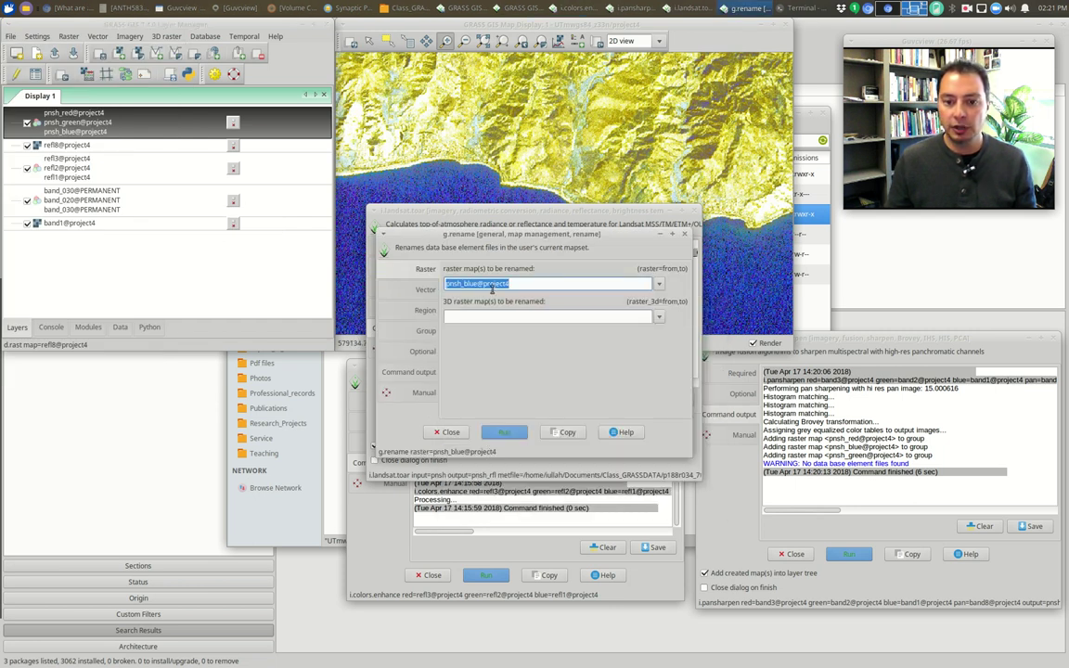
click(518, 288)
text(,pnsh1)
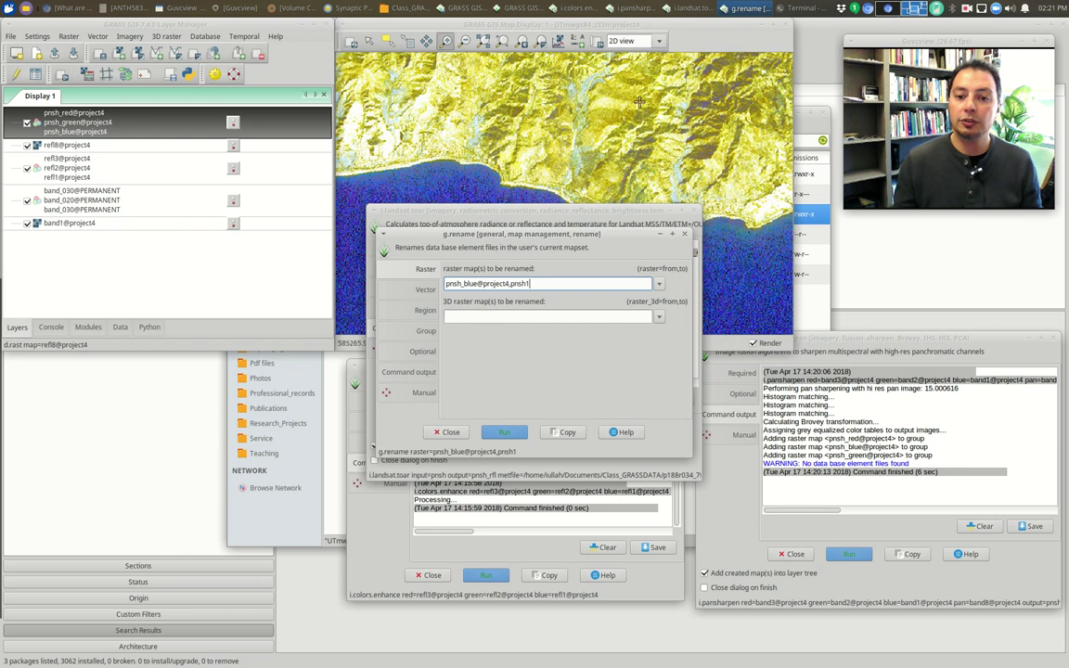
click(499, 433)
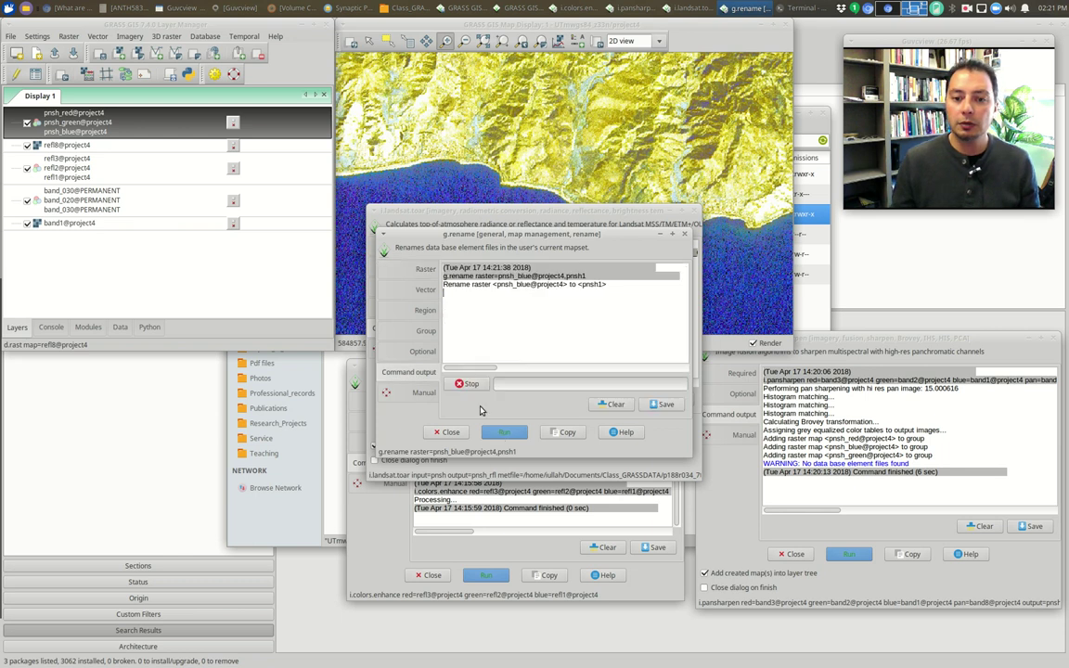
- Rename the raster map pnsh_green in project4 to pnsh2
click(429, 269)
click(659, 283)
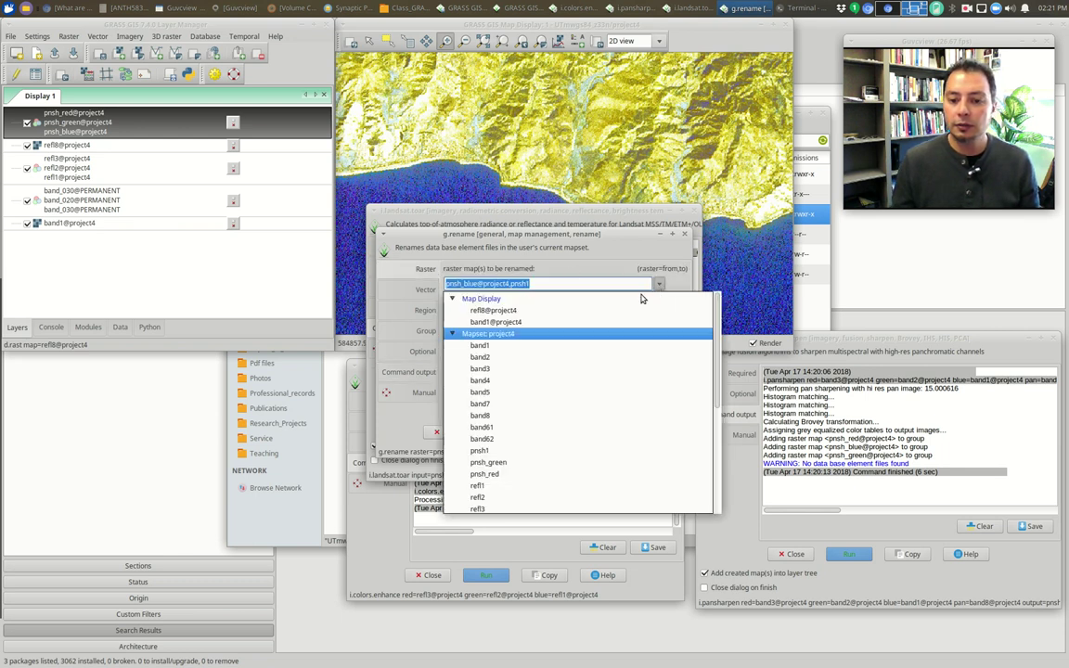
click(501, 417)
click(525, 285)
text(,)
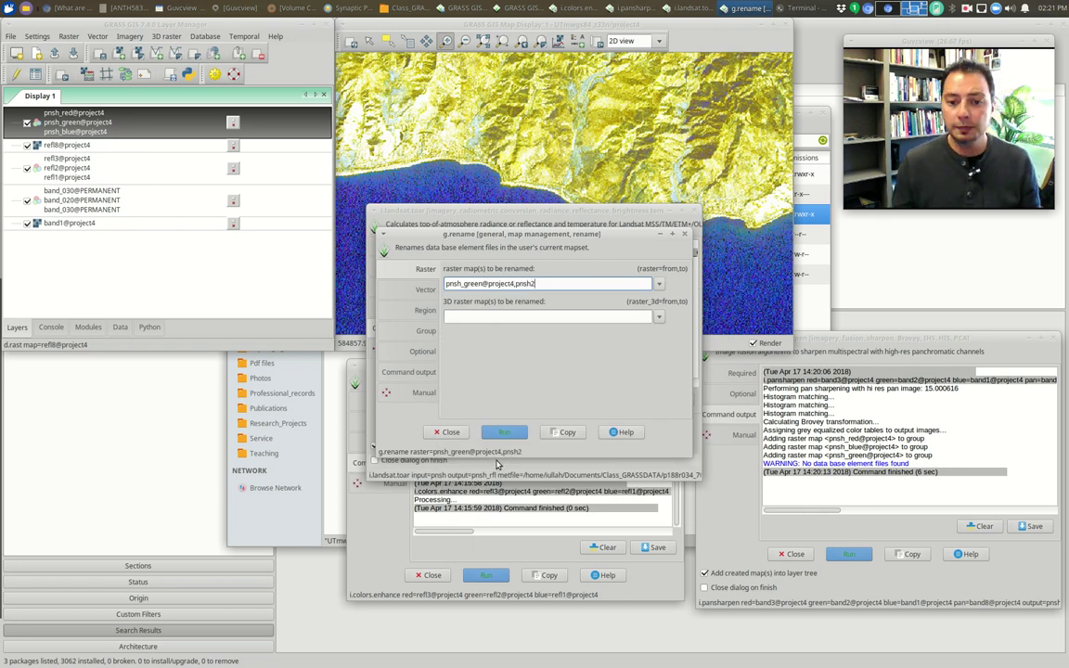
click(507, 432)
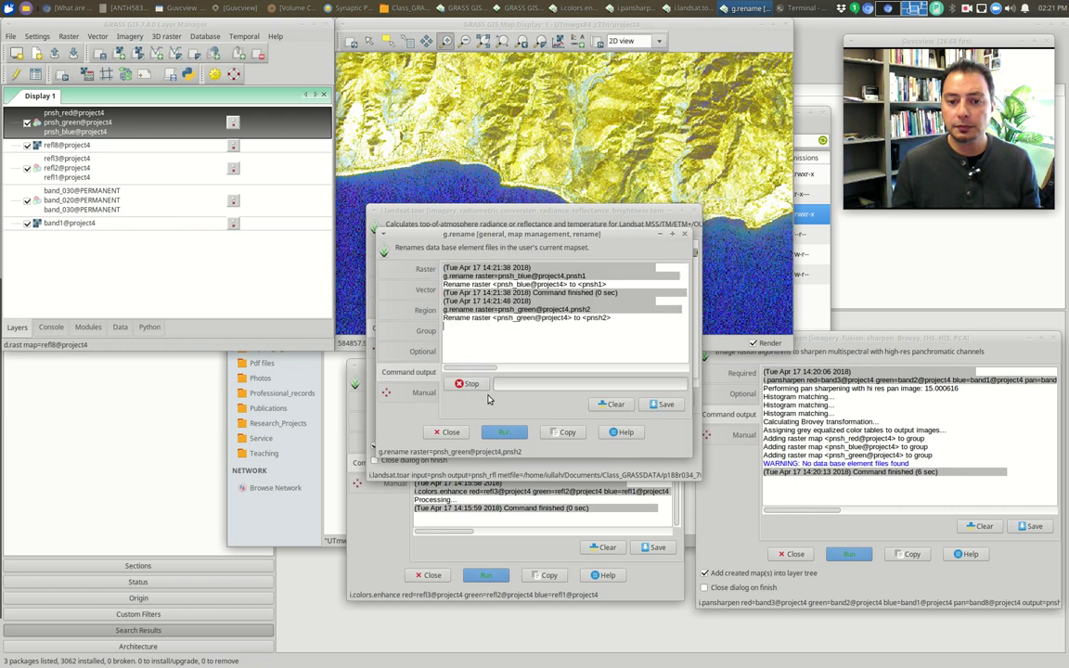
- Rename the raster map pnsh_red in project4 to pnsh3 with g.rename
click(425, 268)
click(656, 285)
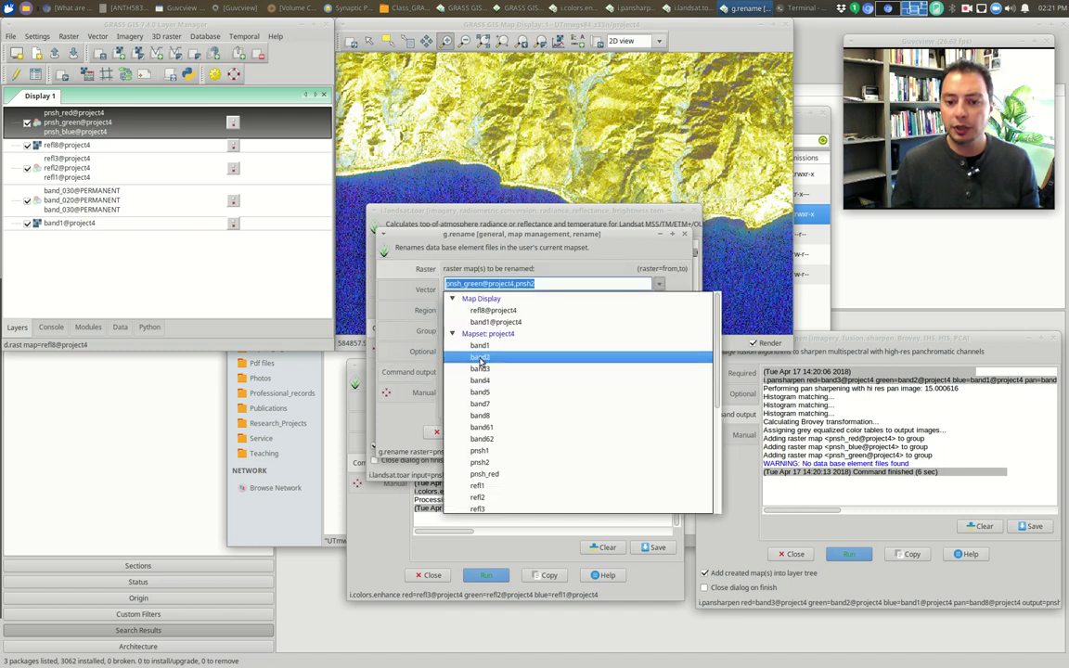
click(492, 468)
click(525, 283)
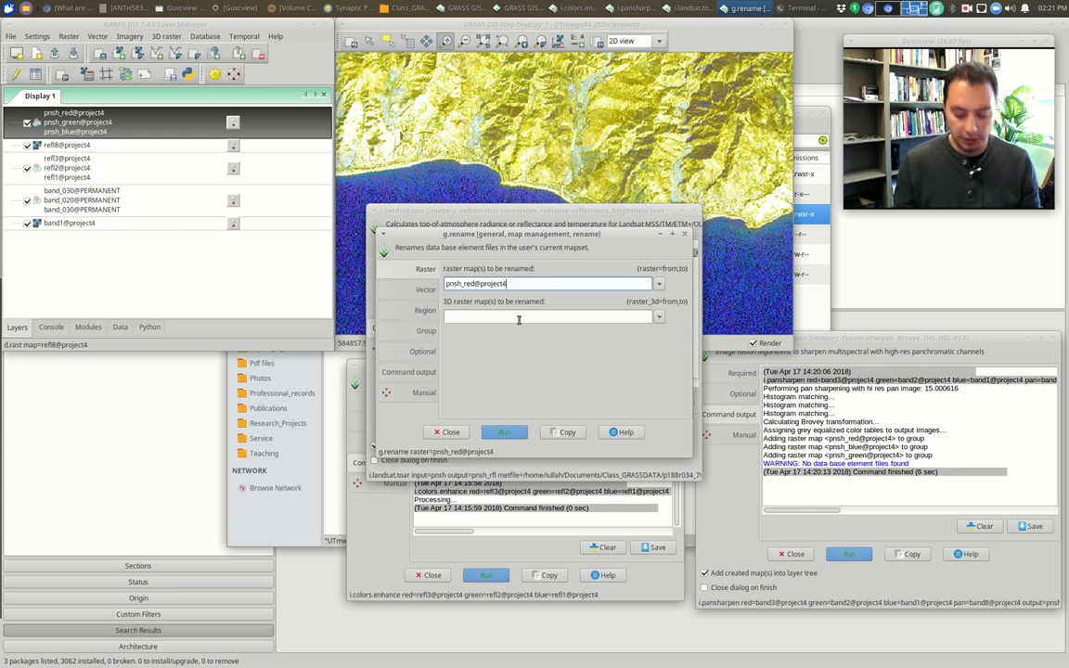
text(,pnsh)
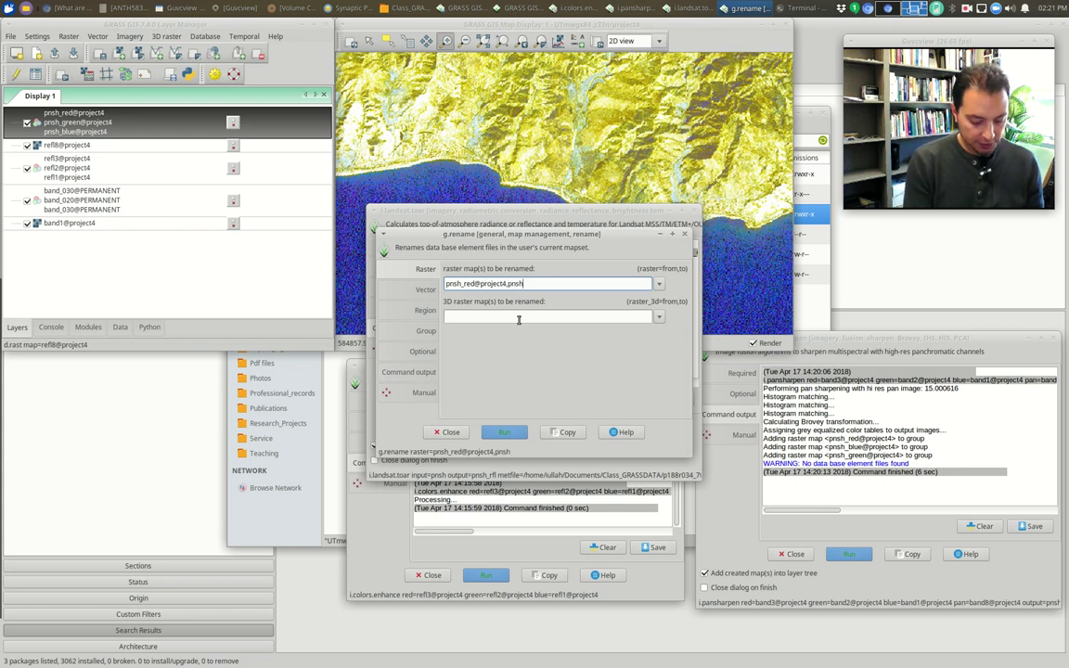
text(3)
click(515, 433)
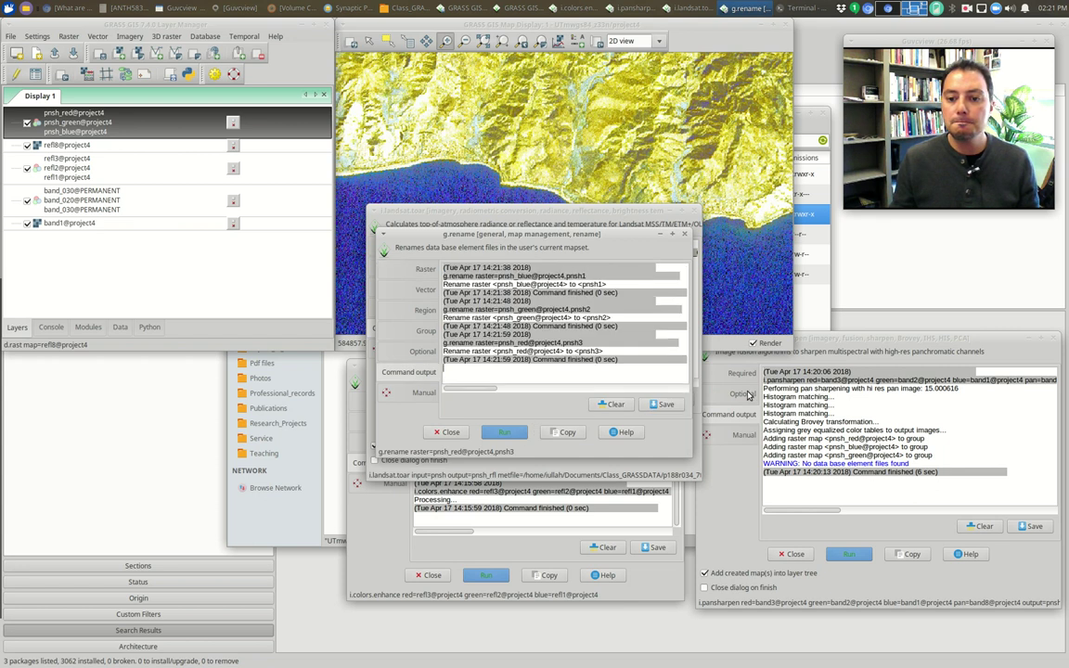
- Rerun the pan-sharpening of bands 3, 2 and 1, and rerun the Landsat reflectance conversion on the pnsh maps
click(845, 438)
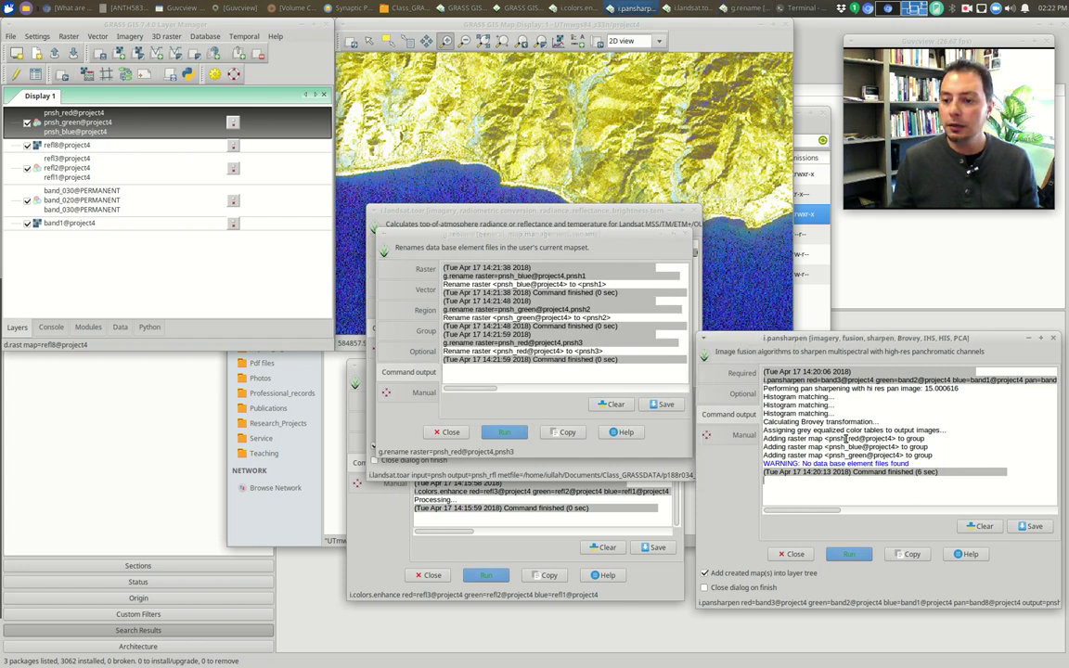
click(845, 555)
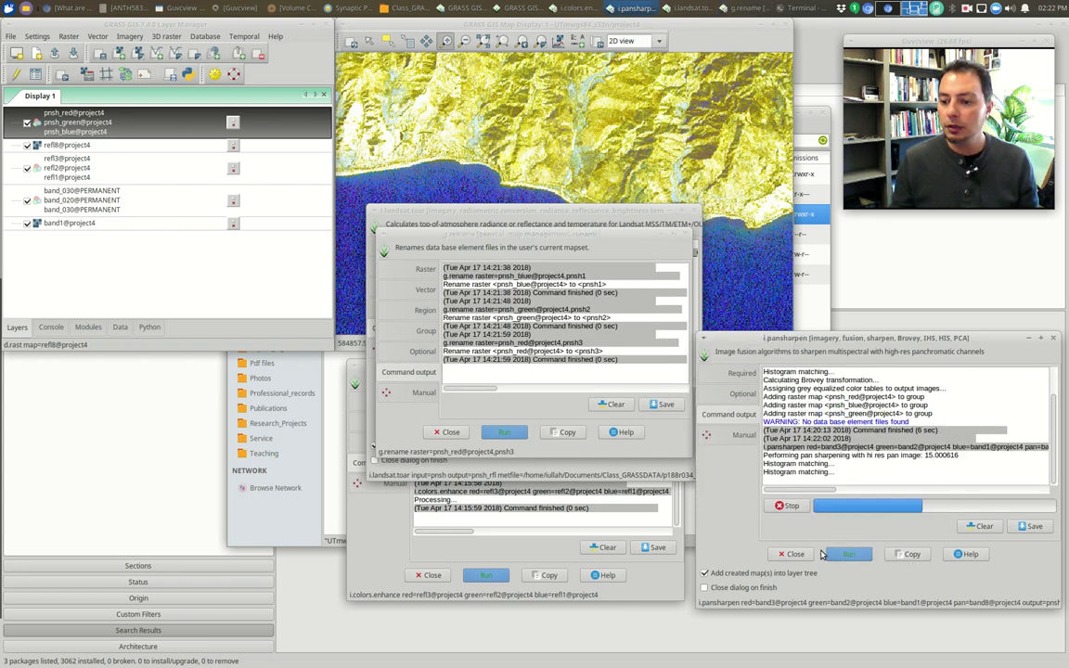
drag(612, 233, 344, 299)
click(494, 210)
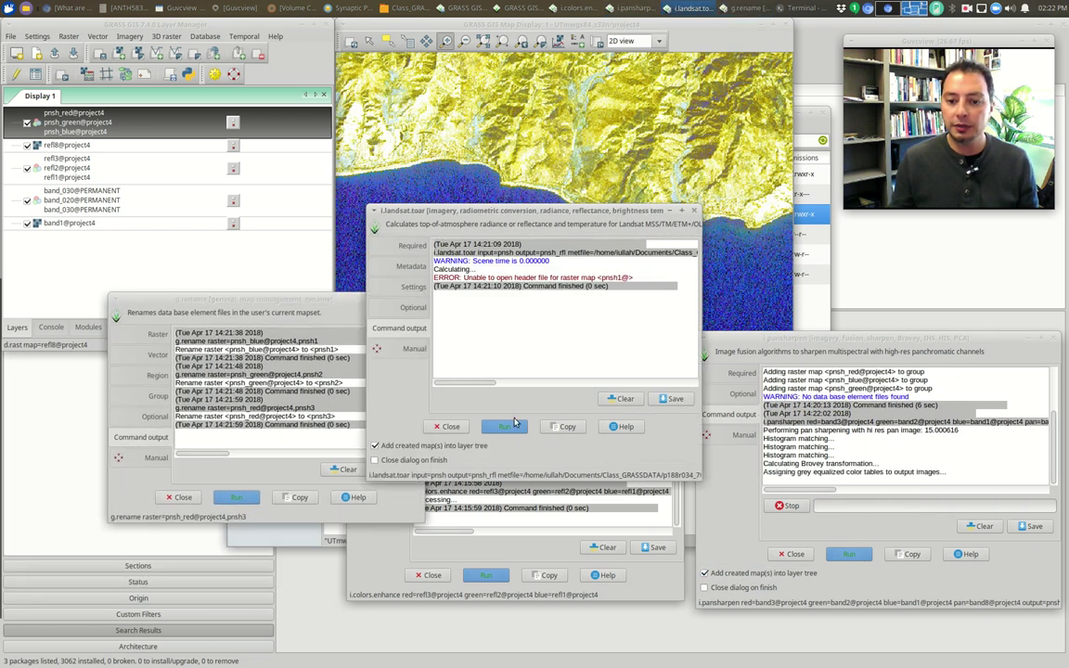
click(504, 426)
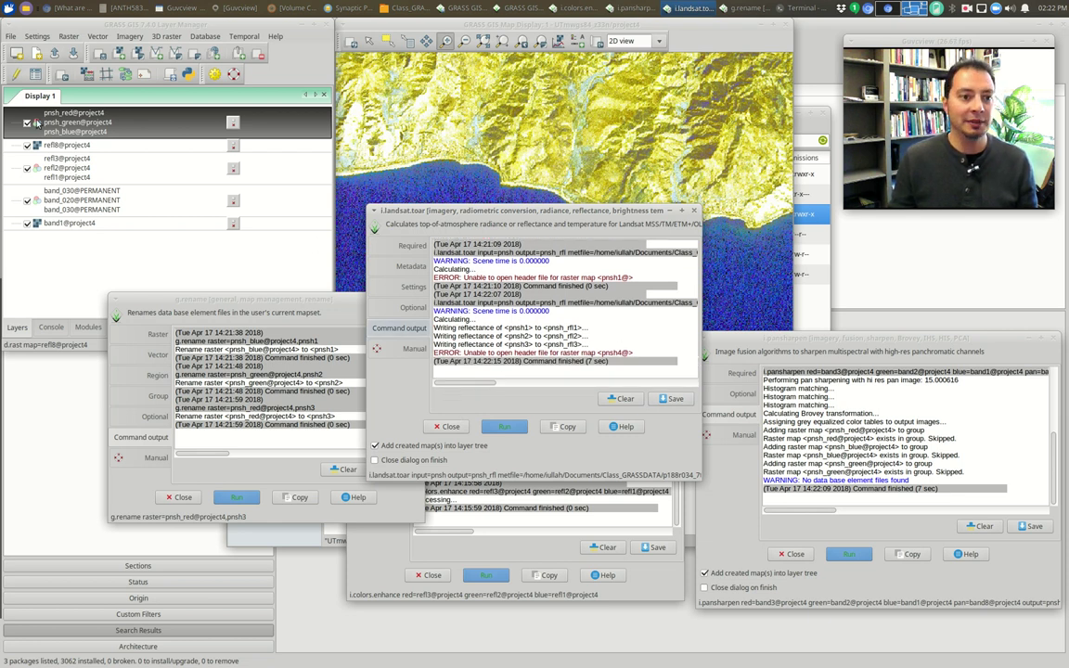
- Set the pan-sharpened RGB layer to pnsh_rfl3 for red, pnsh_rfl2 for green and pnsh_rfl1 for blue
double_click(105, 122)
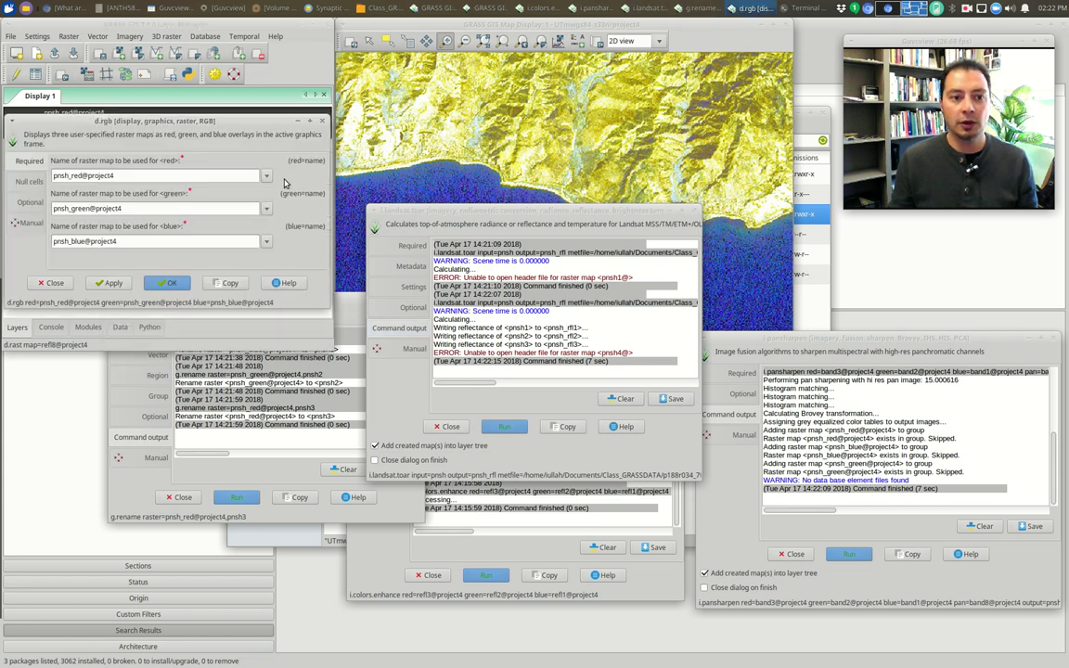
click(266, 177)
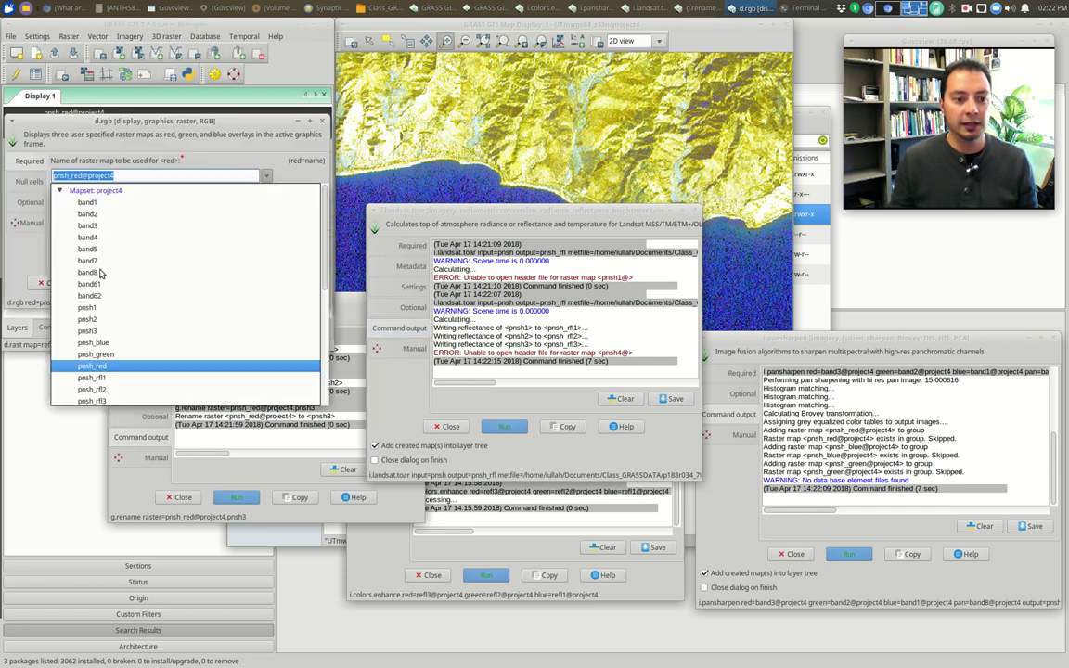
scroll(107, 324, down, 2)
click(102, 358)
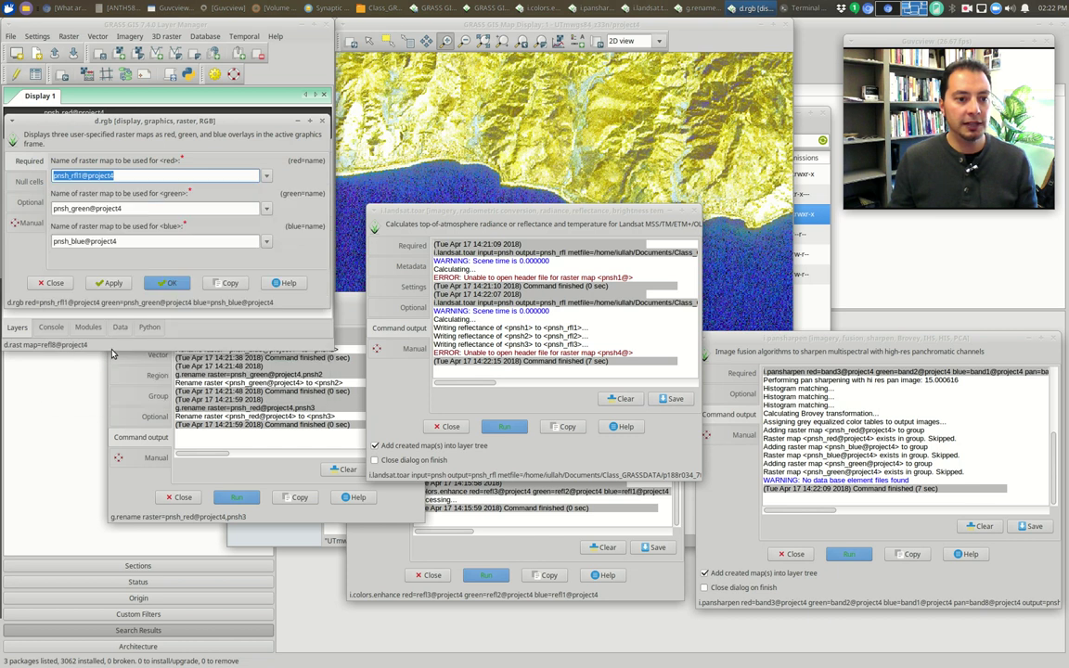
click(267, 177)
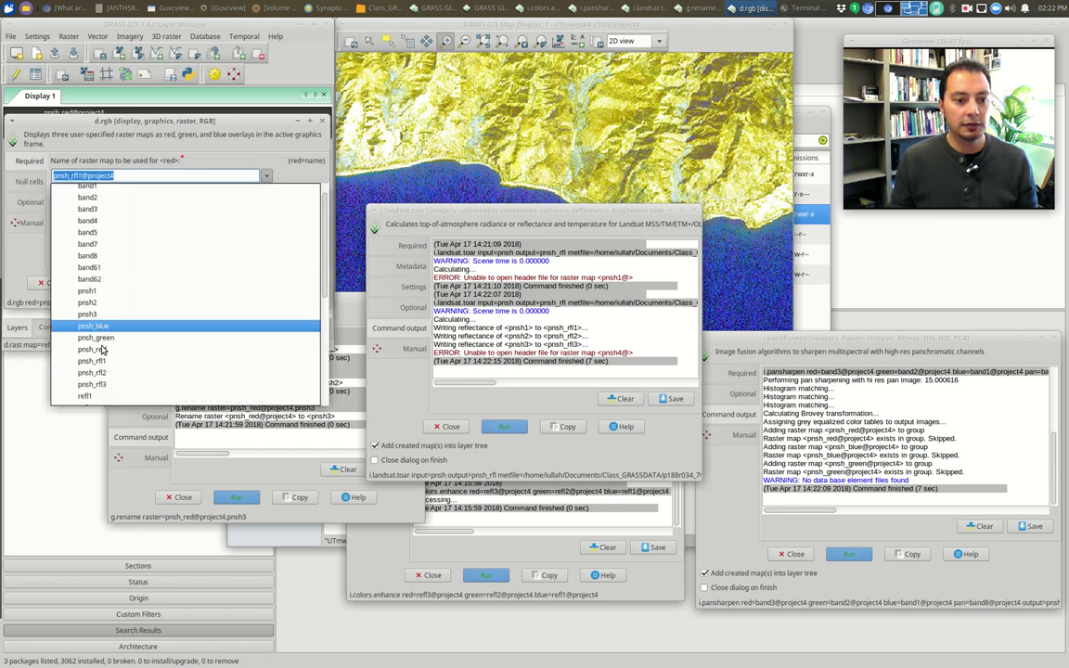
click(100, 331)
click(266, 209)
scroll(111, 369, down, 1)
click(105, 405)
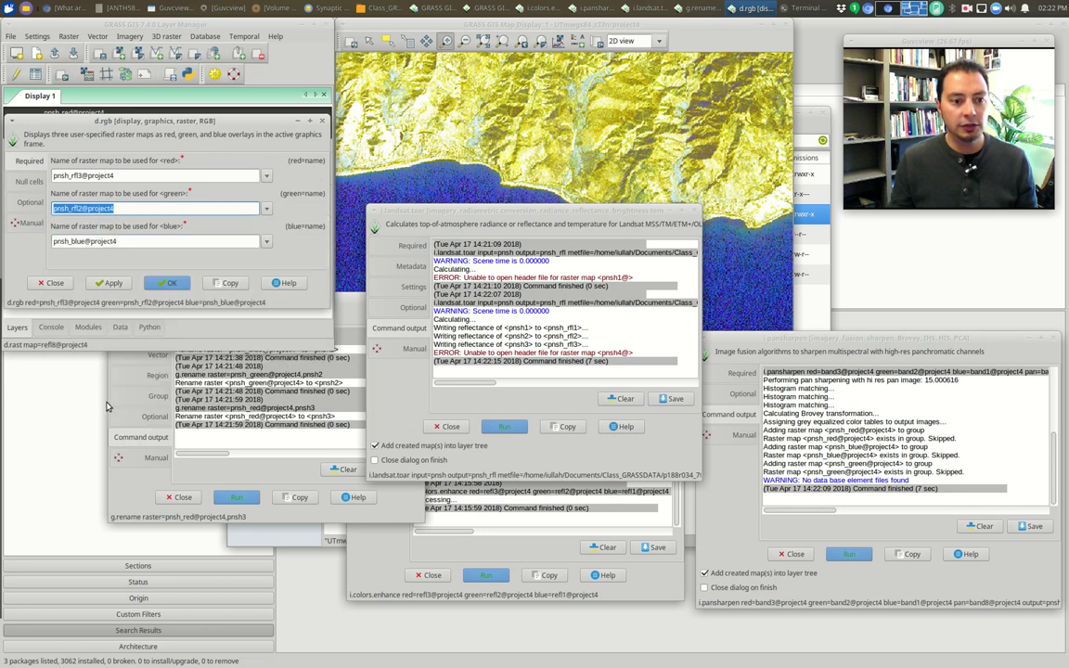
click(266, 241)
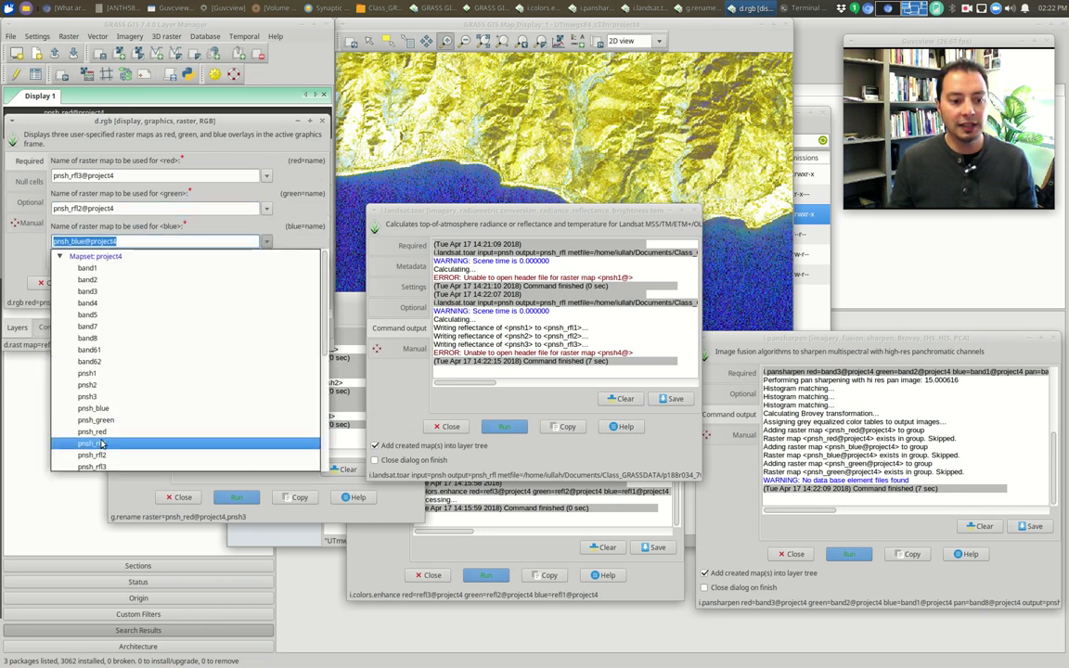
click(92, 395)
click(175, 283)
drag(499, 210, 391, 396)
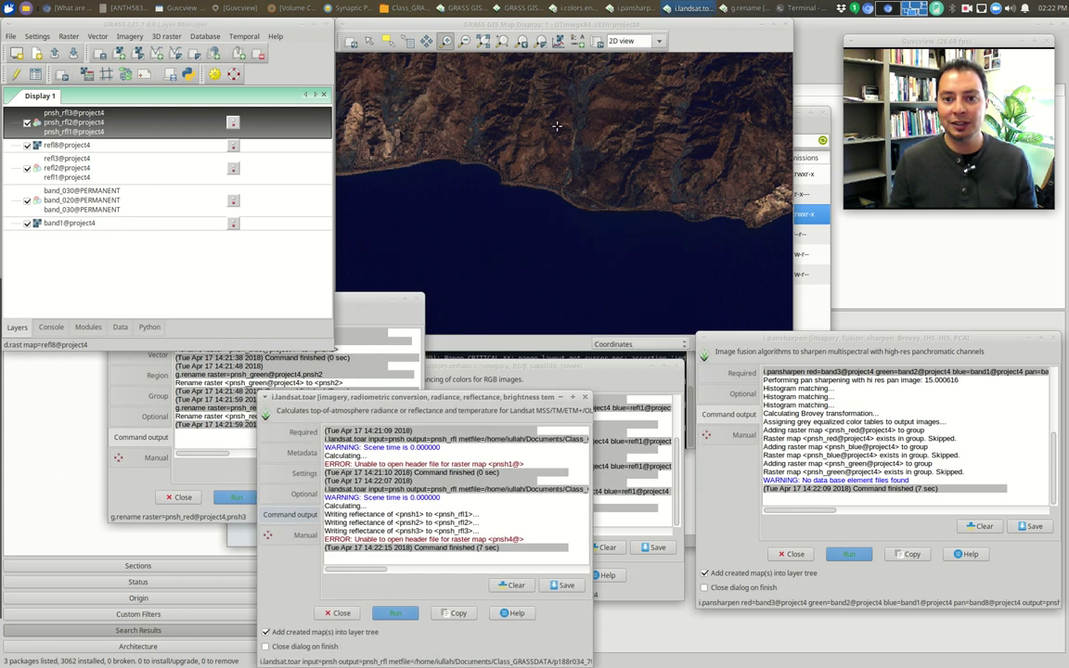
- Run the RGB color balance (i.colors.enhance) with pnsh_rfl3 as red, pnsh_rfl2 as green and pnsh_rfl1 as blue
click(131, 37)
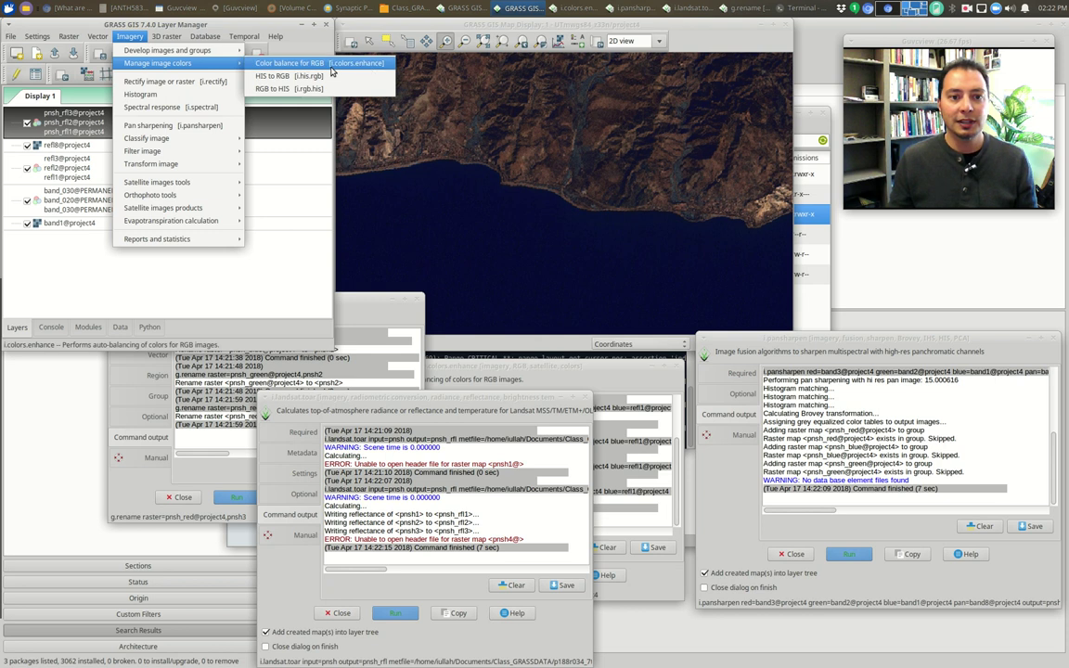
click(312, 63)
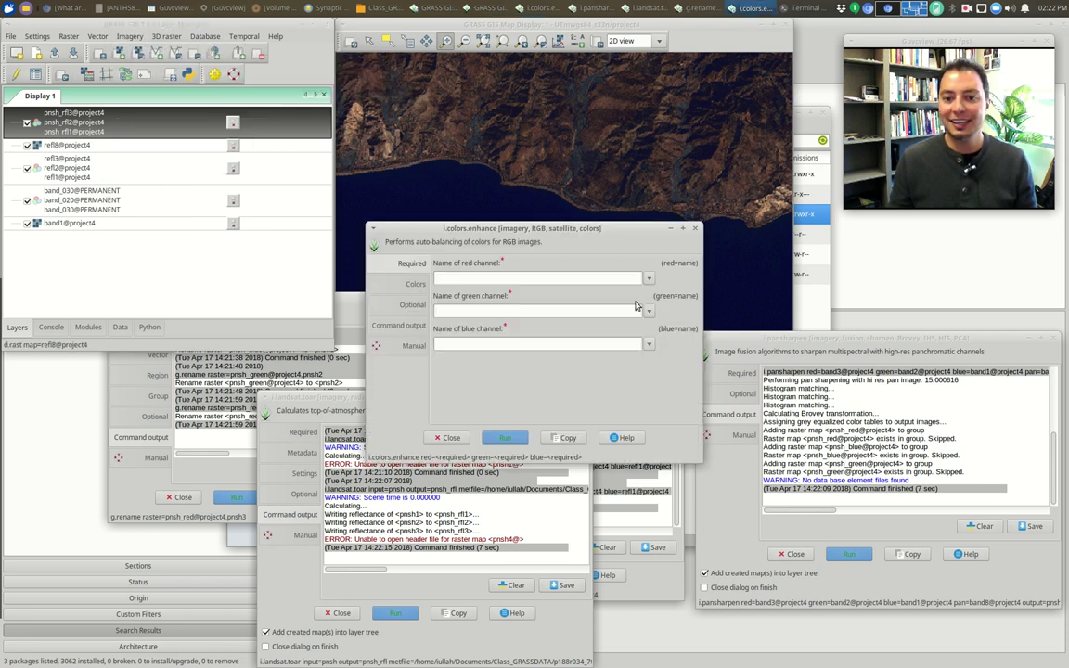
click(583, 277)
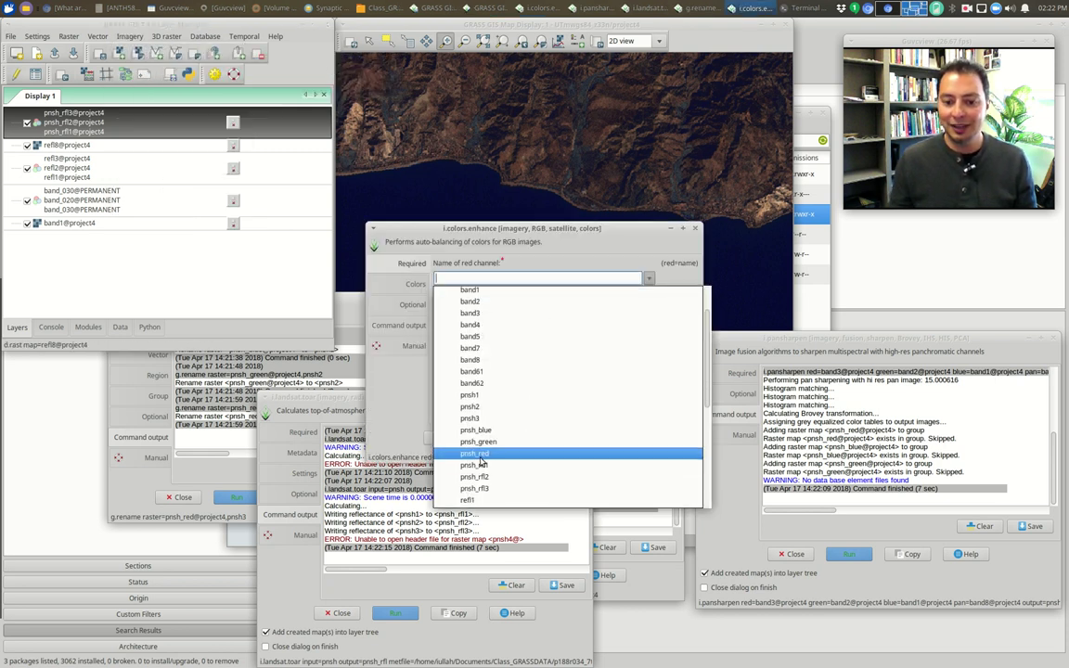
click(476, 488)
click(647, 311)
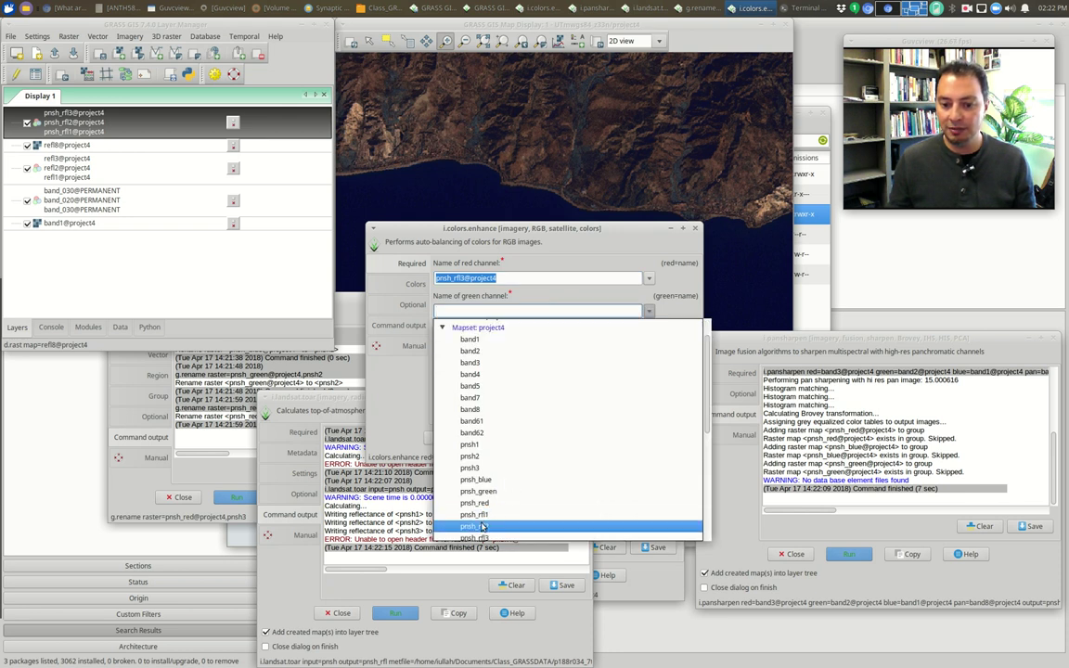
click(478, 525)
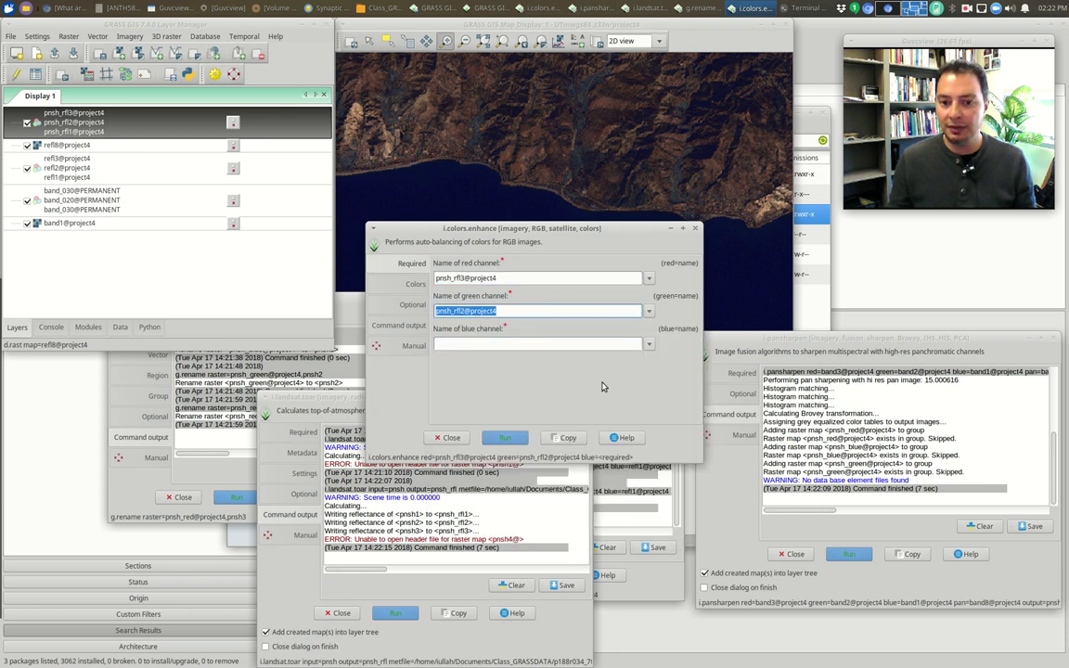
click(649, 345)
click(474, 547)
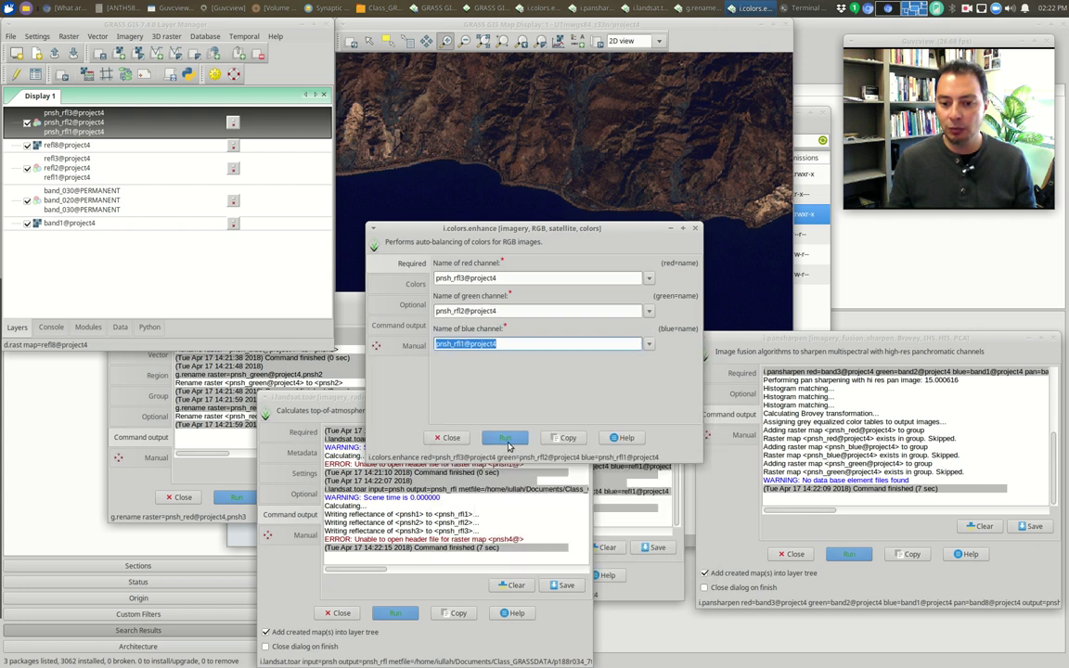
click(509, 439)
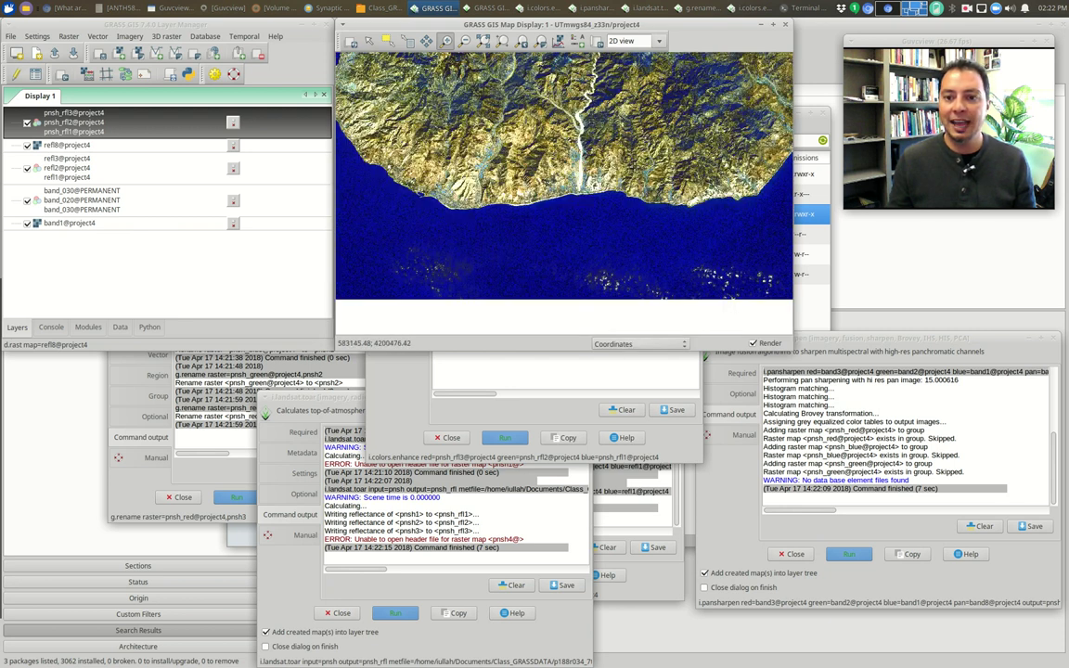
- Rerun the color balance with relative colors preserved and only brightness adjusted, and re-render the map
click(518, 167)
click(538, 185)
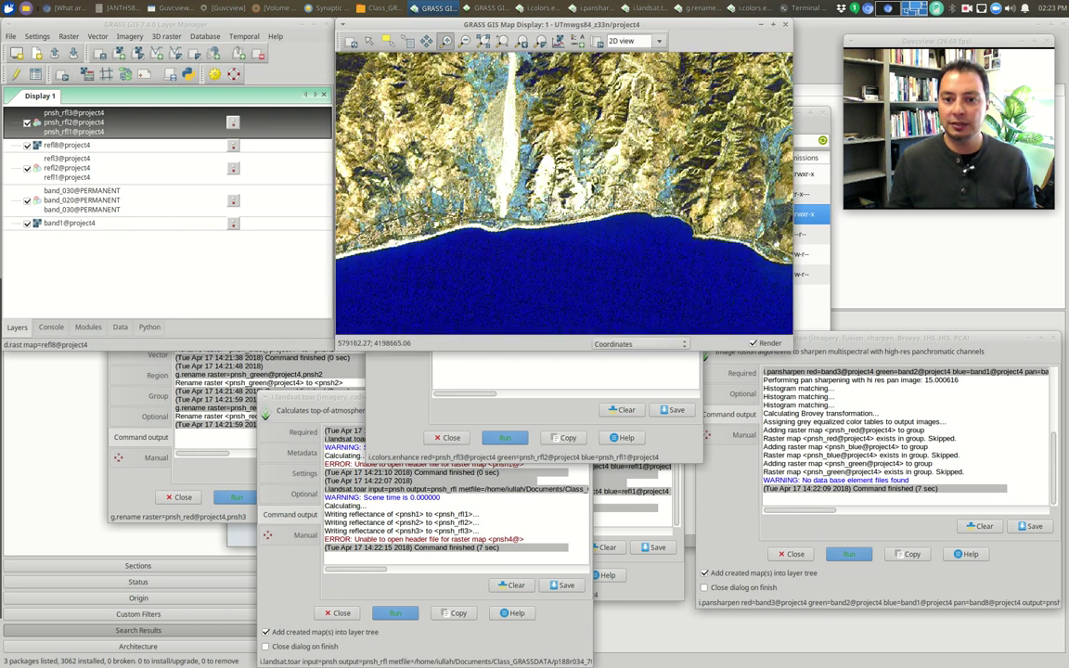
click(441, 402)
click(415, 284)
click(438, 280)
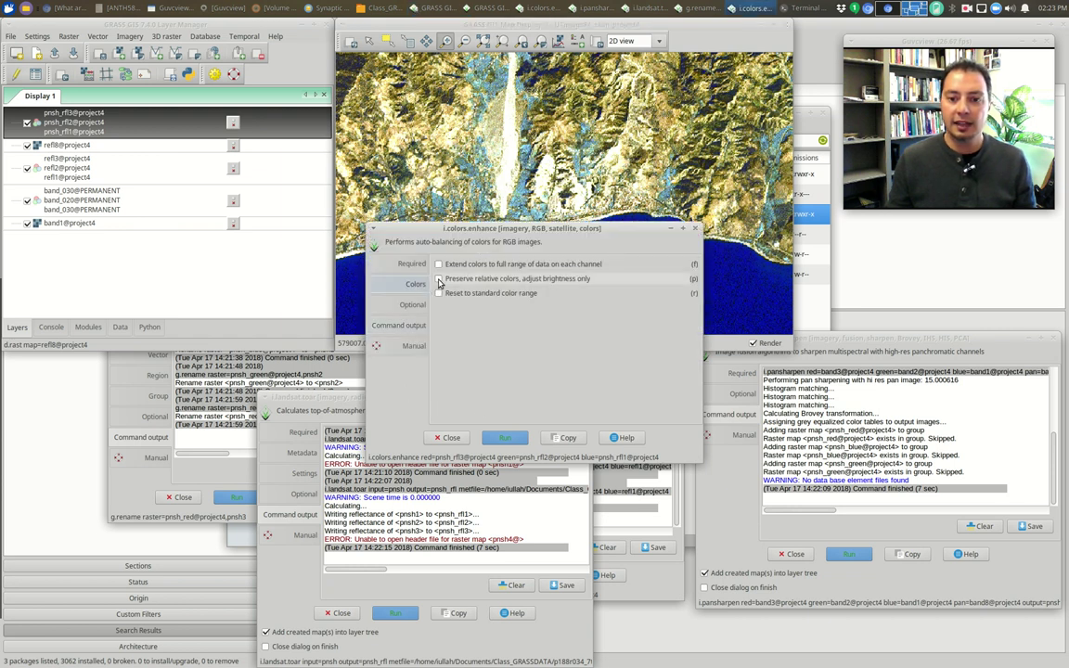
click(504, 437)
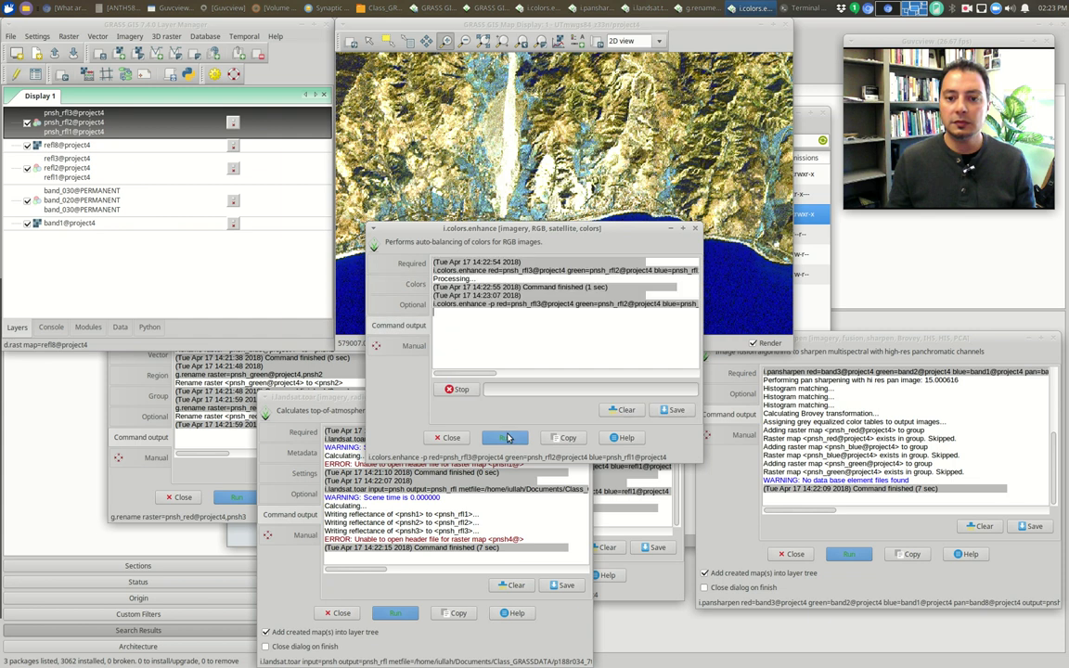
click(353, 44)
click(409, 404)
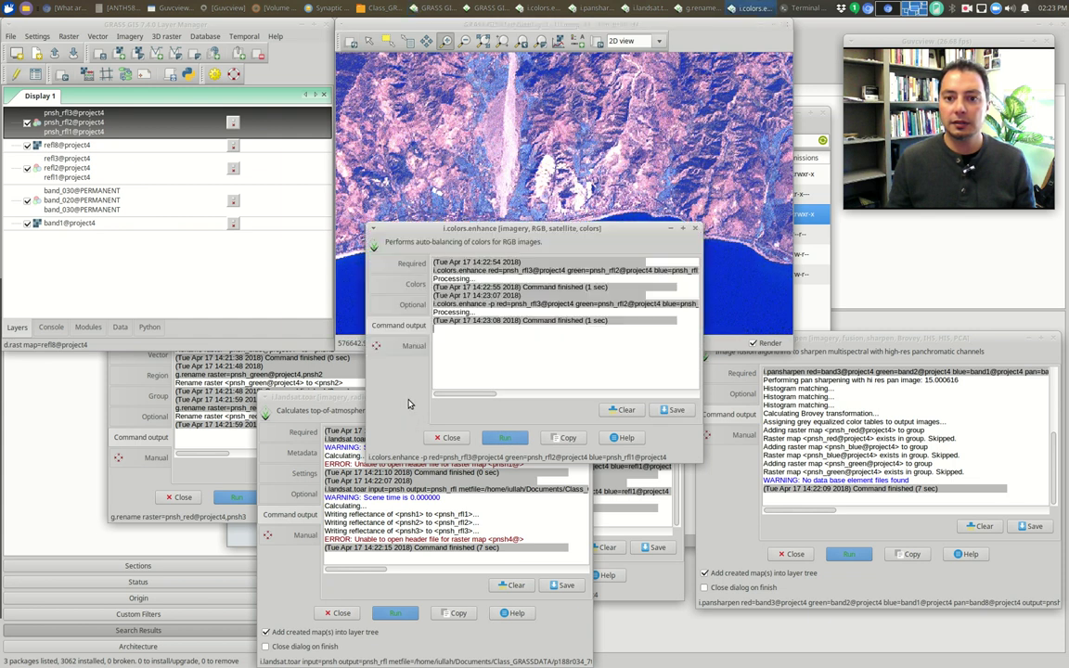
- Rerun the color balance with colors also extended to the full range of data on each channel, and re-render the map
click(399, 284)
click(439, 264)
click(508, 442)
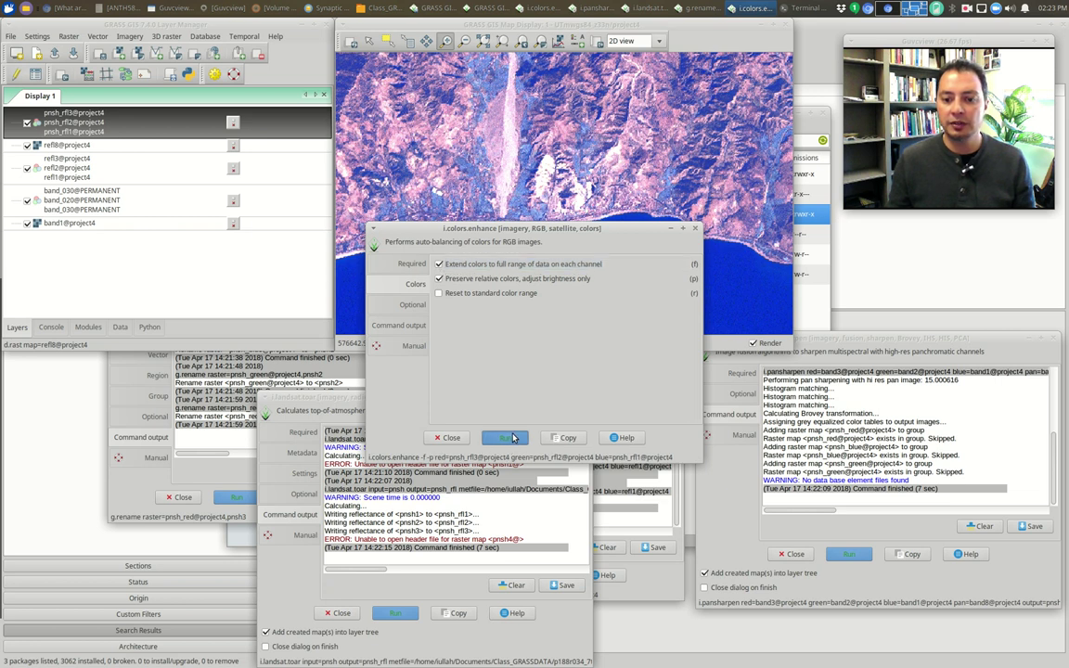
click(354, 55)
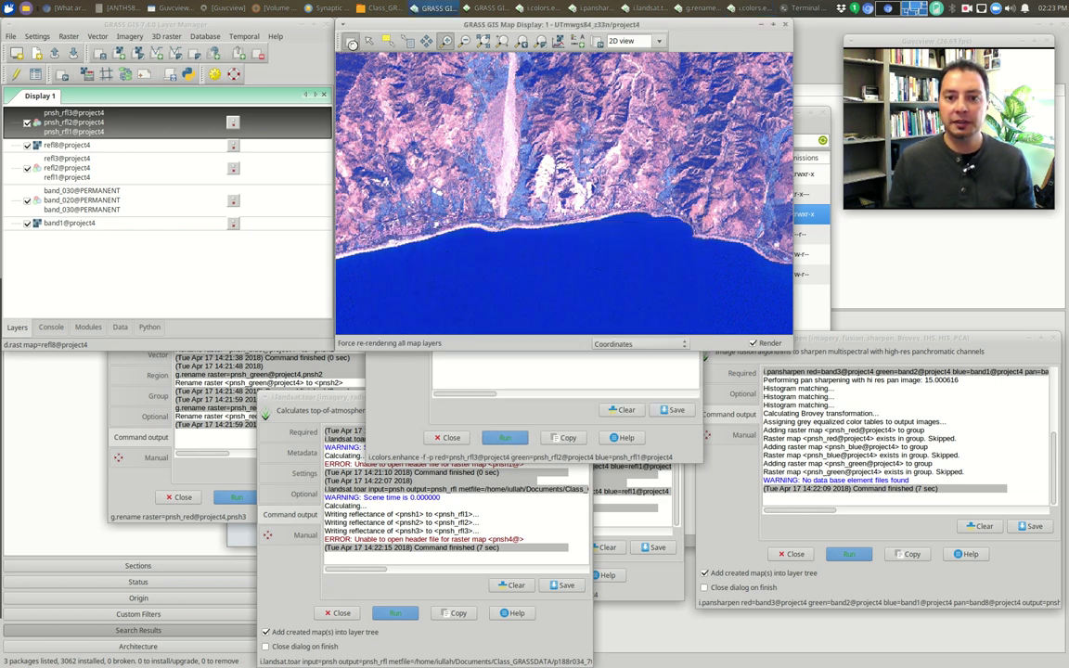
click(555, 176)
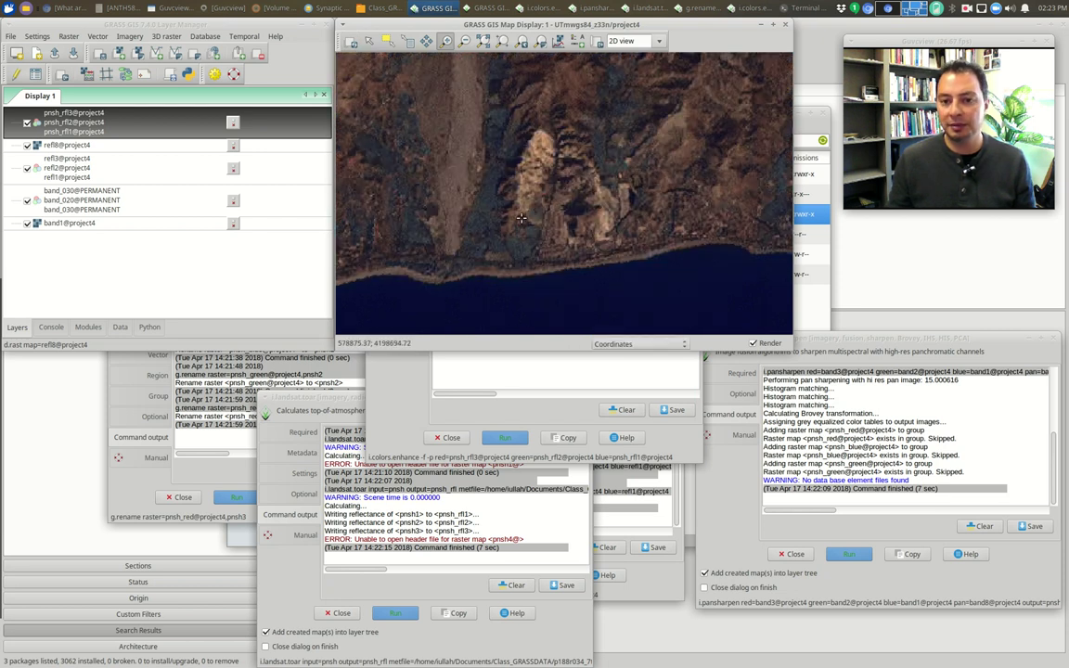
- Close the newer i.colors.enhance dialog plus the i.landsat.toar and i.pansharpen dialogs, and move the older i.colors.enhance dialog aside
click(403, 406)
drag(548, 237, 495, 404)
click(547, 184)
scroll(543, 182, down, 1)
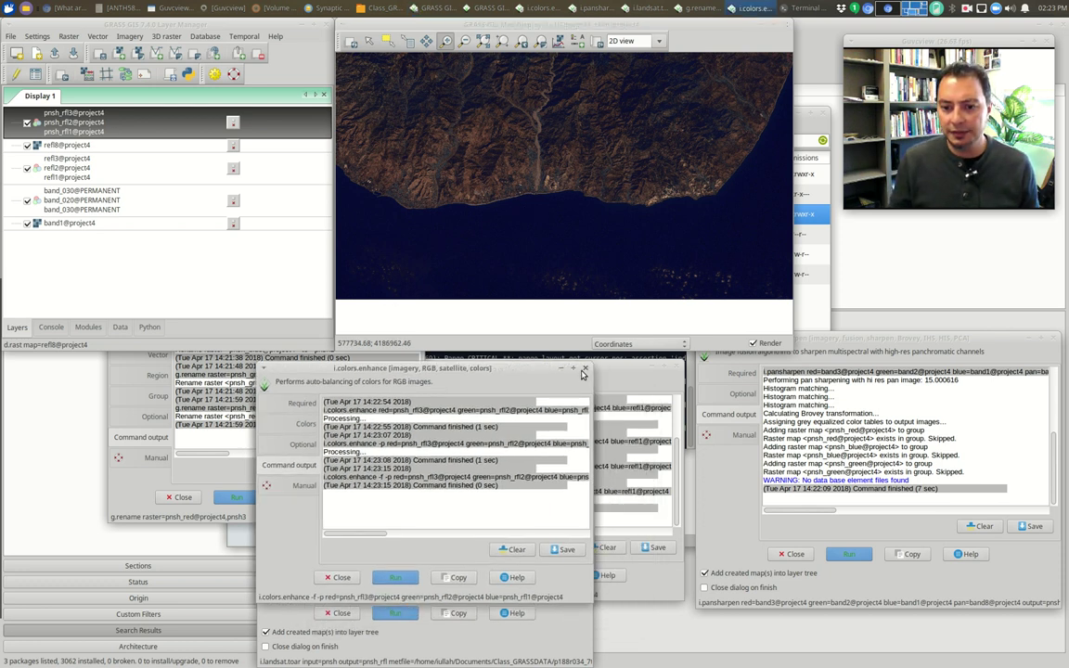
key(alt+Tab)
click(585, 400)
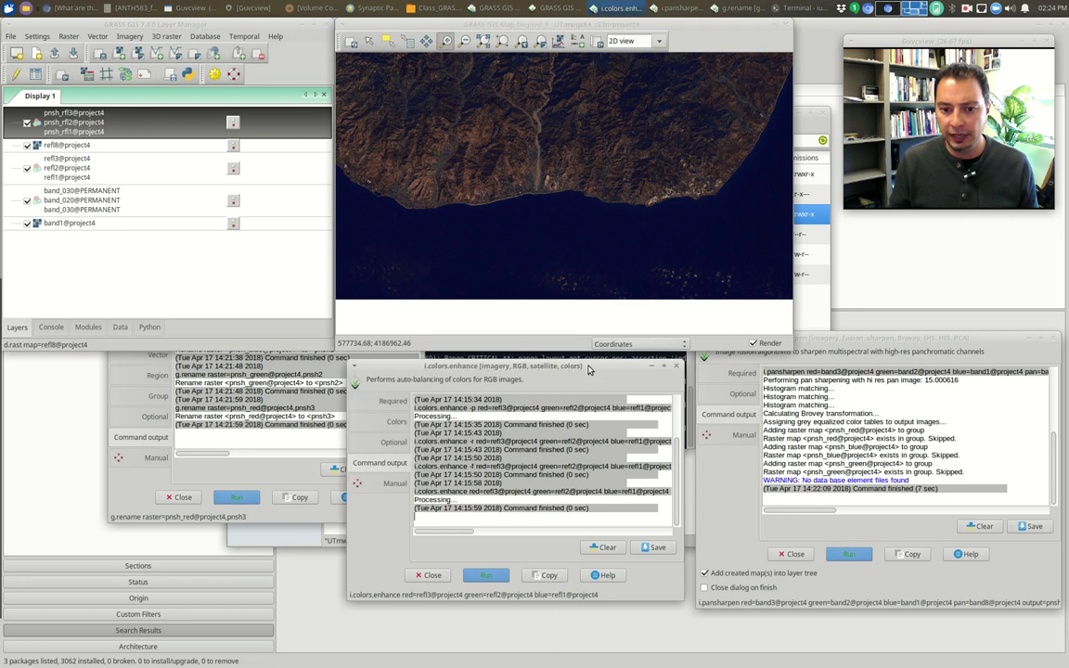
click(1053, 337)
drag(560, 373, 870, 388)
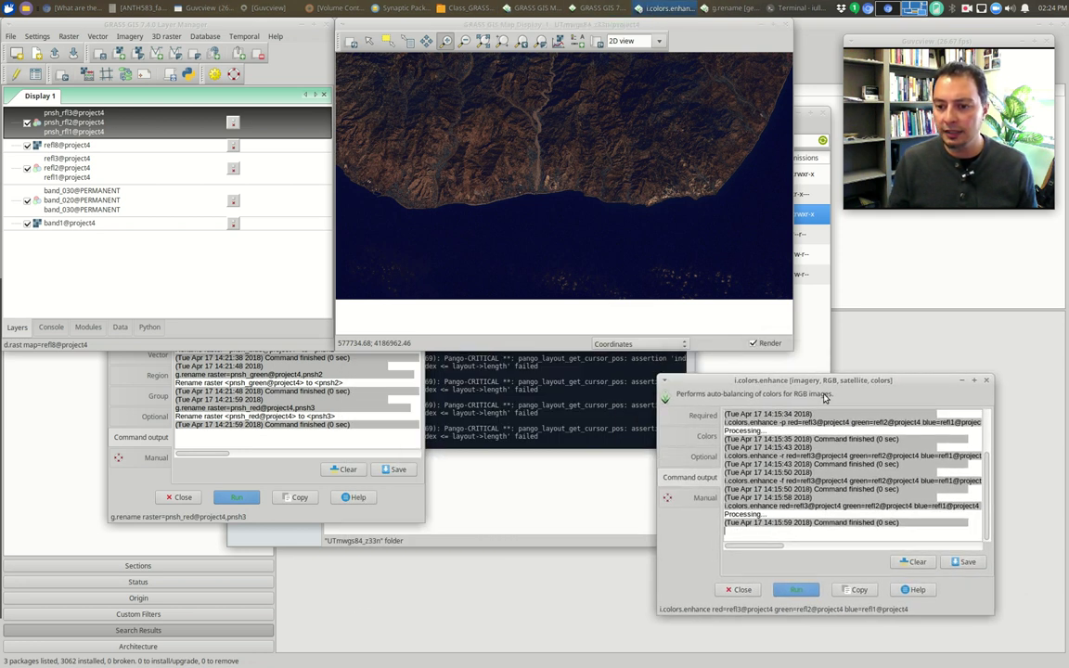
- Bring the Synaptic Package Manager window forward and close it to clear the desktop
click(96, 440)
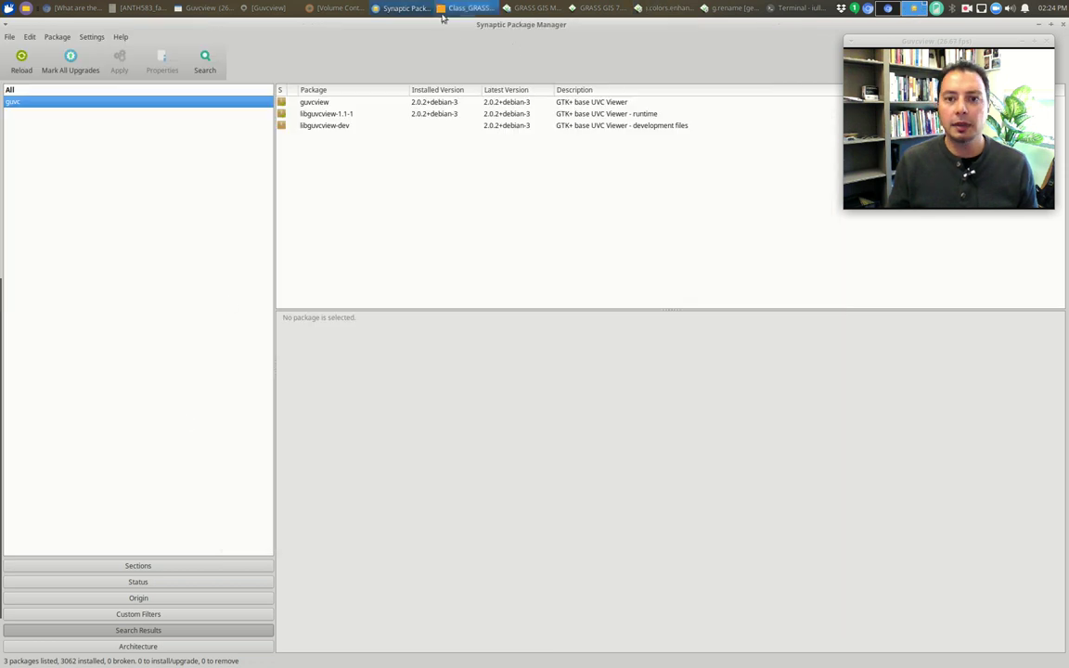
drag(67, 22, 349, 91)
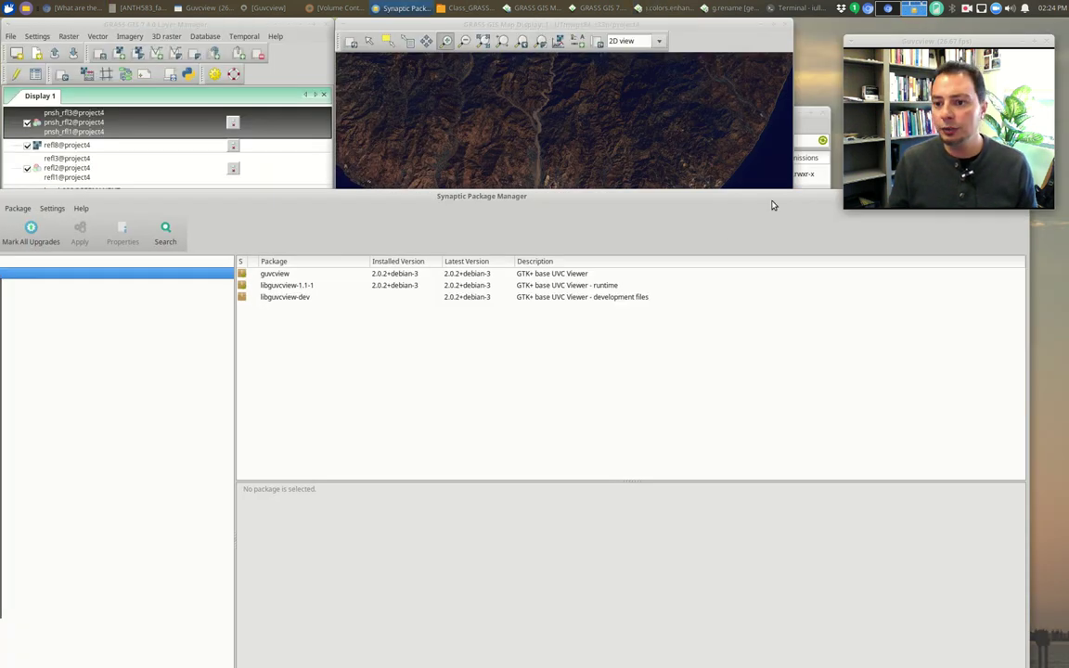
drag(770, 203, 577, 236)
click(823, 223)
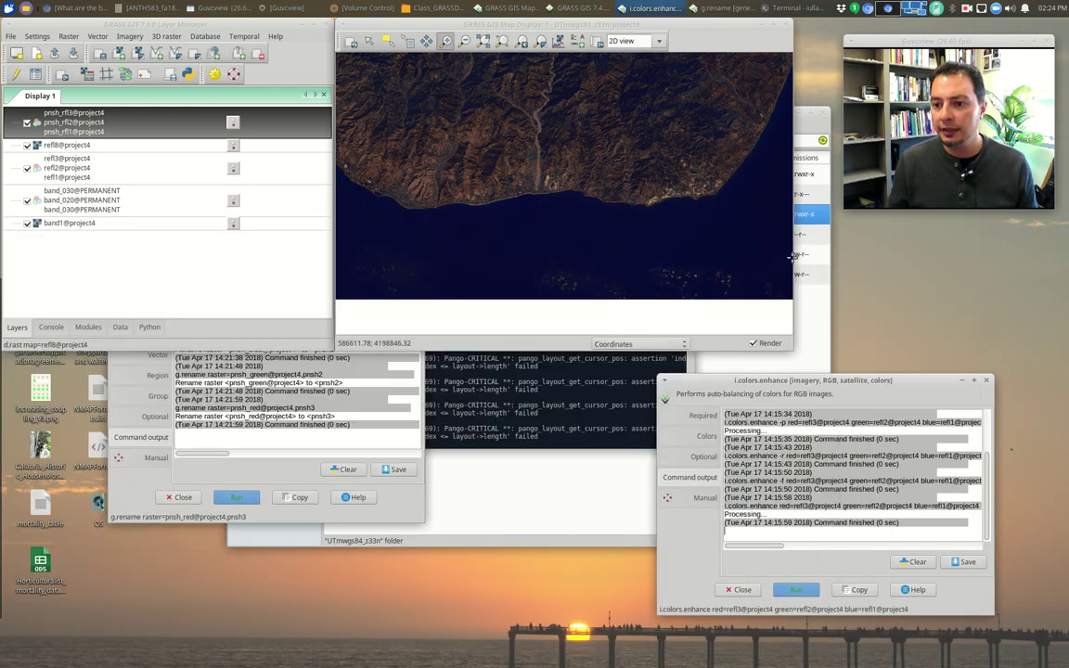
- Close the g.rename dialog and remove all the map layers from the layer tree
click(114, 437)
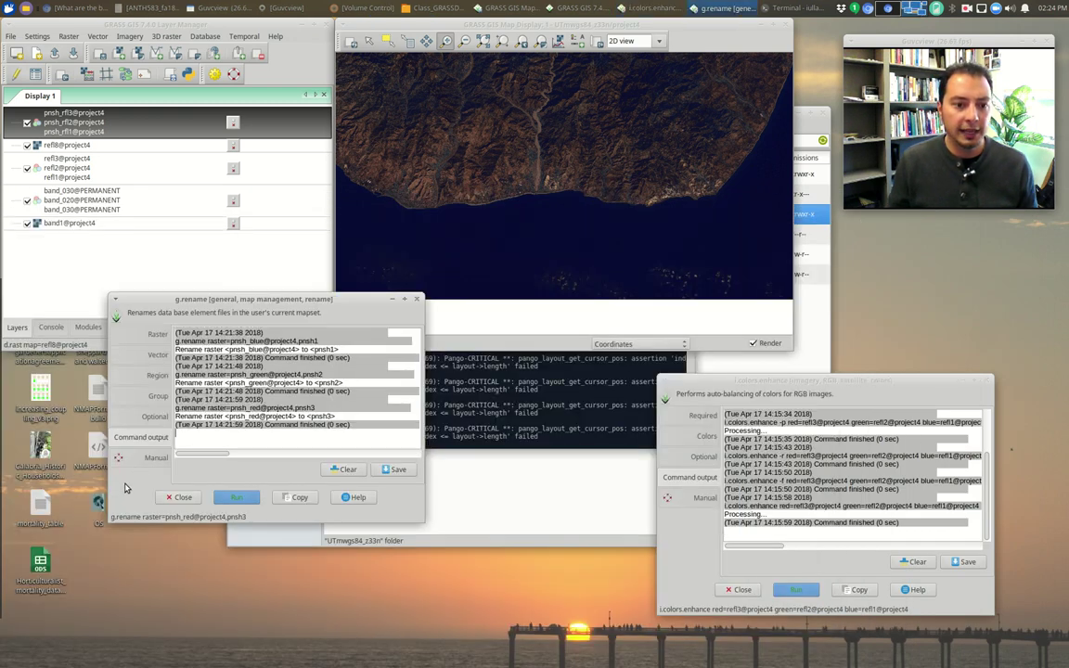
click(416, 301)
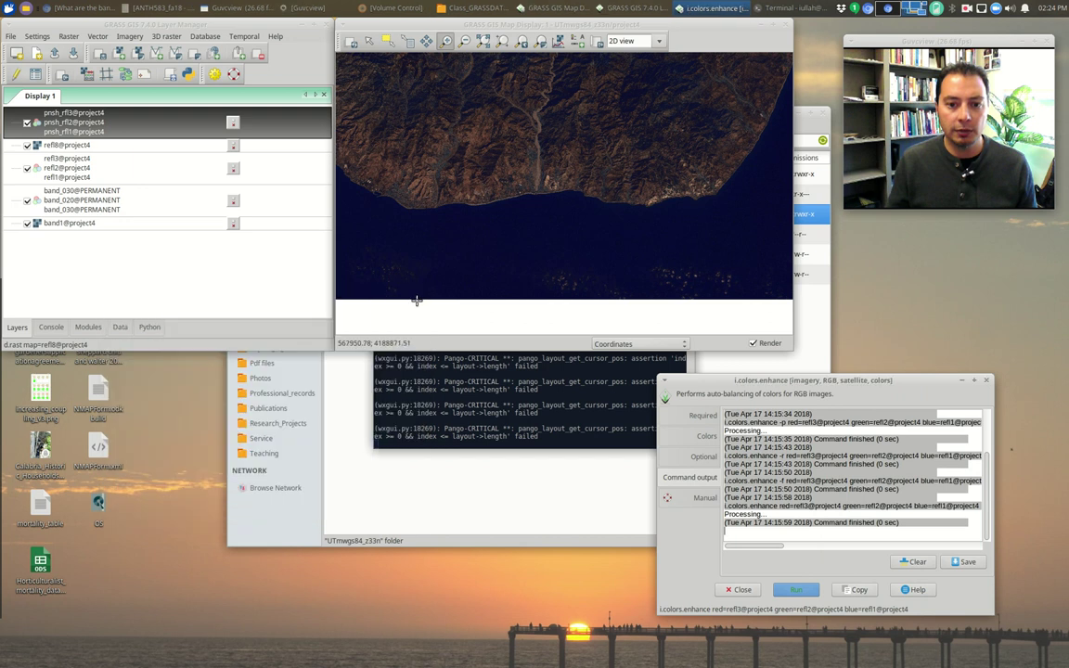
drag(62, 182, 71, 197)
click(57, 116)
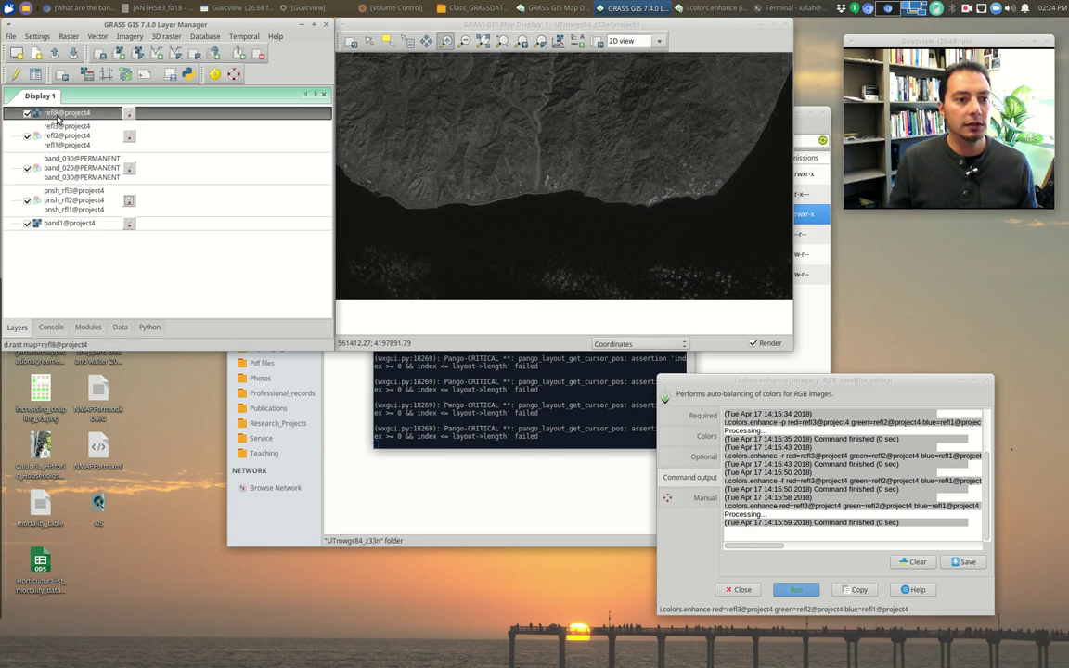
shift+click(73, 221)
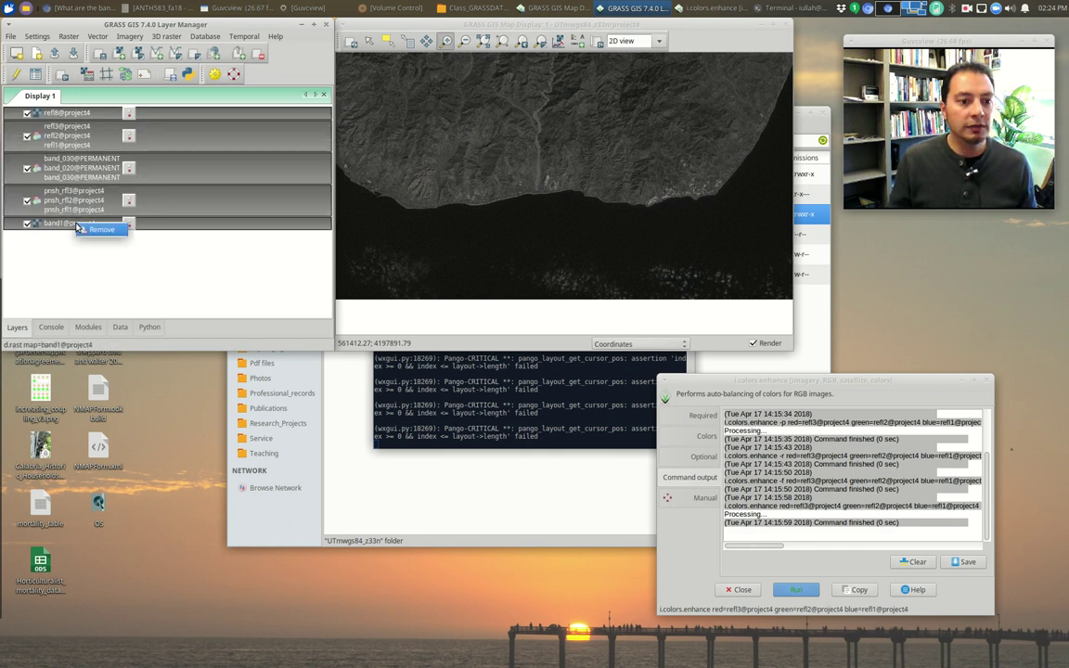
key(Delete)
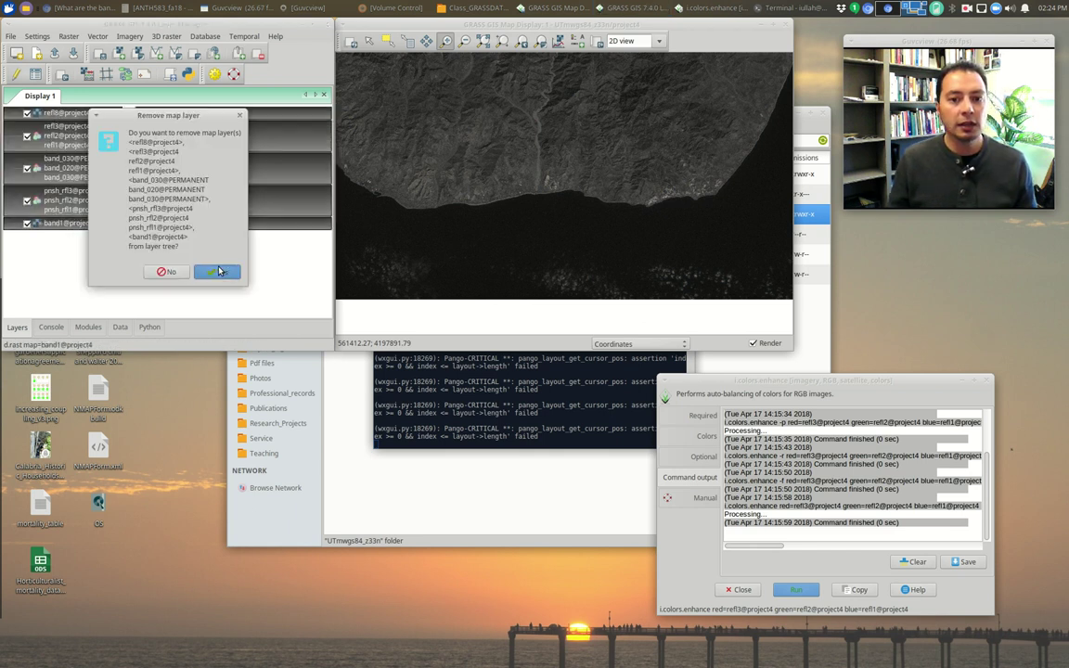
key(Return)
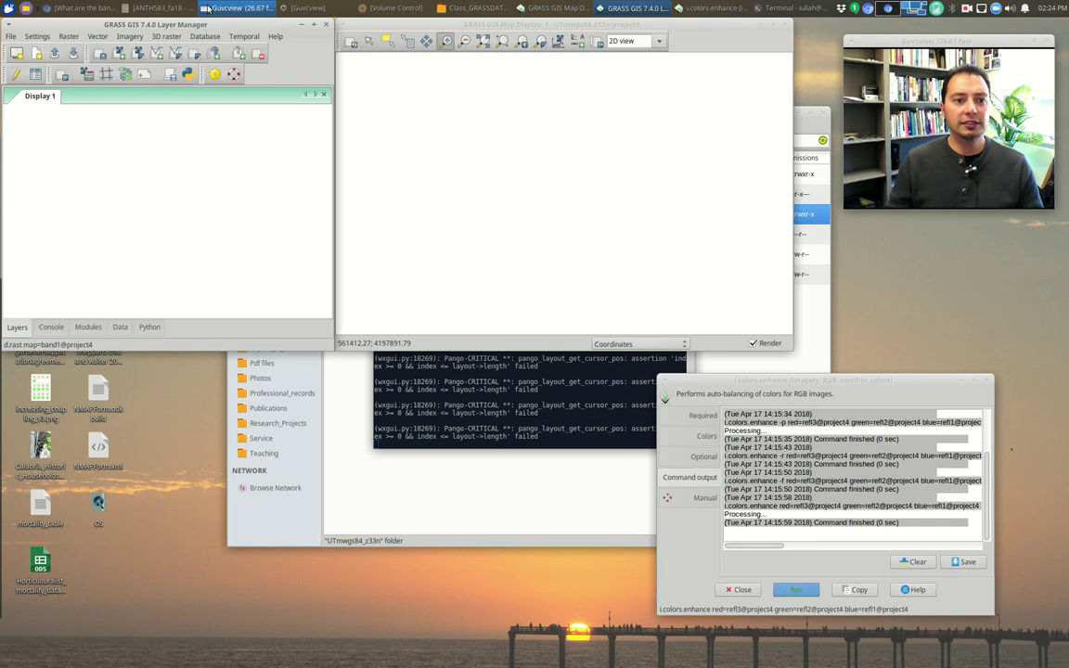
- Add a new RGB map layer to the empty layer tree
click(144, 54)
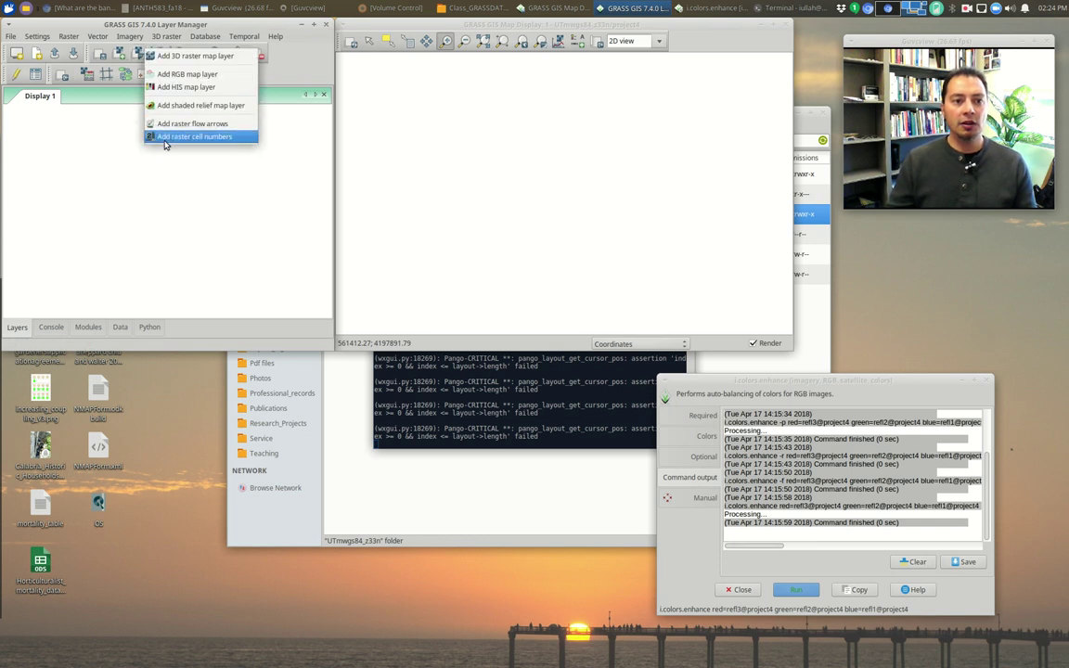
click(188, 74)
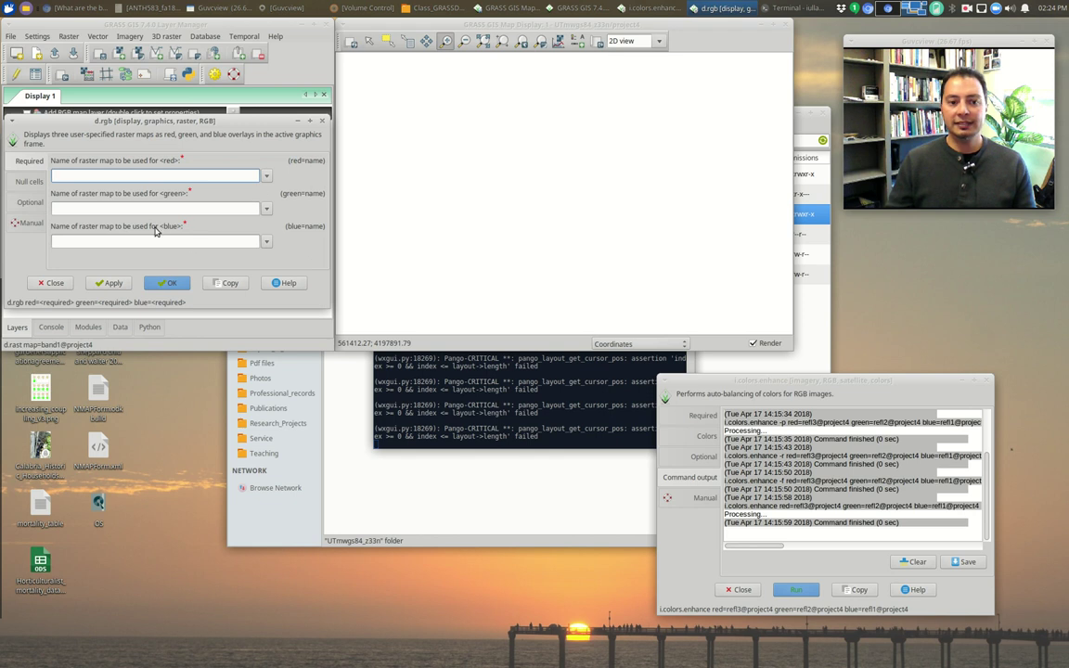
- Switch to the Project 4 description PDF and examine the Landsat 7 spectral bands and band combinations tables, then minimize it
click(164, 6)
drag(383, 79, 542, 42)
scroll(566, 277, down, 5)
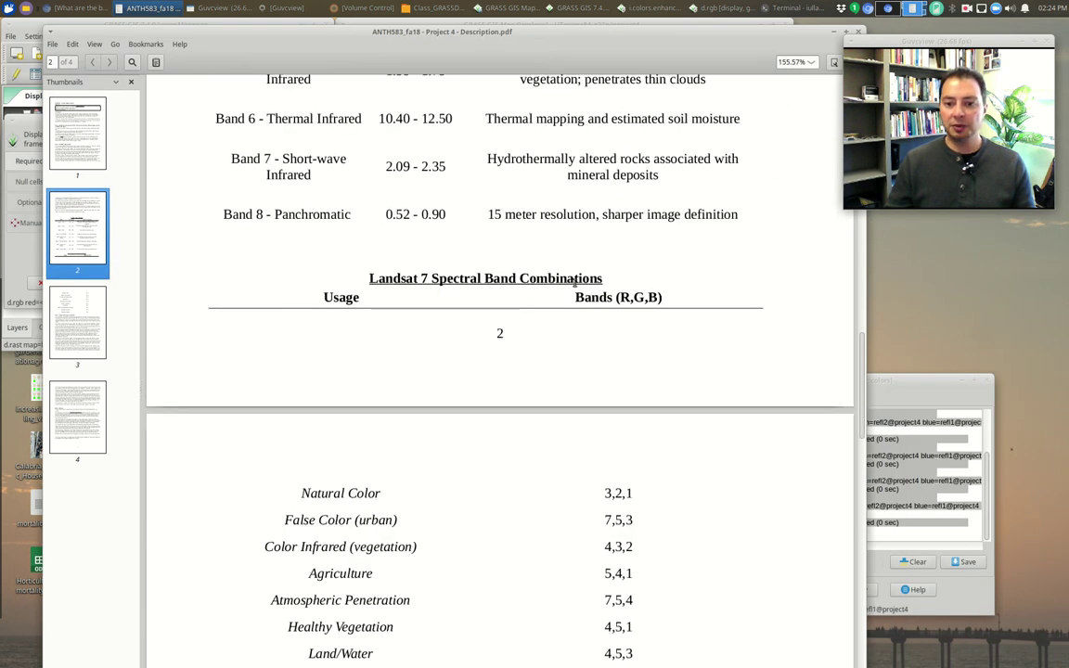
scroll(573, 296, down, 5)
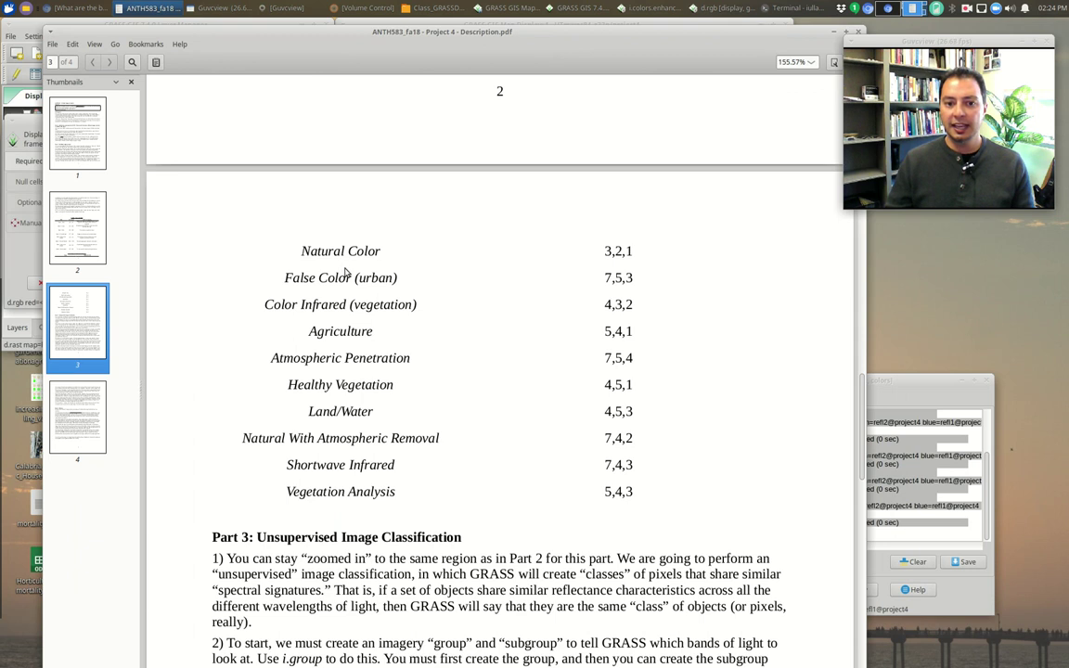
scroll(334, 297, up, 3)
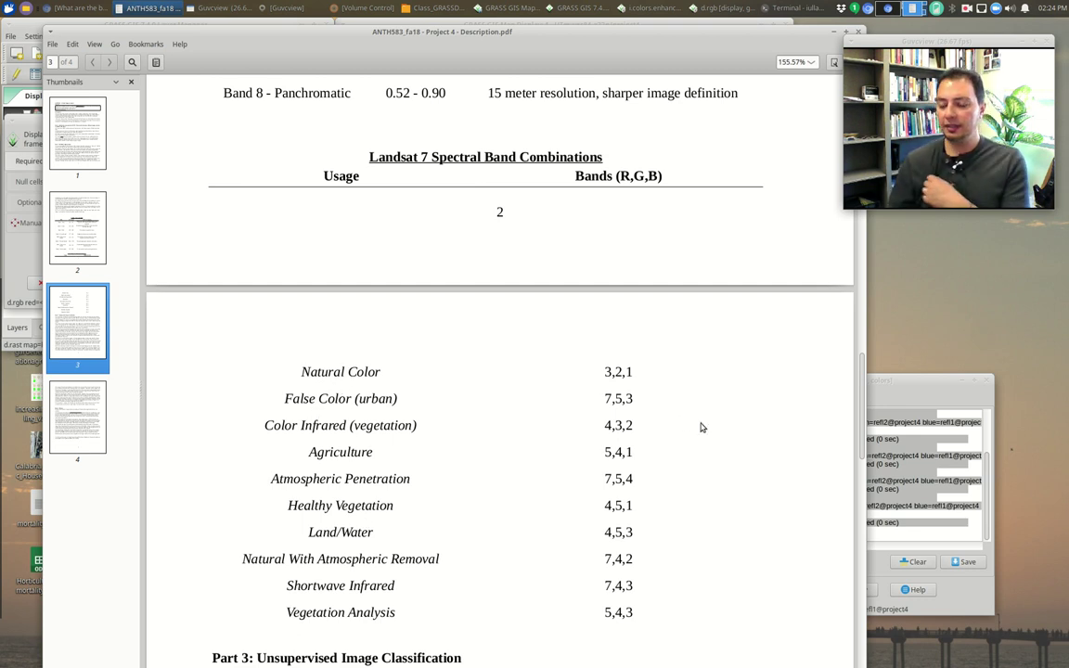
scroll(631, 409, up, 5)
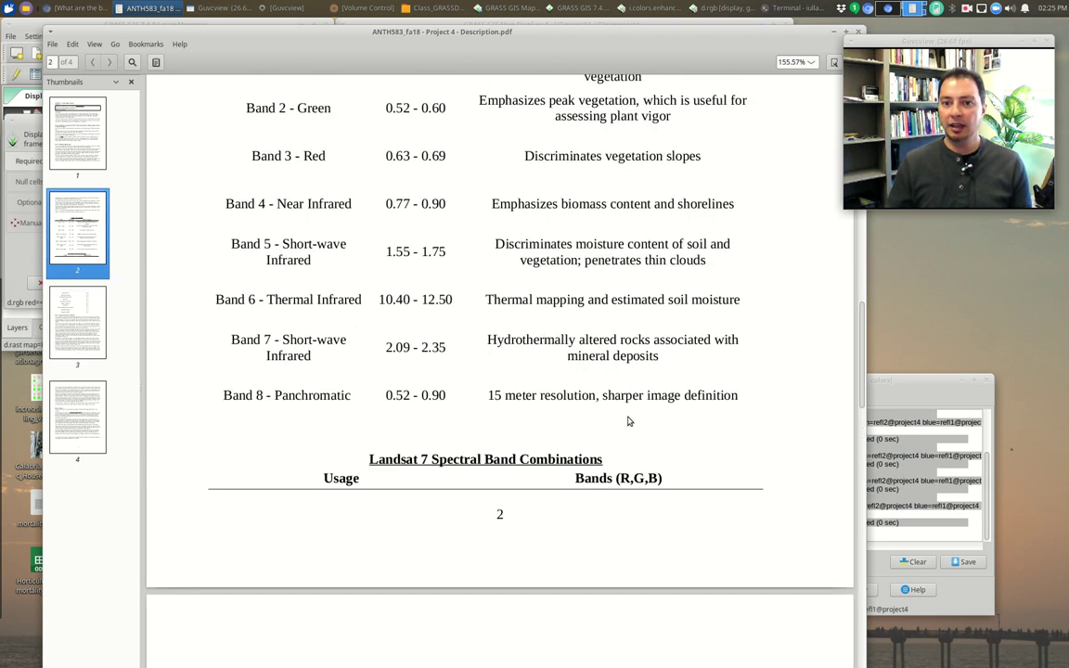
scroll(594, 211, up, 2)
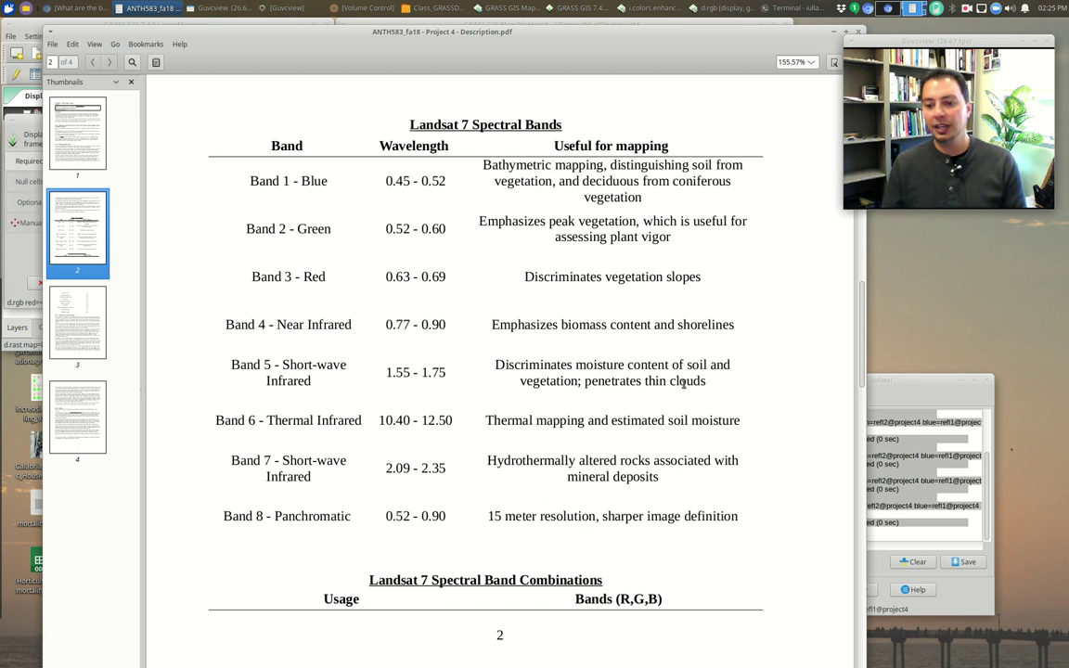
scroll(685, 383, down, 1)
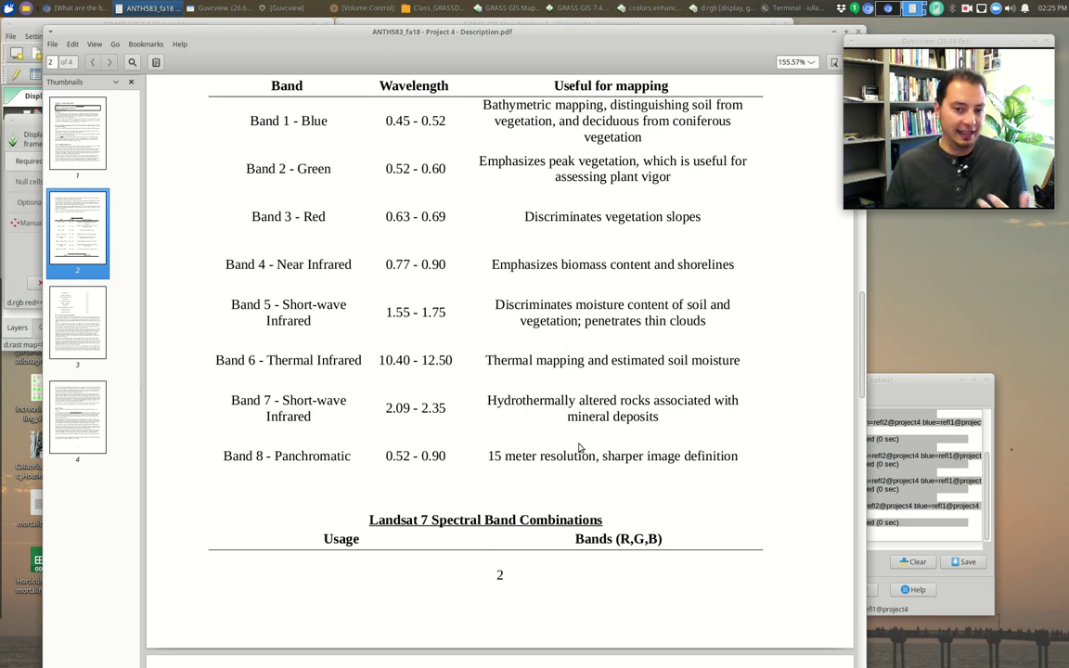
scroll(543, 482, down, 5)
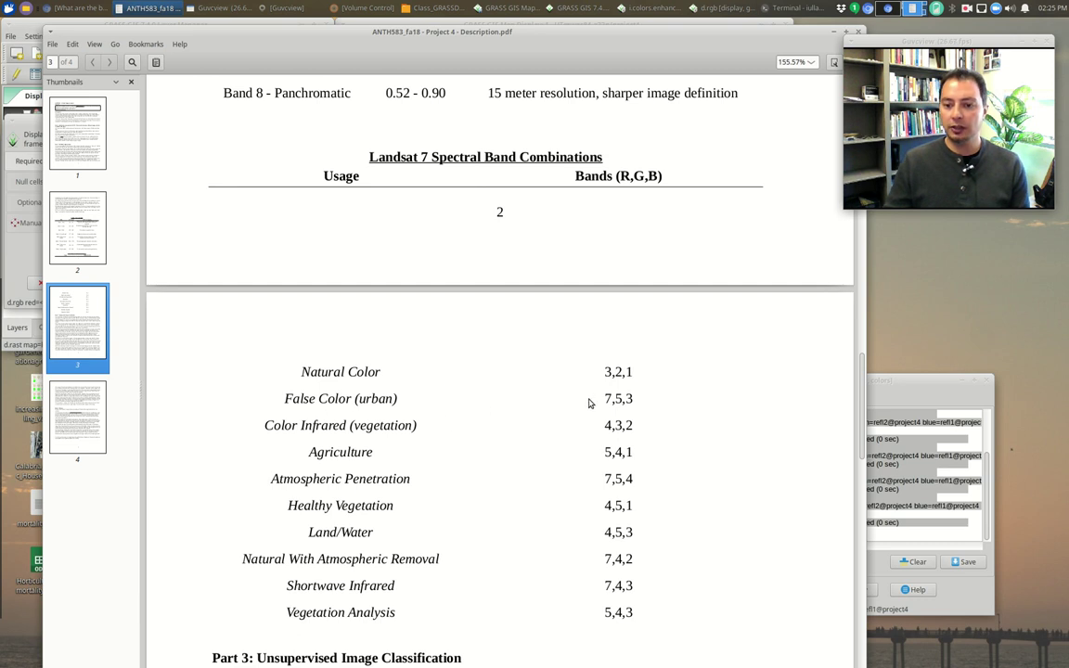
scroll(622, 346, up, 5)
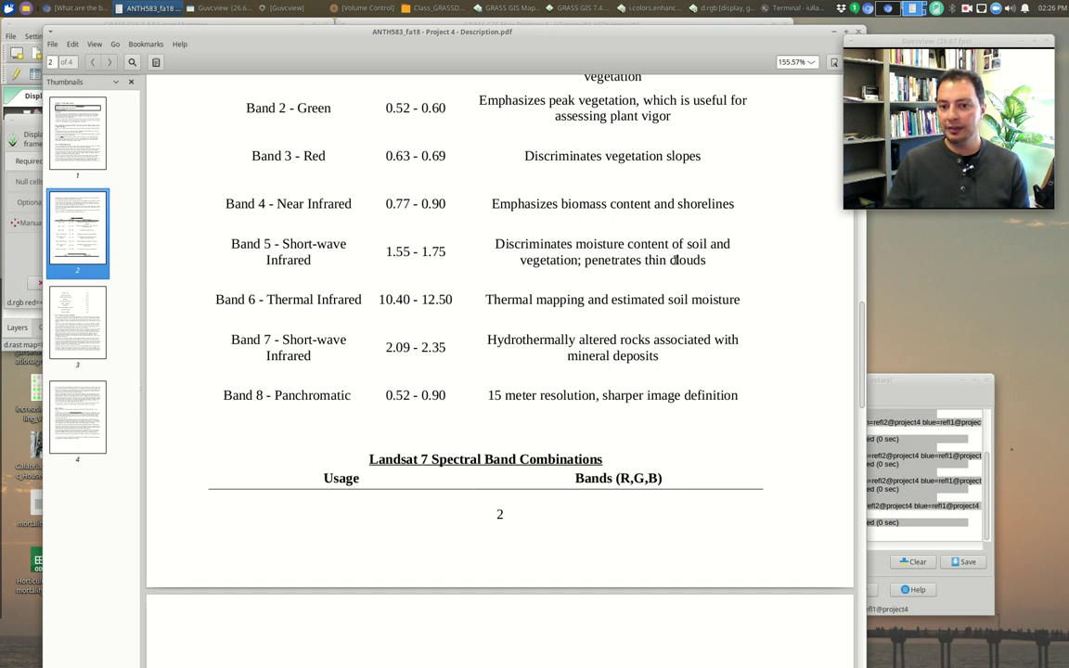
scroll(534, 253, up, 1)
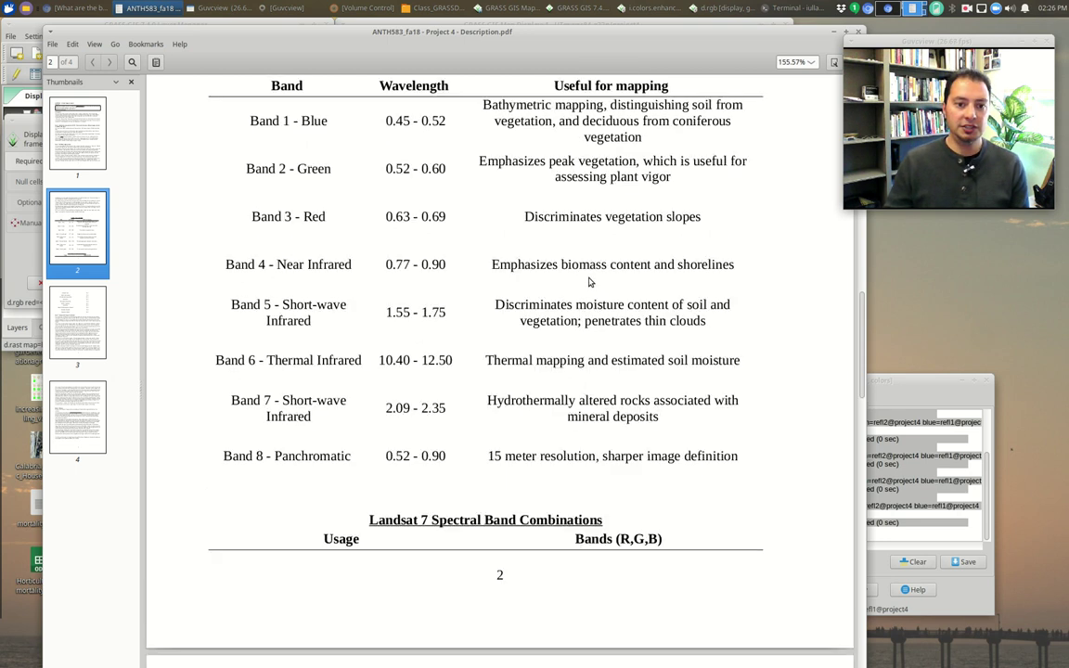
scroll(575, 297, down, 5)
scroll(513, 267, up, 4)
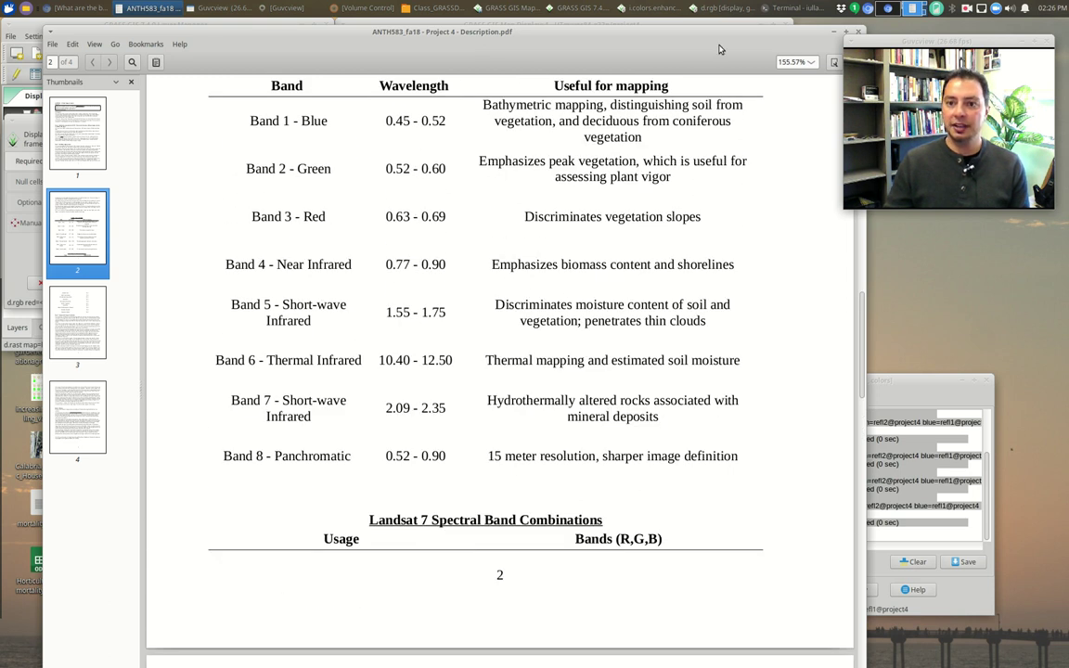
click(832, 34)
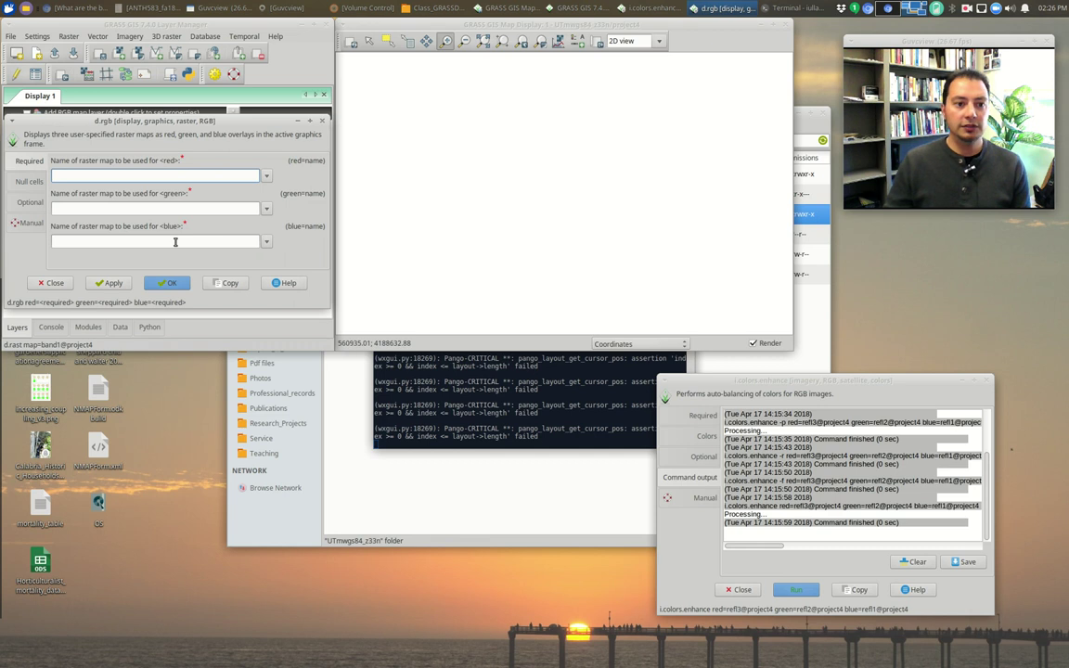
- Display the false color (urban) composite with refl7@project4 as red, refl5@project4 as green and refl3@project4 as blue, keeping the d.rgb dialog below the layer list
click(266, 178)
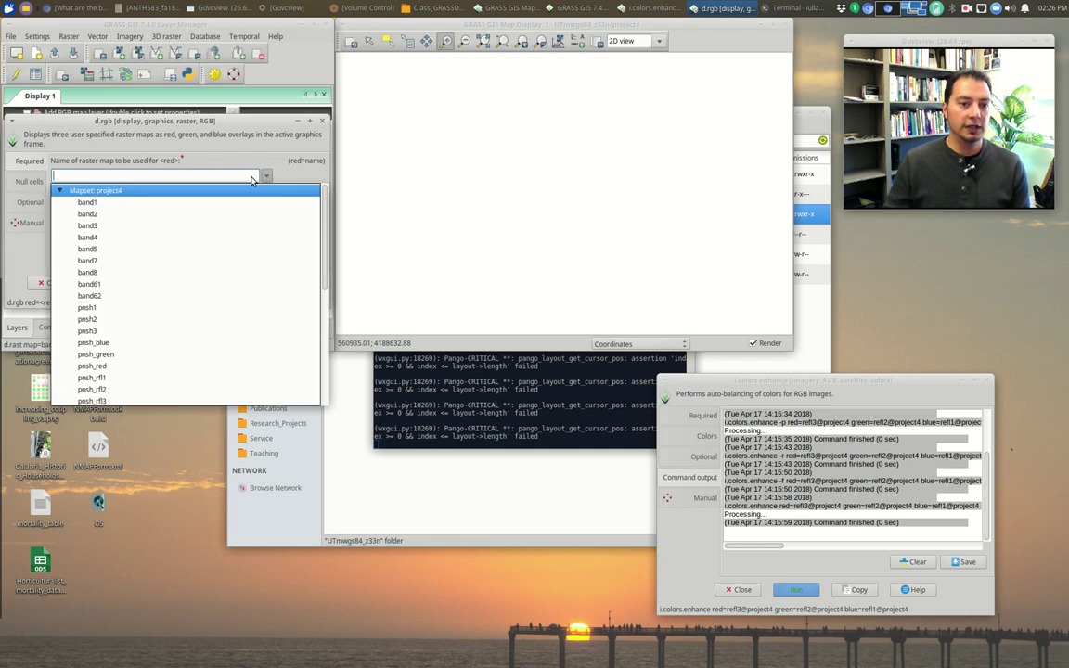
scroll(129, 339, down, 3)
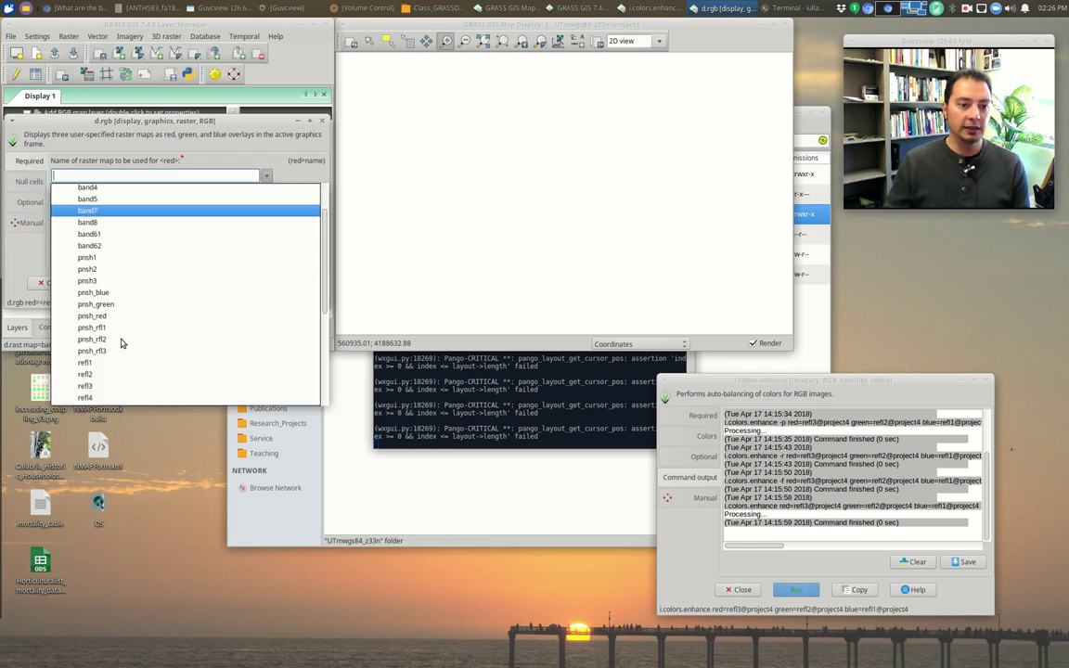
scroll(111, 347, down, 1)
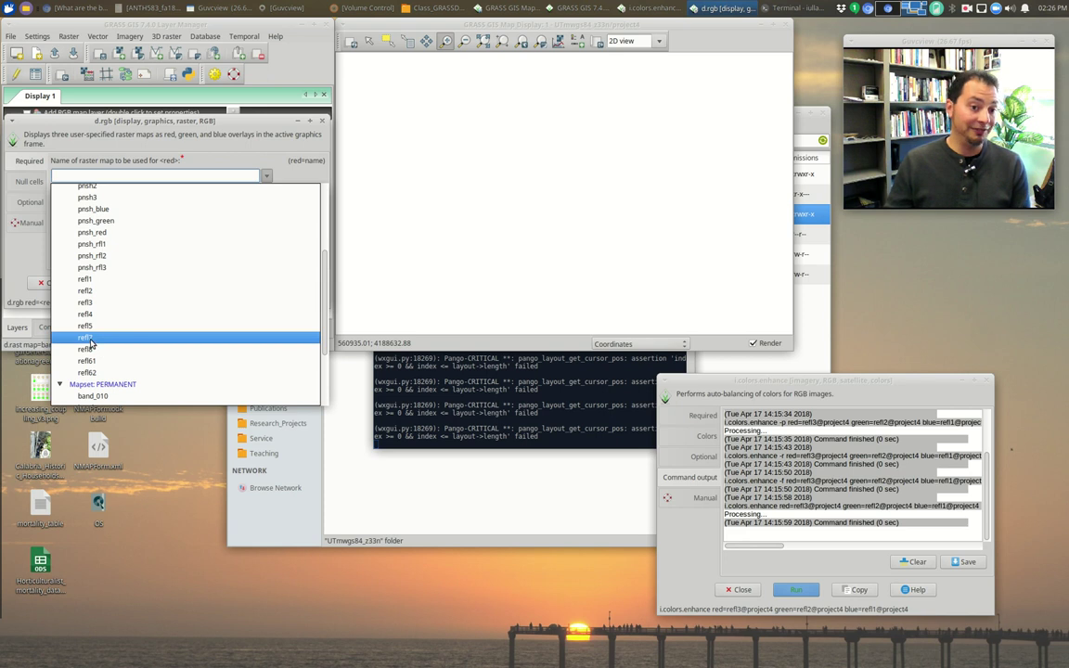
click(90, 340)
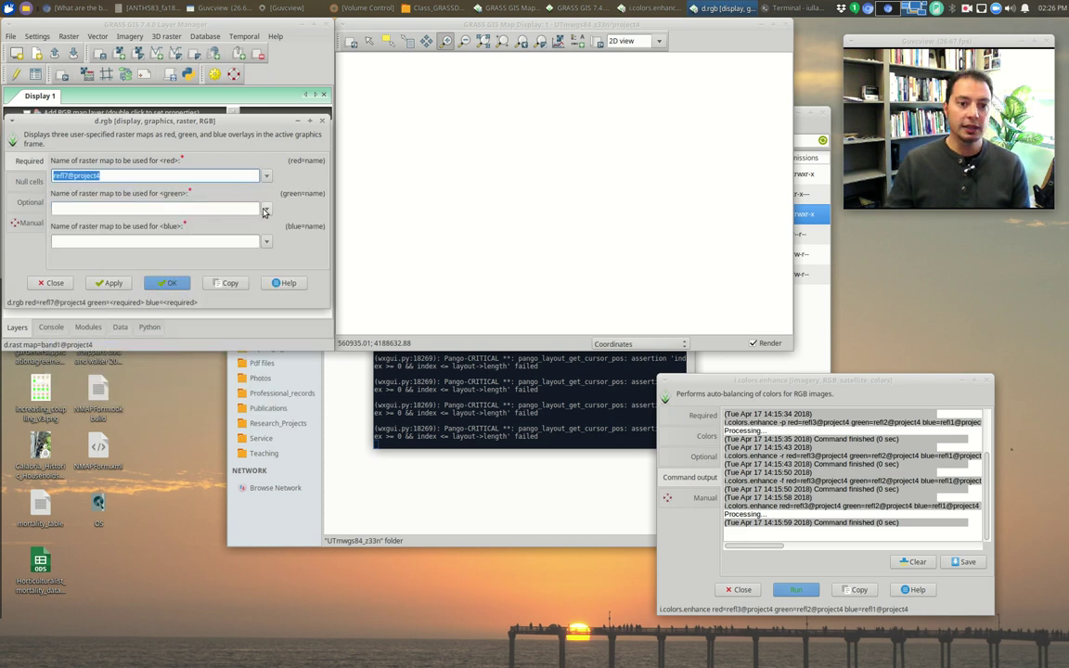
click(228, 208)
scroll(114, 319, down, 5)
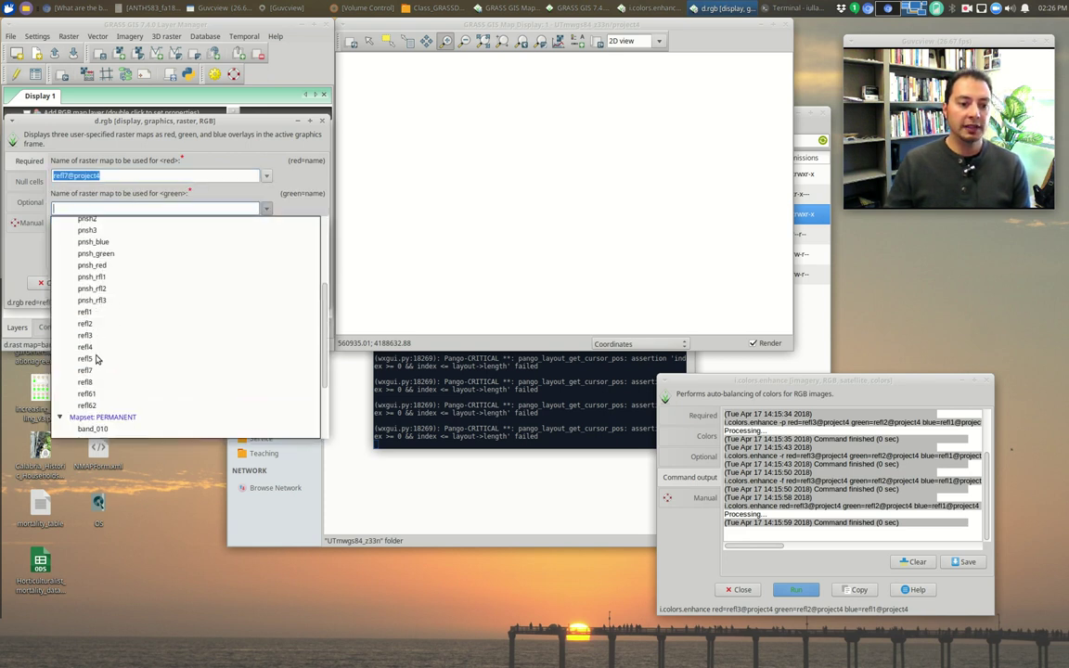
click(89, 364)
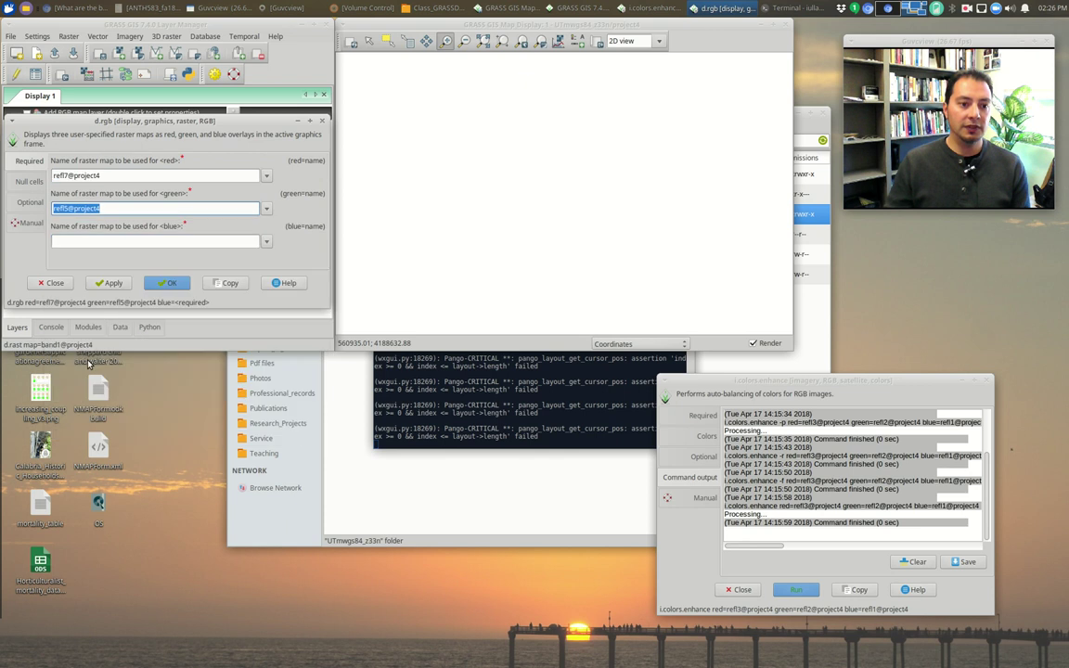
click(264, 243)
scroll(130, 382, down, 5)
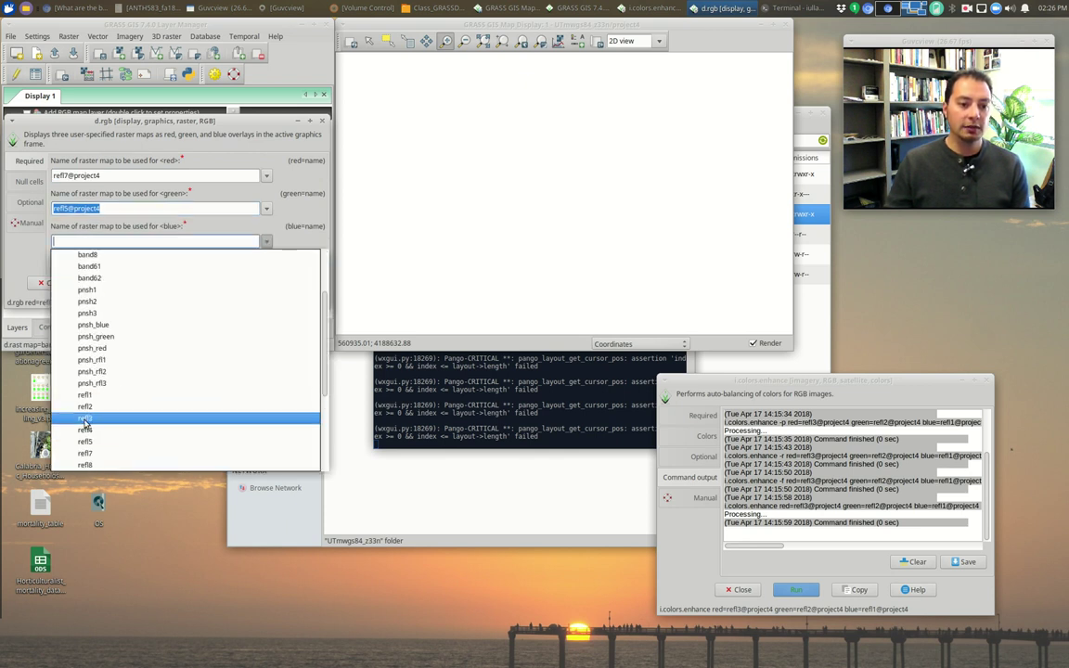
click(85, 420)
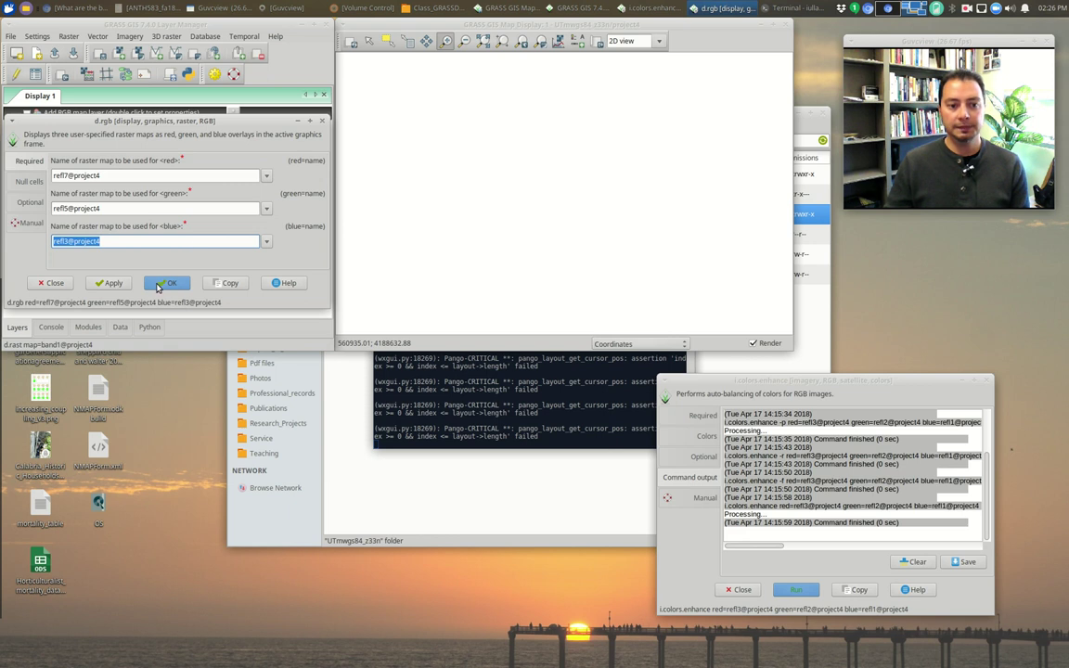
click(110, 282)
drag(202, 125, 242, 366)
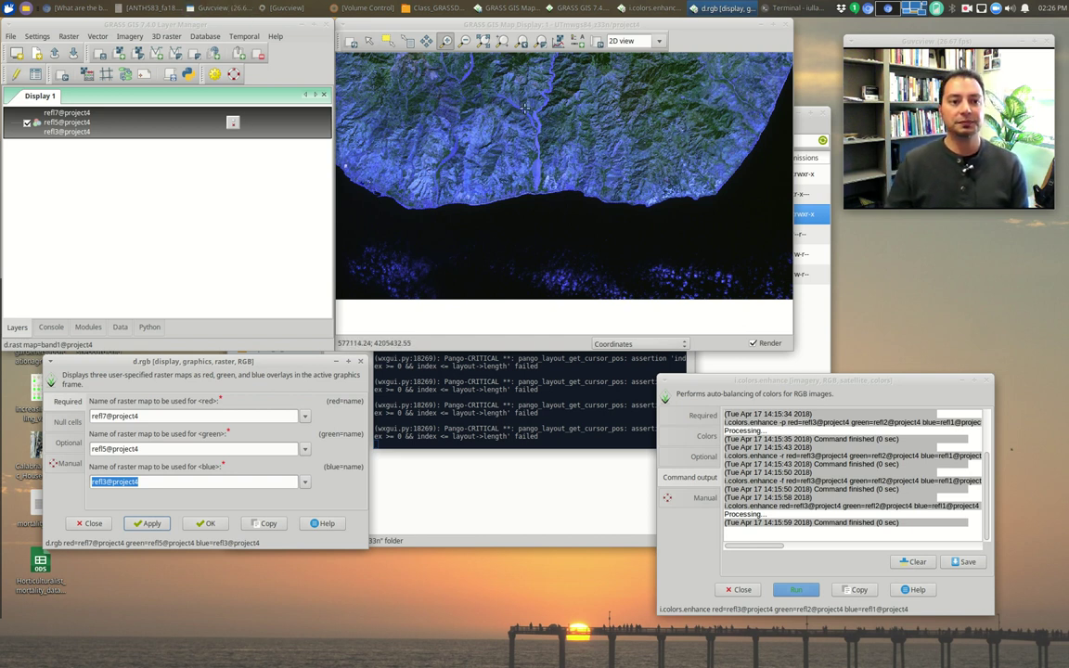
- Look up color infrared (vegetation) in the Project 4 description PDF and display refl4@project4 as red, refl3@project4 as green and refl2@project4 as blue
click(180, 8)
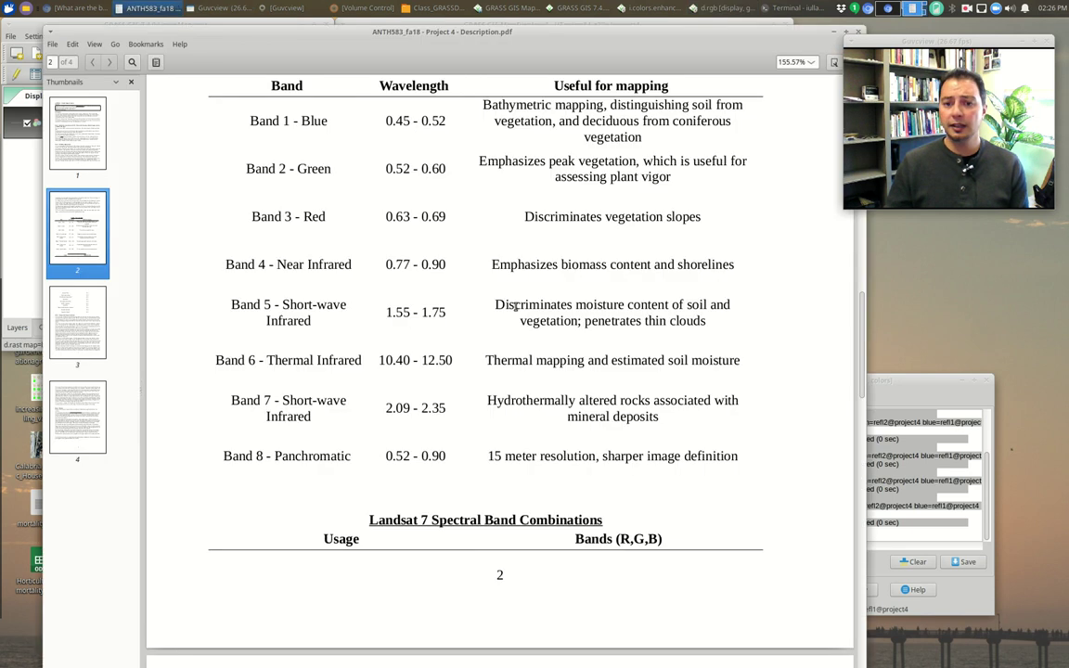
scroll(513, 306, down, 5)
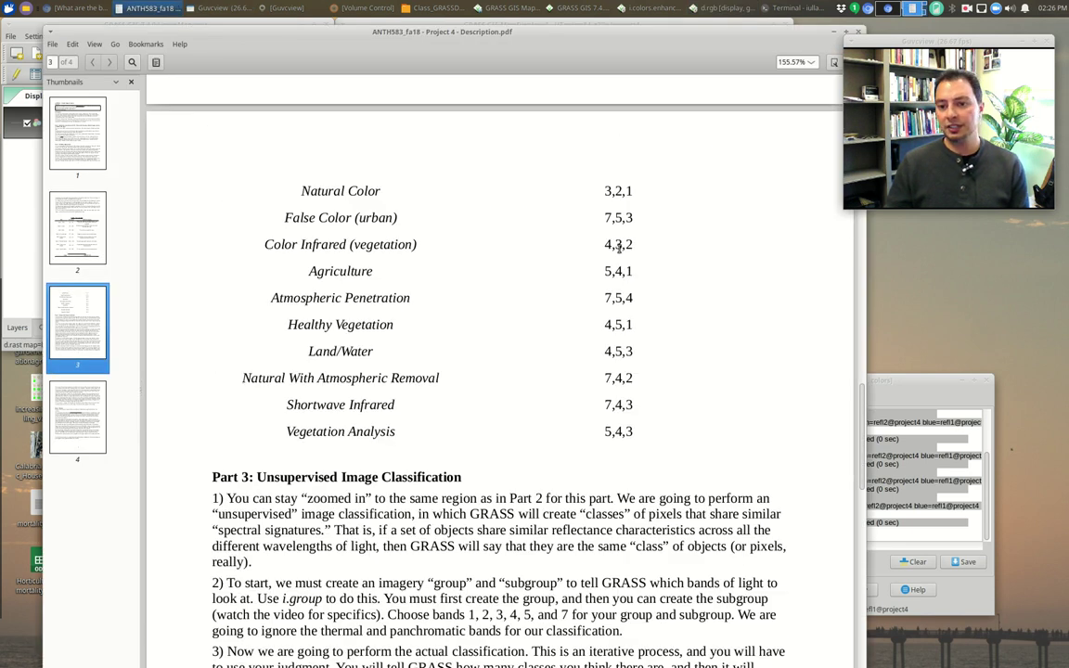
click(833, 34)
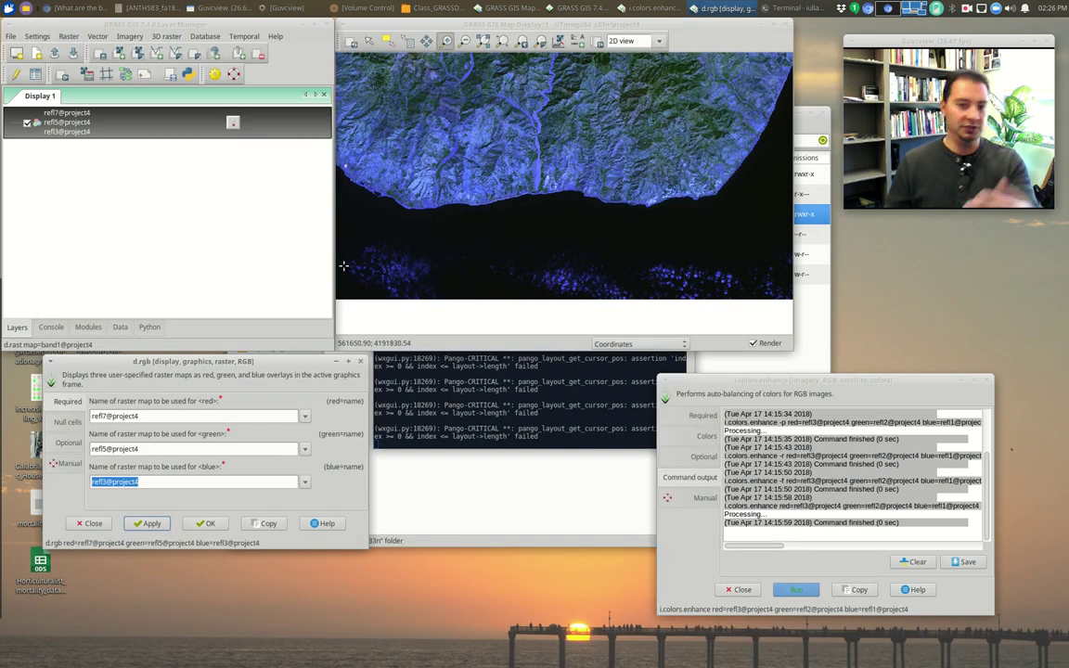
click(305, 419)
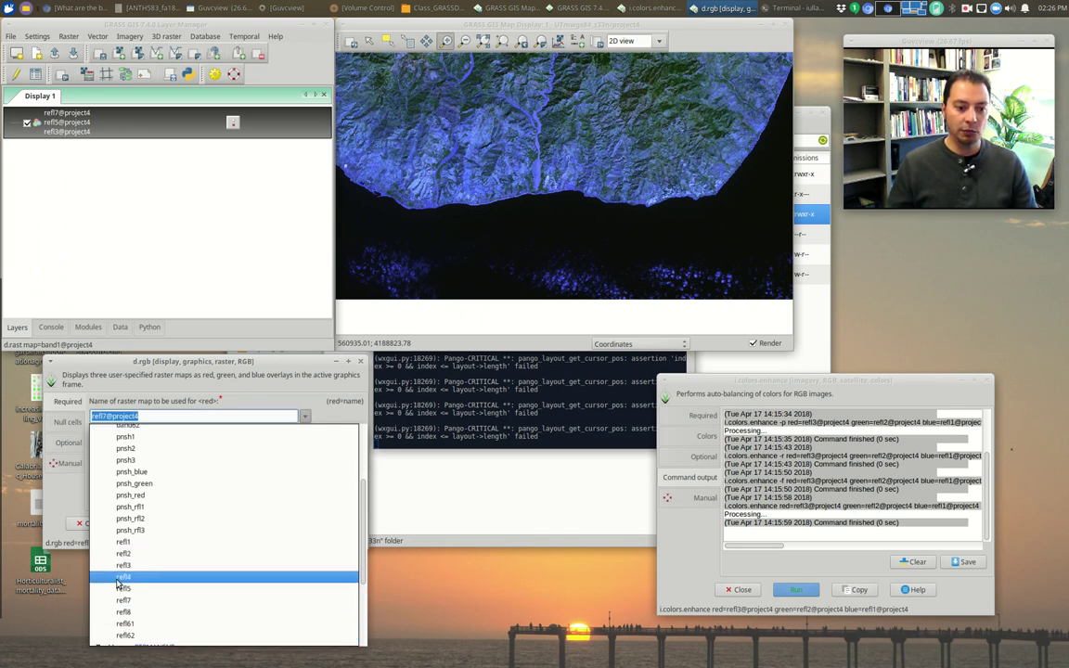
click(132, 577)
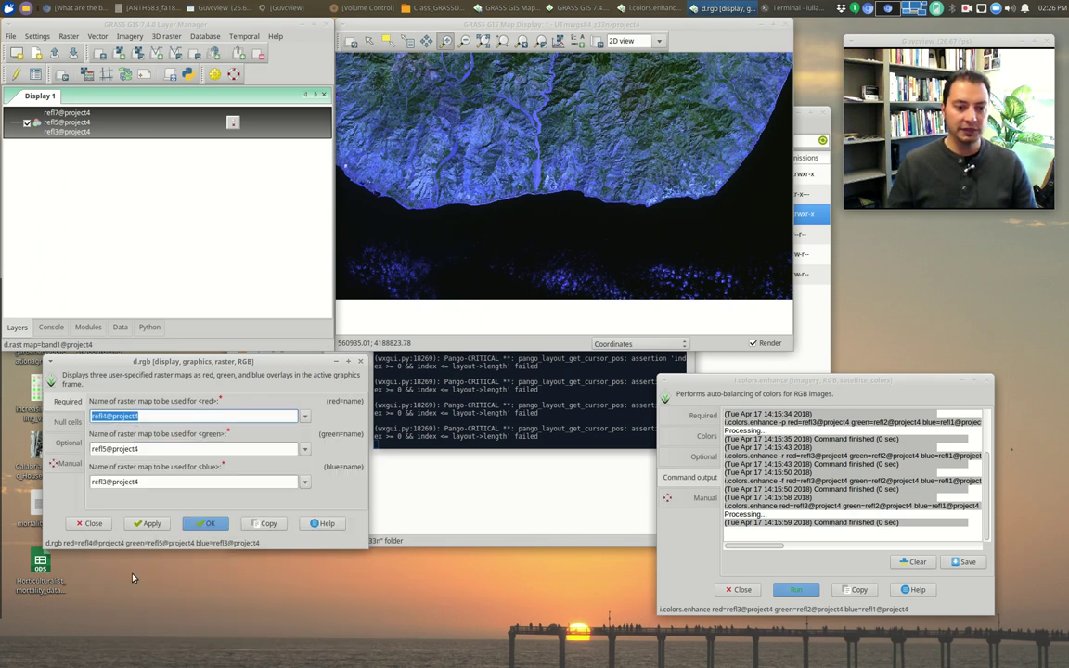
click(305, 449)
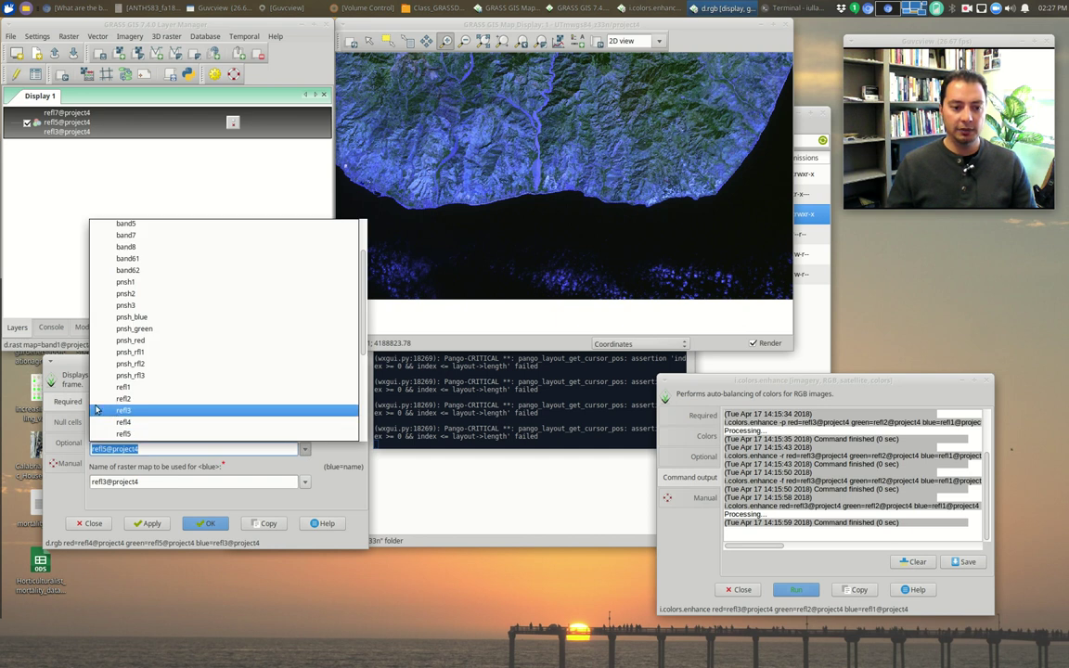
click(131, 414)
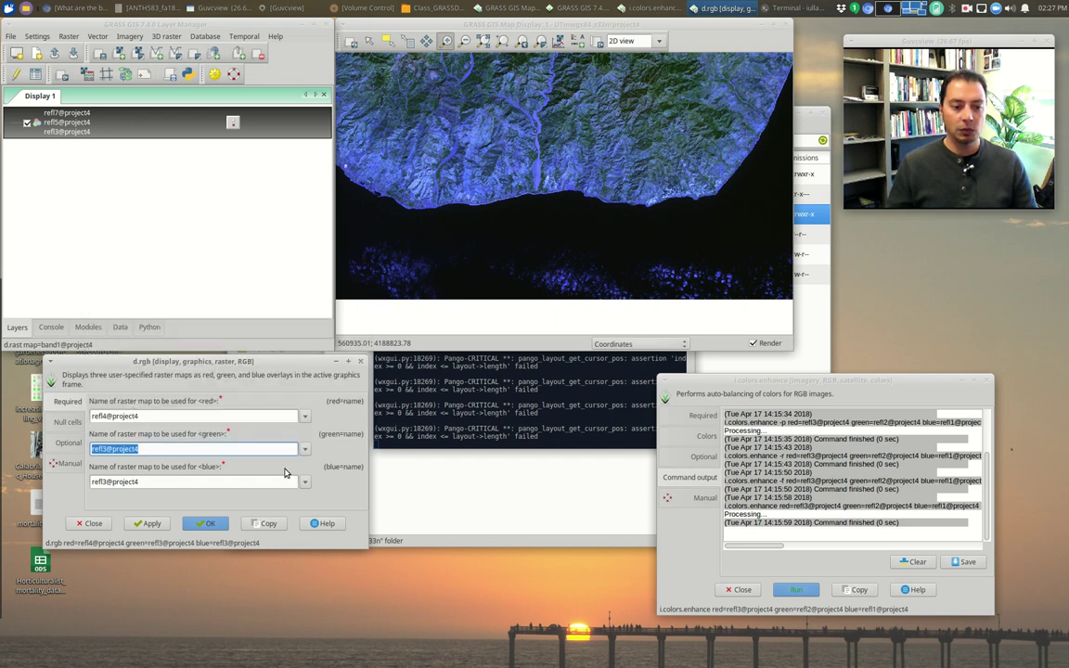
click(304, 484)
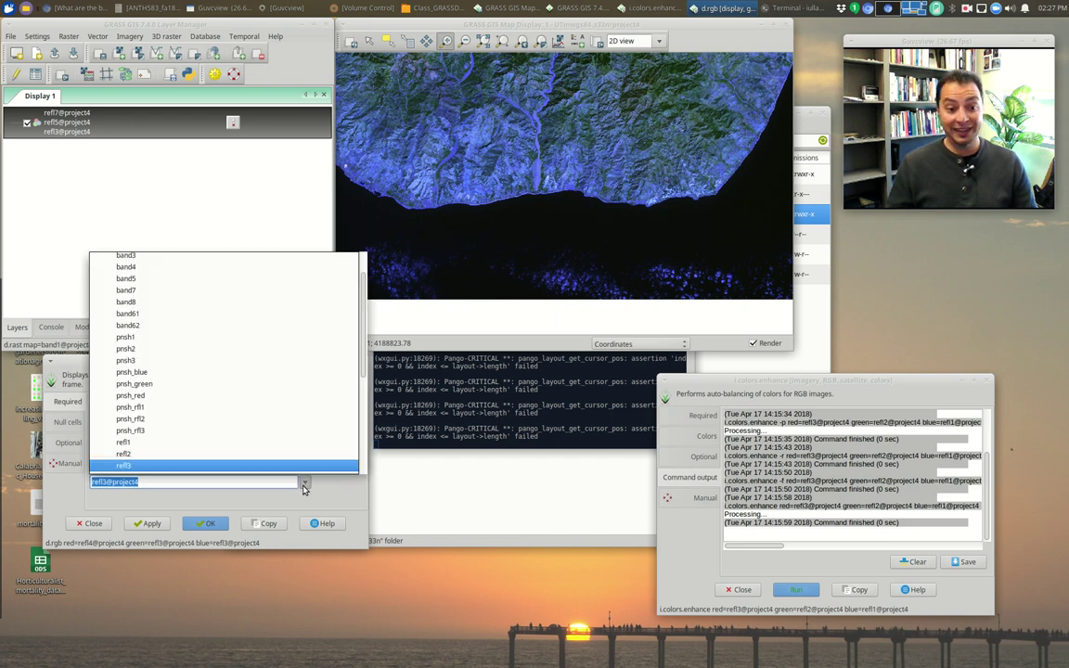
click(125, 454)
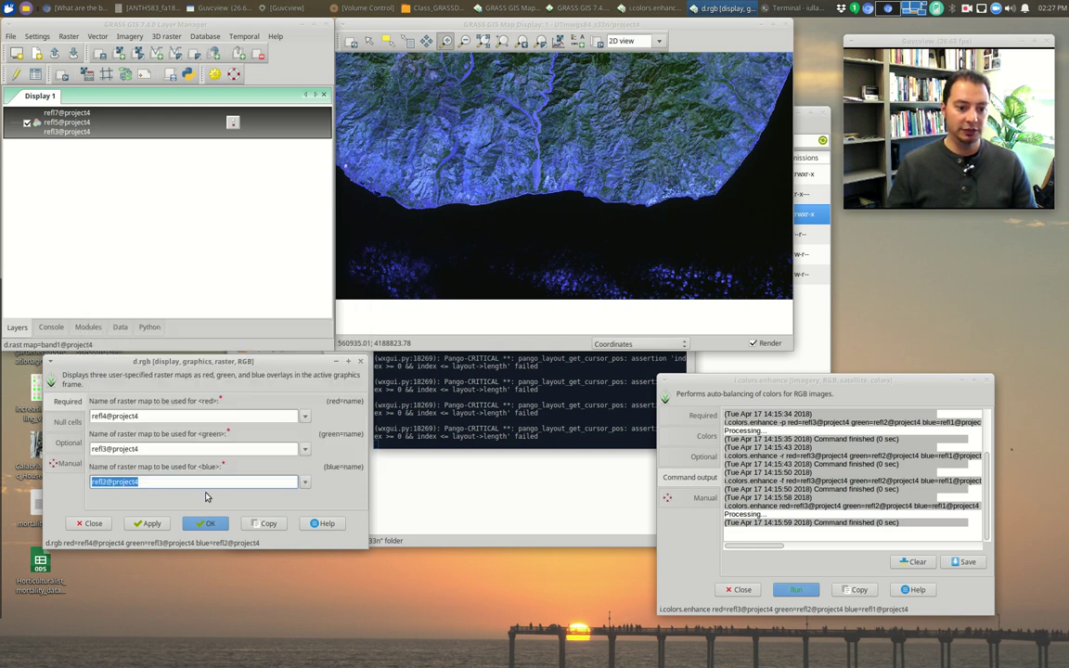
click(151, 523)
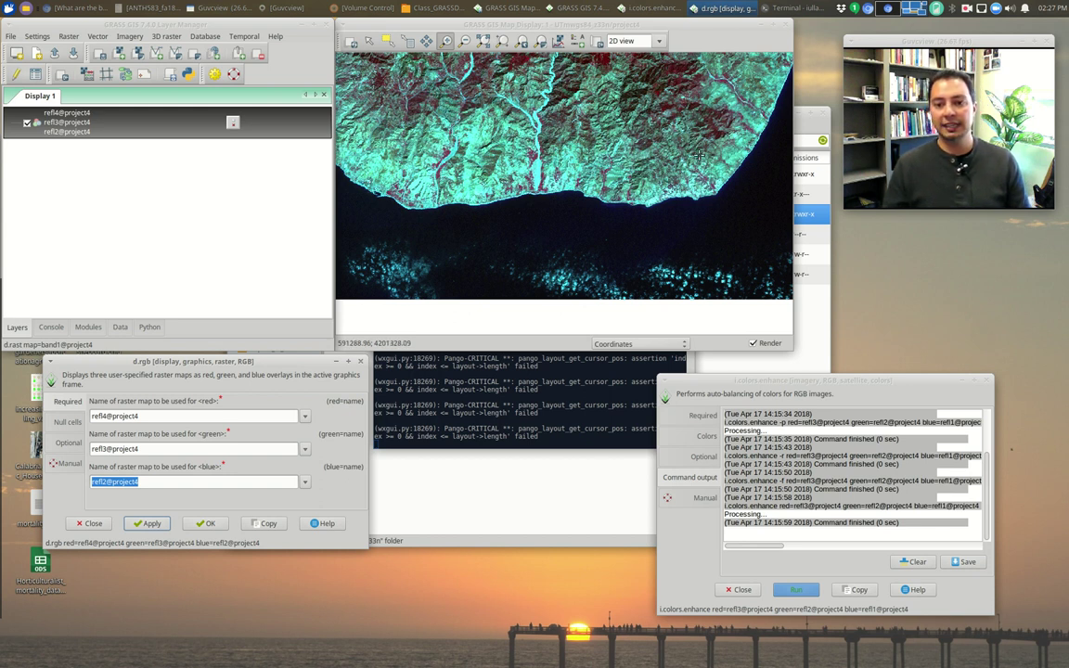
- Auto-balance the colors with i.colors.enhance, using refl4@project4 as red, refl3@project4 as green and refl2@project4 as blue channel
drag(817, 386, 815, 342)
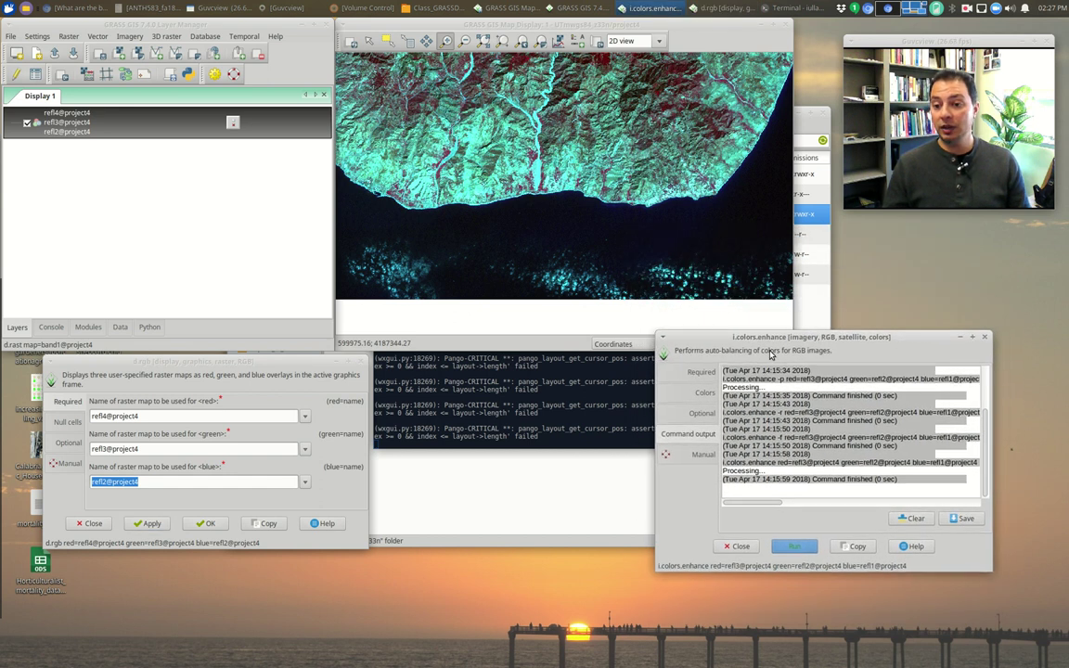
click(702, 413)
click(702, 372)
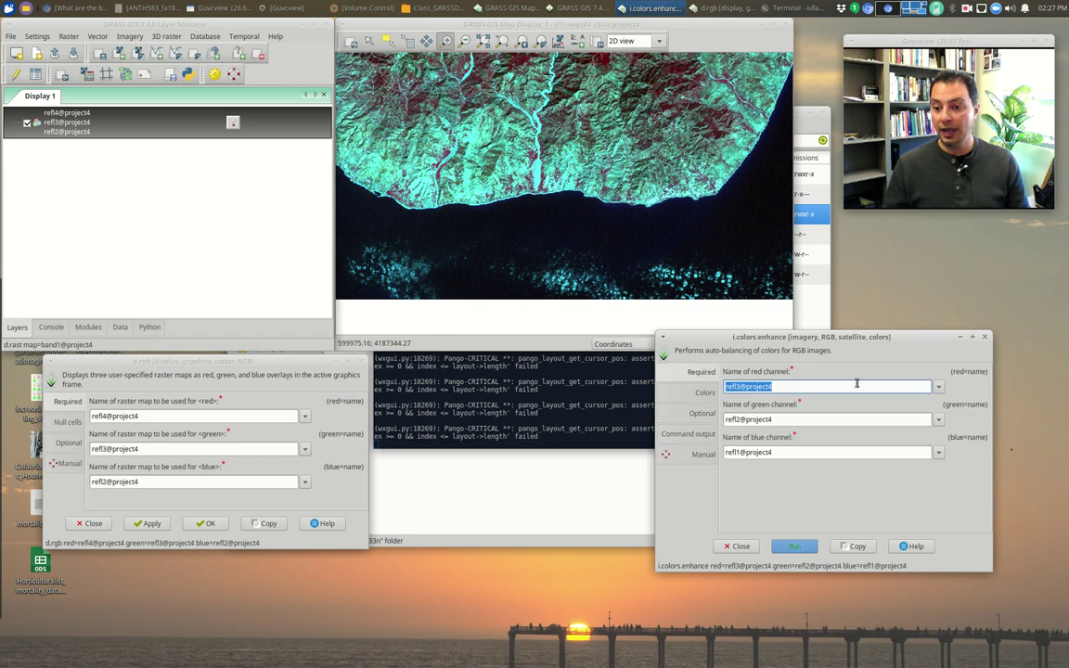
click(939, 388)
scroll(766, 598, down, 2)
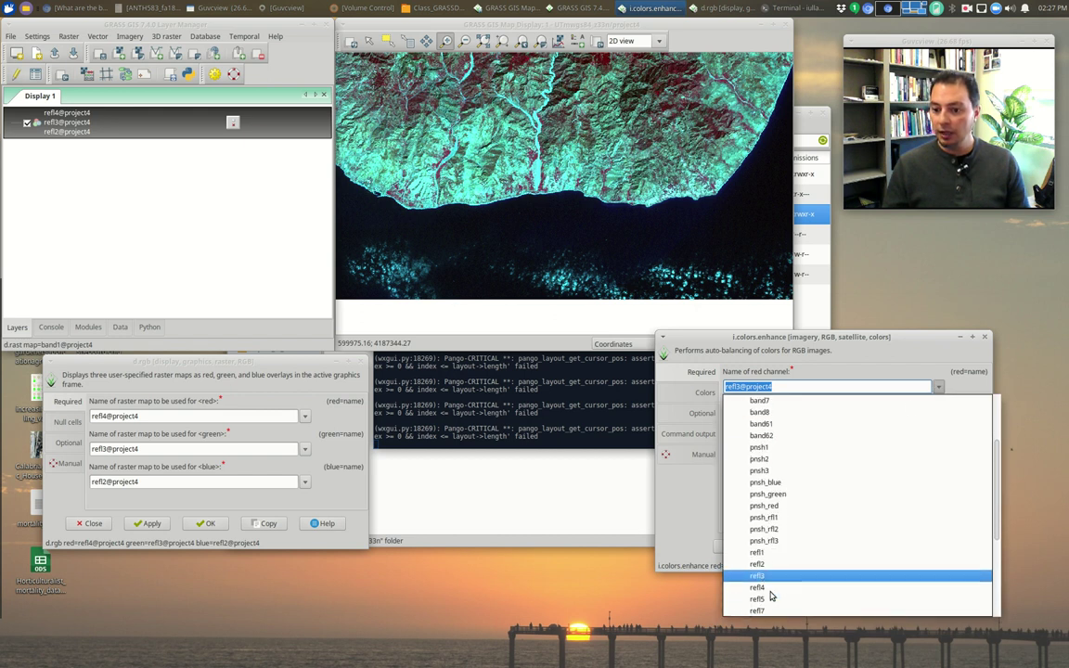
click(770, 587)
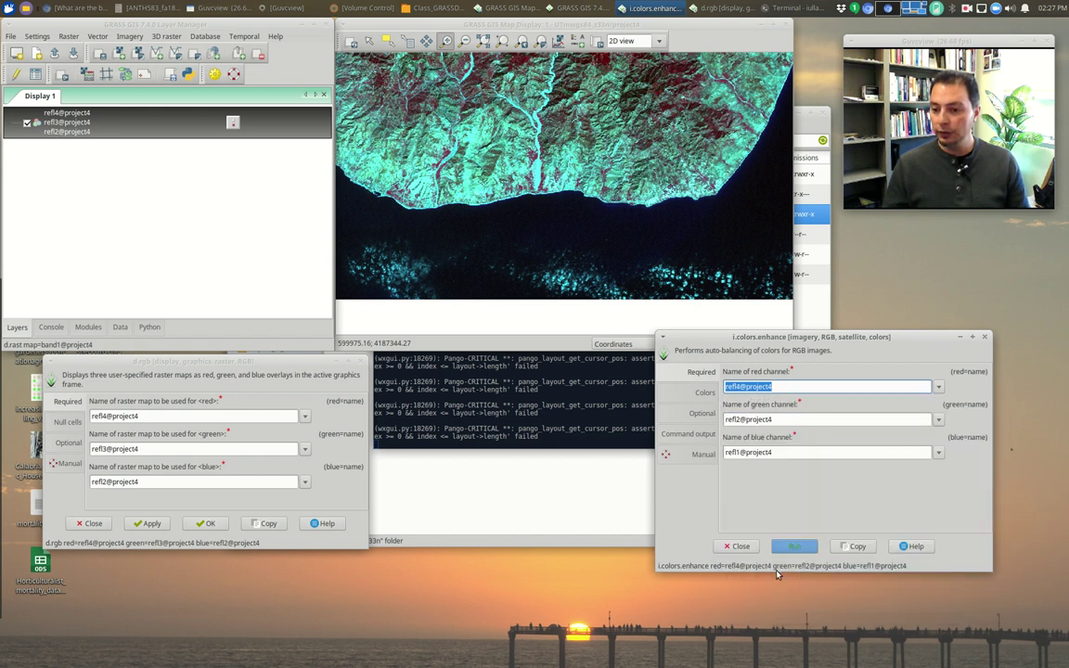
click(937, 421)
scroll(770, 604, down, 1)
click(766, 619)
click(936, 454)
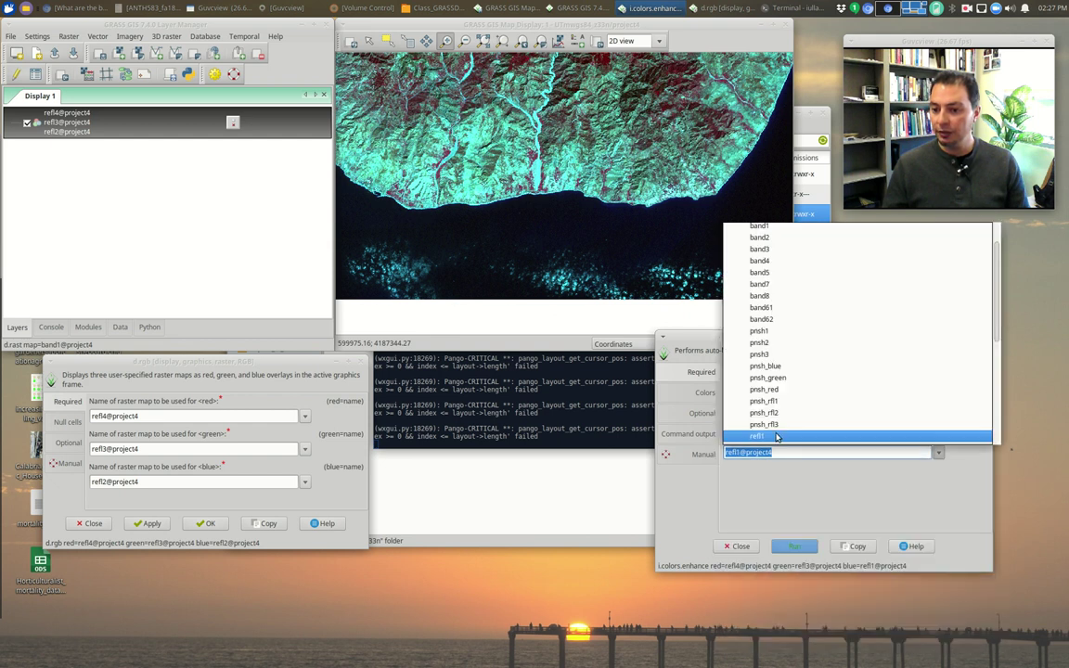
scroll(777, 437, down, 1)
click(776, 436)
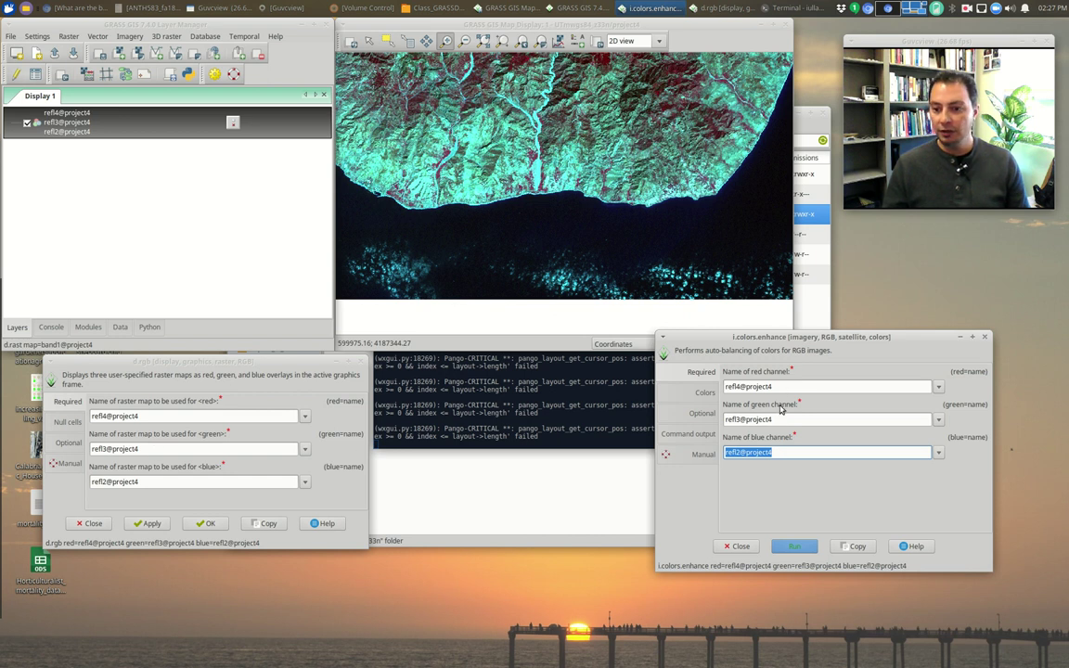
click(795, 546)
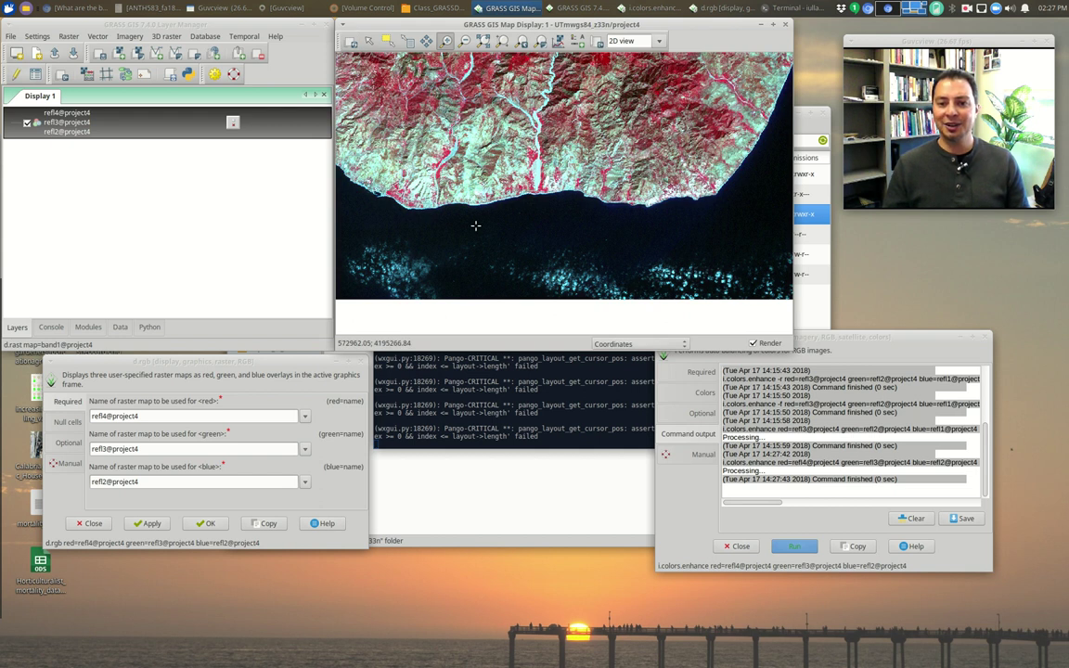
- Rerun i.colors.enhance with the cropping intensity set to 95 and redraw the map display
click(663, 356)
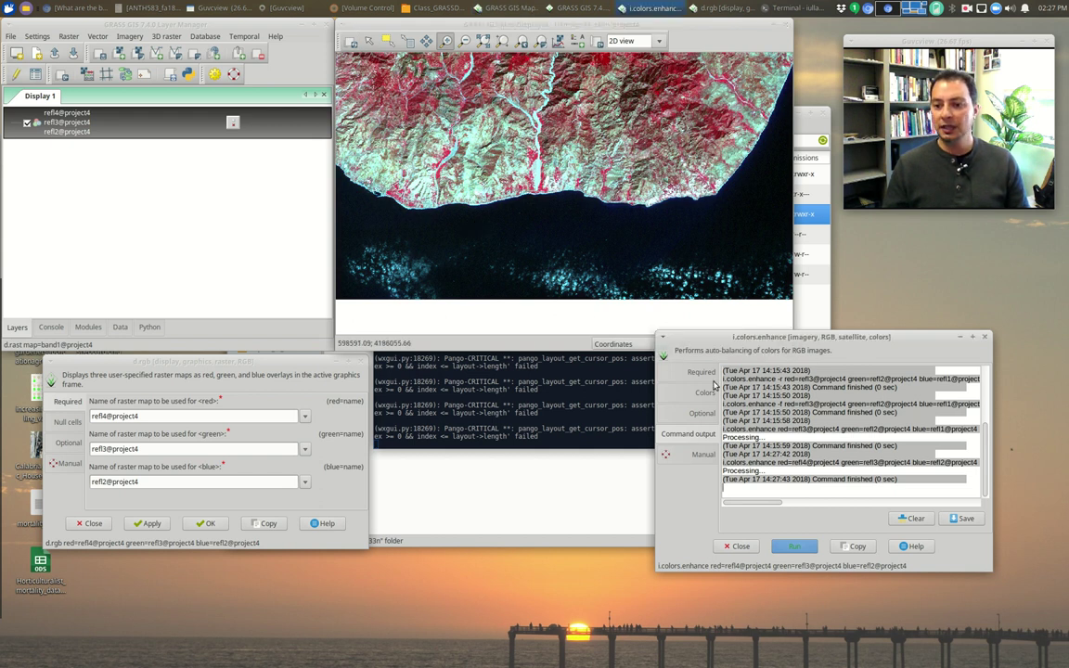
click(705, 392)
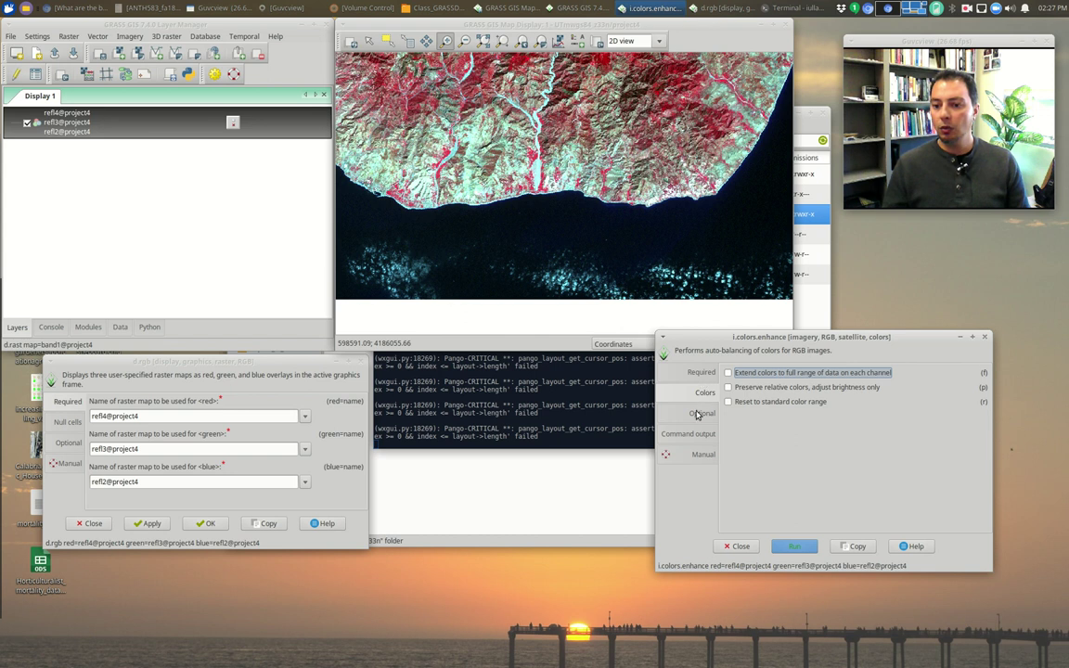
click(700, 414)
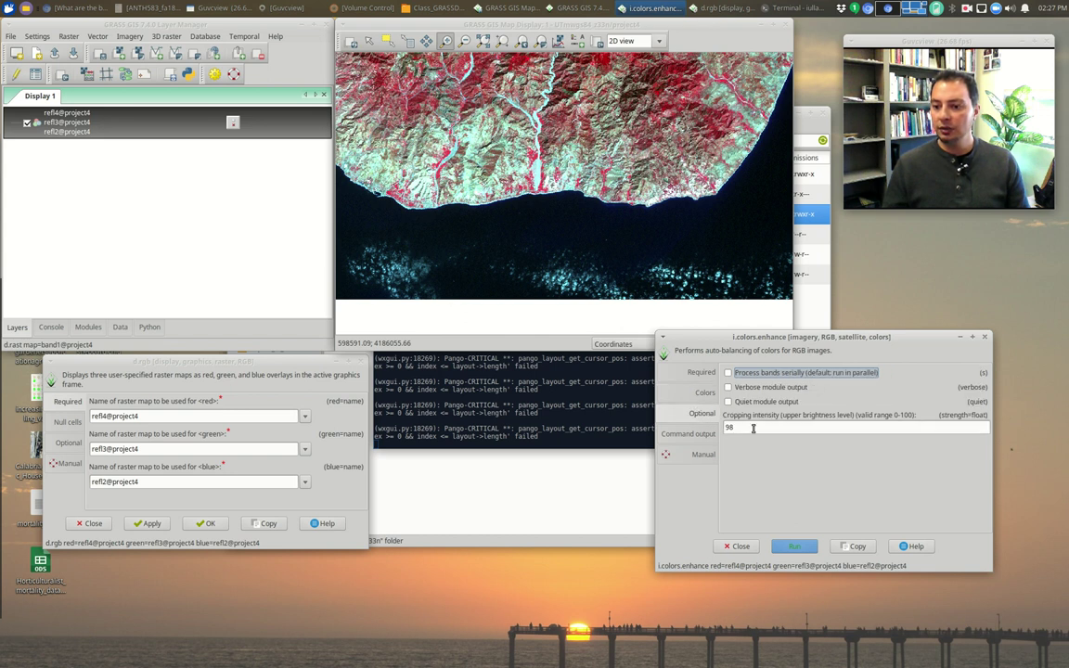
double_click(753, 430)
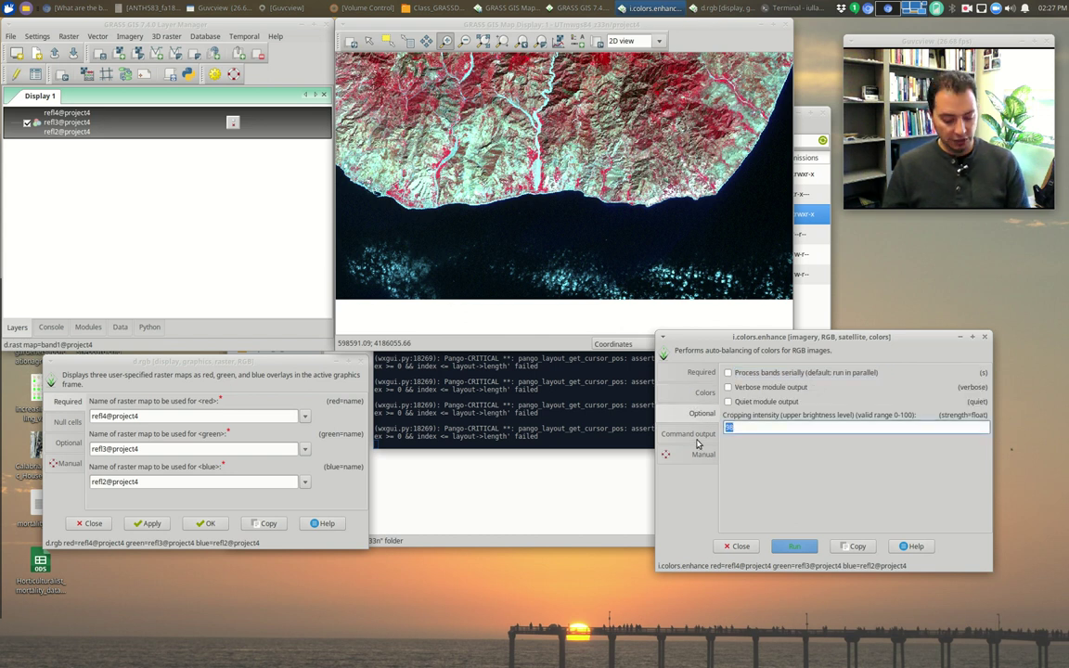
text(9)
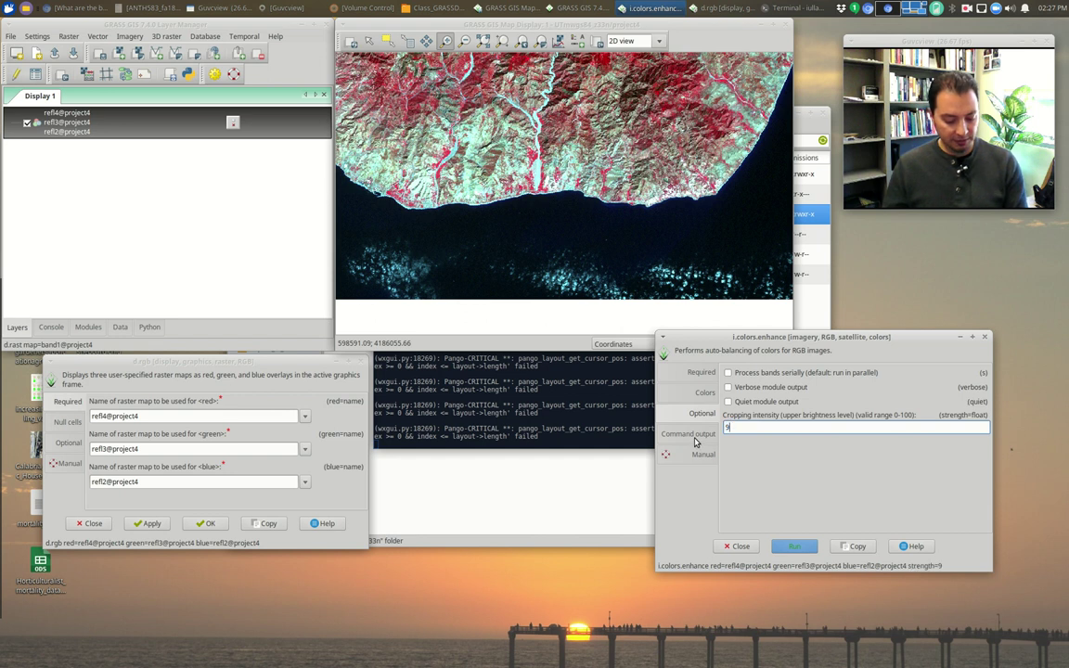
text(5)
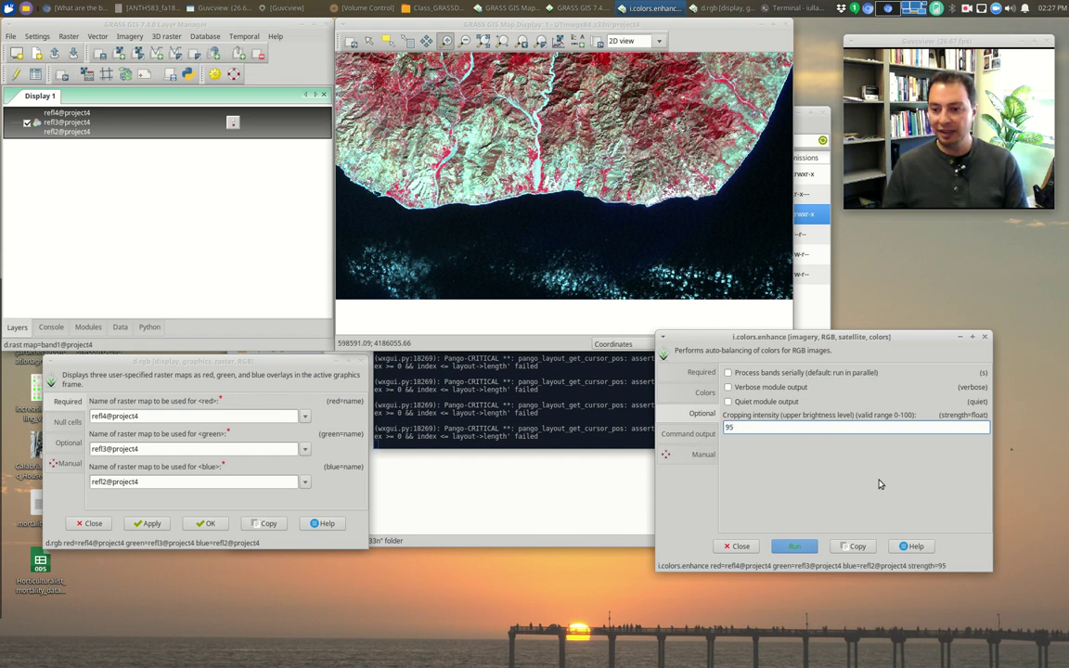
click(804, 546)
click(353, 44)
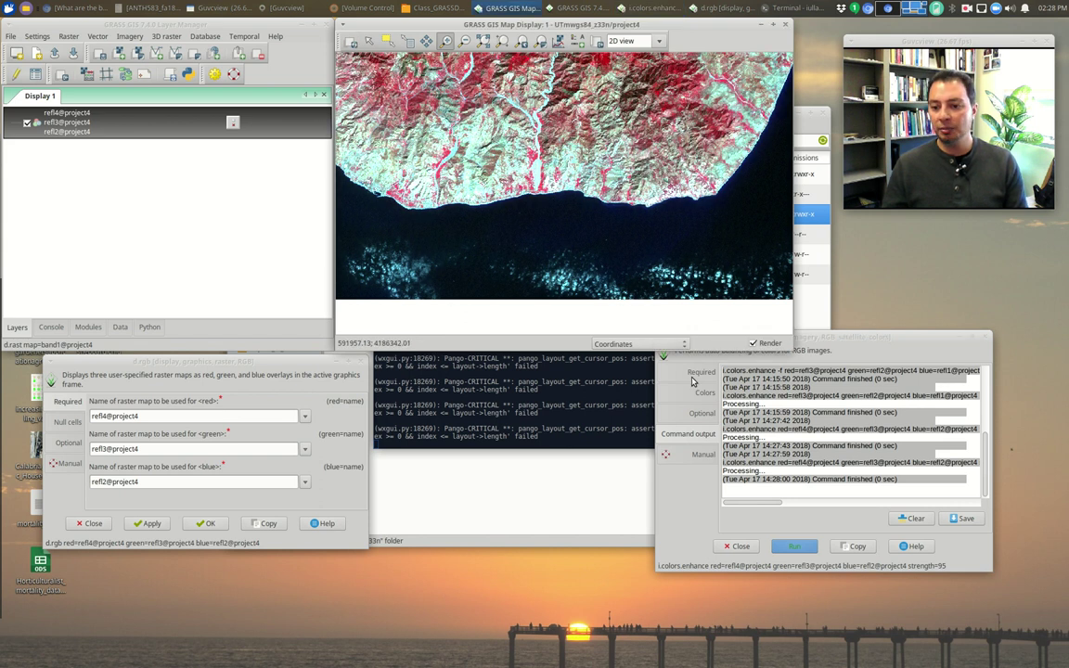
- Set the cropping intensity to 99, rerun the color balancing and redraw the map display
click(690, 414)
click(733, 428)
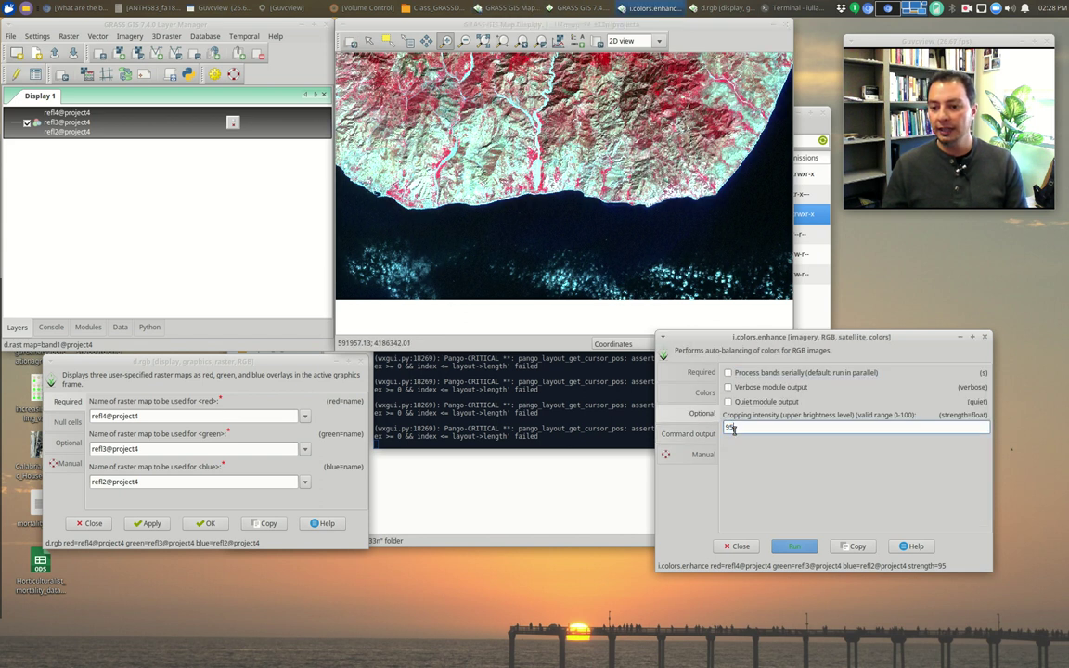
key(BackSpace)
text(89)
key(BackSpace)
key(BackSpace)
text(9)
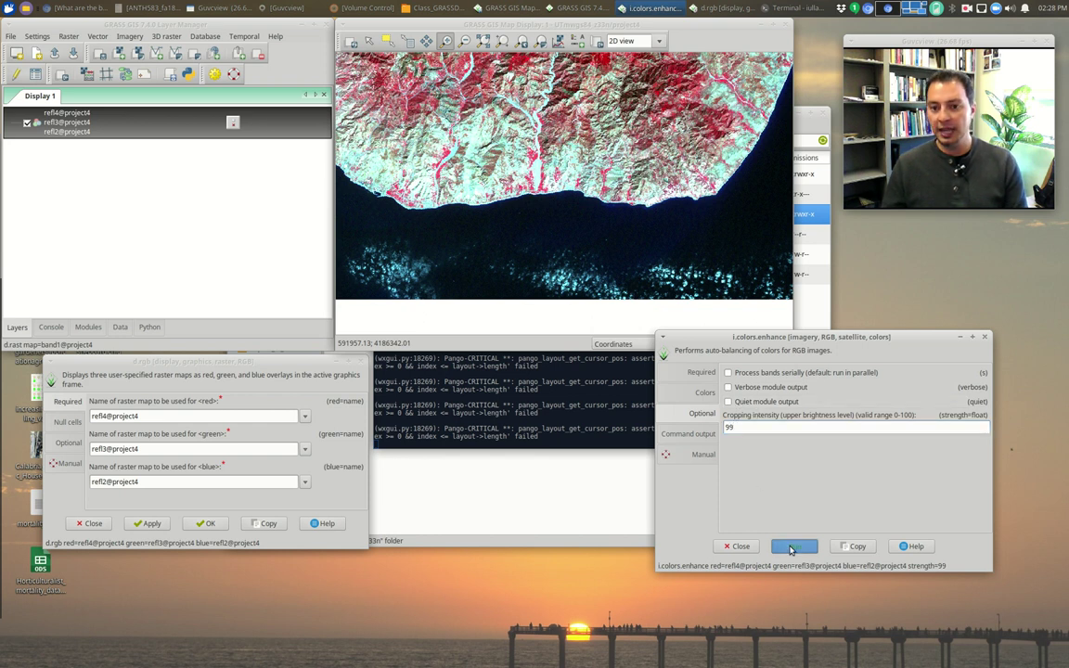
click(789, 546)
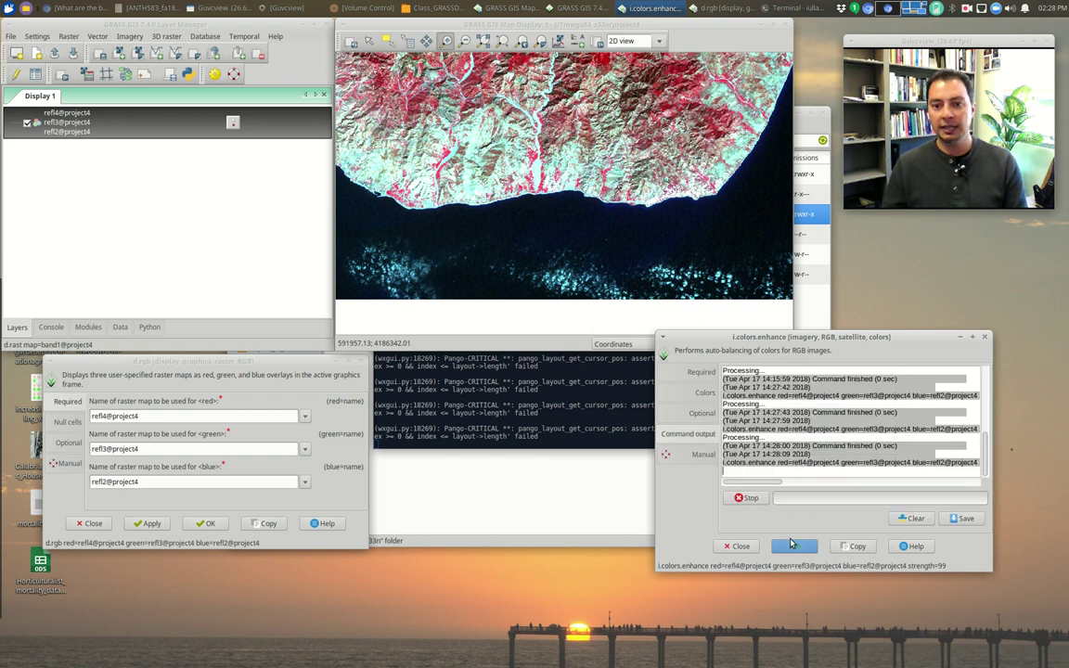
click(361, 43)
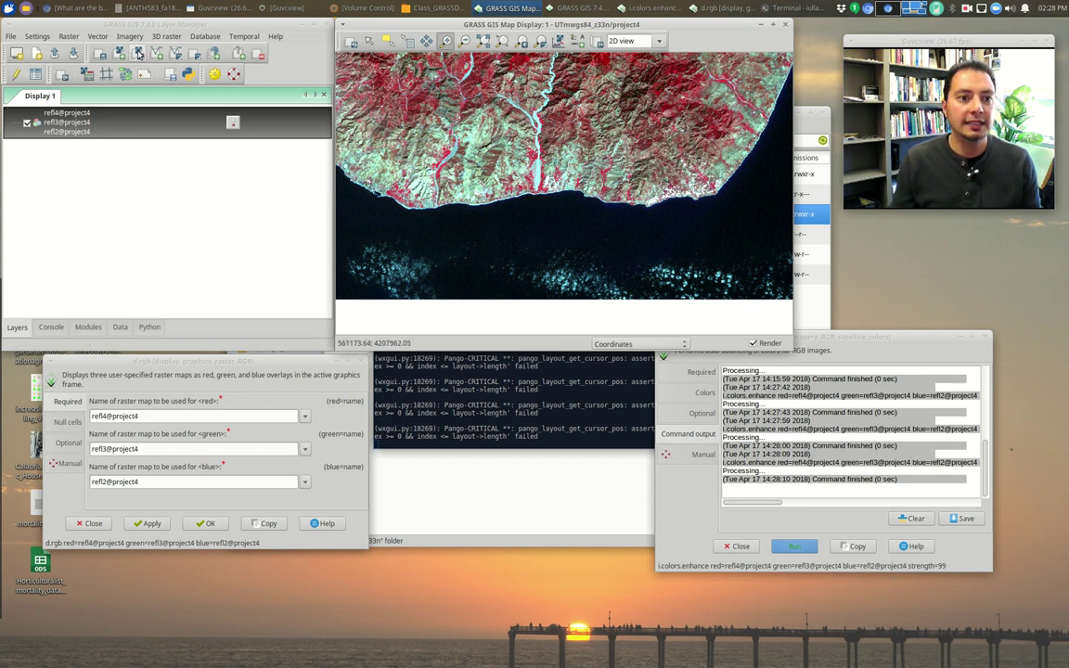
- Add an RGB map layer with pnsh_rfl3@project4 as red, pnsh_rfl2@project4 as green and pnsh_rfl1@project4 as blue, and apply it
click(137, 52)
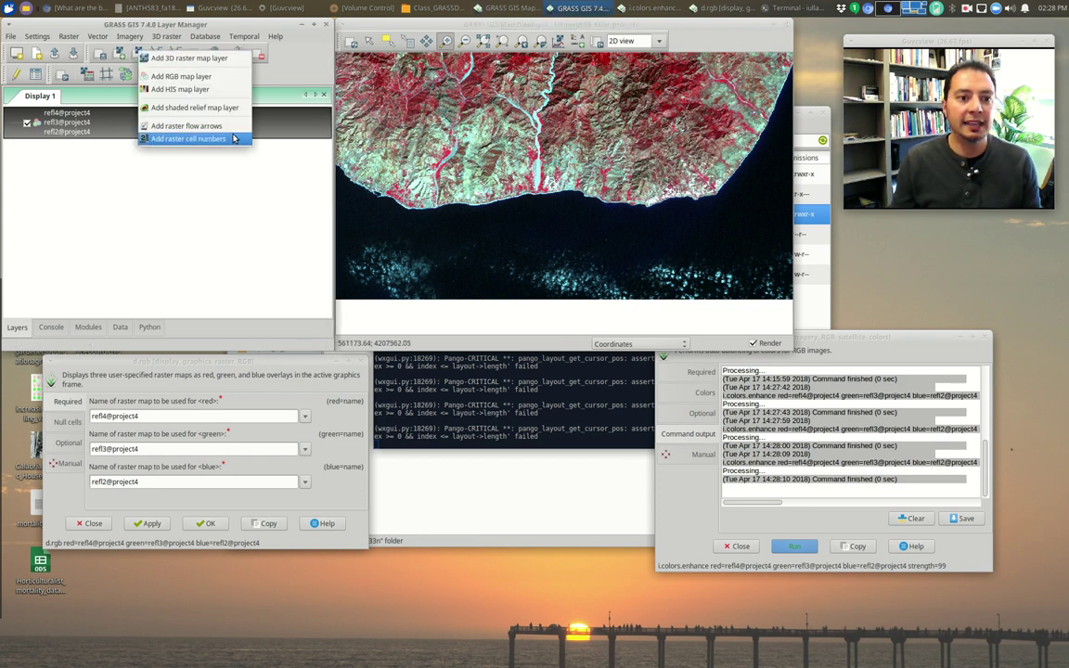
click(212, 80)
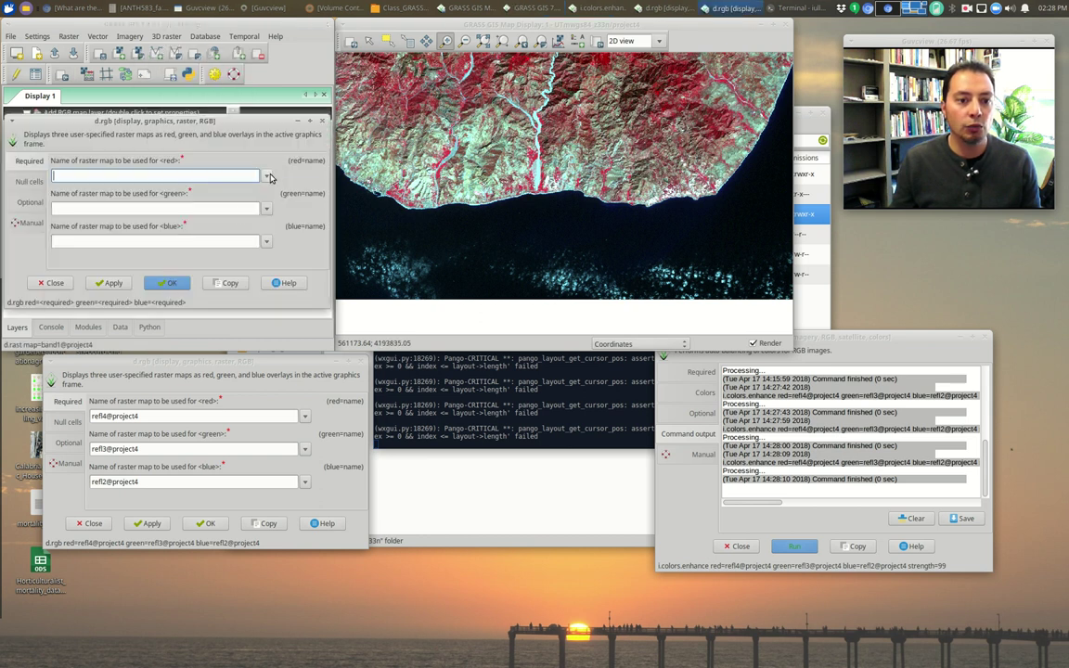
click(266, 177)
scroll(116, 279, down, 2)
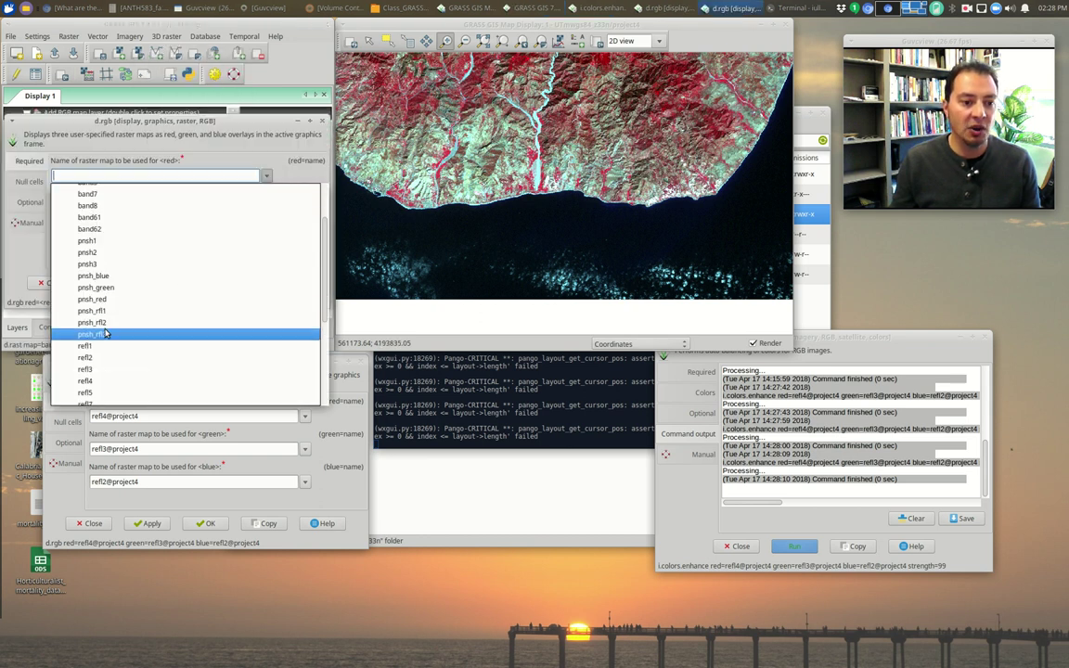
click(105, 334)
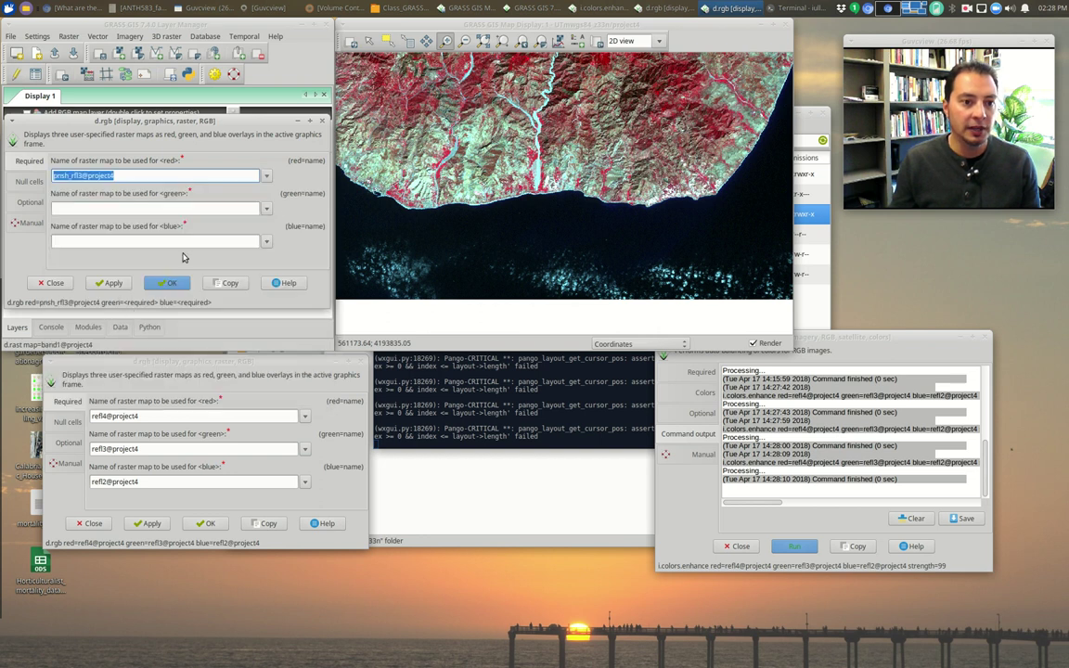
click(266, 211)
scroll(117, 338, down, 2)
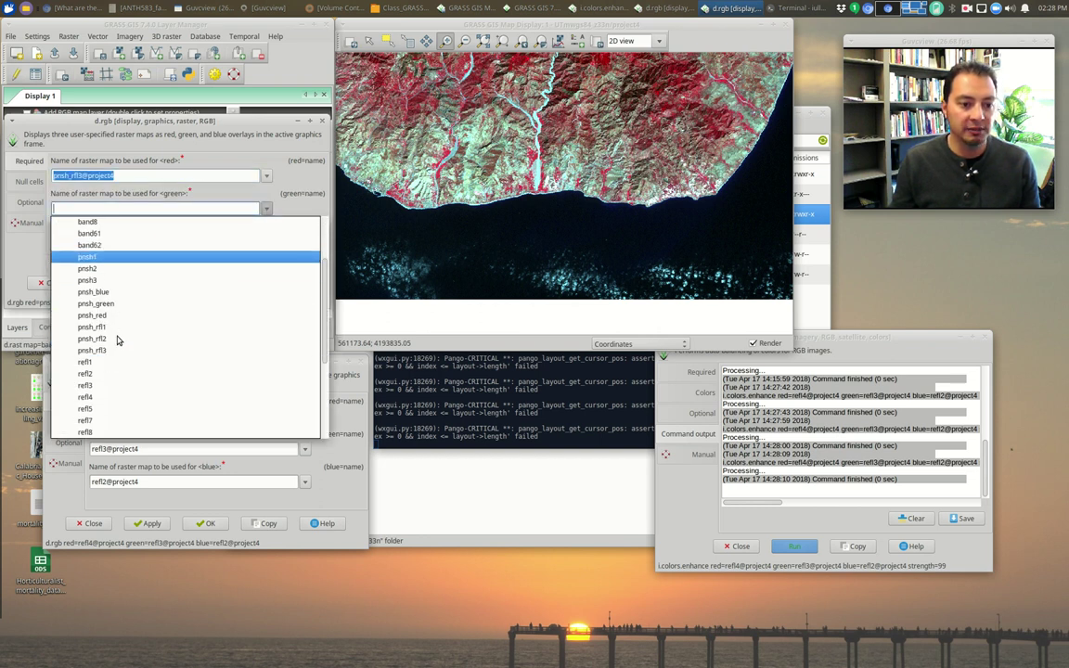
click(92, 338)
click(266, 243)
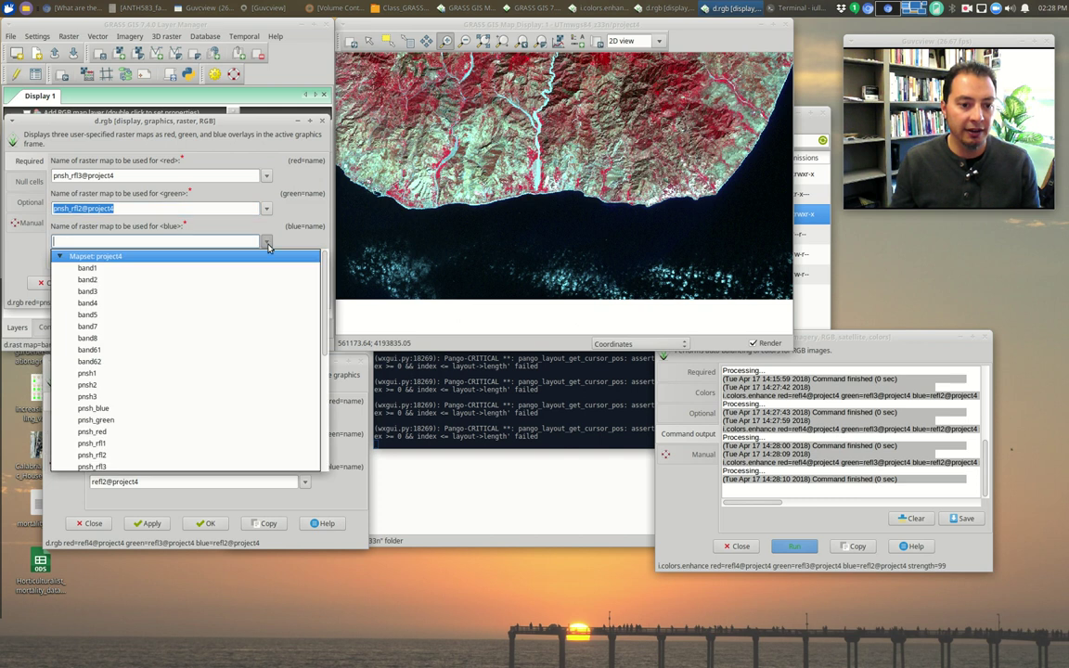
scroll(106, 334, down, 2)
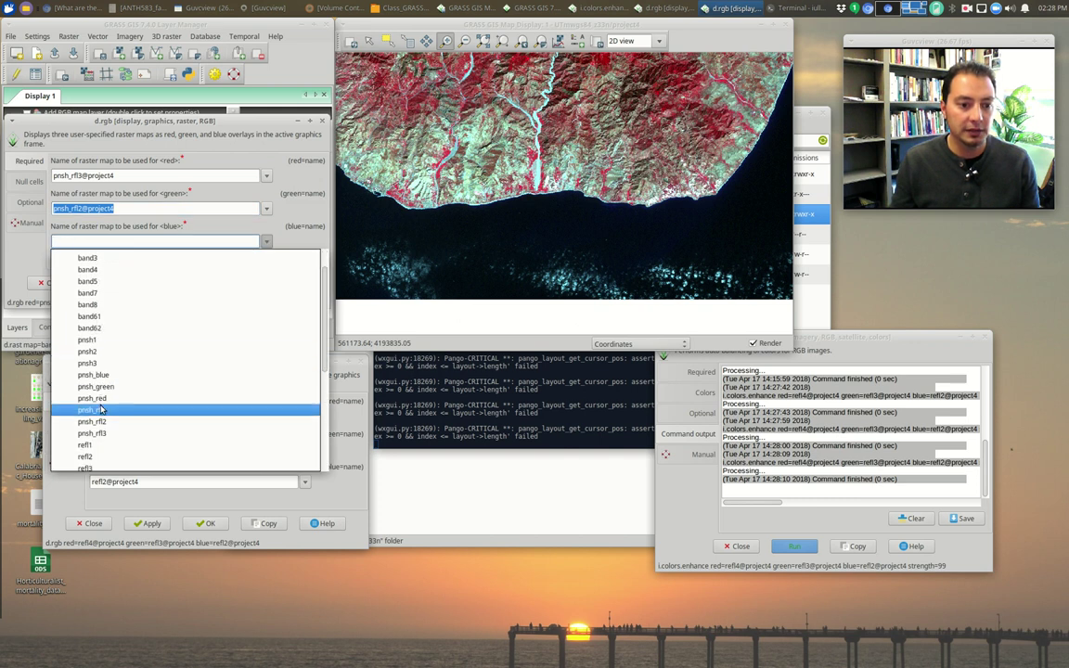
click(102, 368)
click(107, 283)
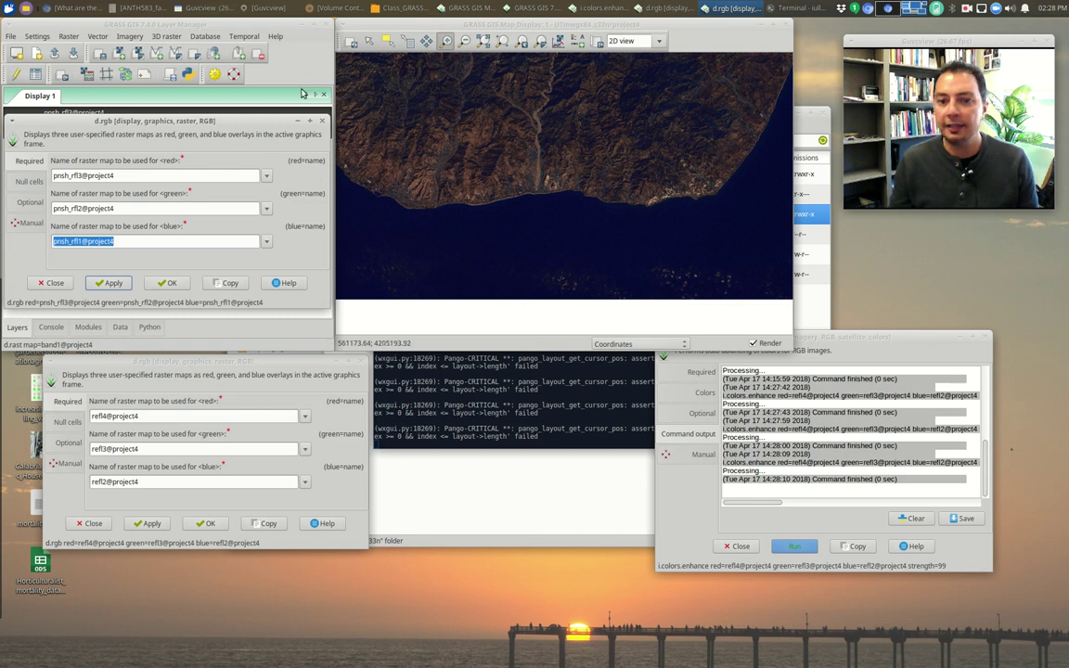
- Set up a new i.colors.enhance run with pnsh_rfl3@project4 as red, pnsh_rfl2@project4 as green and pnsh_rfl1@project4 as blue channel
click(132, 38)
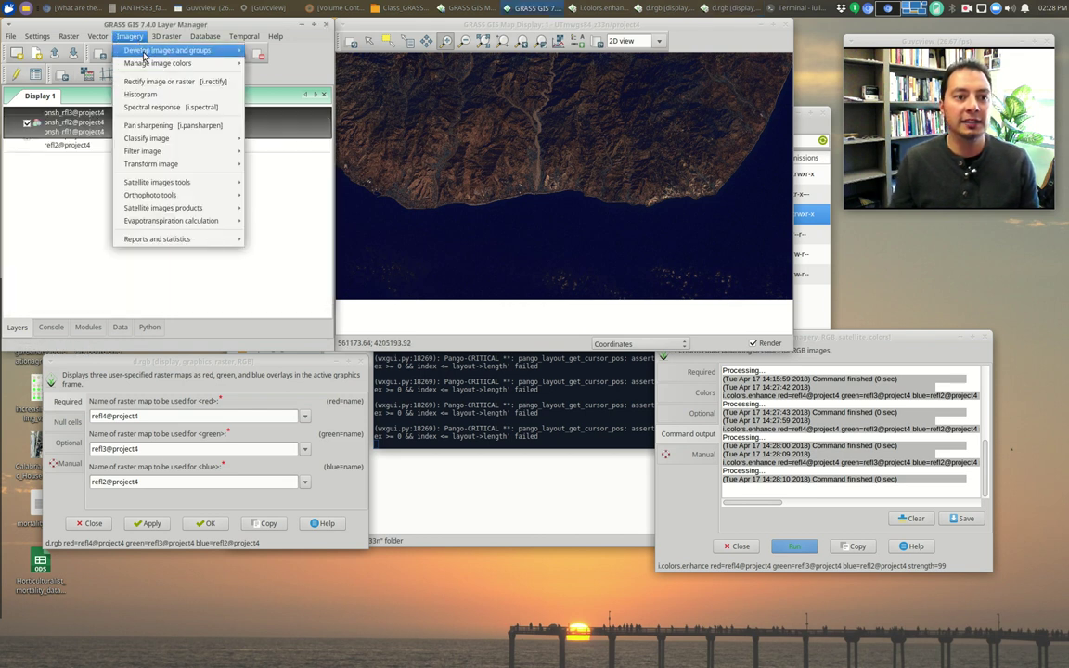
mouse_move(186, 63)
click(317, 64)
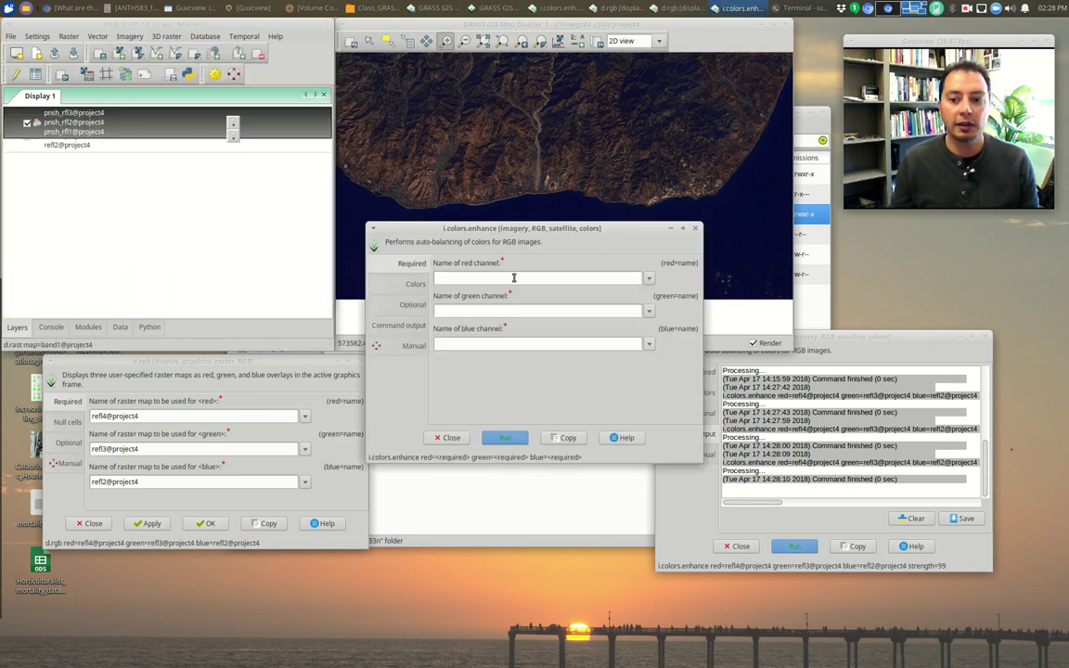
click(651, 278)
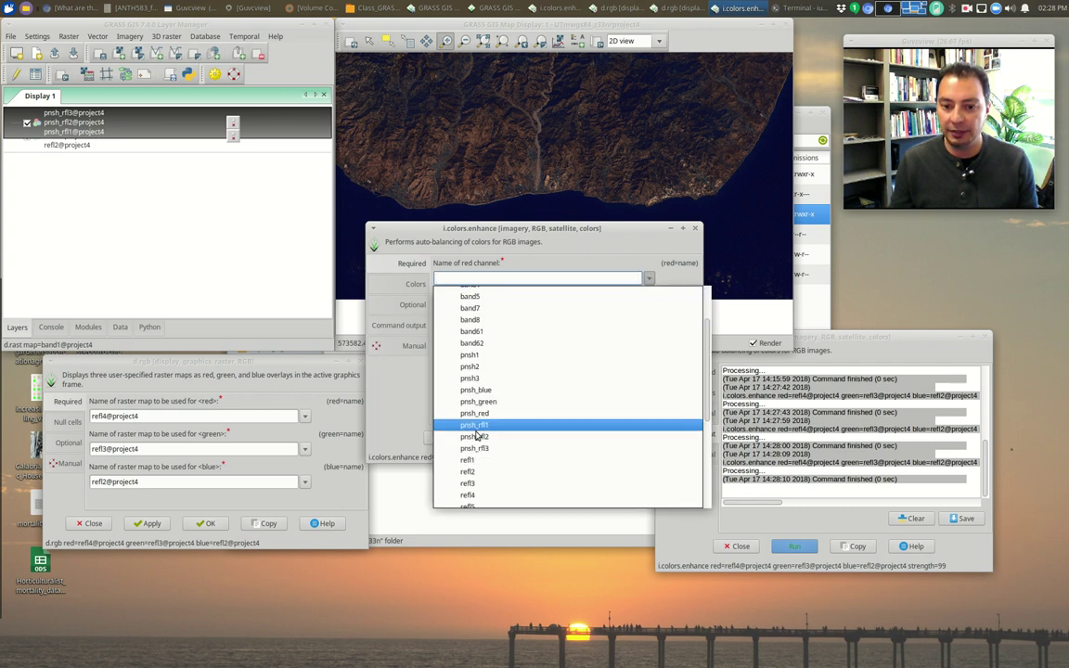
click(582, 441)
click(649, 314)
scroll(519, 427, down, 1)
click(474, 508)
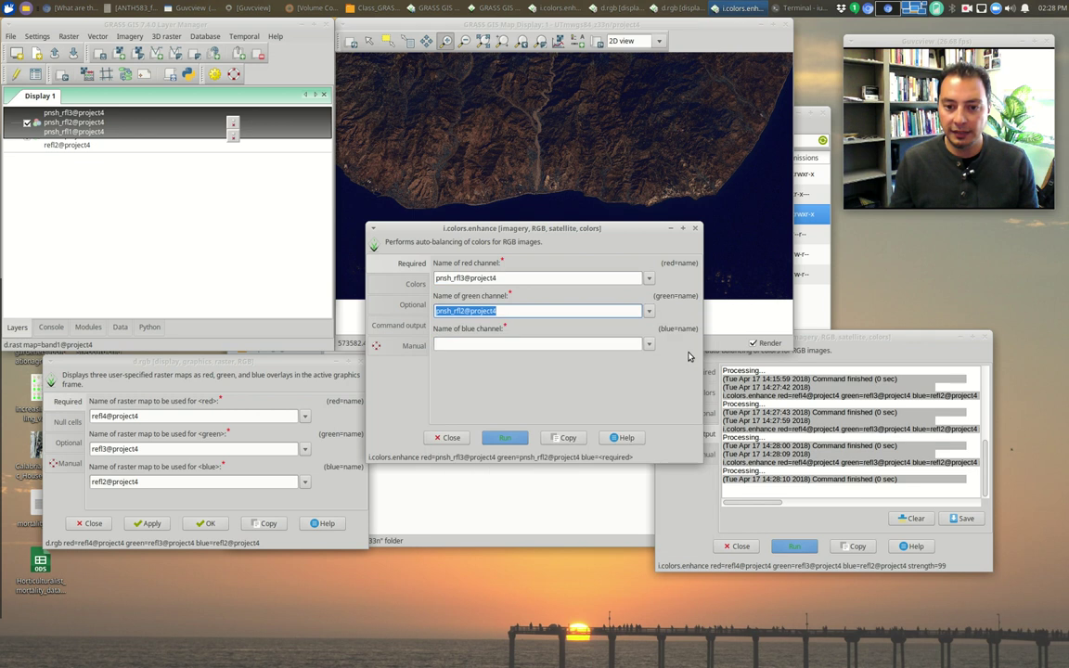
click(649, 343)
scroll(503, 502, down, 1)
click(474, 525)
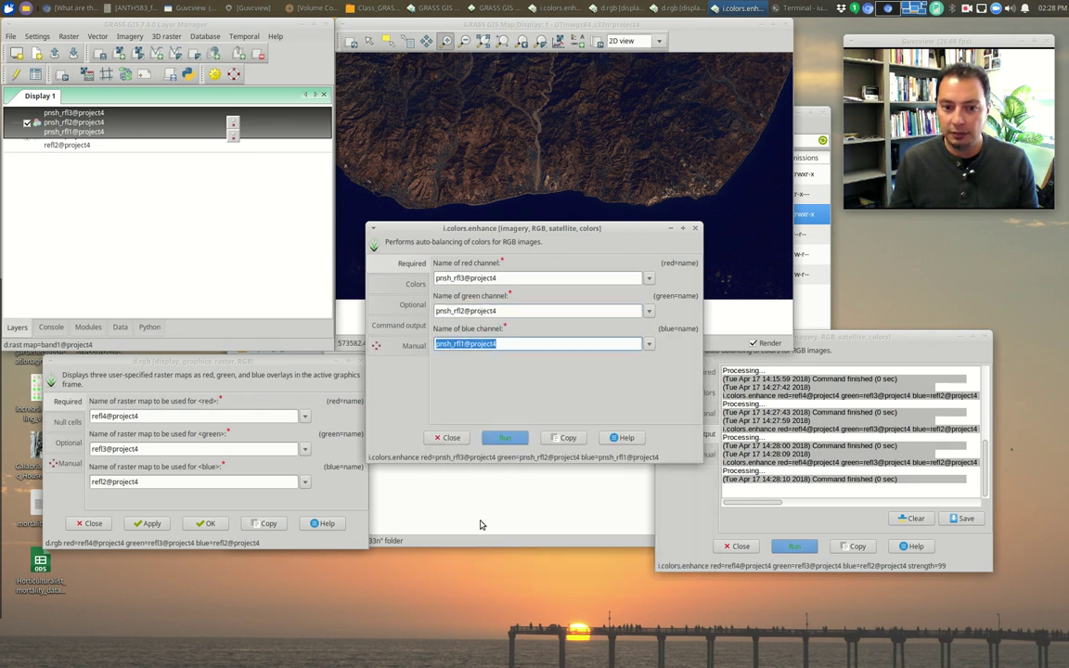
- Set the cropping intensity to 99, run the color balancing on the pan-sharpened bands and redraw the map display
click(413, 306)
click(451, 317)
key(BackSpace)
text(99)
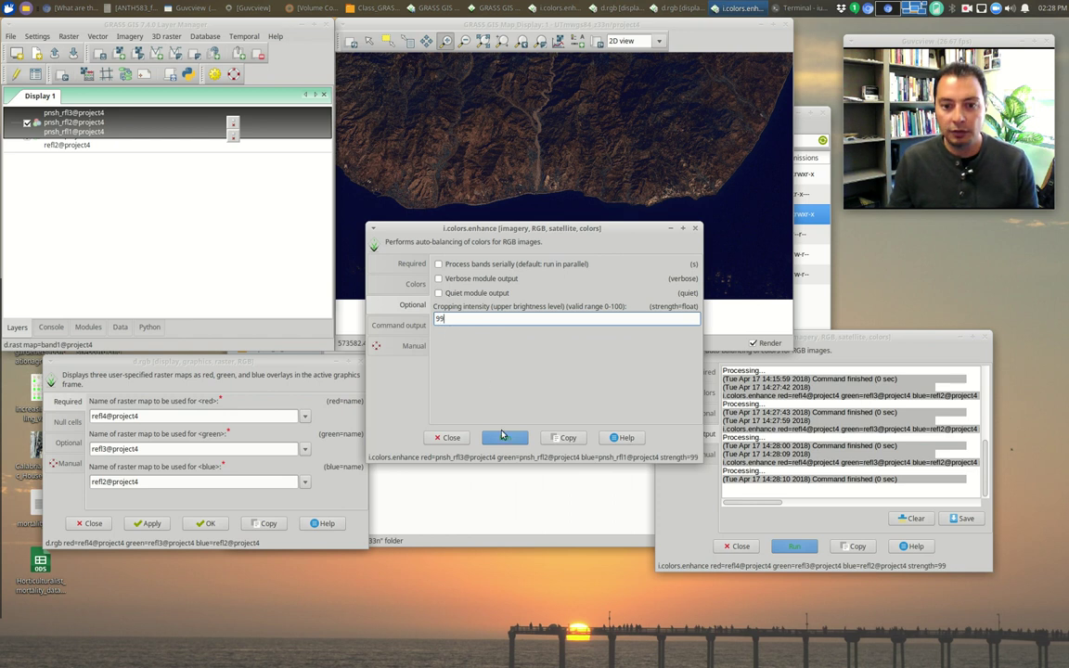
click(507, 438)
drag(609, 232, 602, 369)
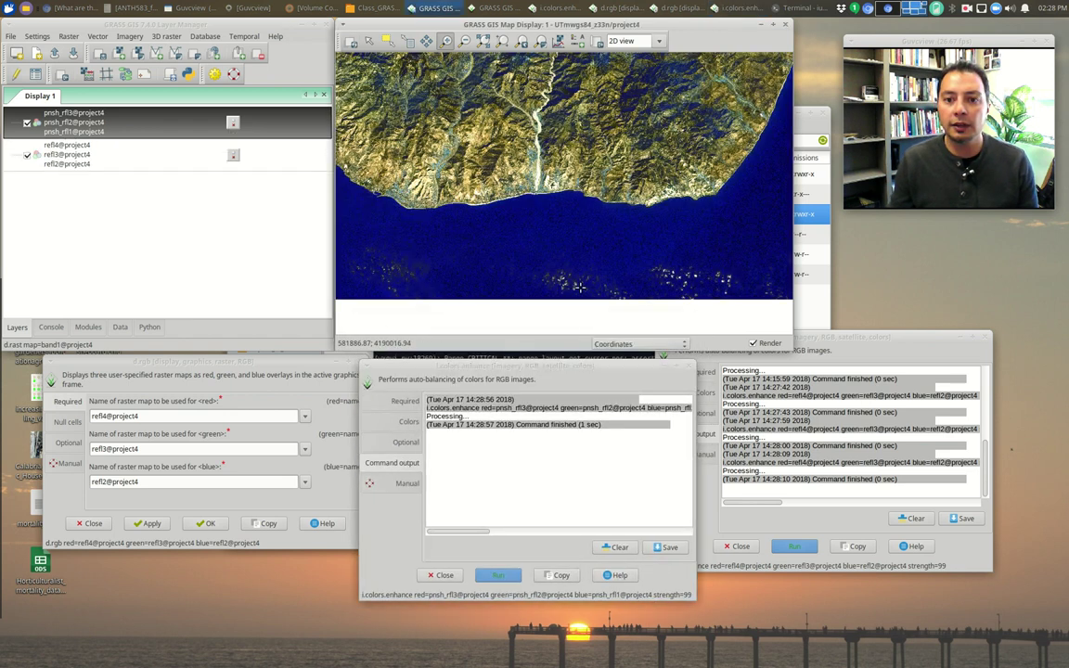
- Try a cropping intensity of 100 for the pan-sharpened bands, rerun i.colors.enhance and redraw the map display
click(406, 442)
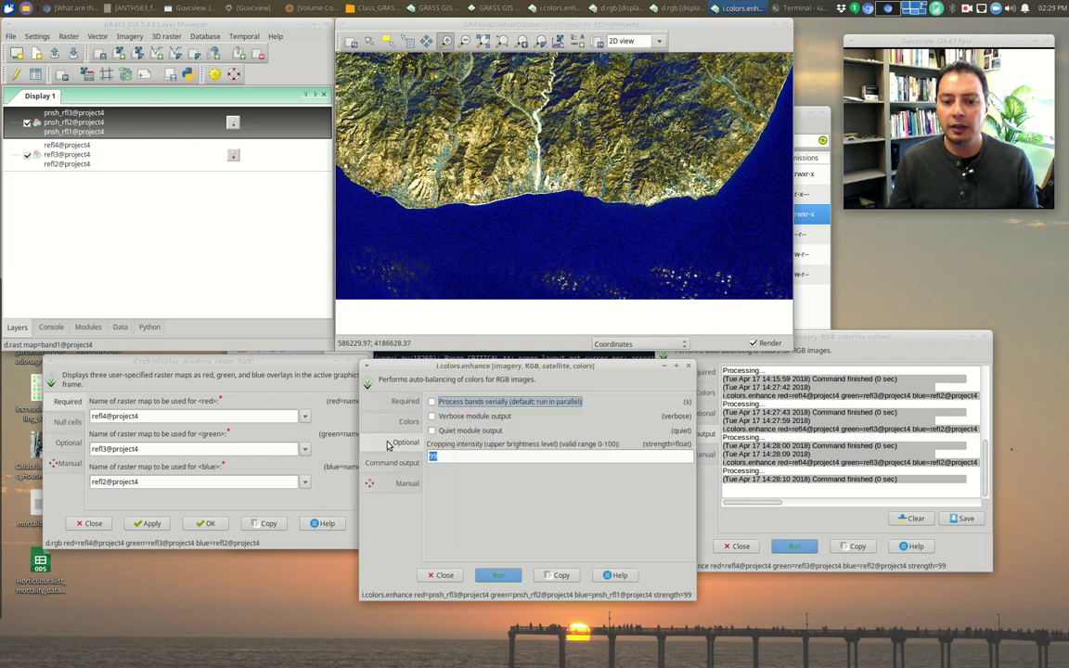
text(100)
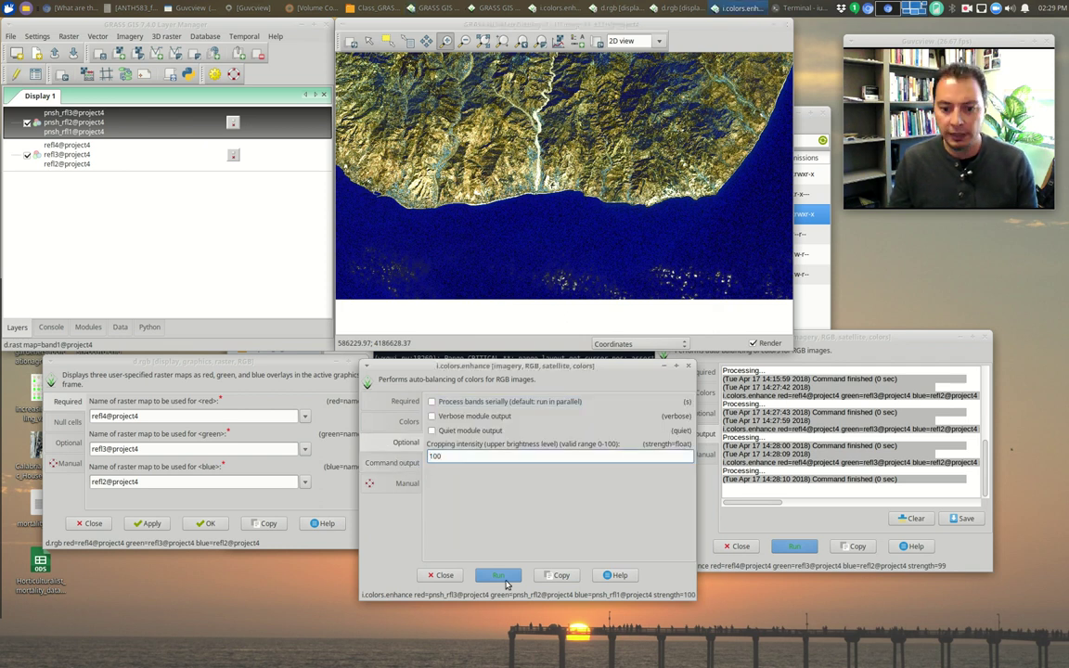
key(Return)
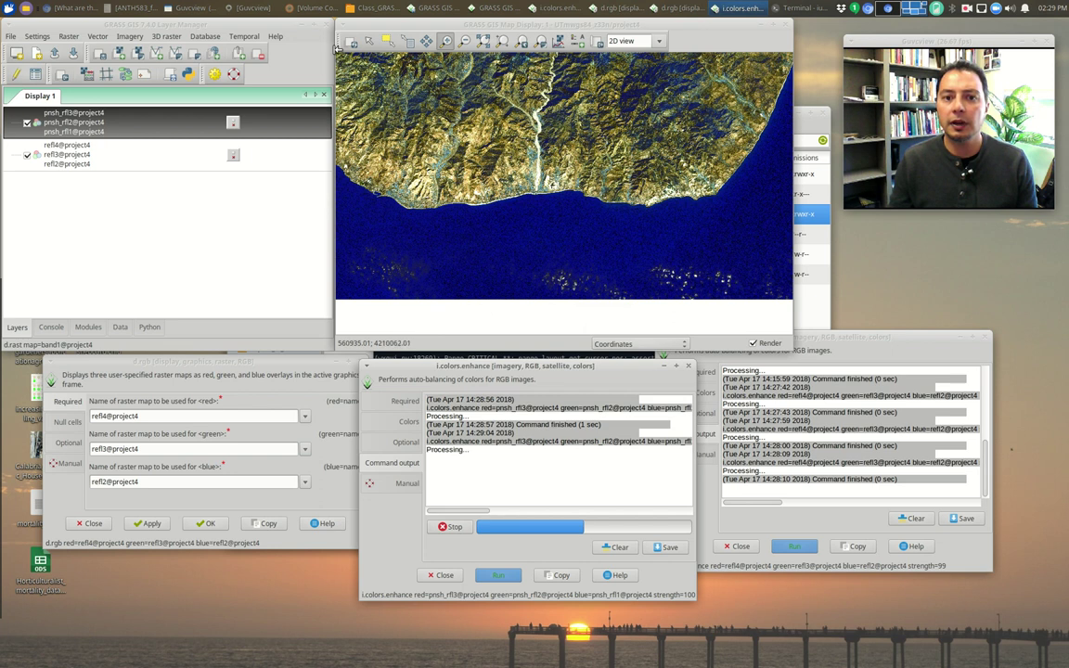
click(353, 44)
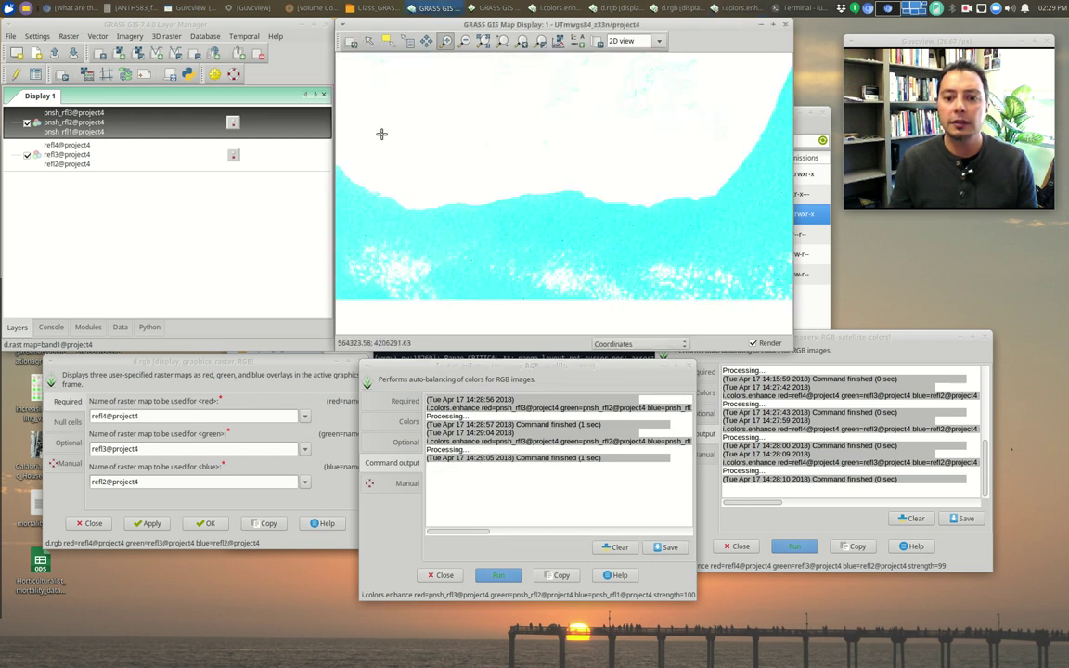
- Return the cropping intensity to 99, rerun the color balancing and redraw the pan-sharpened composite
click(405, 442)
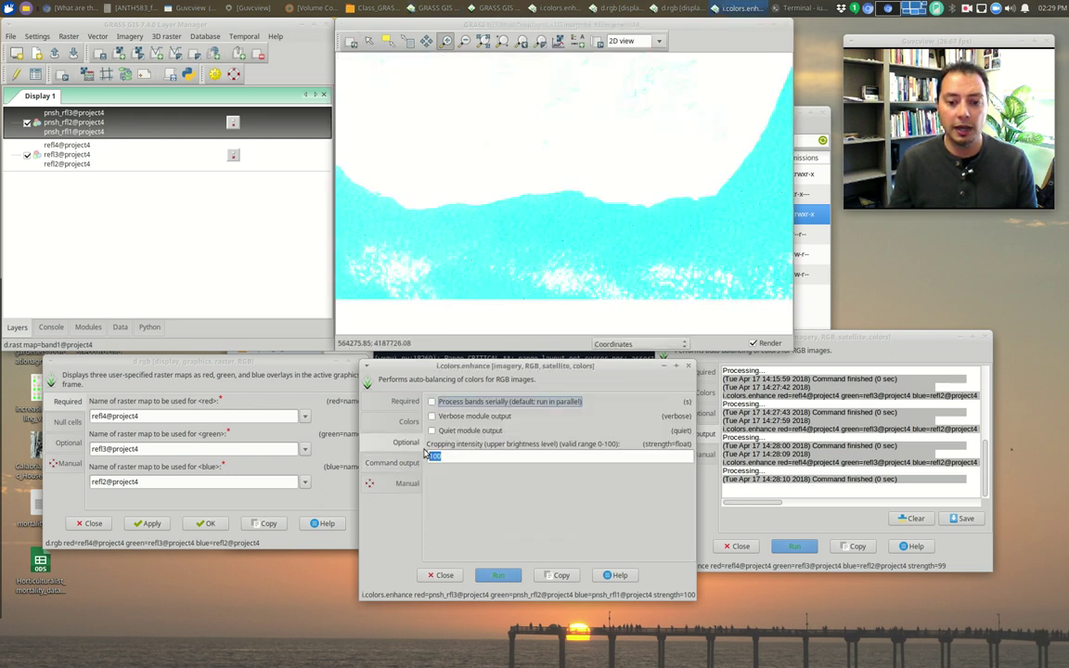
click(452, 455)
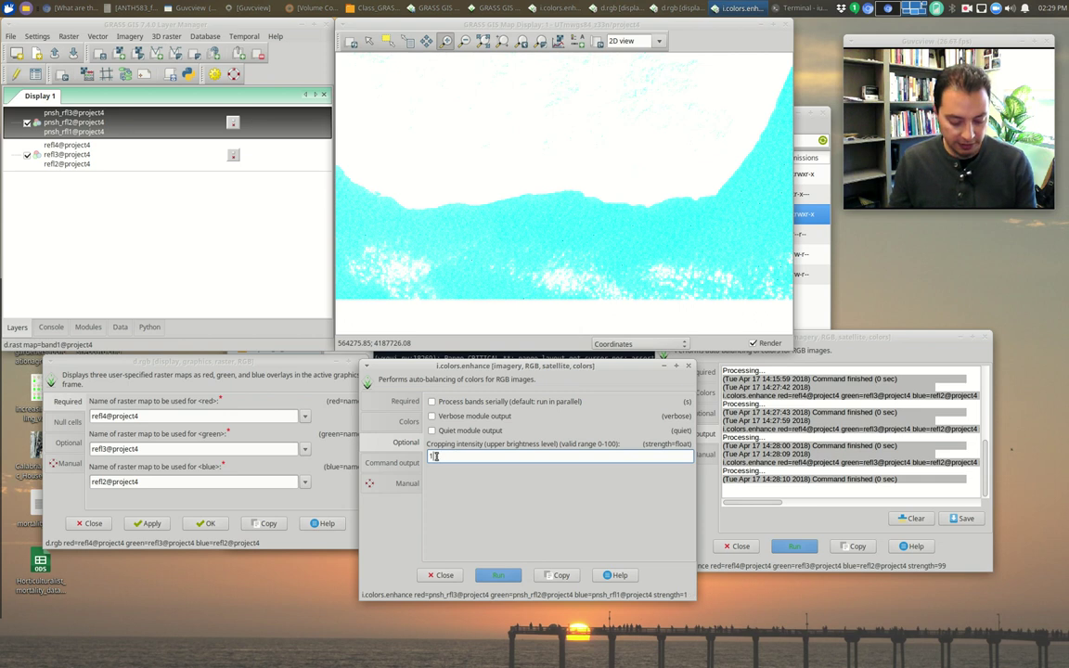
key(BackSpace)
text(99)
click(499, 578)
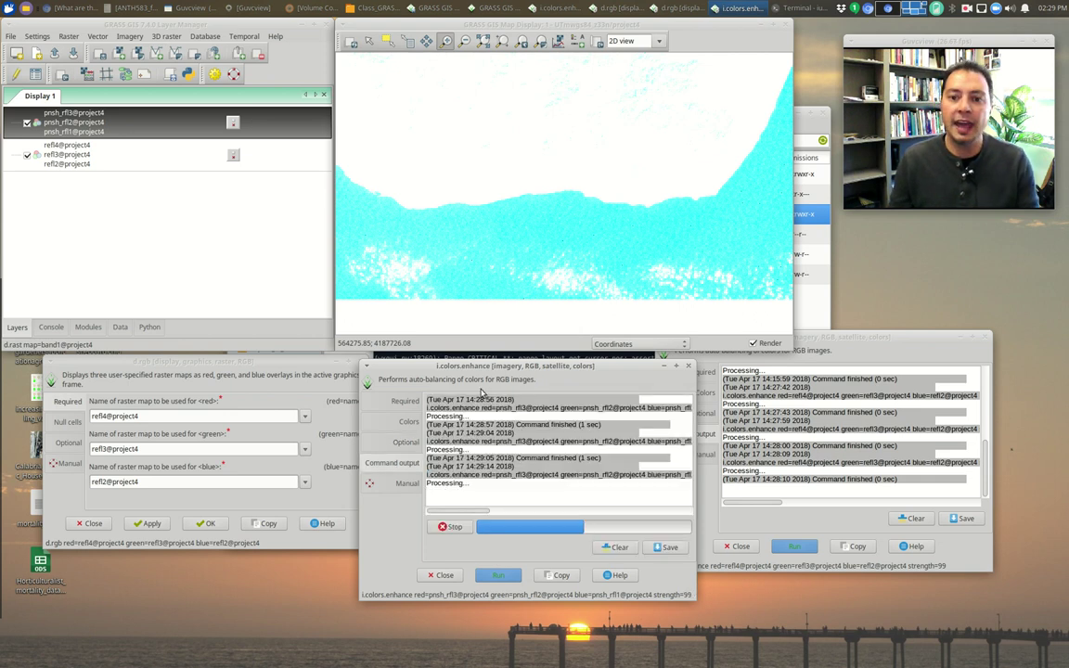
click(351, 42)
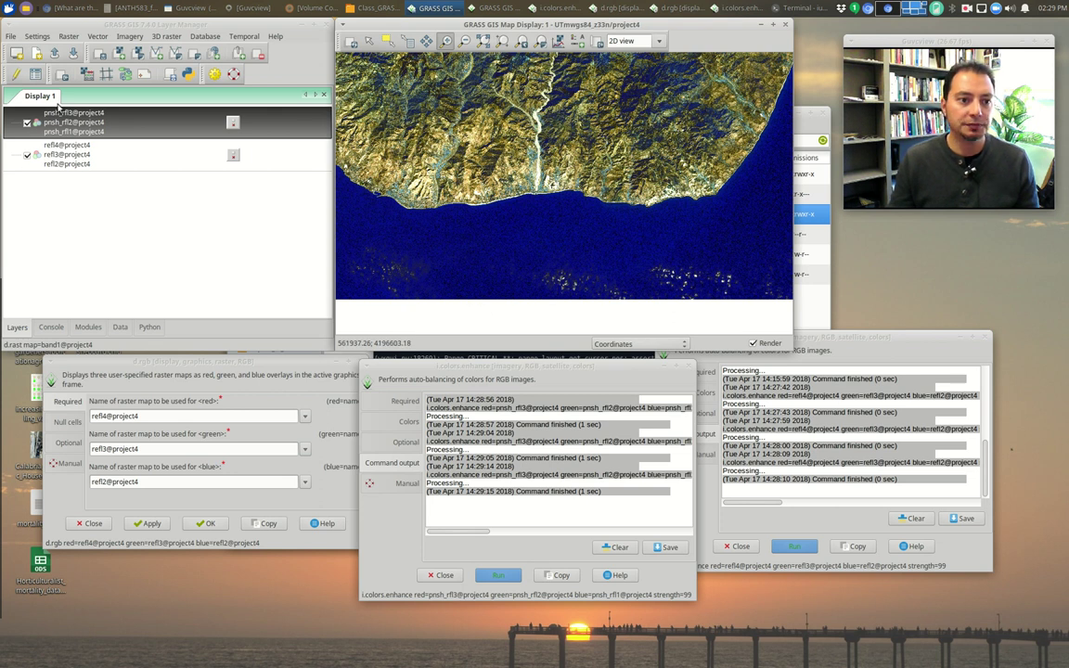
- Compare the pan-sharpened natural color composite with the color infrared layer beneath it by toggling its visibility, zoomed in on the river mouth
click(27, 123)
click(27, 124)
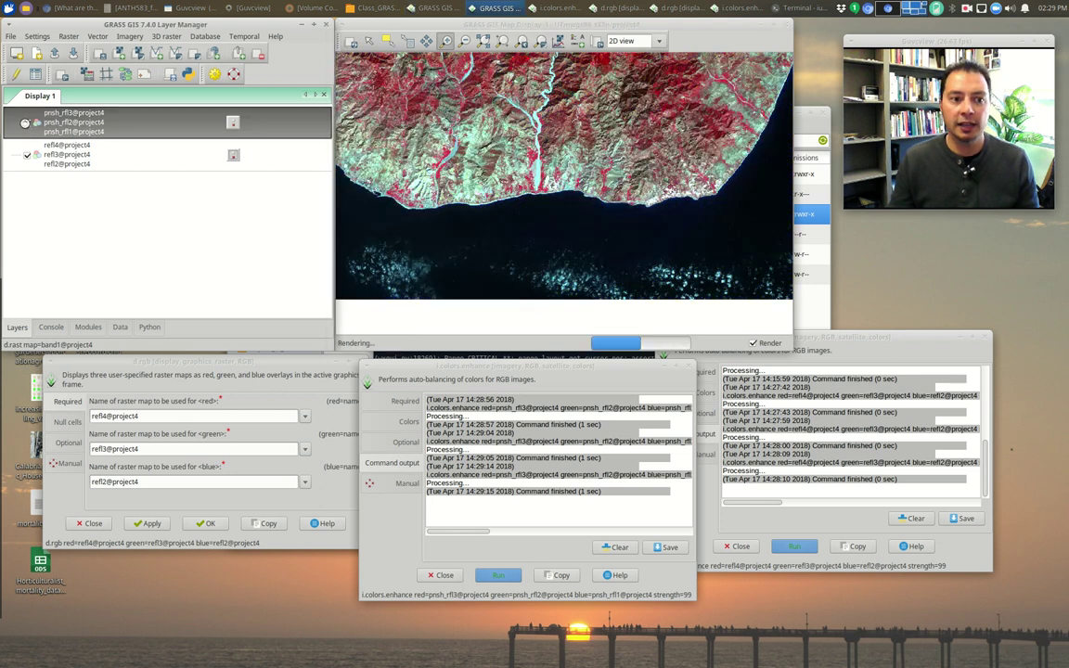
click(27, 122)
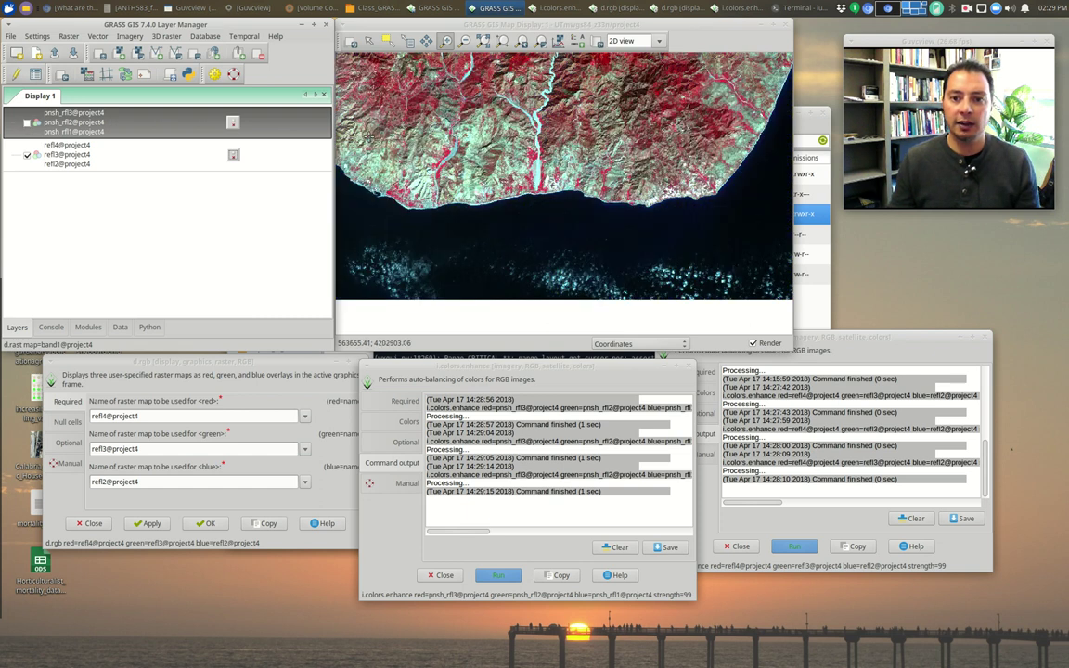
click(539, 158)
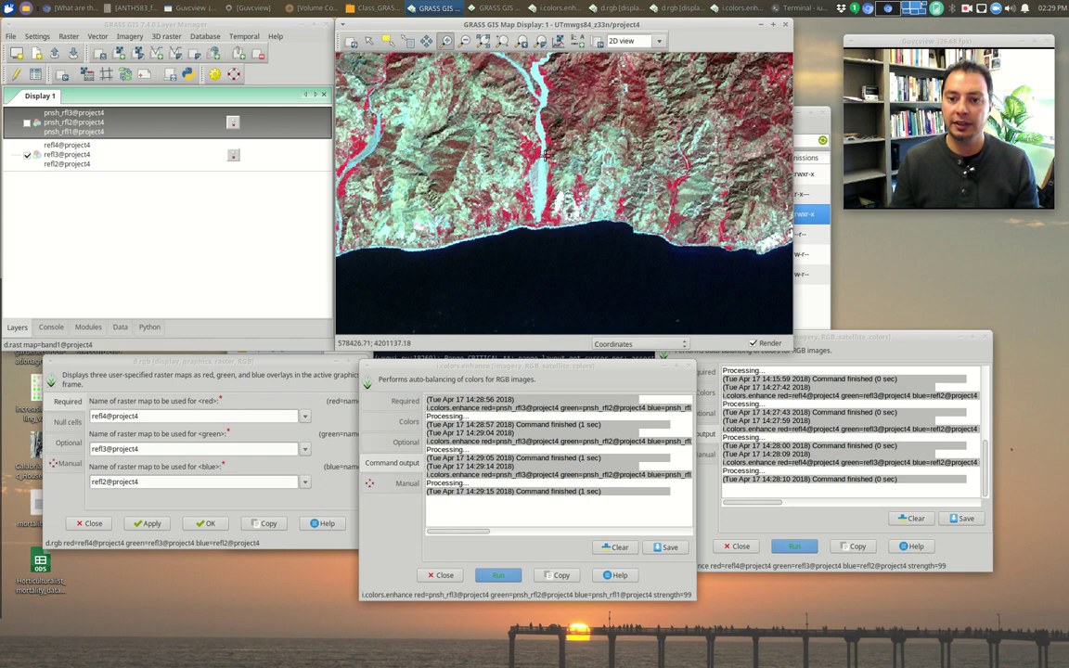
click(28, 123)
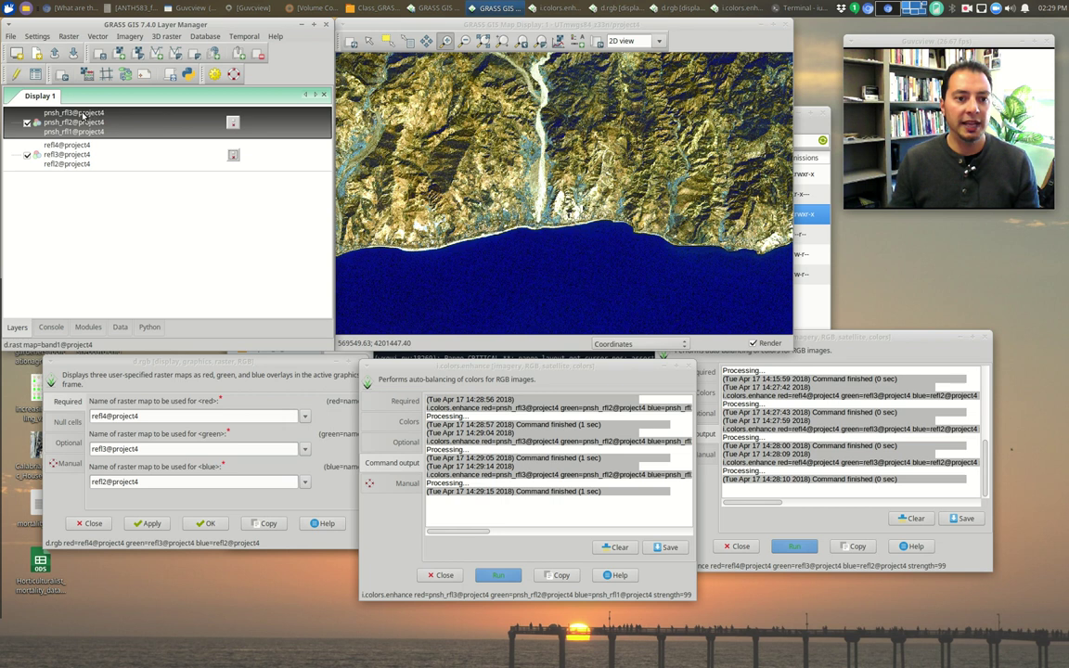
- Arrange the open dialogs to free up space and bring back the d.rgb settings of the pan-sharpened layer
drag(271, 363, 231, 454)
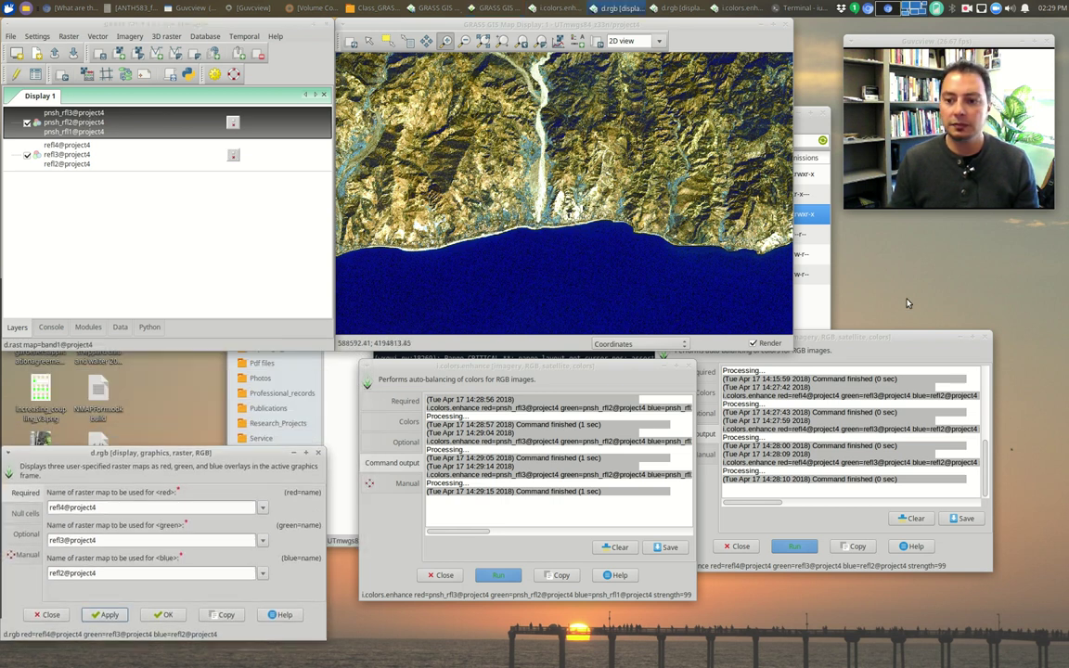
drag(887, 343, 964, 327)
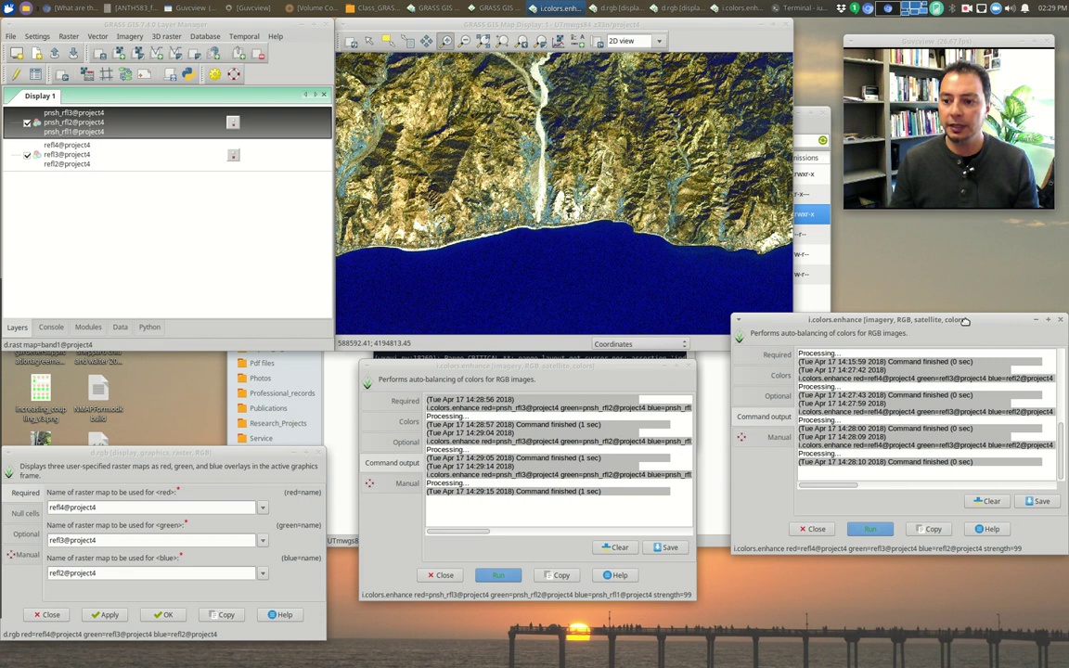
right_click(63, 129)
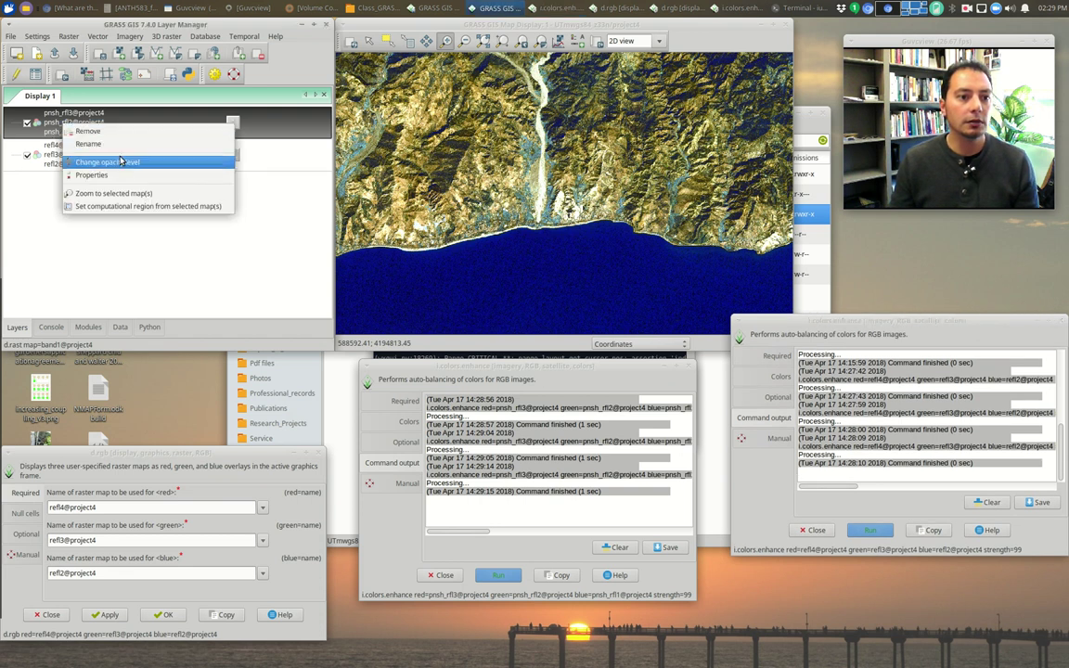
click(114, 175)
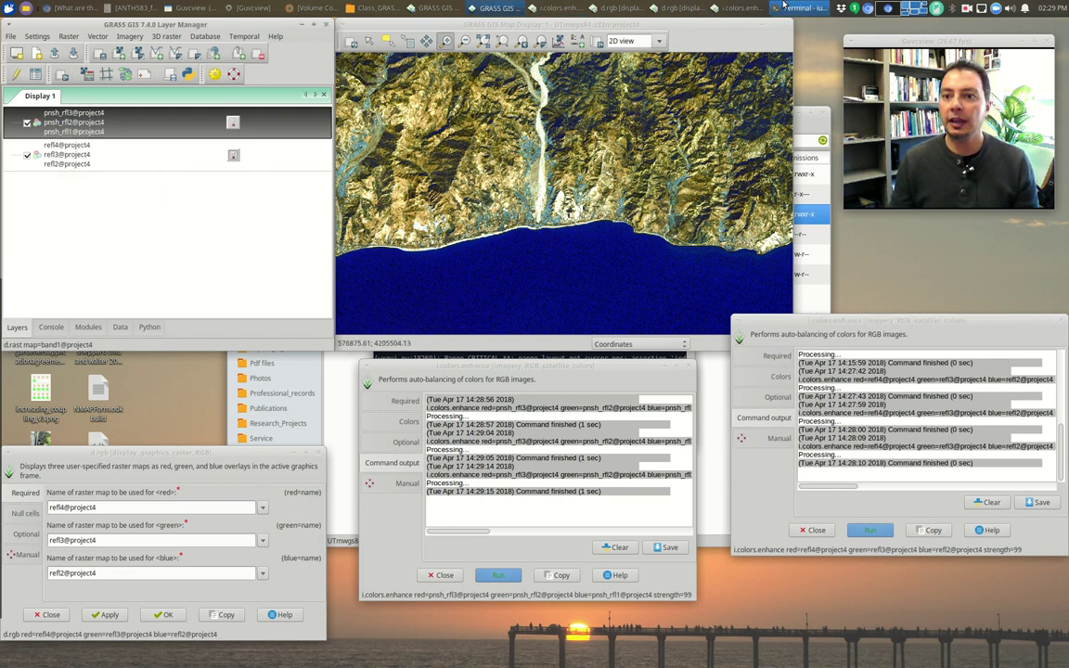
click(684, 6)
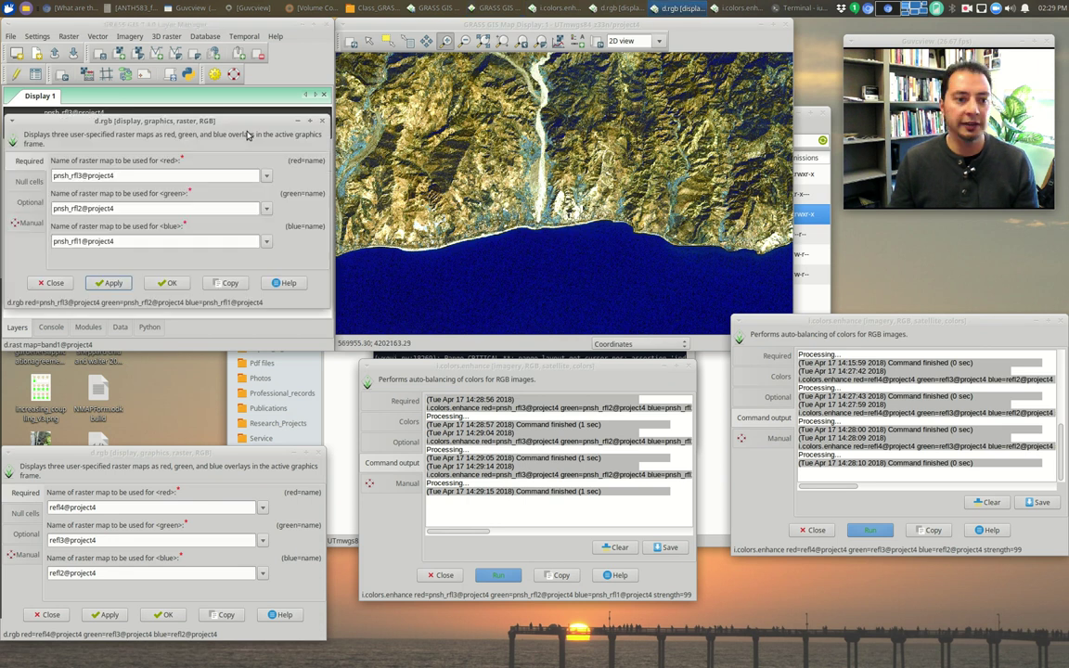
drag(232, 115, 412, 222)
- Change the pan-sharpened d.rgb layer's maps to refl3 for red, refl2 for green and refl3 for blue
click(441, 269)
scroll(330, 381, down, 3)
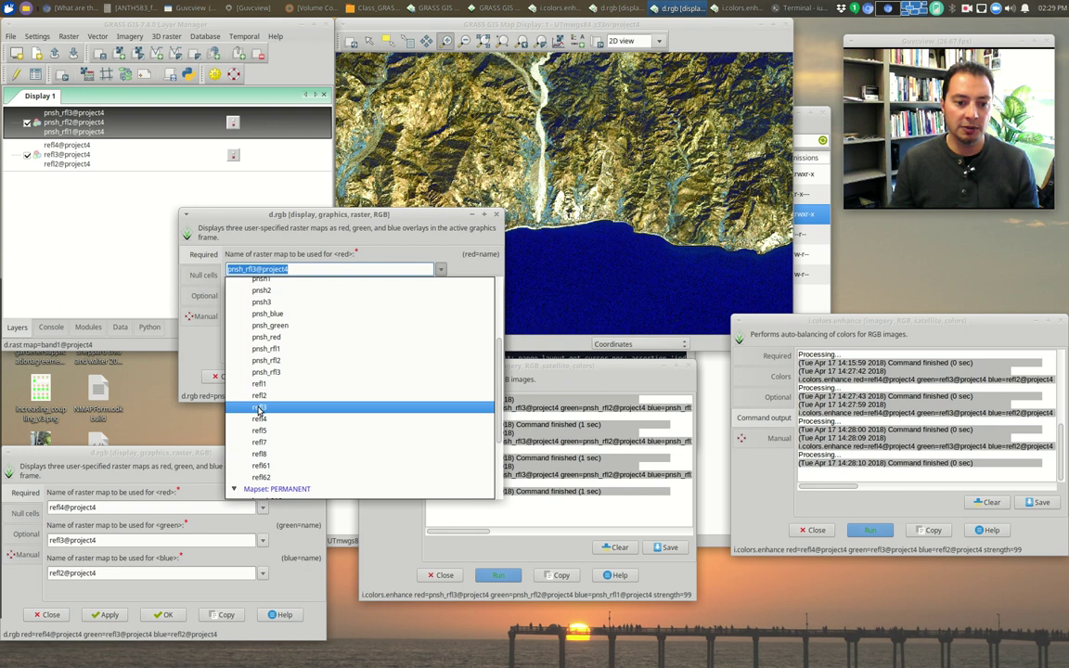
click(258, 409)
click(441, 302)
scroll(310, 469, down, 5)
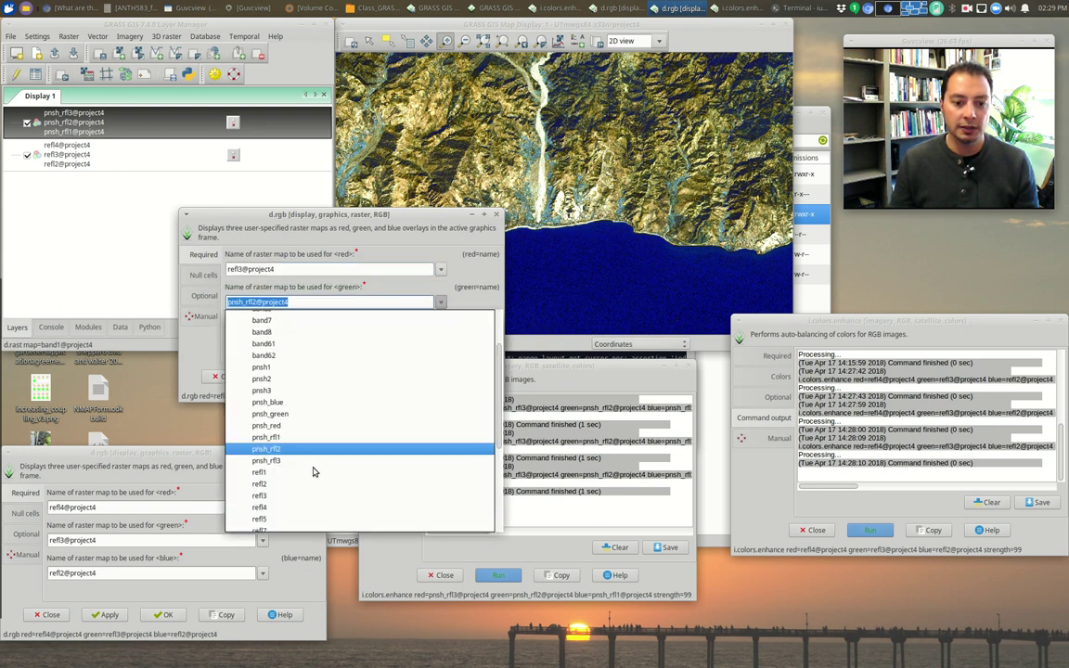
click(260, 420)
click(389, 335)
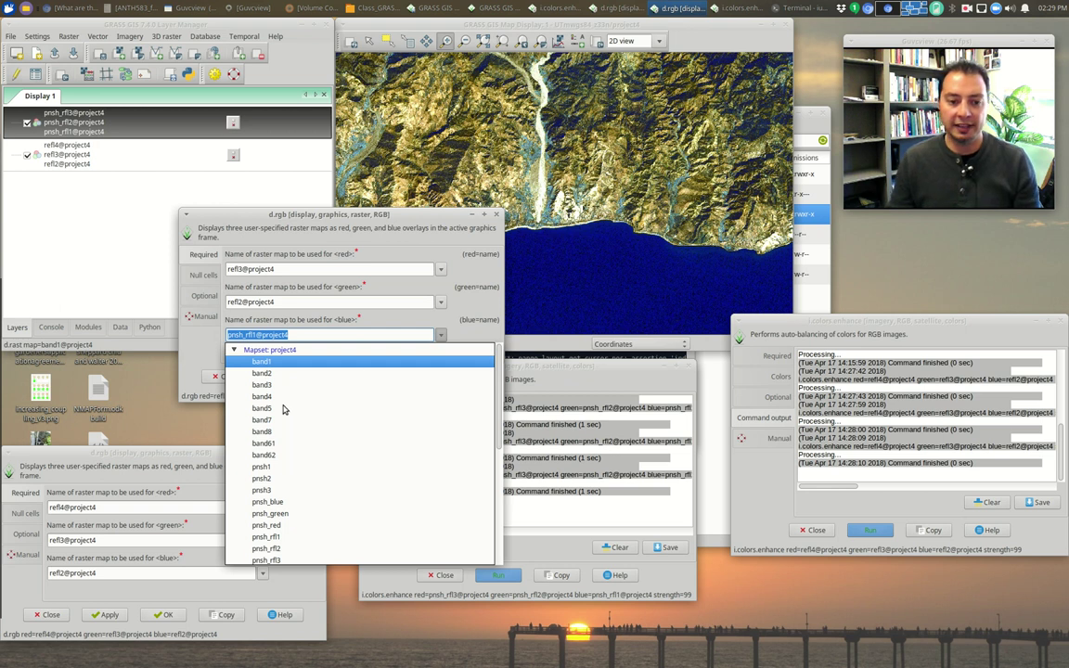
scroll(320, 427, down, 4)
click(261, 478)
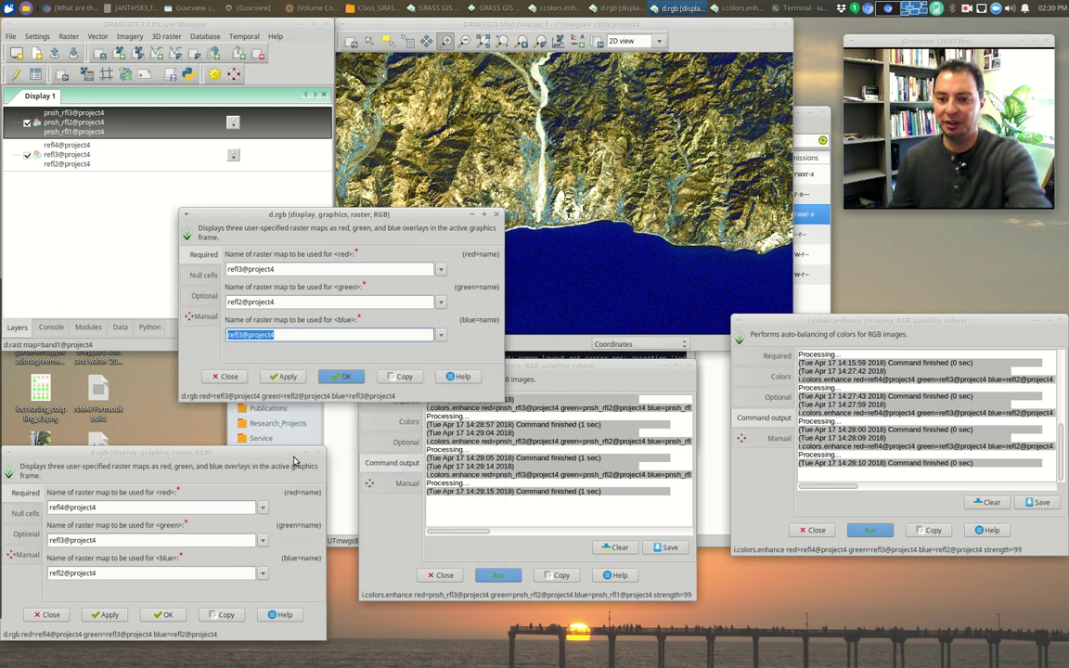
- Apply the new band assignment and compare the composite with the color infrared layer beneath it by toggling its visibility
click(340, 378)
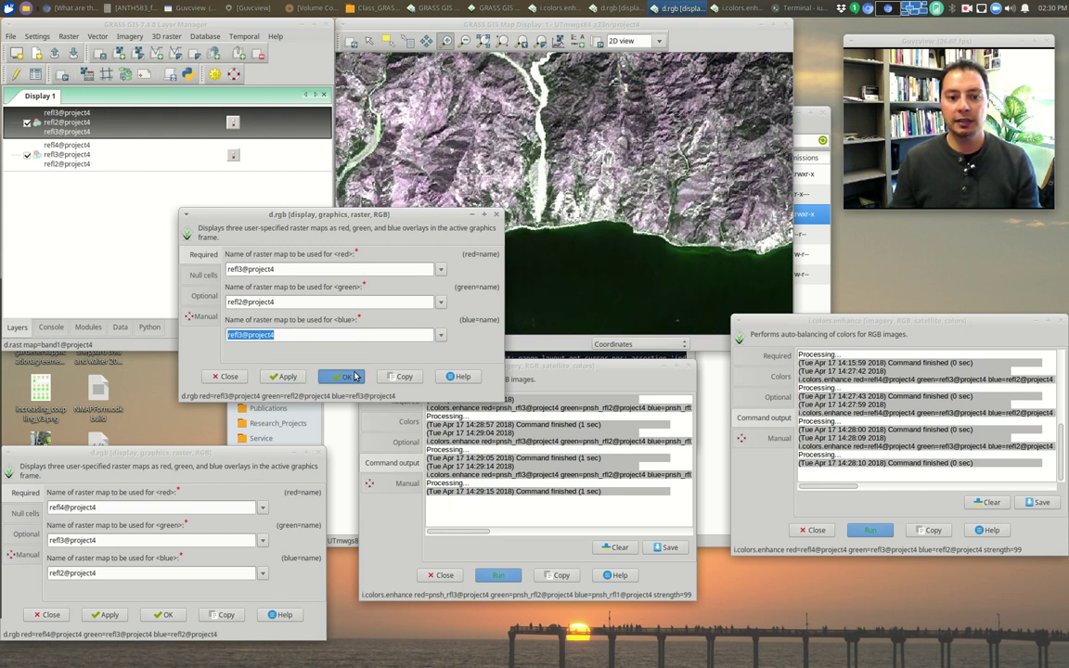
click(344, 376)
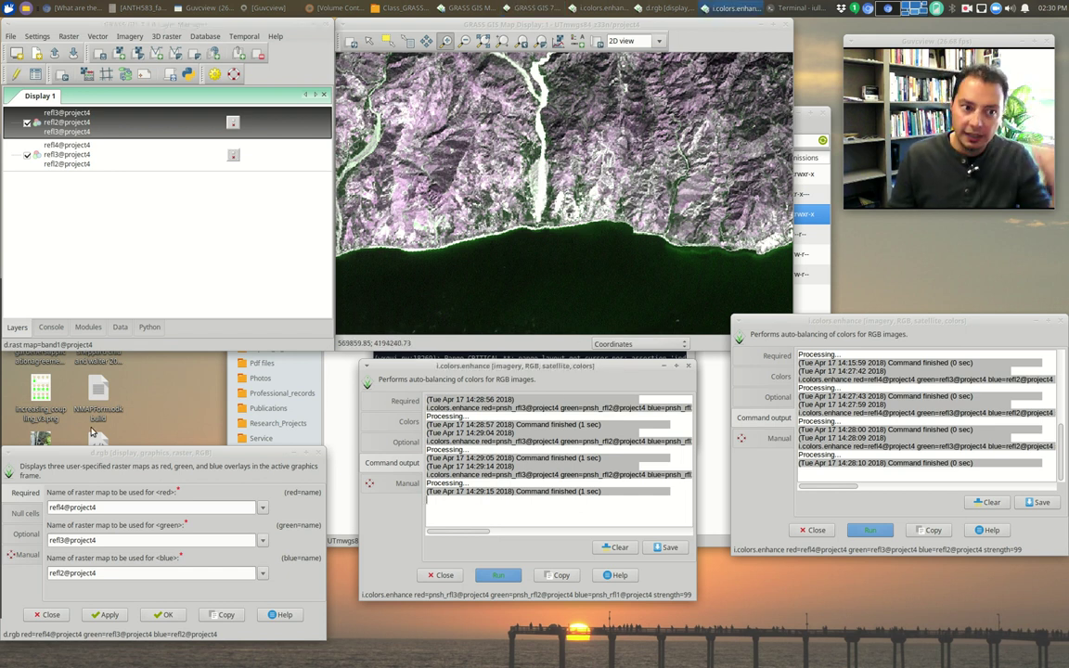
click(26, 125)
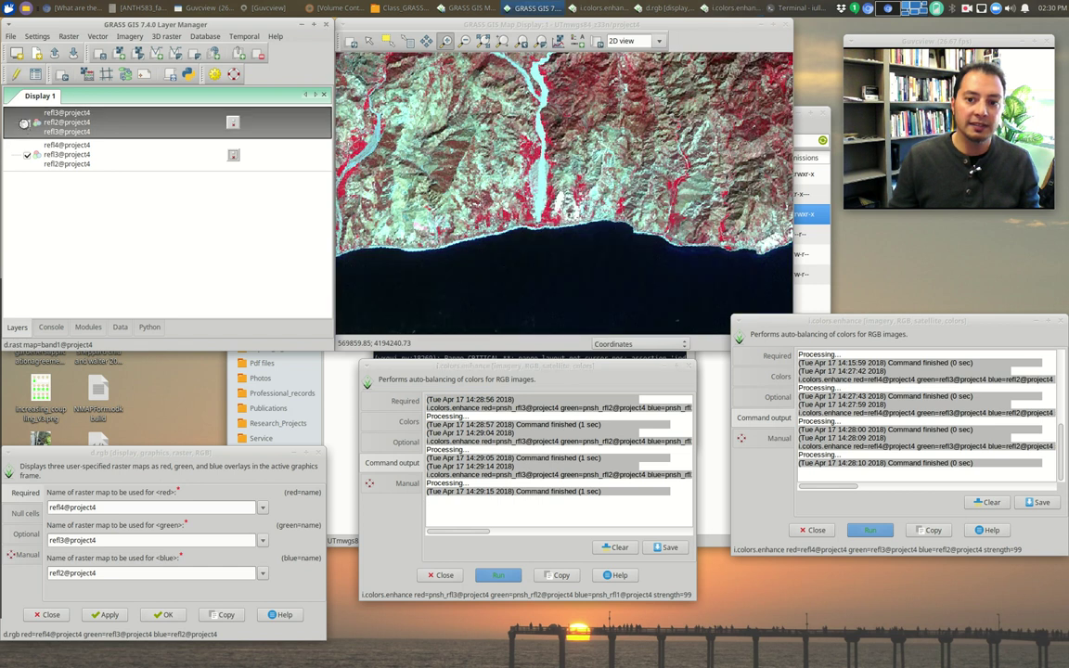
click(26, 123)
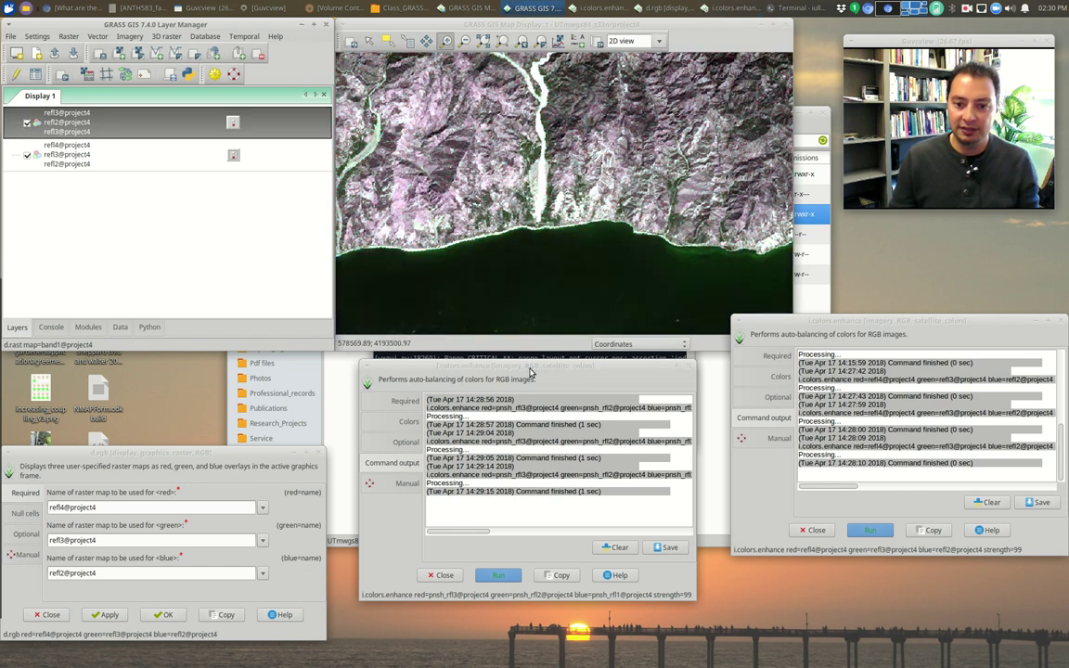
- Set the red, green and blue channels of i.colors.enhance to refl3, refl2 and refl1 instead of the pan-sharpened bands
click(395, 406)
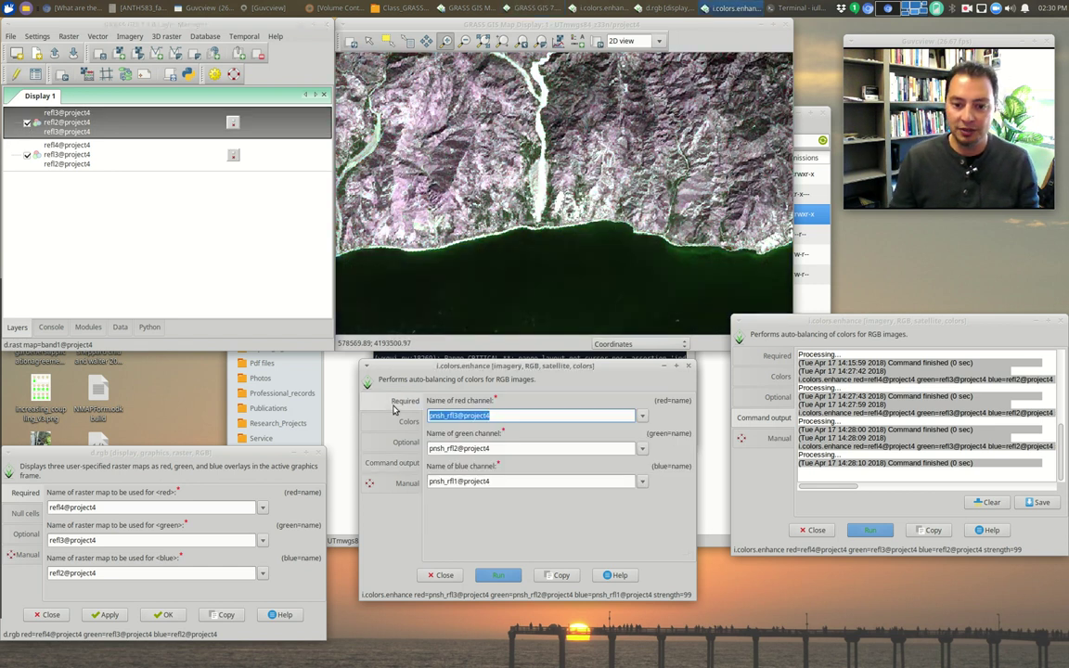
click(642, 416)
scroll(549, 443, down, 6)
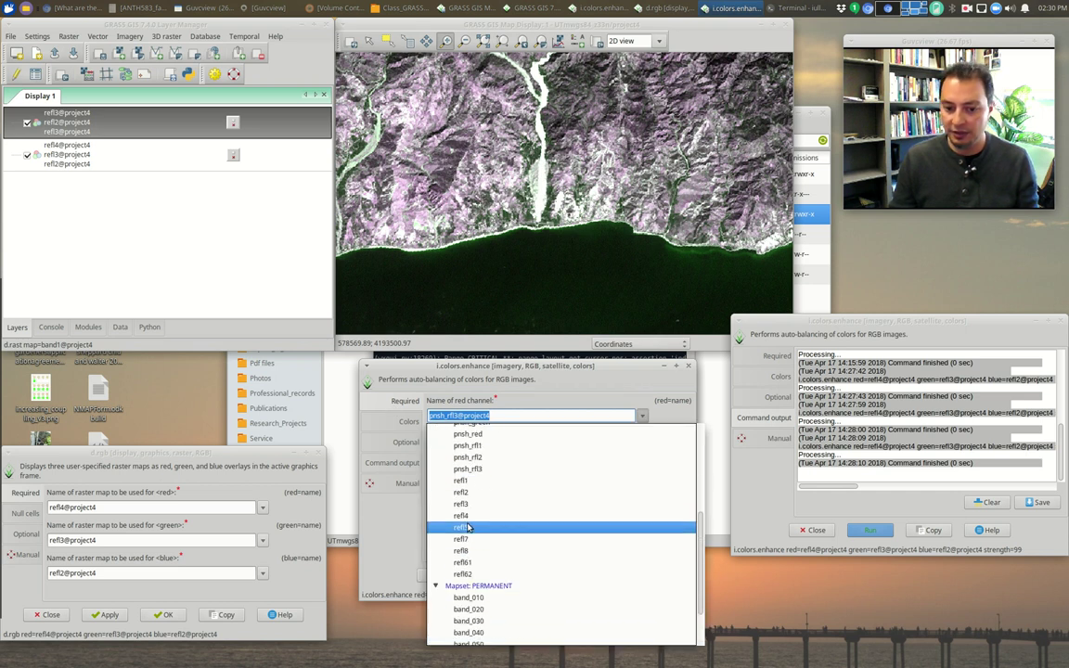
click(462, 505)
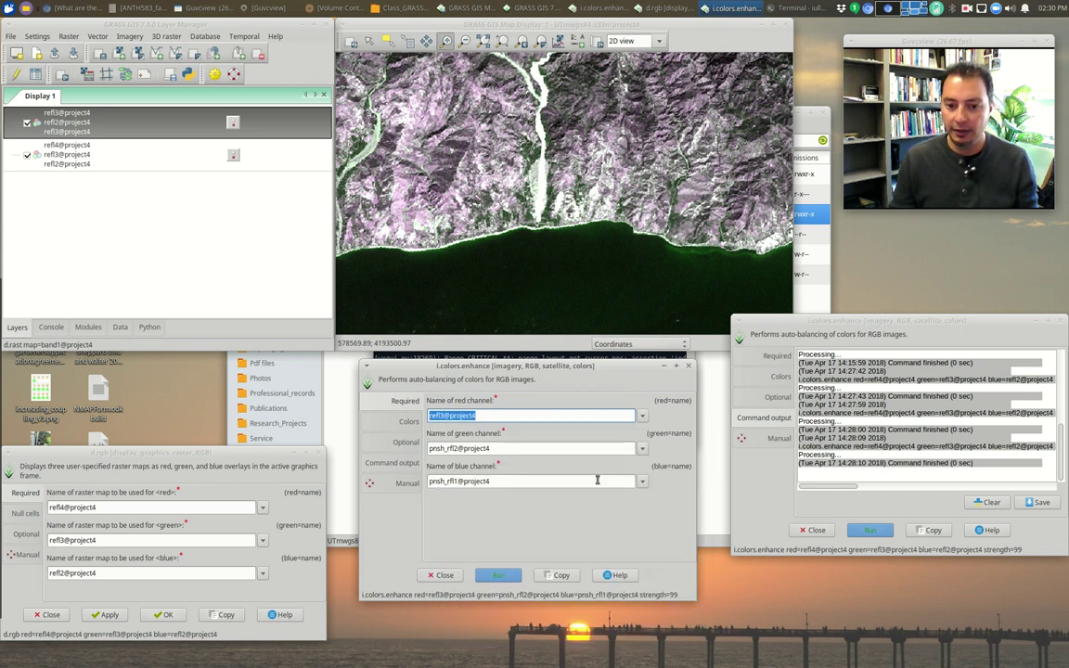
click(640, 449)
scroll(519, 399, down, 5)
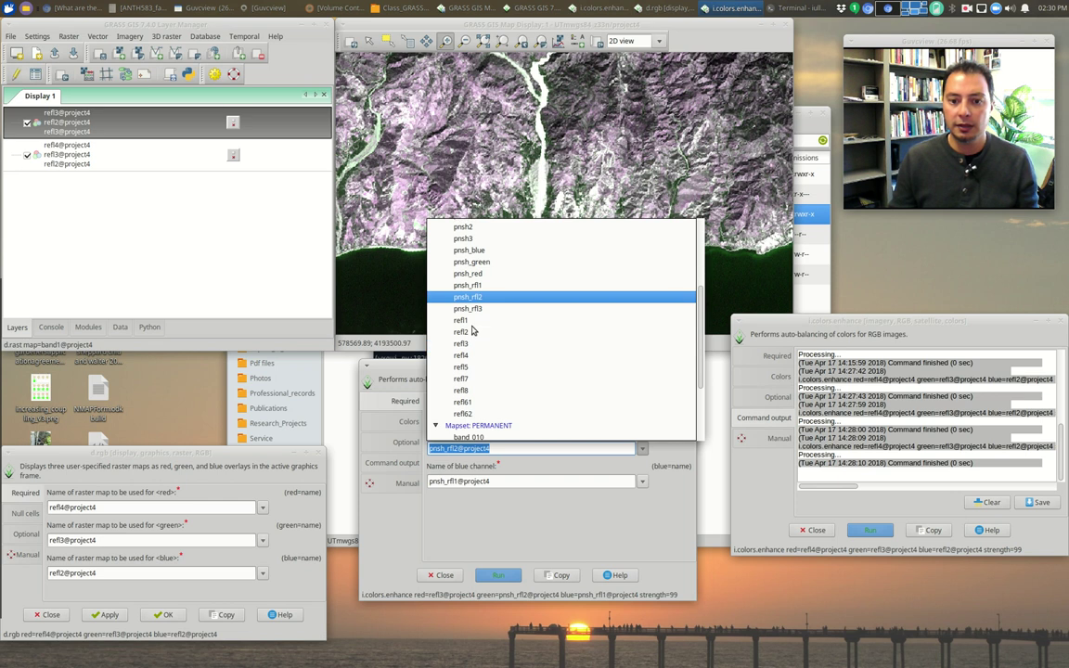
click(455, 336)
click(642, 481)
scroll(489, 454, down, 4)
click(461, 379)
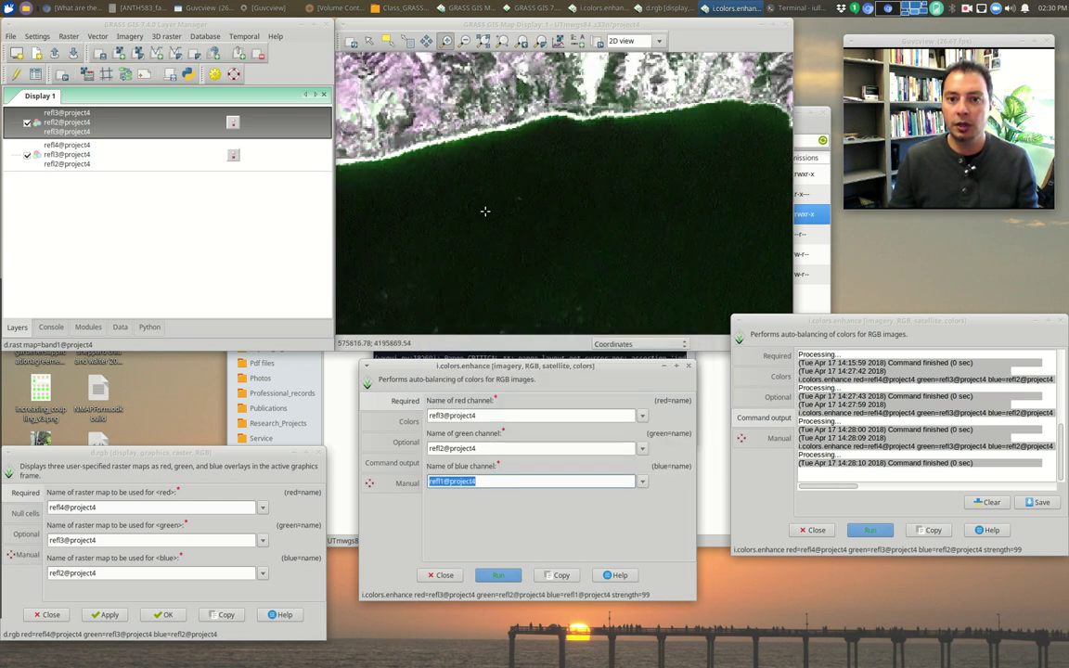
- Restore the previous map extent and run the color balancing on refl3, refl2 and refl1 with strength 99
click(522, 46)
click(522, 46)
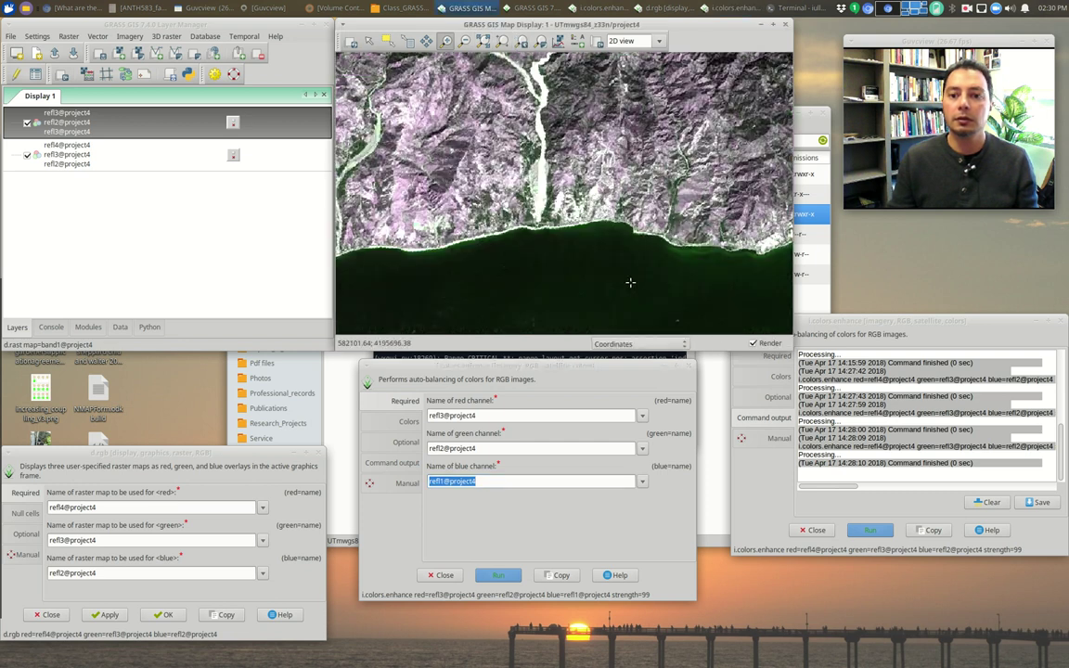
click(498, 575)
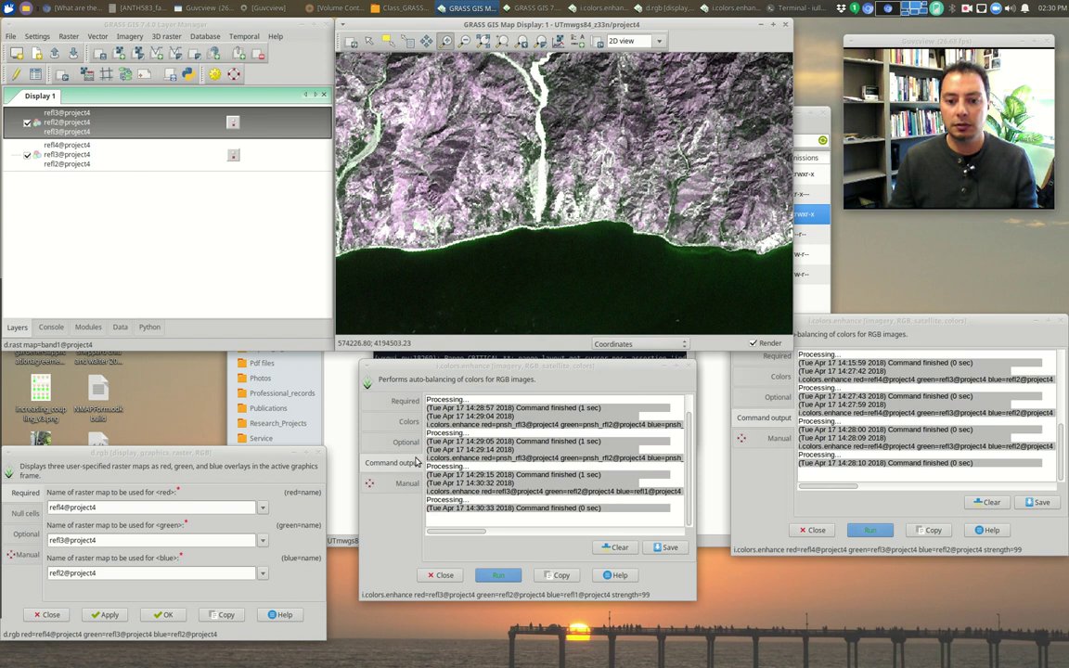
click(492, 577)
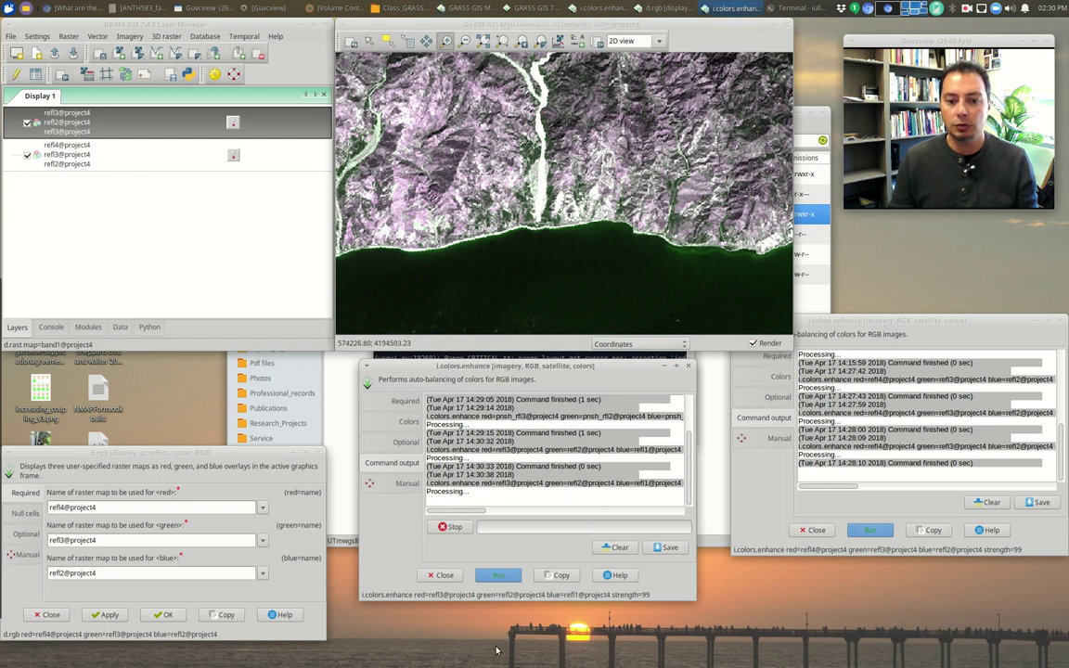
- Toggle the refl3/refl2/refl3 composite layer's visibility to compare it with the refl4/refl3/refl2 composite beneath
click(408, 423)
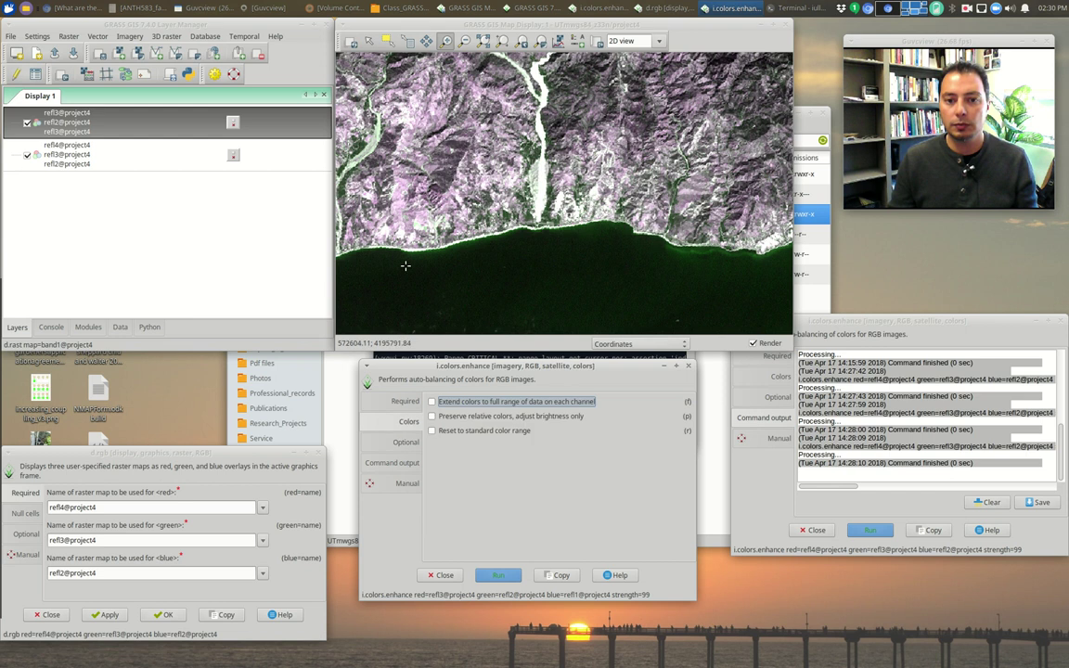
click(354, 42)
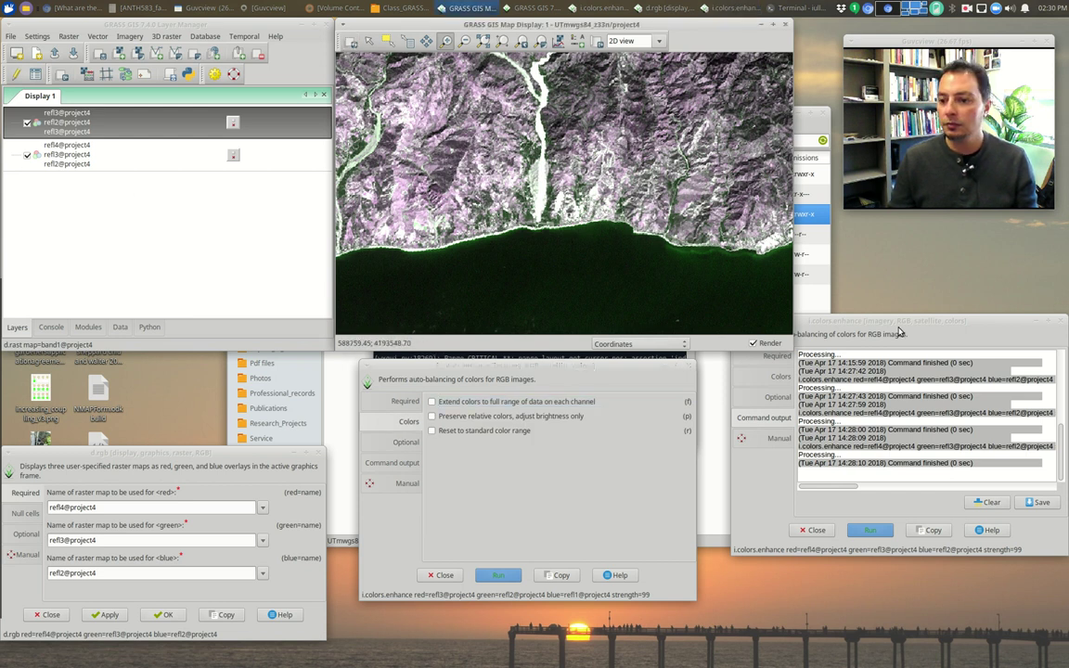
drag(899, 332, 847, 373)
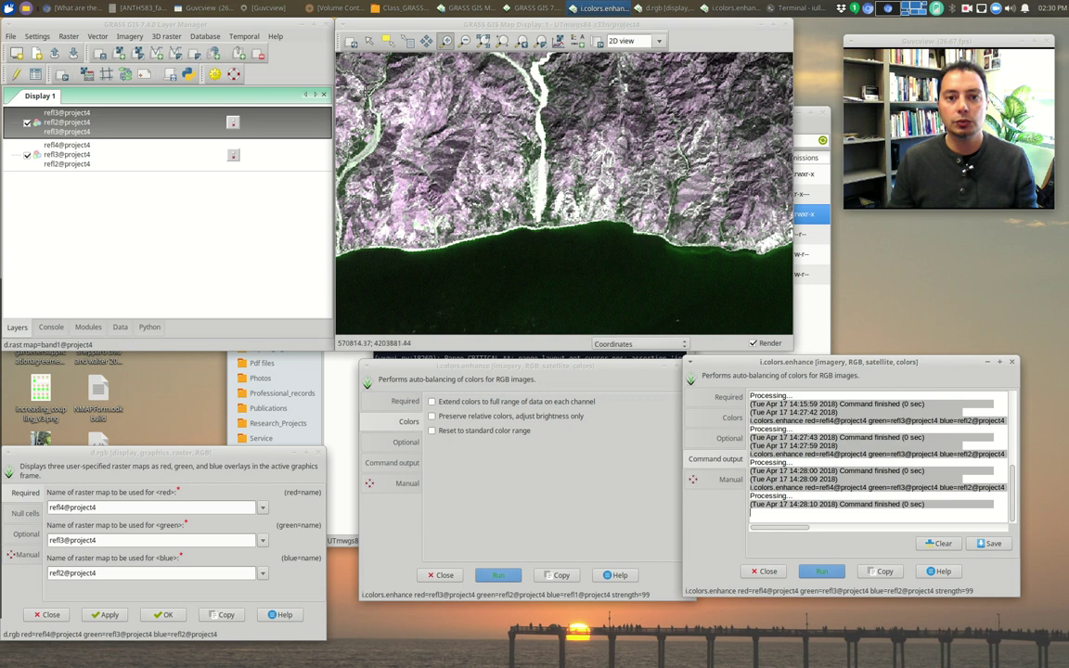
click(26, 121)
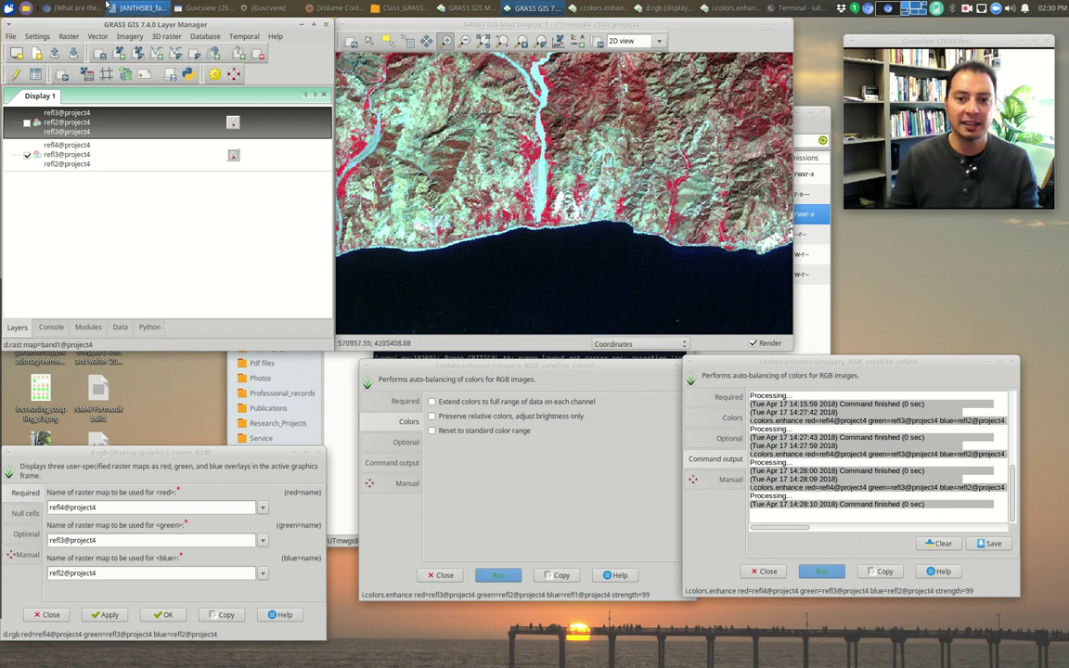
click(27, 121)
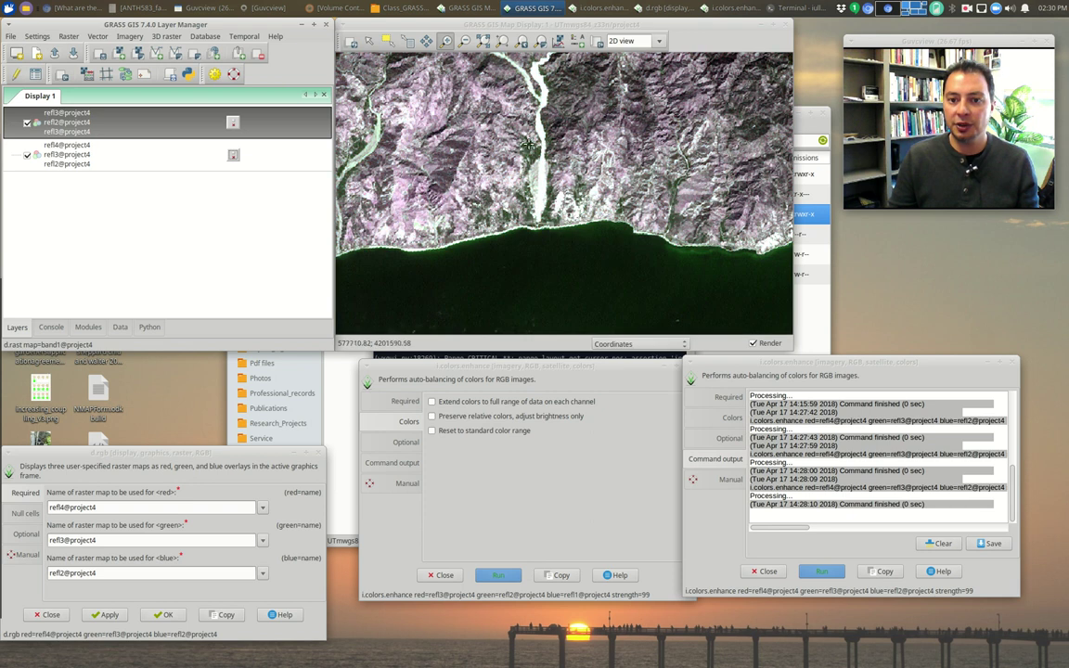
click(27, 122)
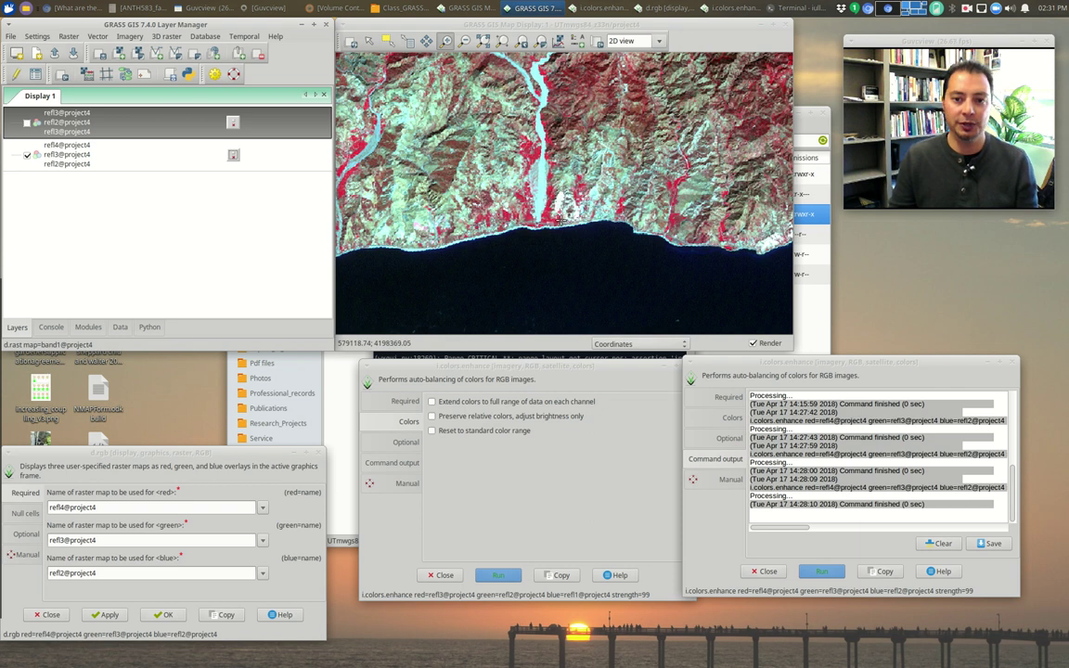
- Consult the band combination table in the project description, and rerun color enhancement for refl4, refl3 and refl2 with colors extended to each channel's full range
click(156, 8)
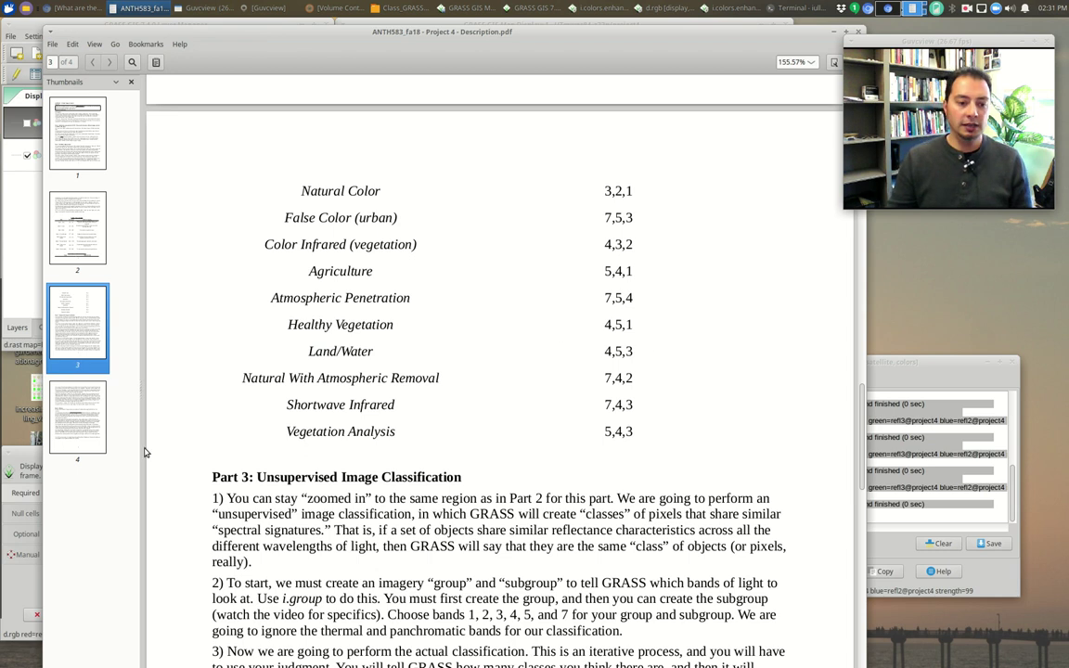
click(926, 381)
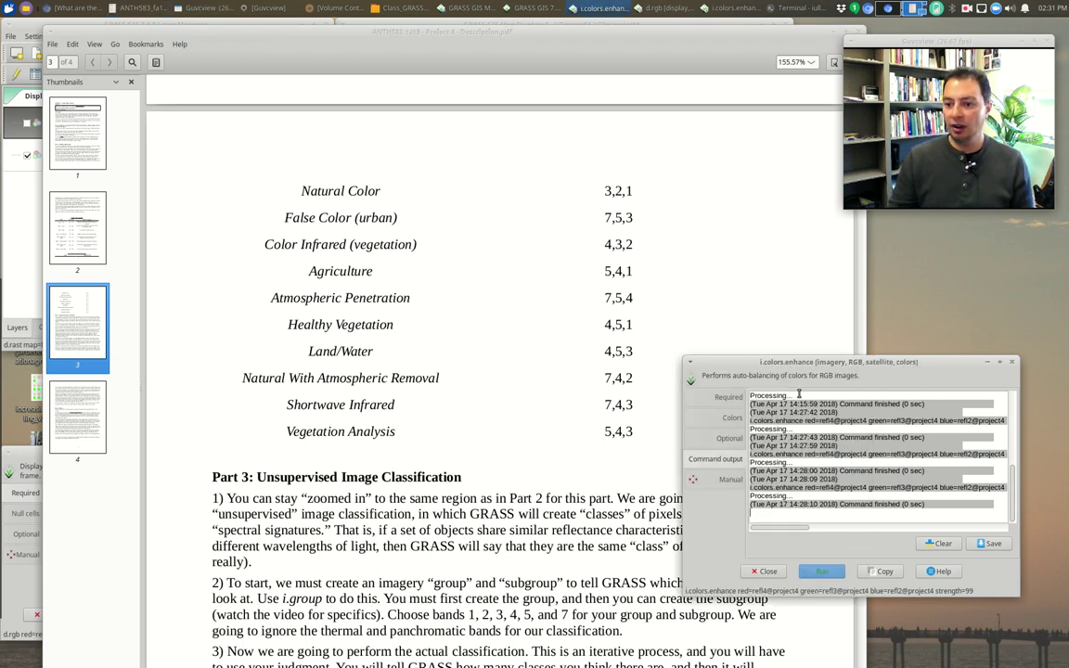
click(733, 418)
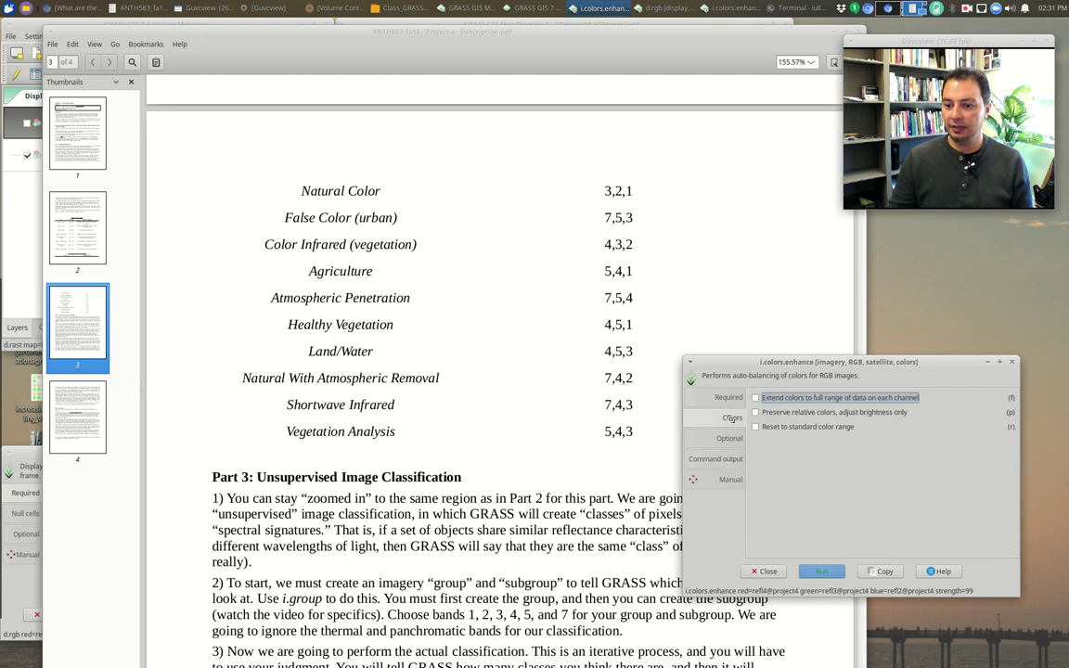
click(756, 427)
click(756, 398)
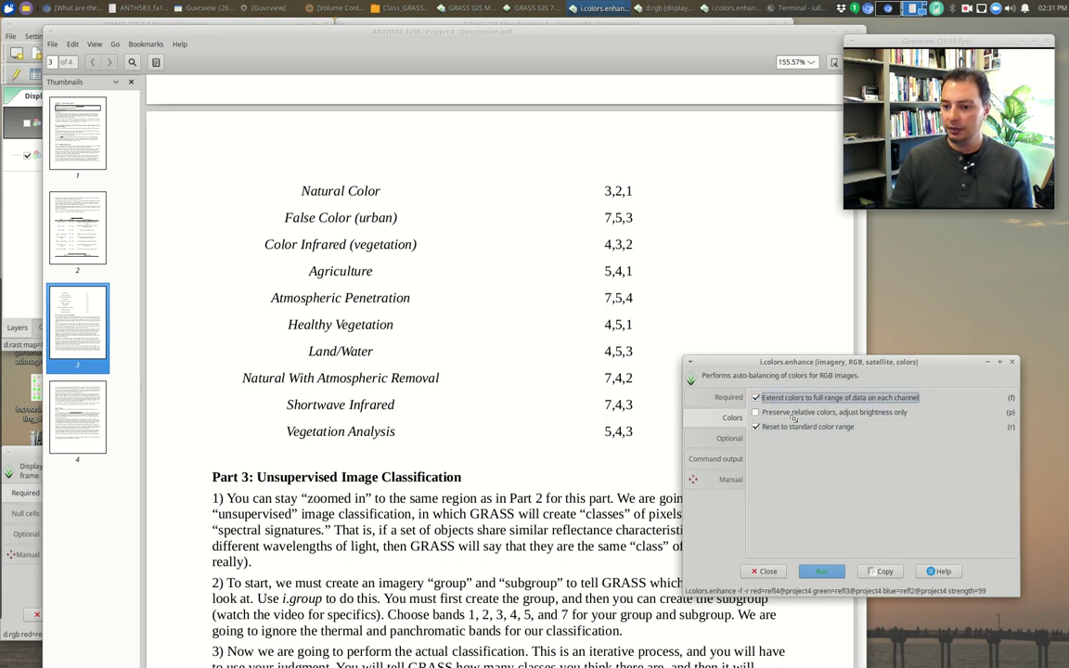
click(821, 570)
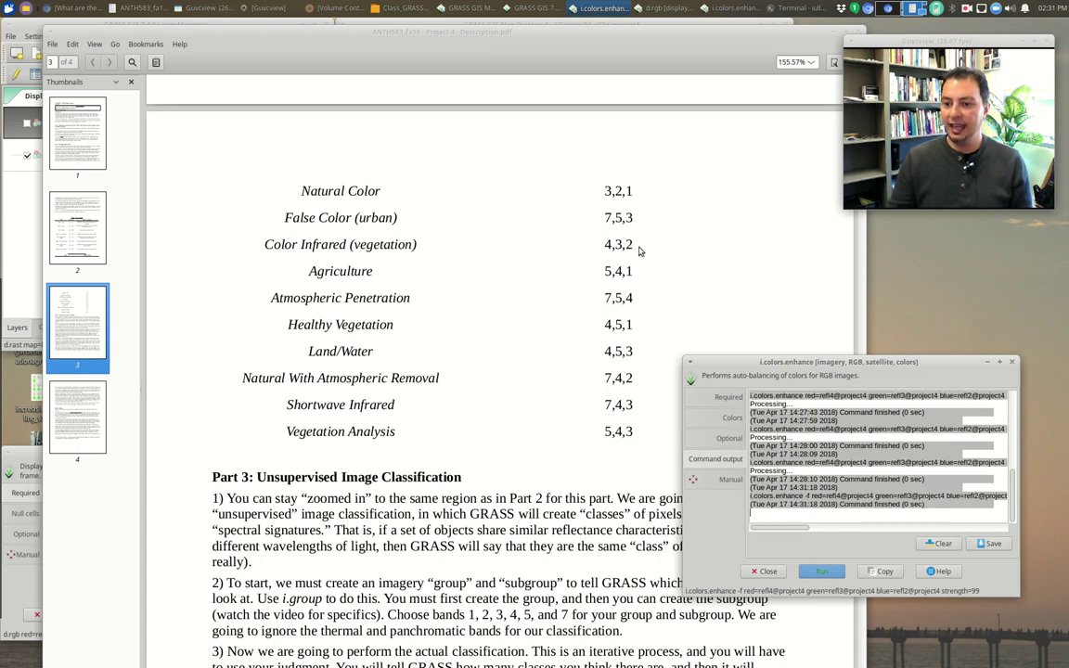
- Put the project description away and rerun the color enhancement for the refl3, refl2 and refl1 channels
click(620, 41)
click(832, 35)
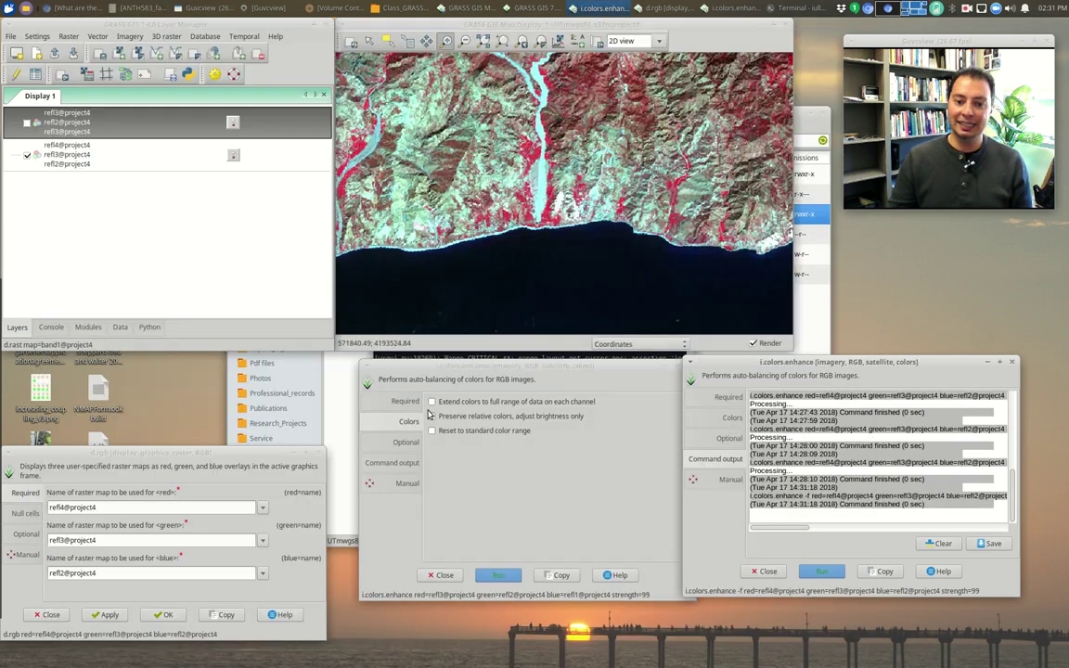
double_click(506, 567)
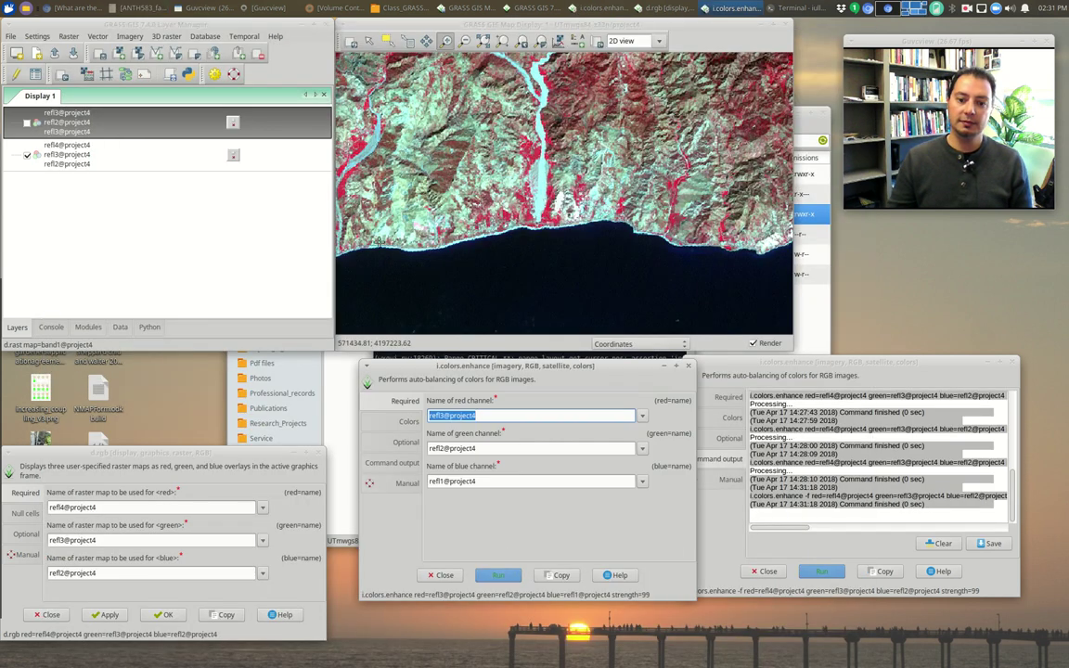
- Show the refl3/refl2/refl3 composite layer again and change its blue channel to refl1@project4
click(27, 122)
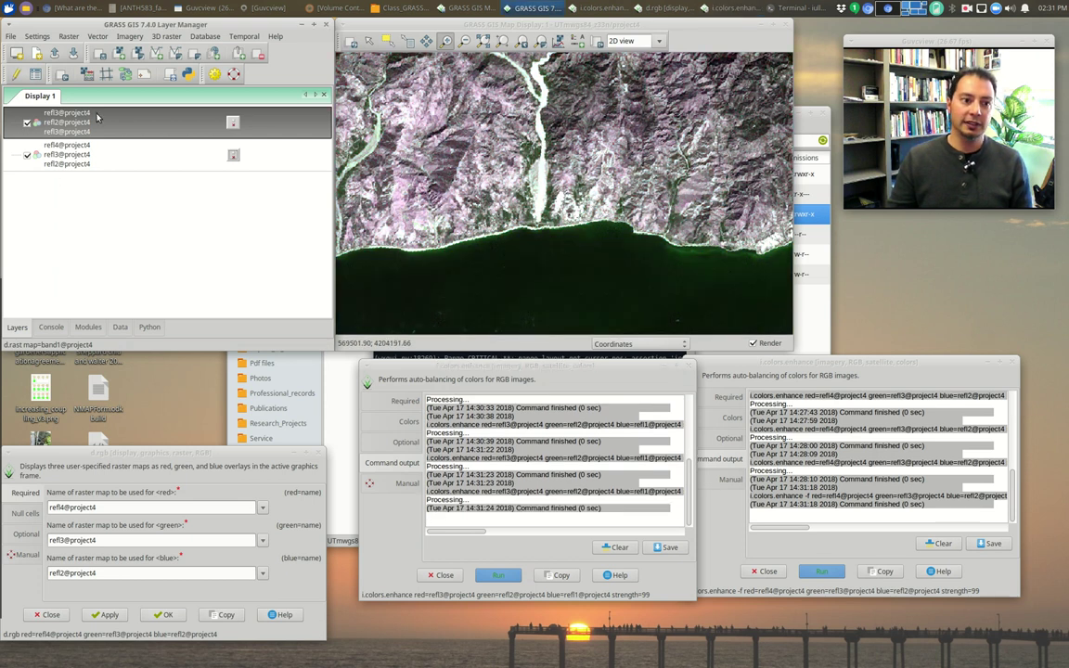
double_click(65, 117)
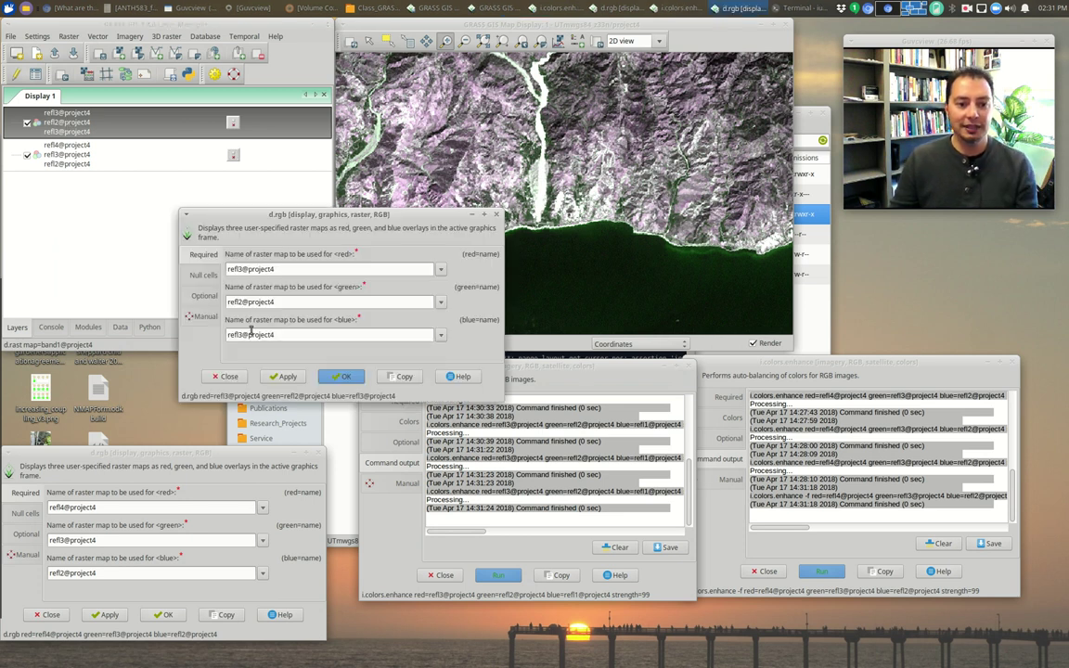
click(440, 336)
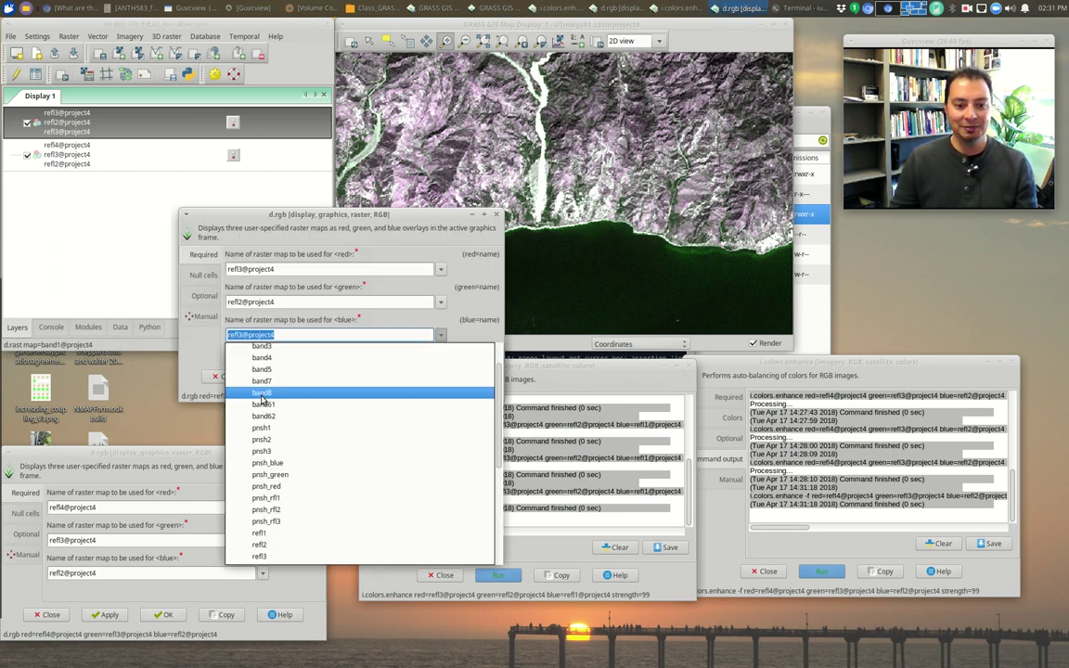
click(258, 533)
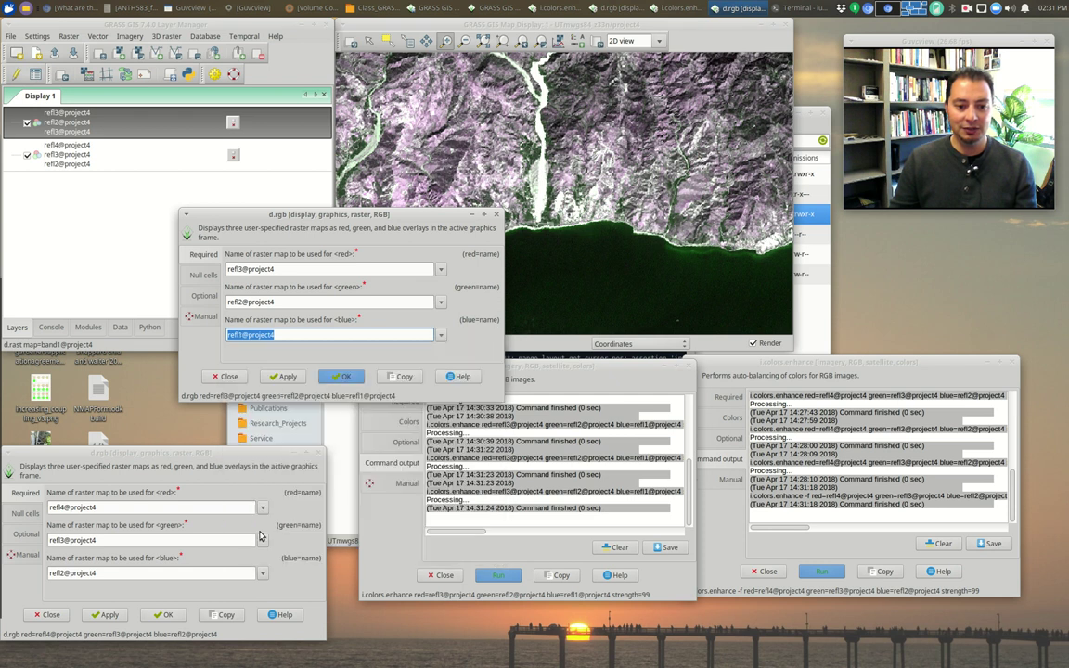
click(342, 376)
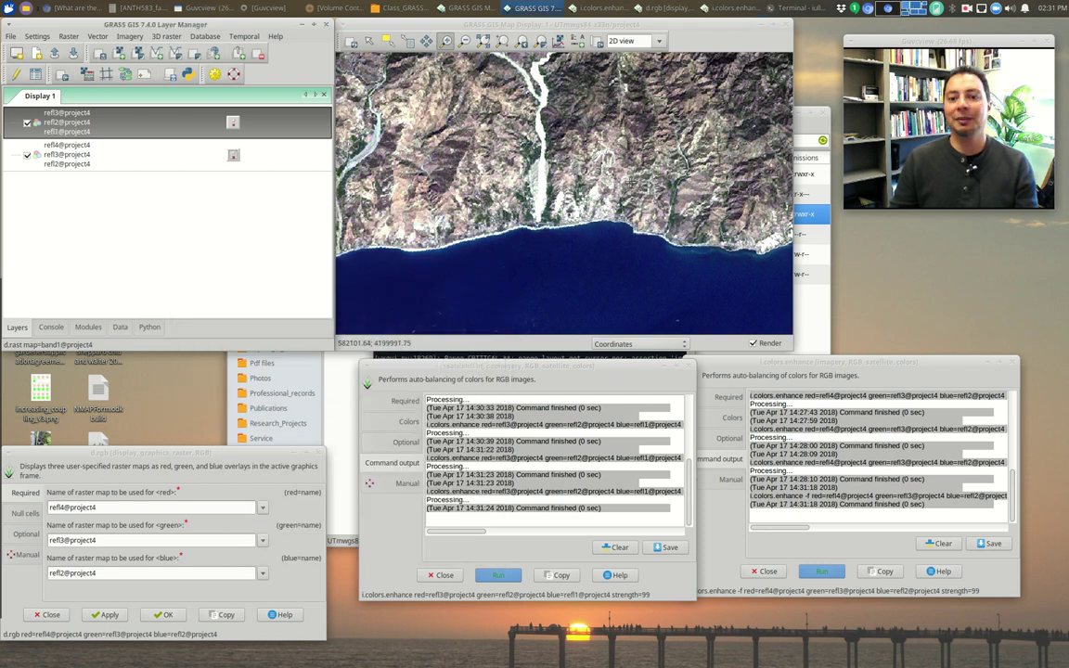
- Toggle the natural color composite's visibility repeatedly to compare it with the refl4/refl3/refl2 infrared composite, leaving it hidden
click(27, 123)
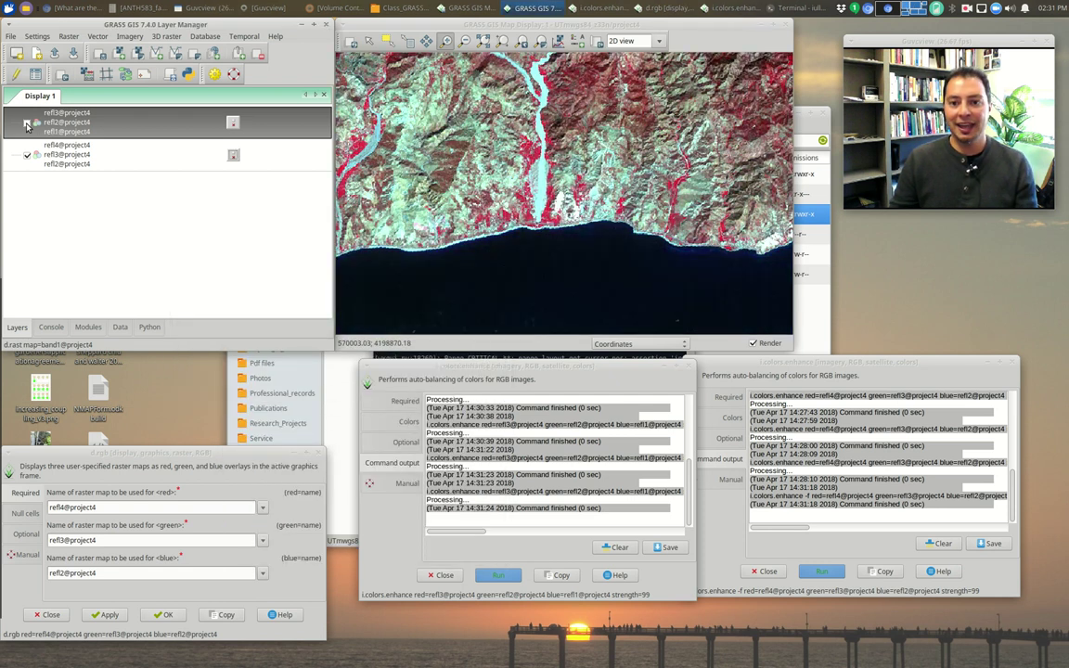
click(27, 124)
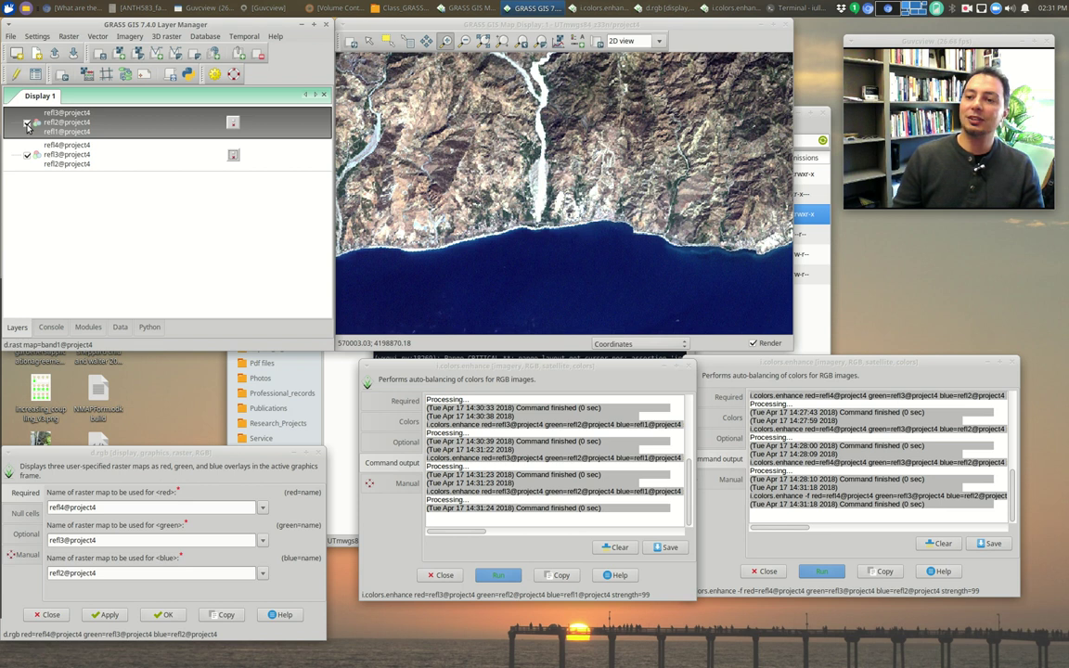
click(26, 125)
click(26, 124)
click(26, 125)
click(26, 124)
click(26, 124)
click(26, 124)
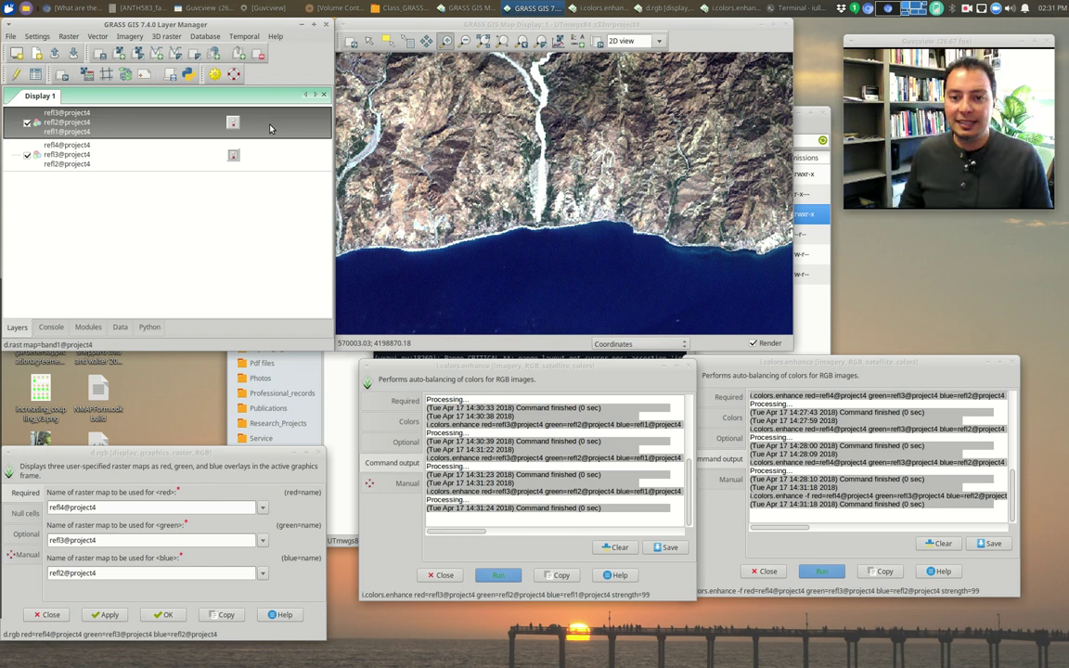
click(26, 123)
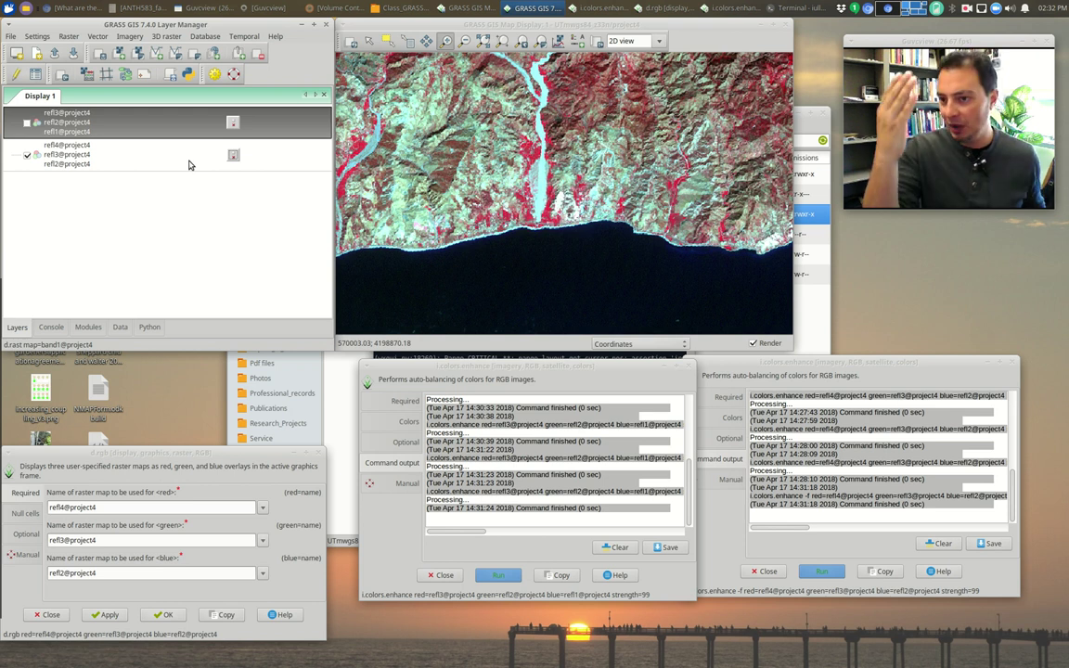
- Start an RGB composite with r.composite, using refl3 for red, refl2 for green and refl1 for blue
click(71, 36)
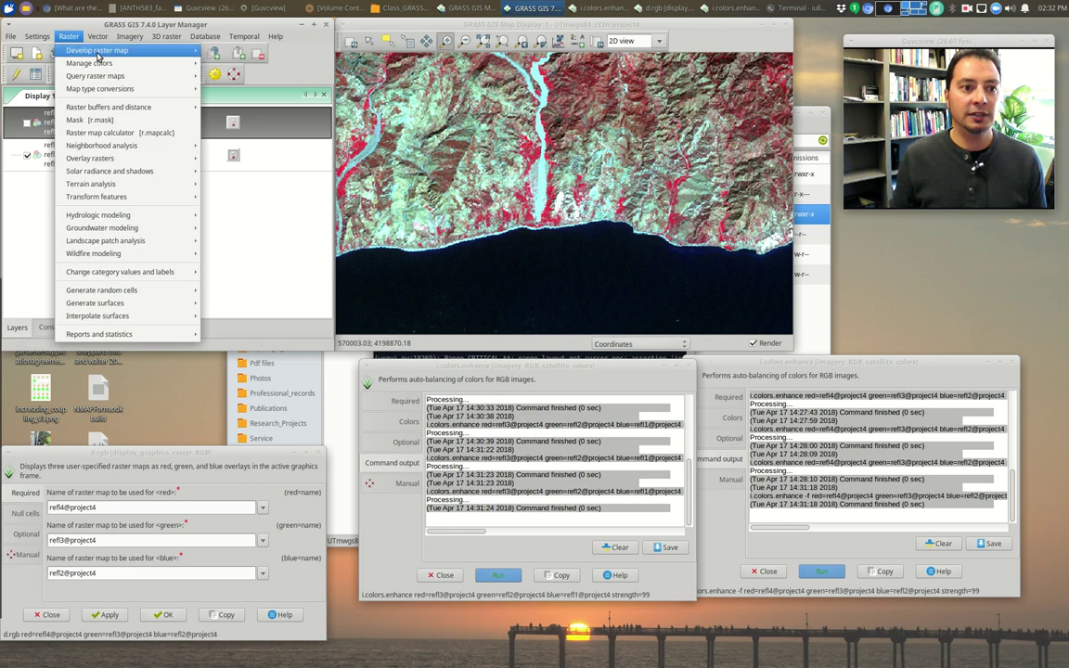
mouse_move(106, 67)
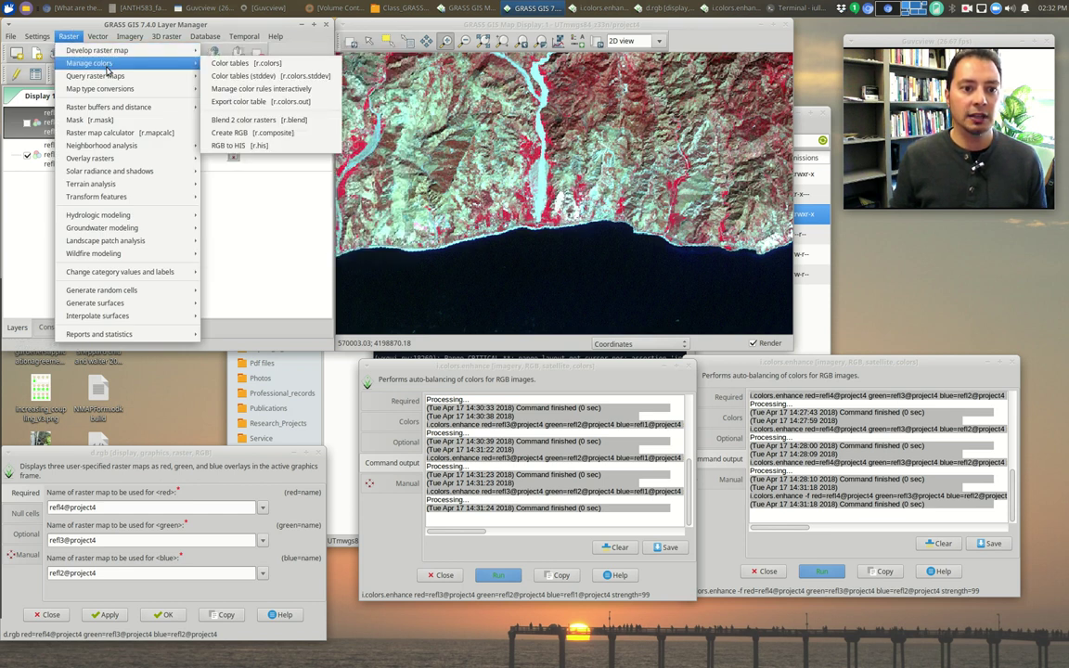
click(297, 138)
click(639, 269)
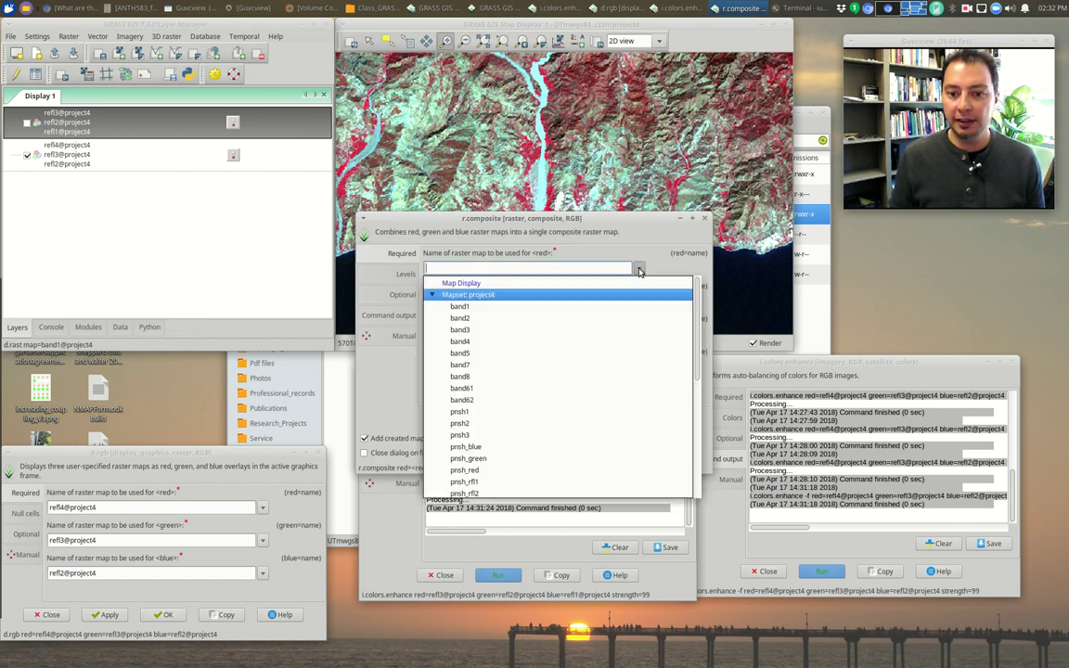
scroll(487, 367, down, 5)
click(459, 373)
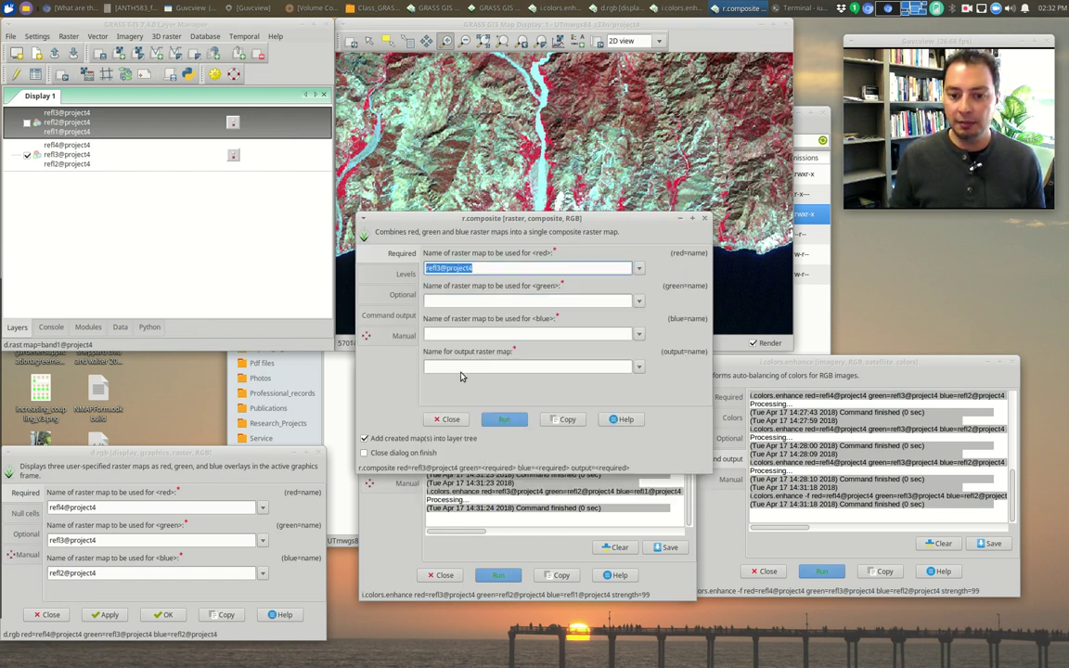
click(638, 301)
scroll(472, 501, down, 5)
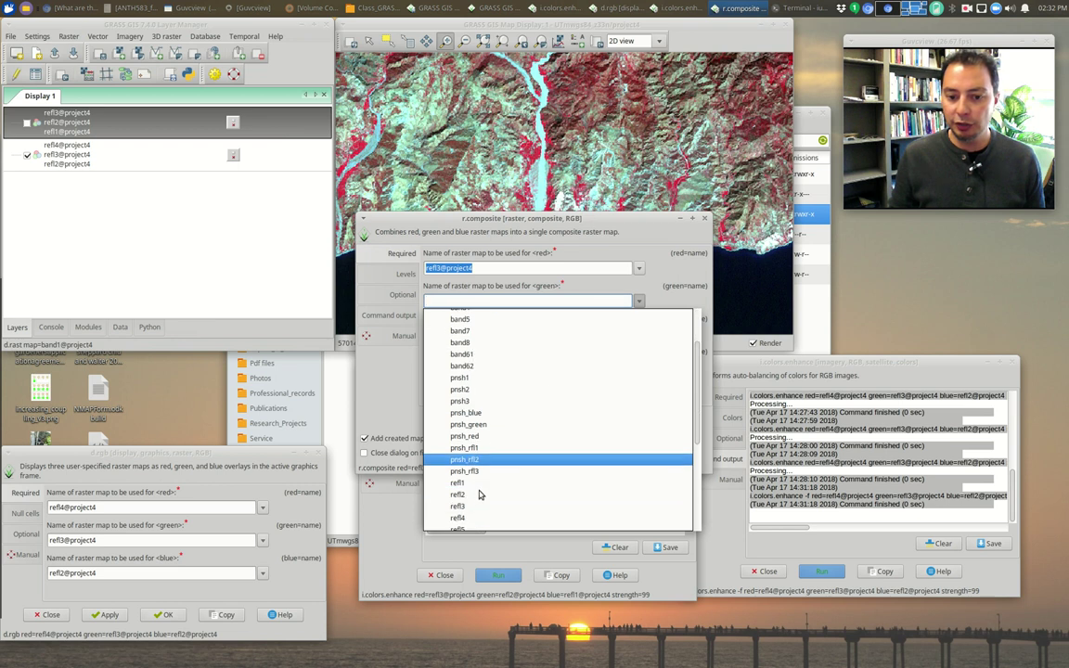
click(478, 494)
click(638, 334)
scroll(472, 464, down, 5)
click(467, 499)
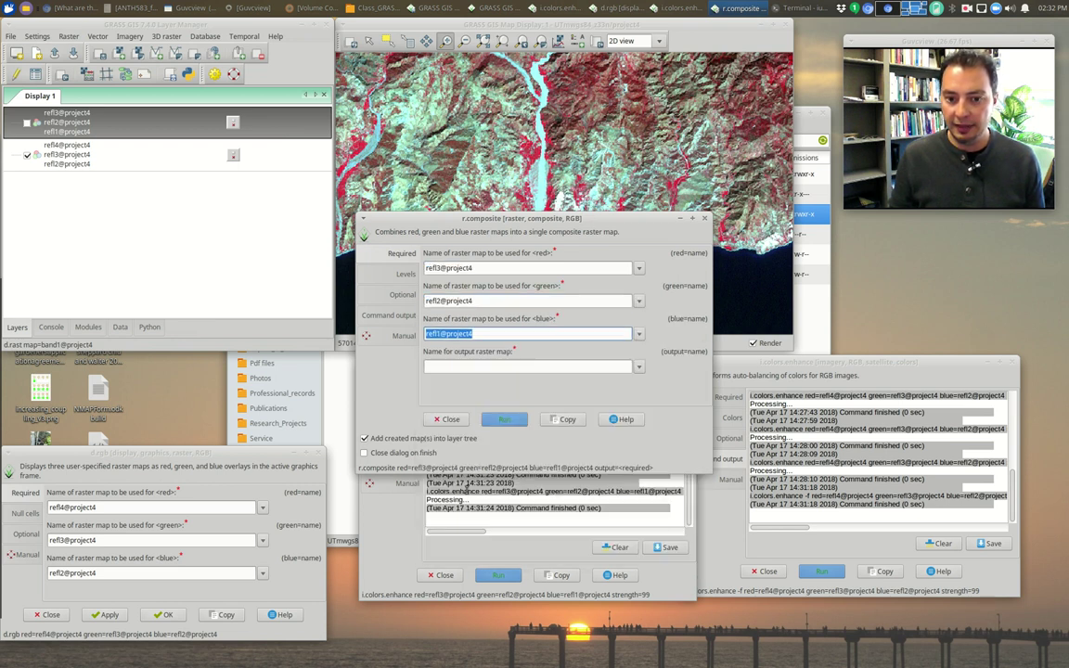
- Name the output raster lsat_normal_color, create it with the default levels, and hide the refl4/refl3/refl2 layer
click(456, 365)
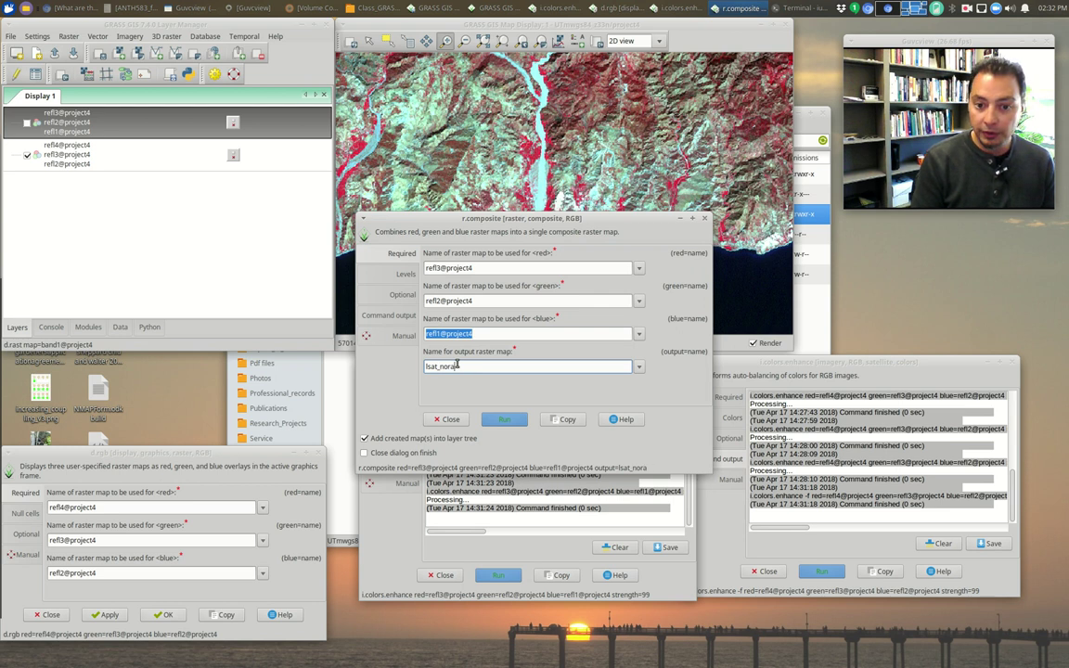
text(lsat_normal_color)
click(392, 276)
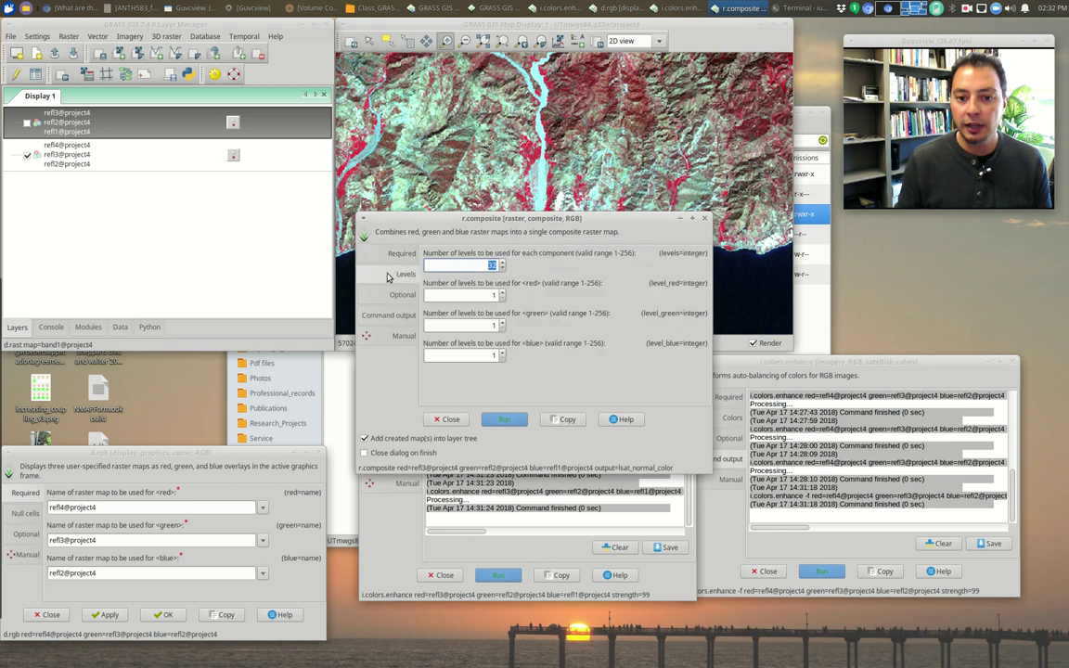
click(409, 294)
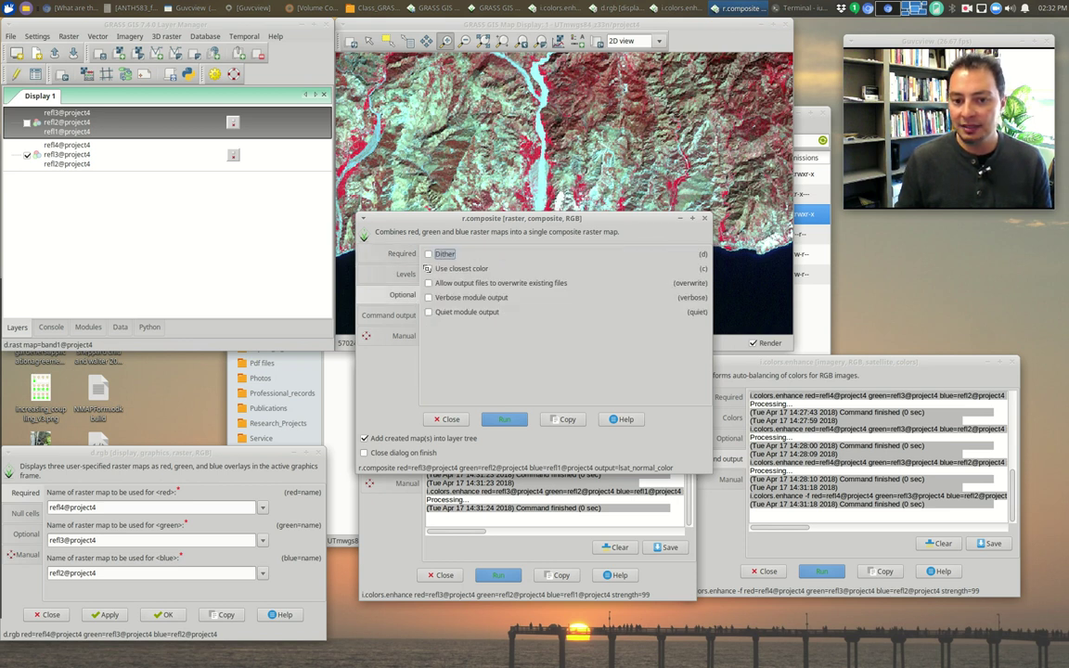
click(499, 419)
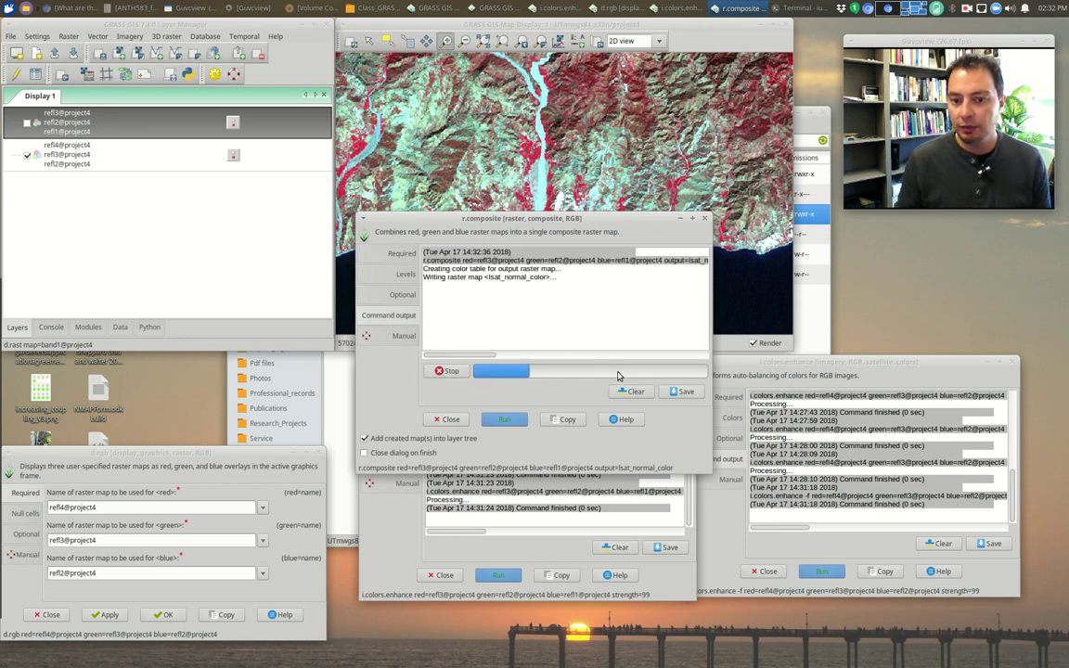
drag(561, 208, 407, 419)
click(28, 153)
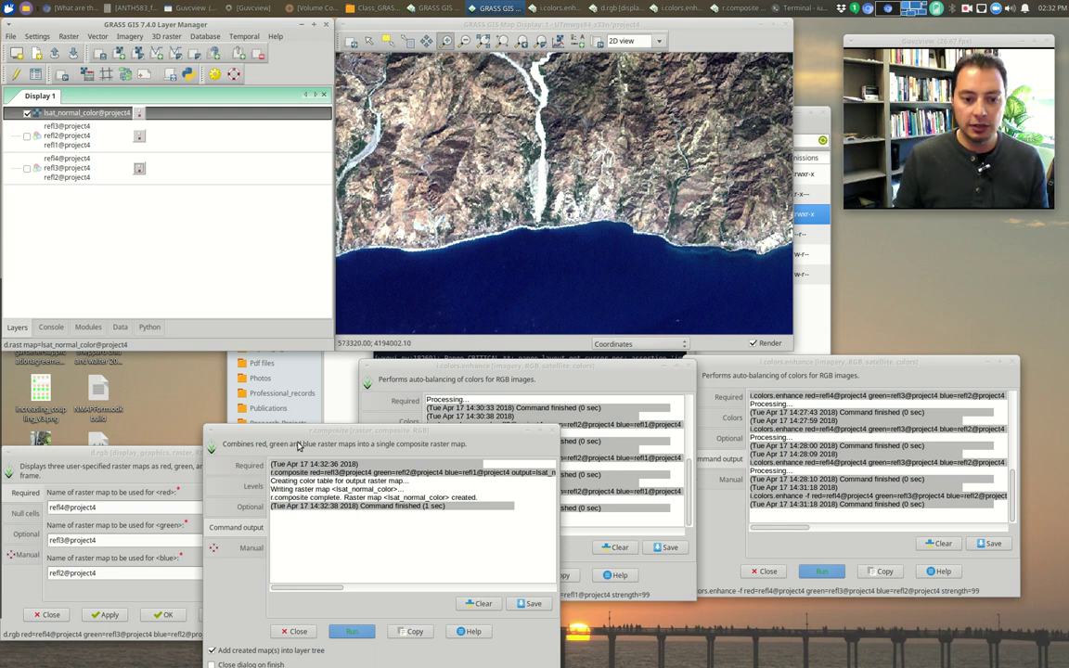
- Set the r.composite inputs to refl4@project4 for red, refl3@project4 for green and refl2@project4 for blue
drag(315, 444, 477, 228)
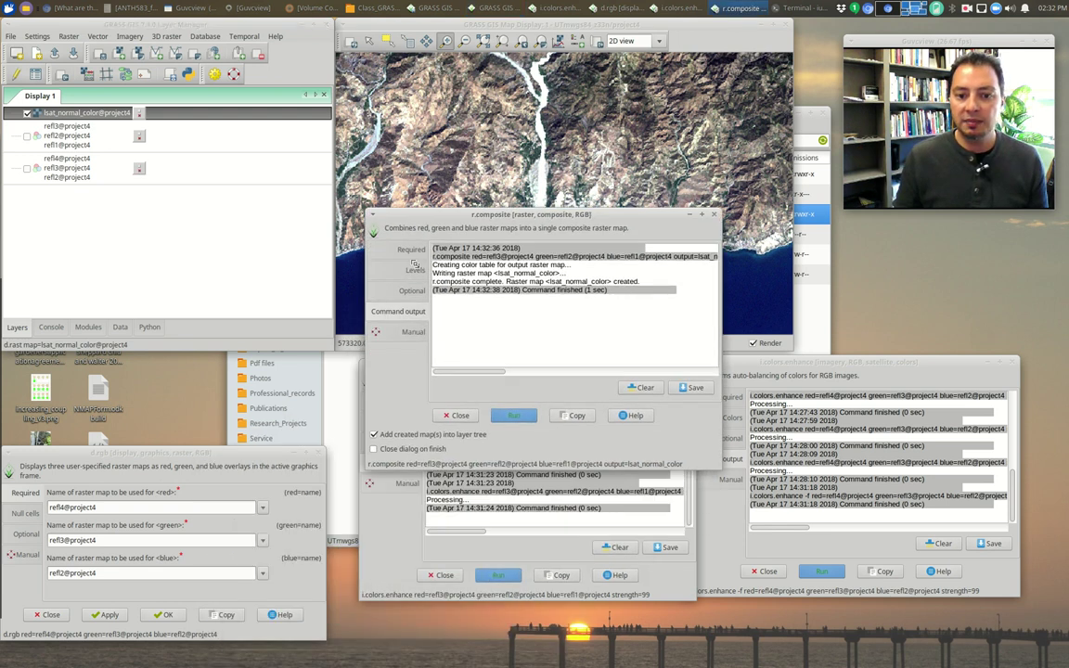
click(409, 249)
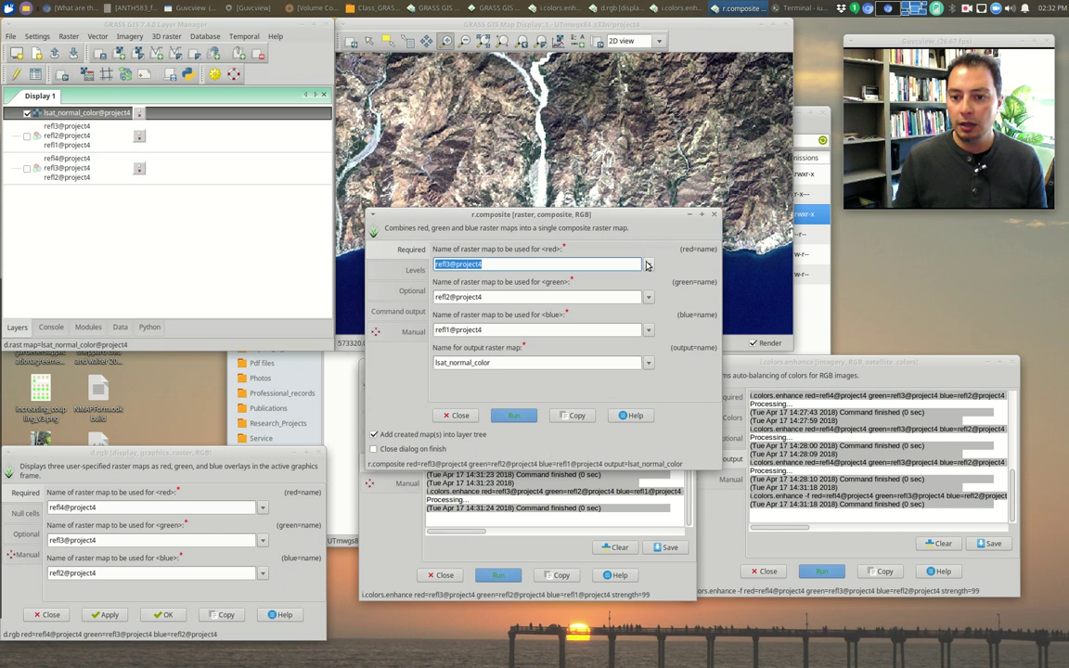
click(648, 264)
scroll(535, 384, down, 2)
click(468, 431)
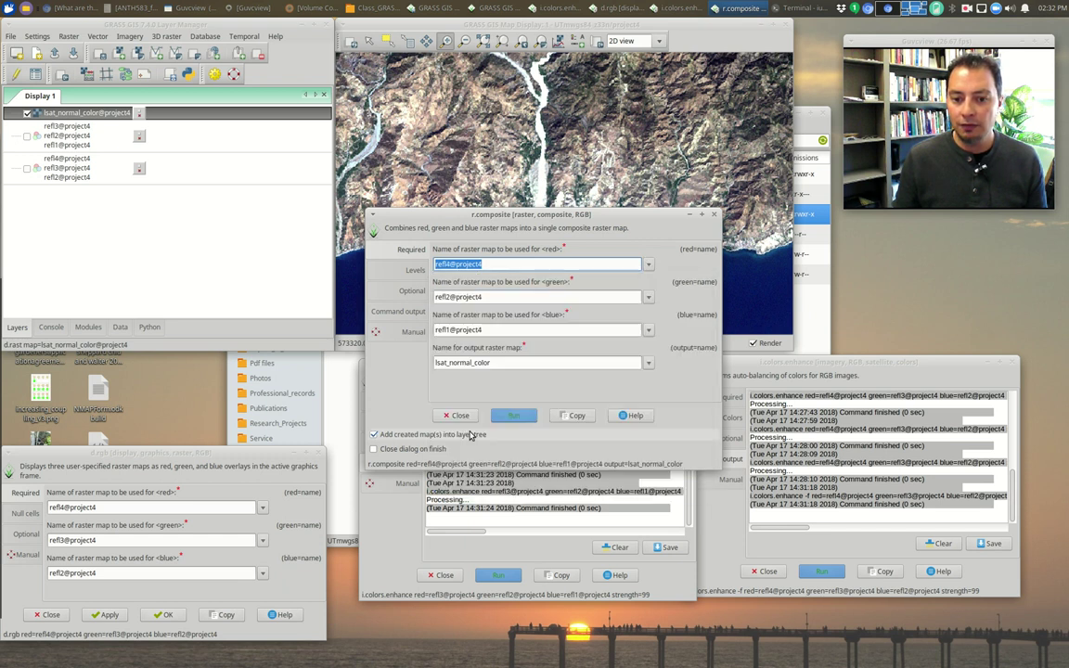
click(648, 296)
scroll(506, 424, down, 2)
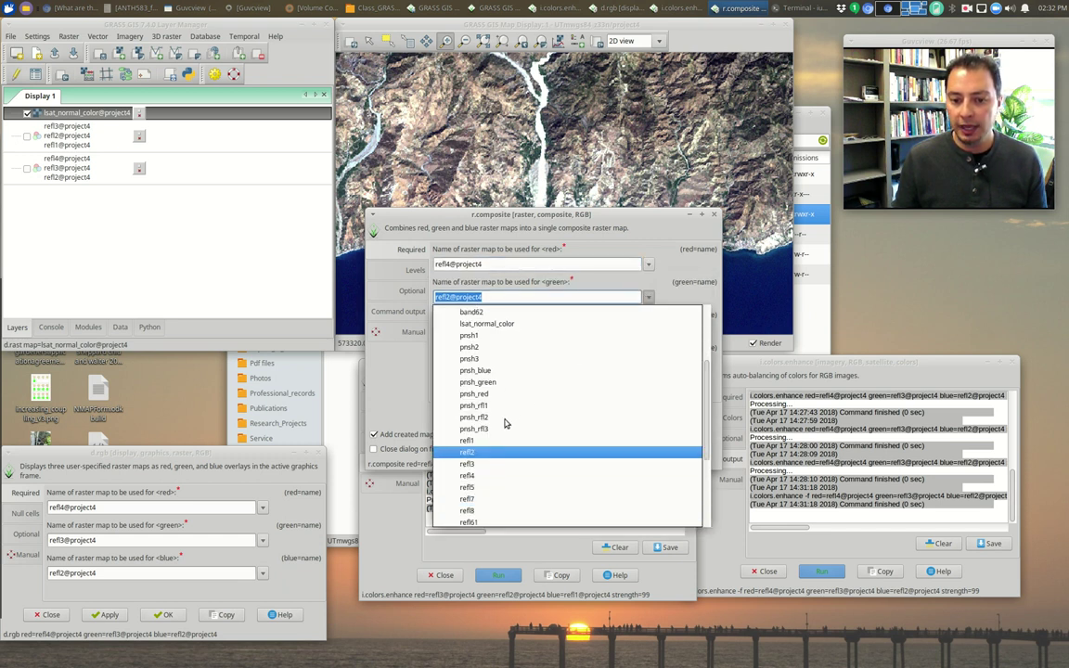
click(469, 464)
click(649, 330)
scroll(492, 436, down, 2)
click(471, 534)
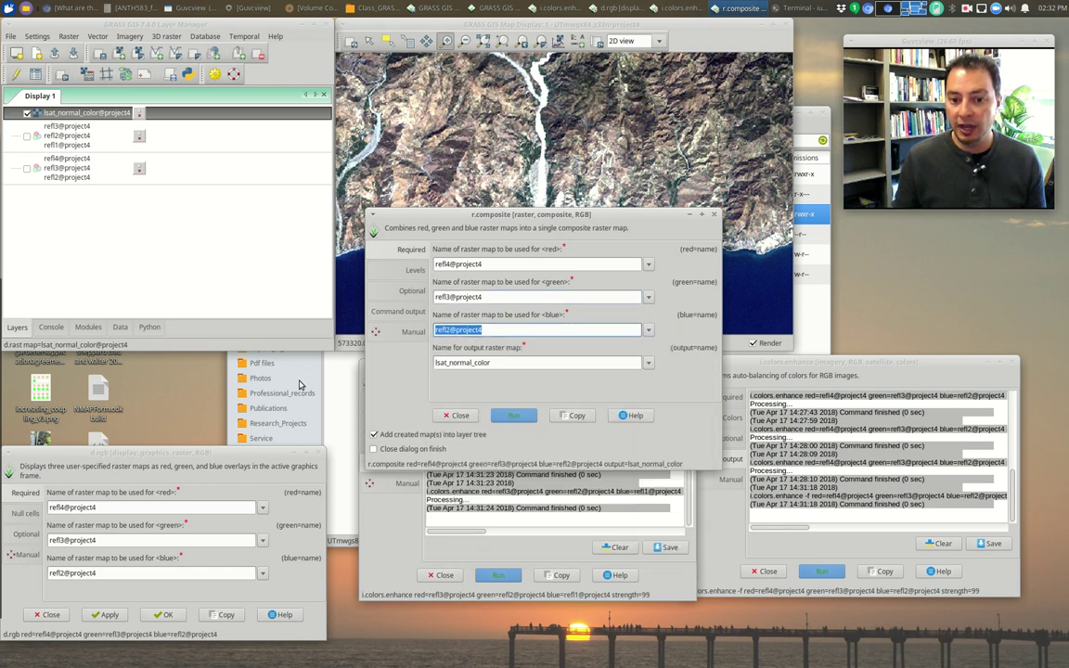
- Rename the output raster lsat_nir_color and create the color infrared composite
double_click(460, 363)
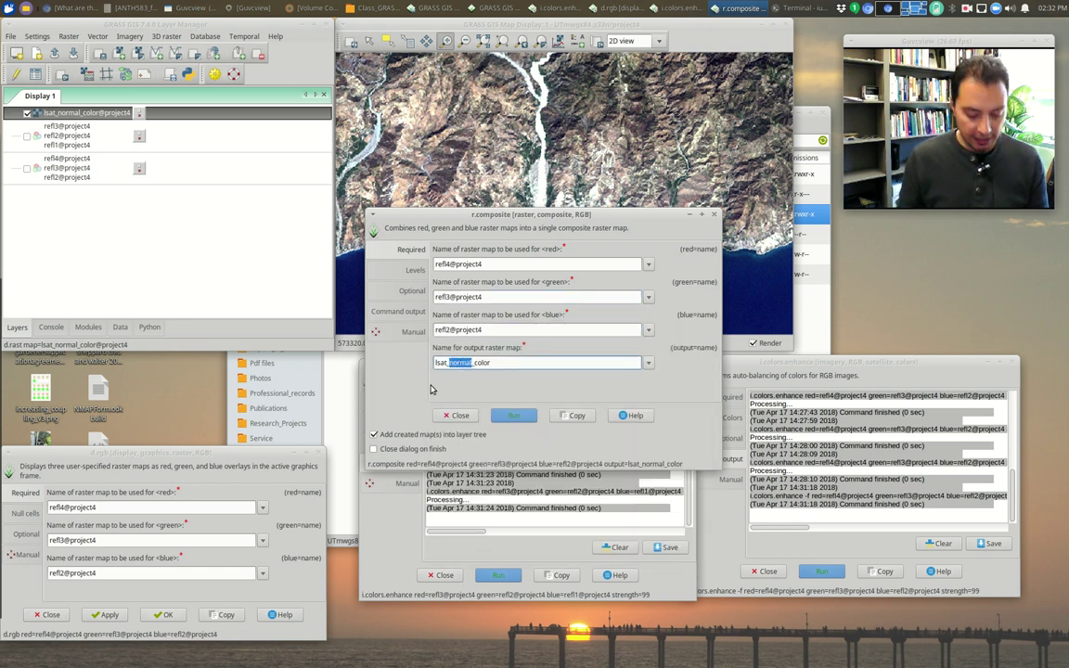
text(nir)
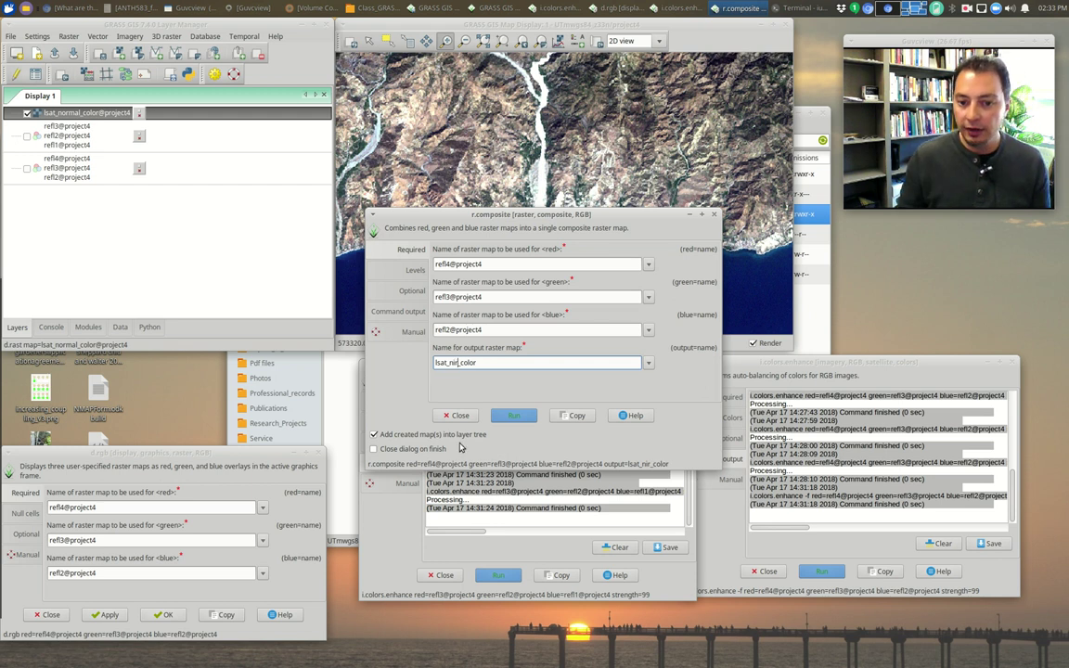
click(512, 415)
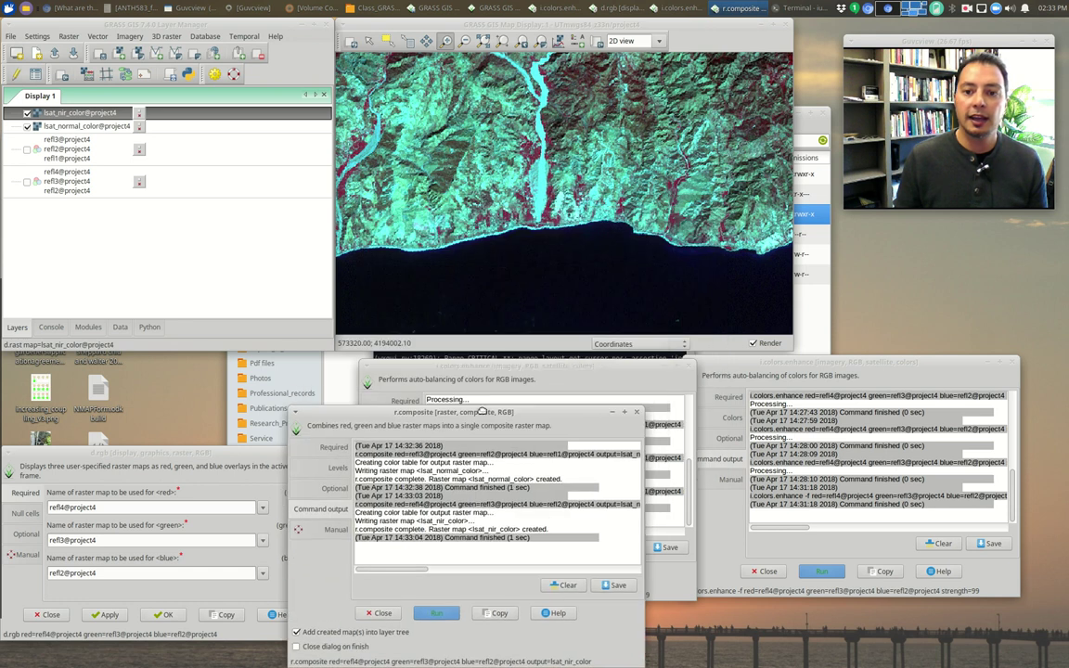
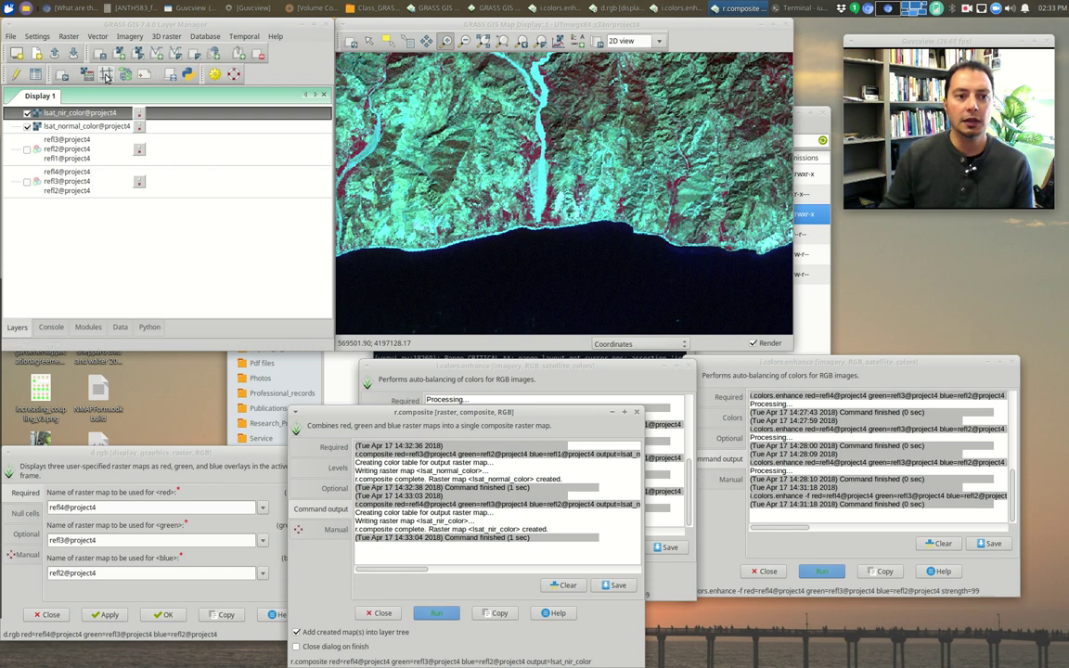
- Open the i.vi vegetation indices tool from the satellite image products and move its dialog up over the map
click(131, 38)
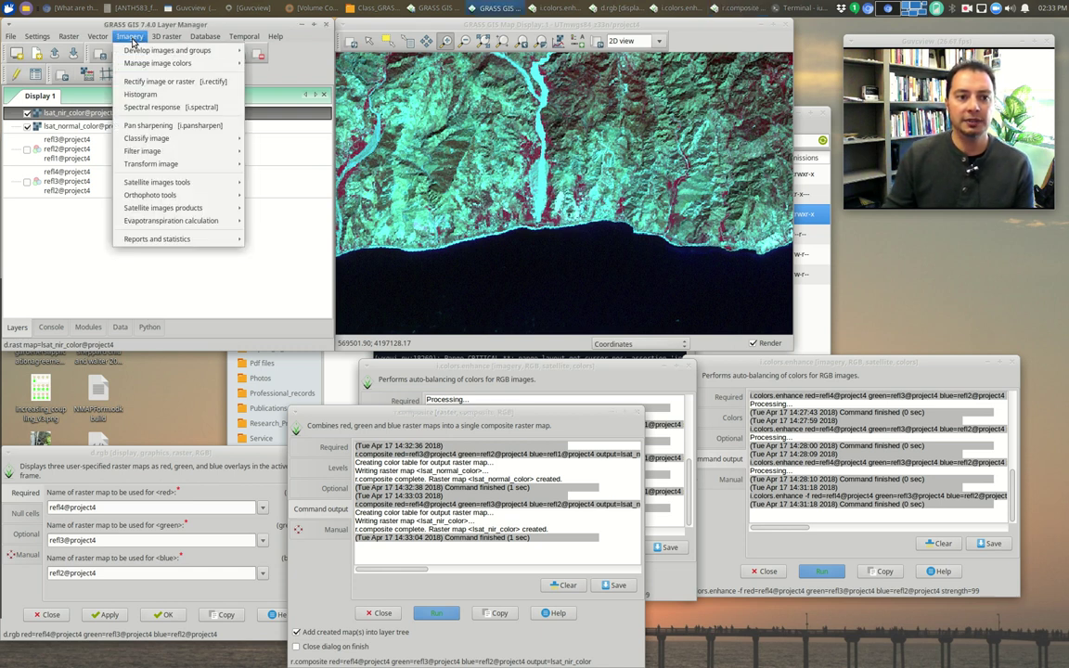
mouse_move(247, 162)
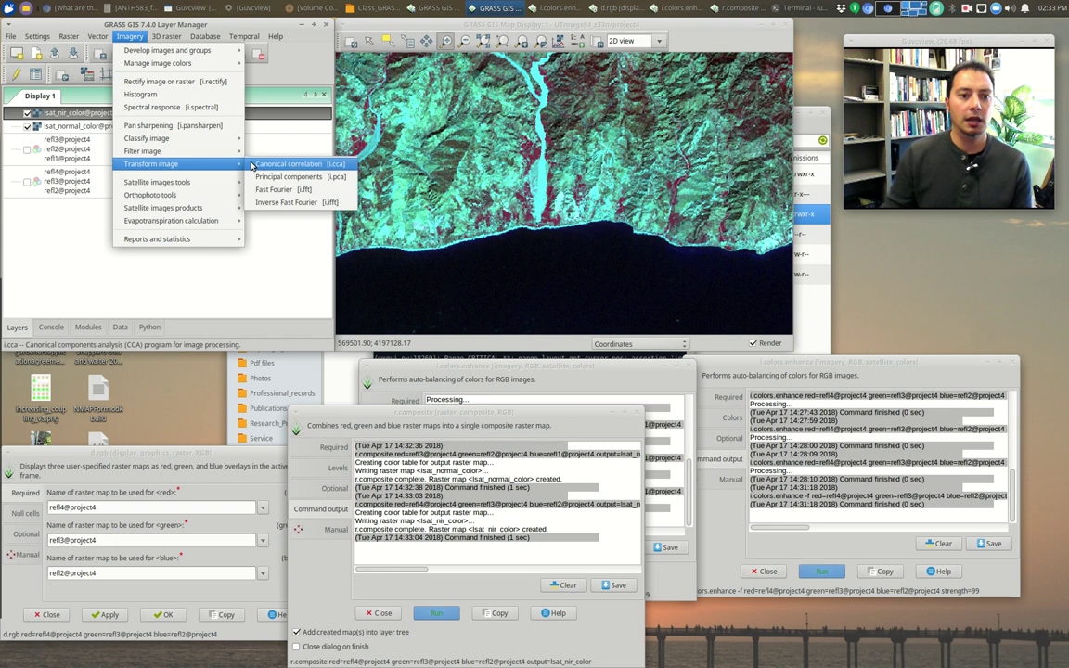
mouse_move(176, 145)
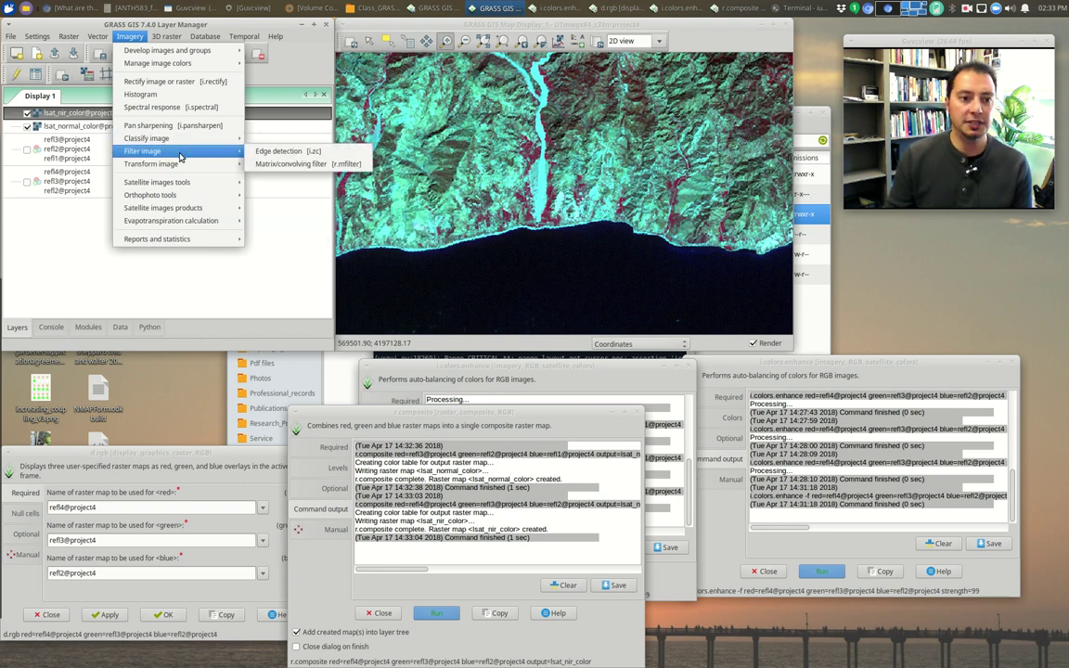
mouse_move(194, 210)
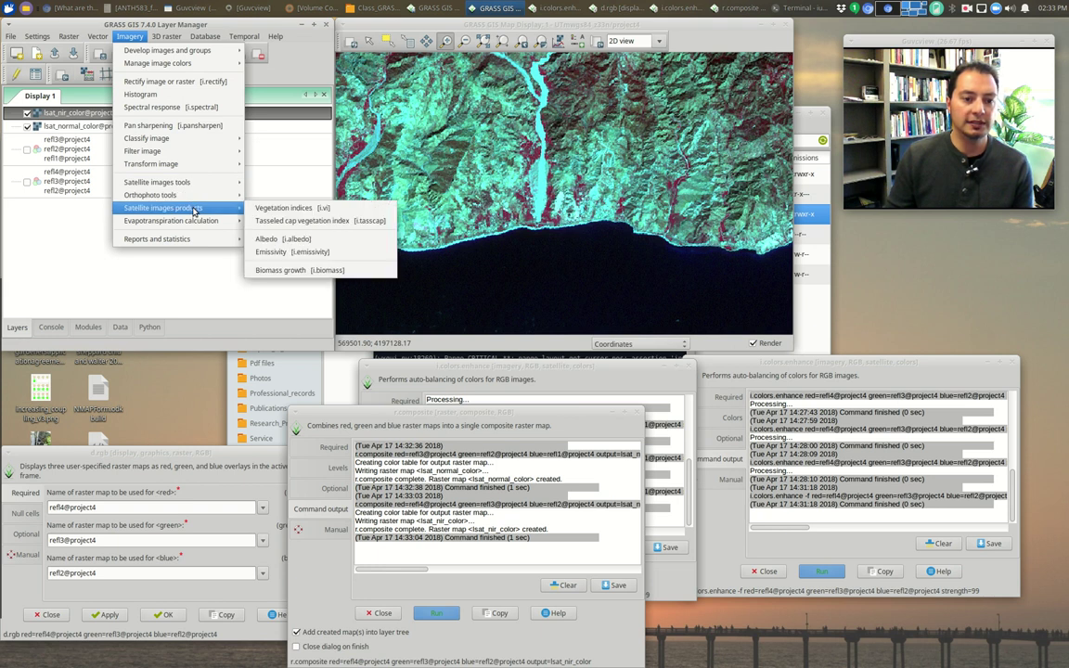
click(347, 212)
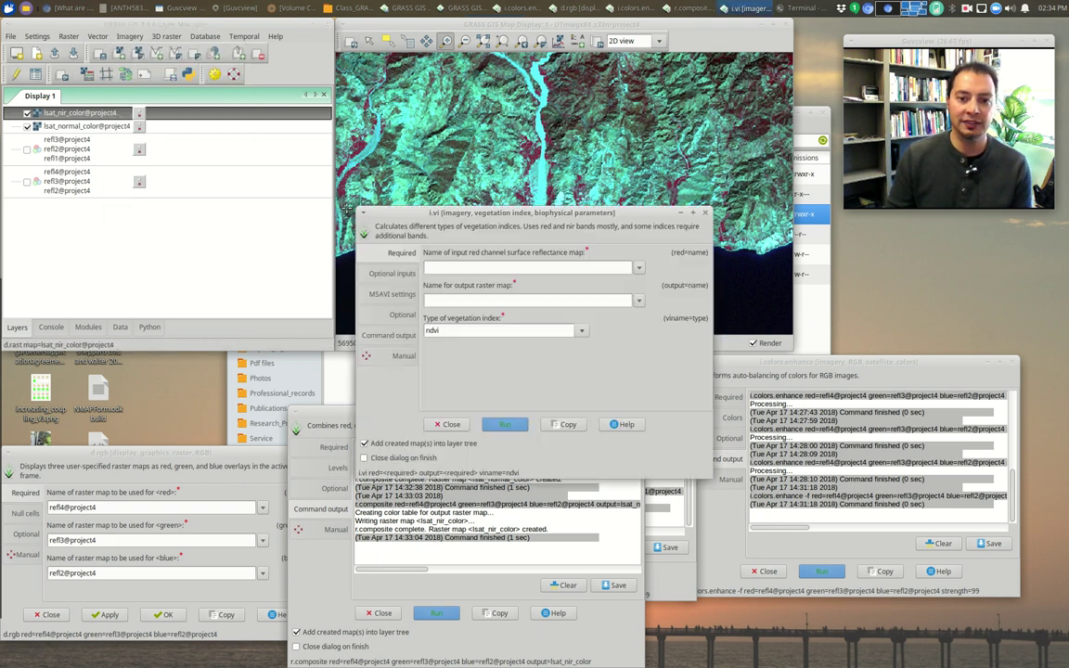
drag(561, 214, 492, 101)
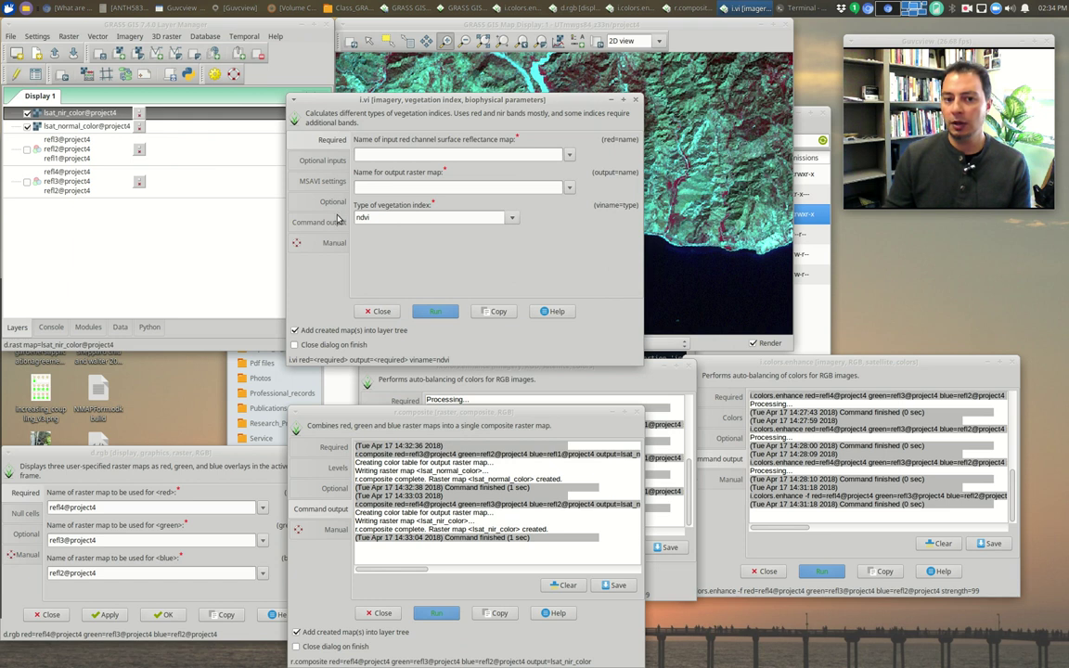
- Enlarge the i.vi manual and examine the vegetation index types available for the viname parameter
click(311, 239)
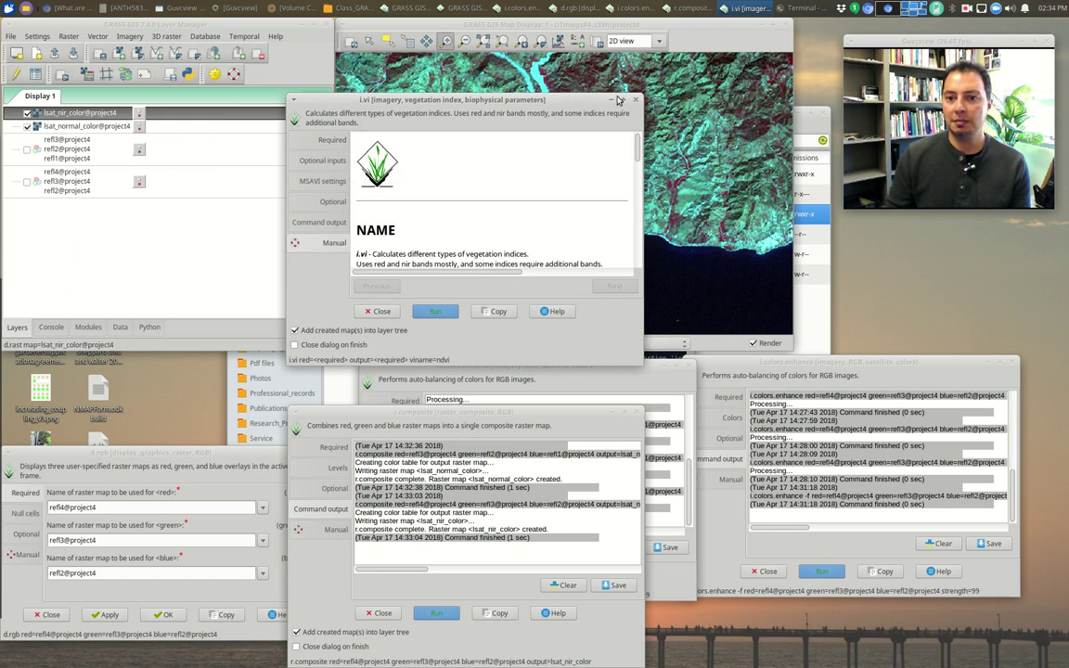
double_click(557, 98)
scroll(297, 371, down, 5)
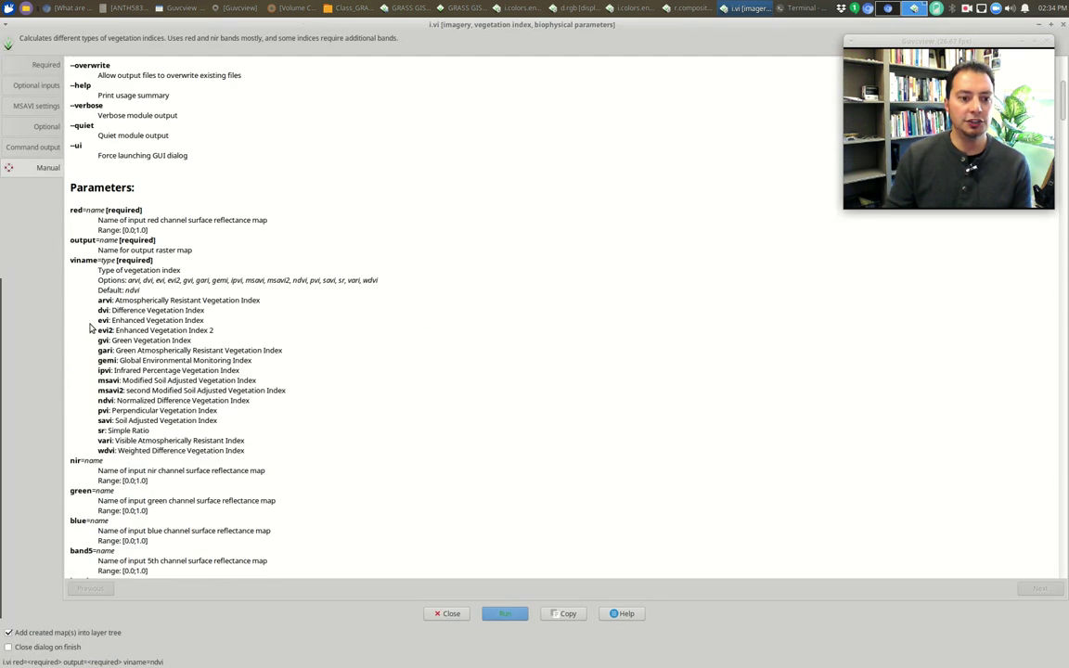
drag(97, 296, 249, 453)
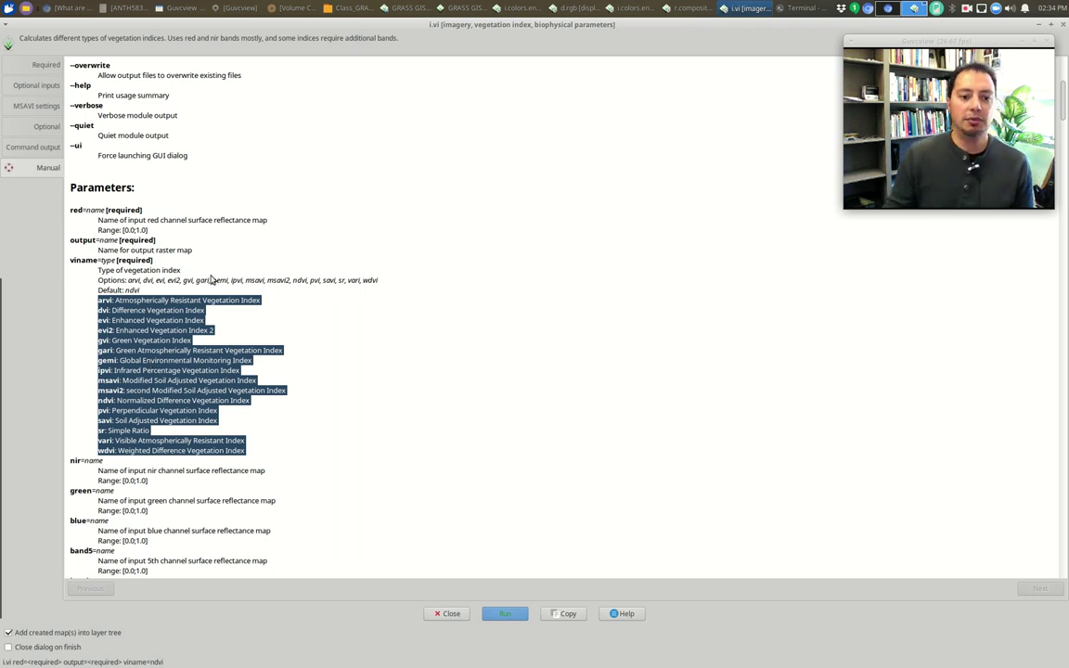
- Switch to the Project 4 Description PDF and check the Landsat 7 band descriptions and spectral band combinations
click(124, 7)
scroll(594, 427, up, 6)
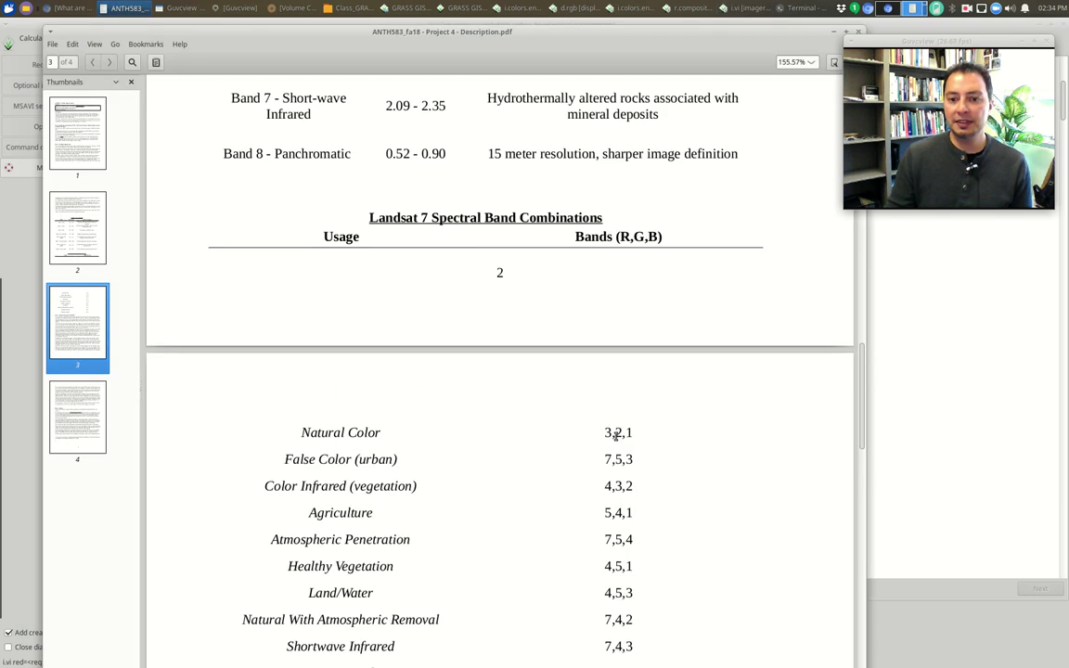
scroll(612, 483, down, 2)
scroll(612, 484, up, 3)
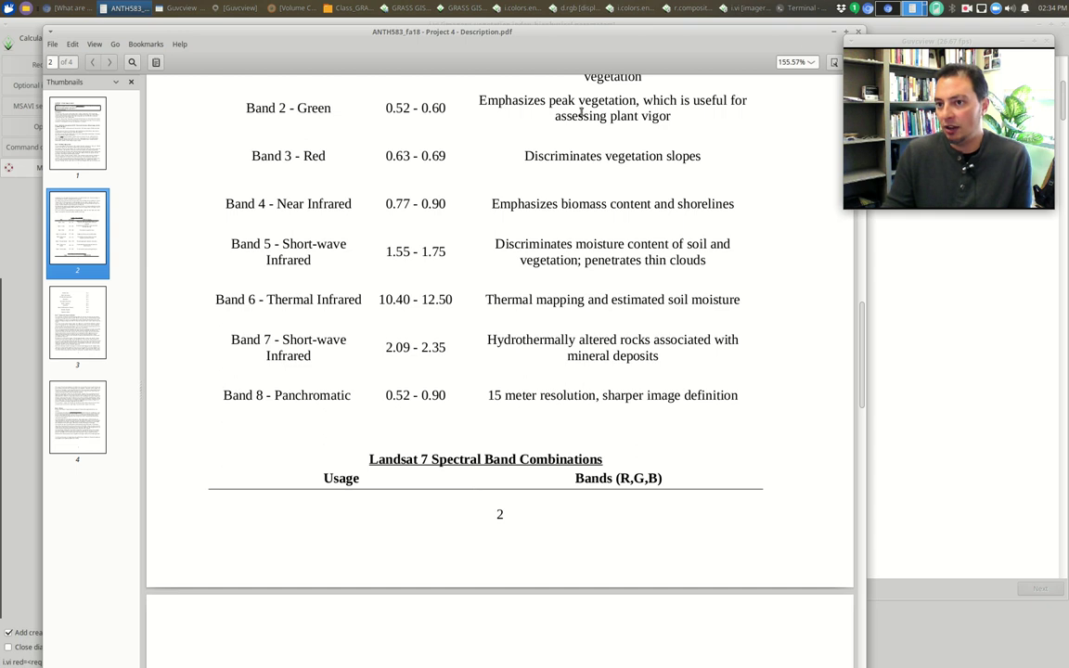
- Return to the i.vi manual, read through the vegetation index formulas down to NDVI, and restore the dialog's smaller size
key(alt+Tab)
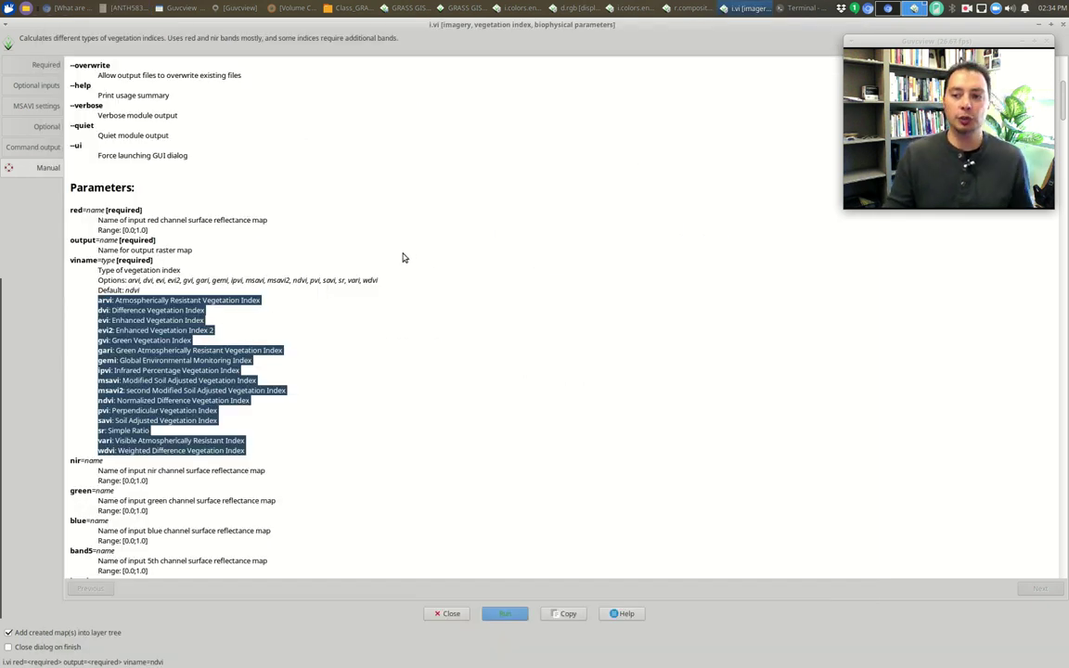
scroll(404, 268, down, 3)
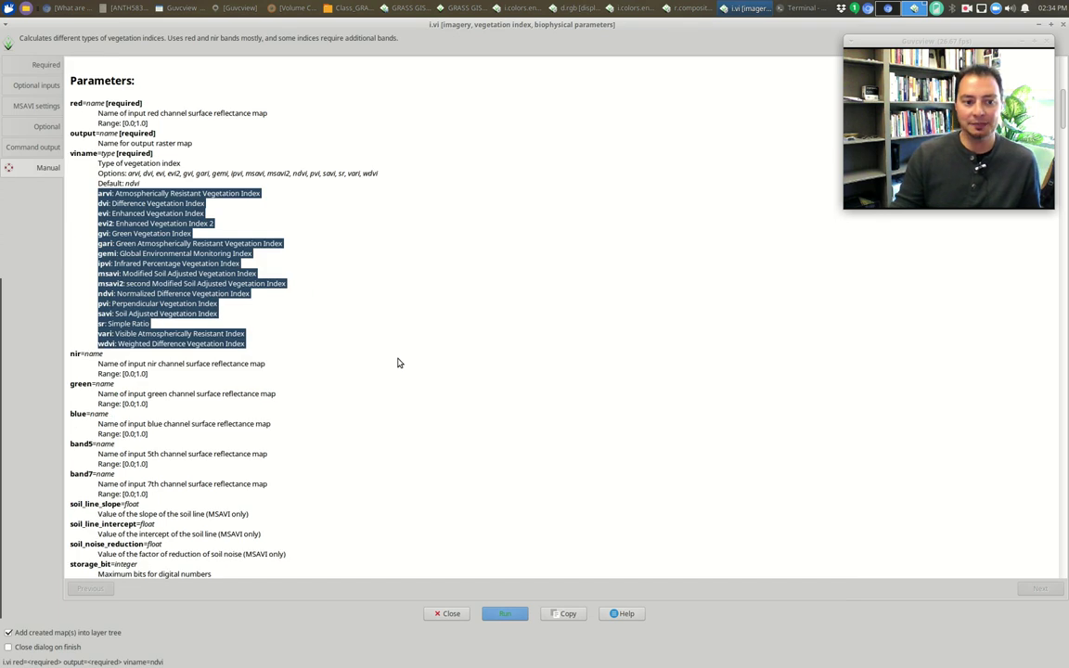
scroll(399, 362, down, 4)
scroll(445, 352, down, 20)
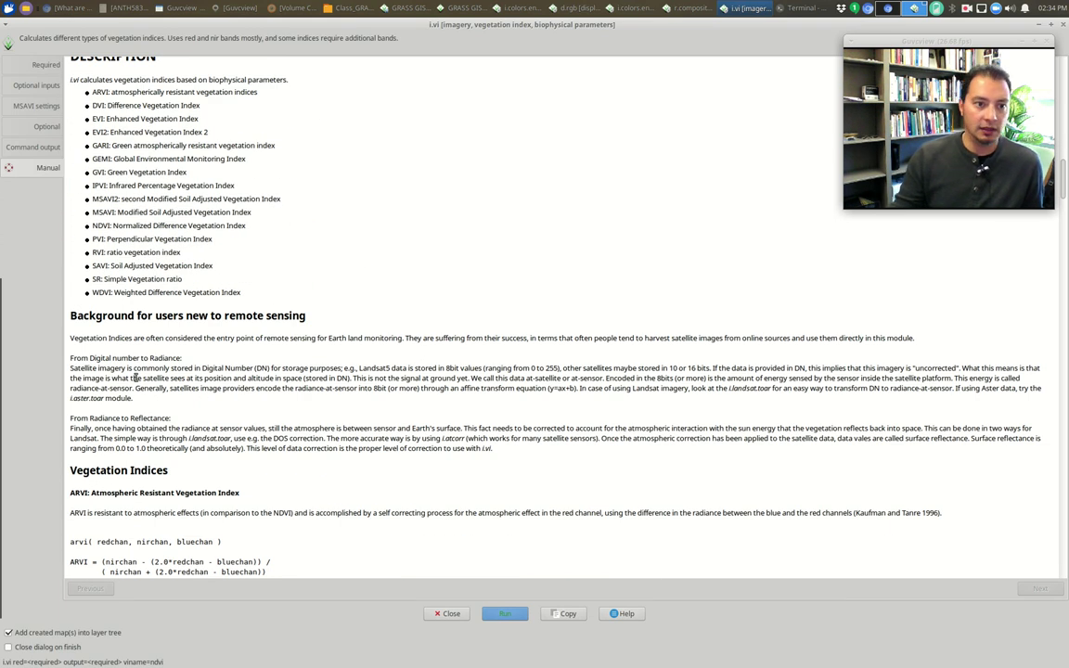
scroll(185, 290, down, 6)
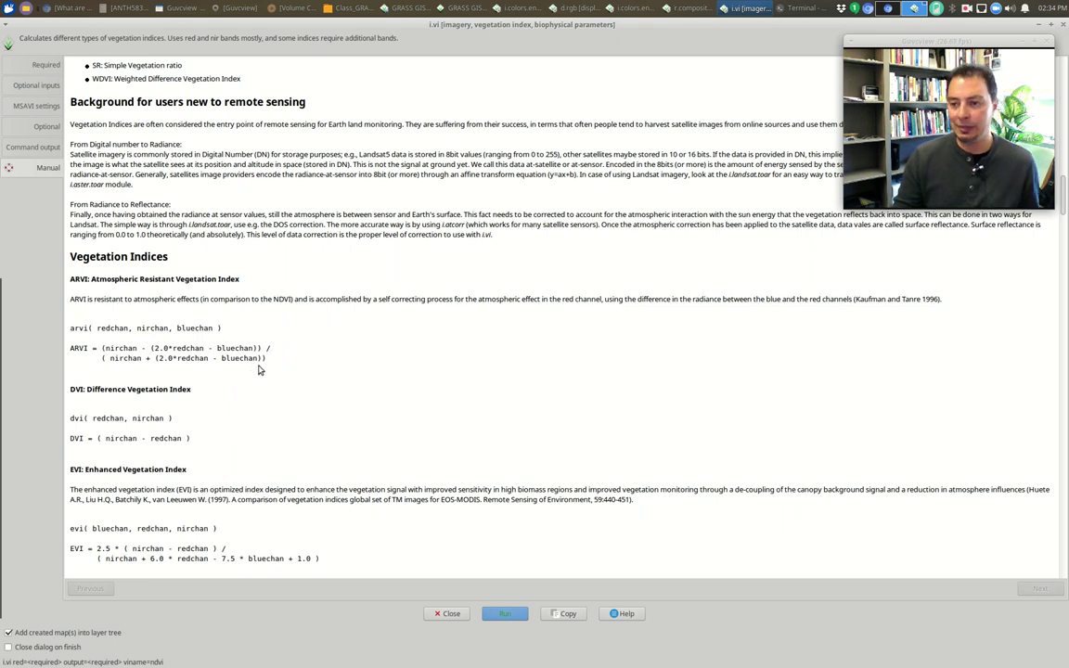
scroll(269, 382, down, 8)
scroll(269, 393, down, 15)
scroll(269, 395, down, 6)
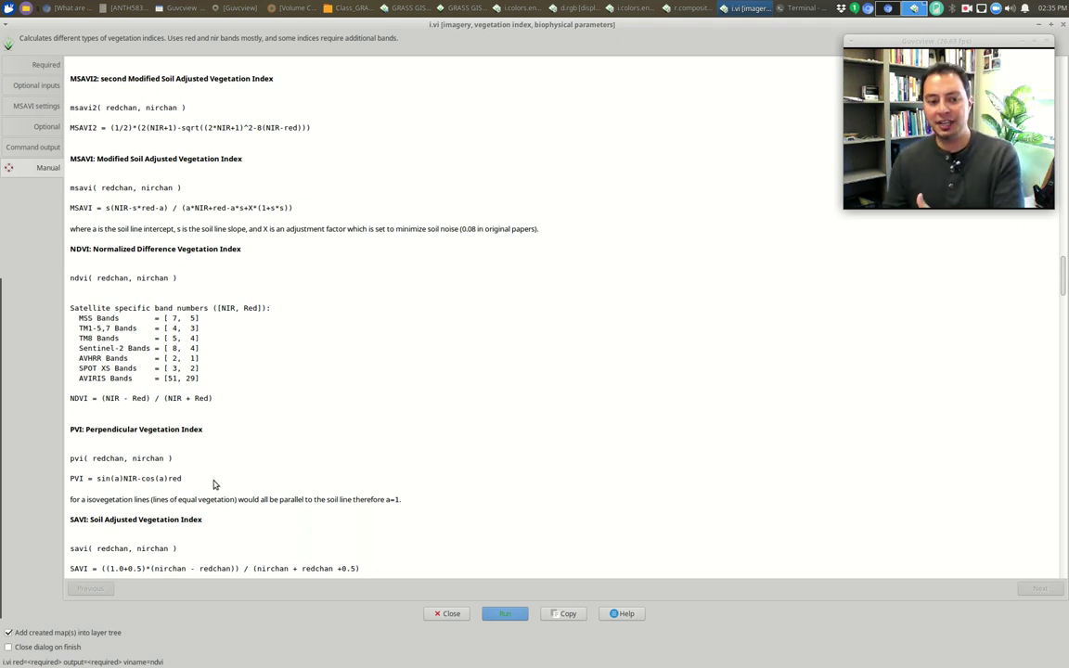
drag(575, 28, 444, 76)
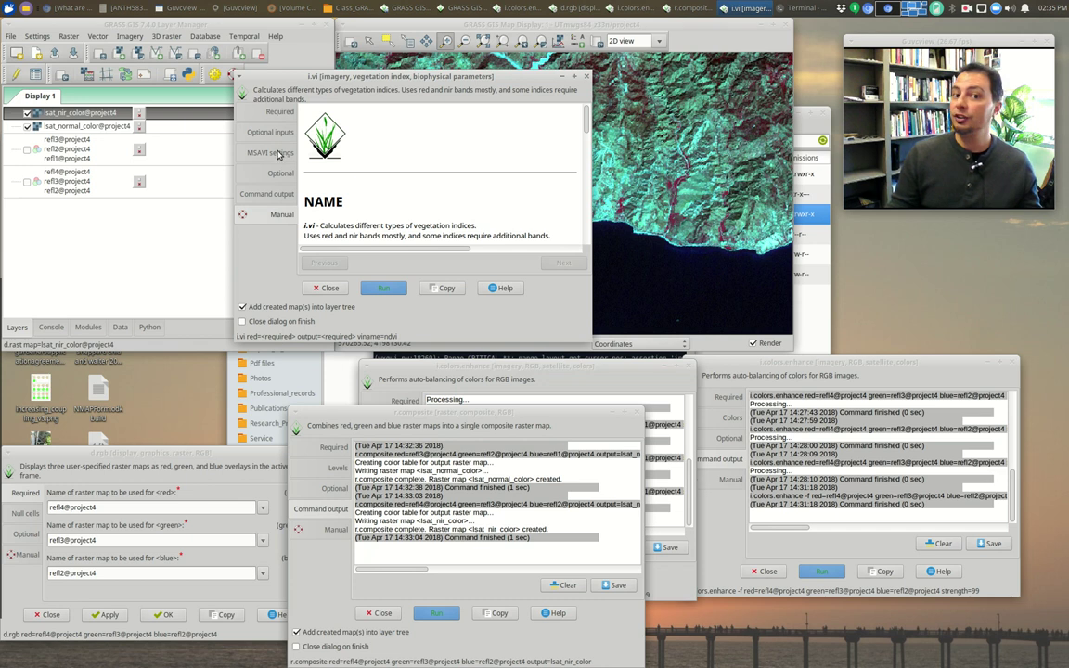
- Set the i.vi red channel map to band3@project4 and name the output raster NDVI
click(247, 110)
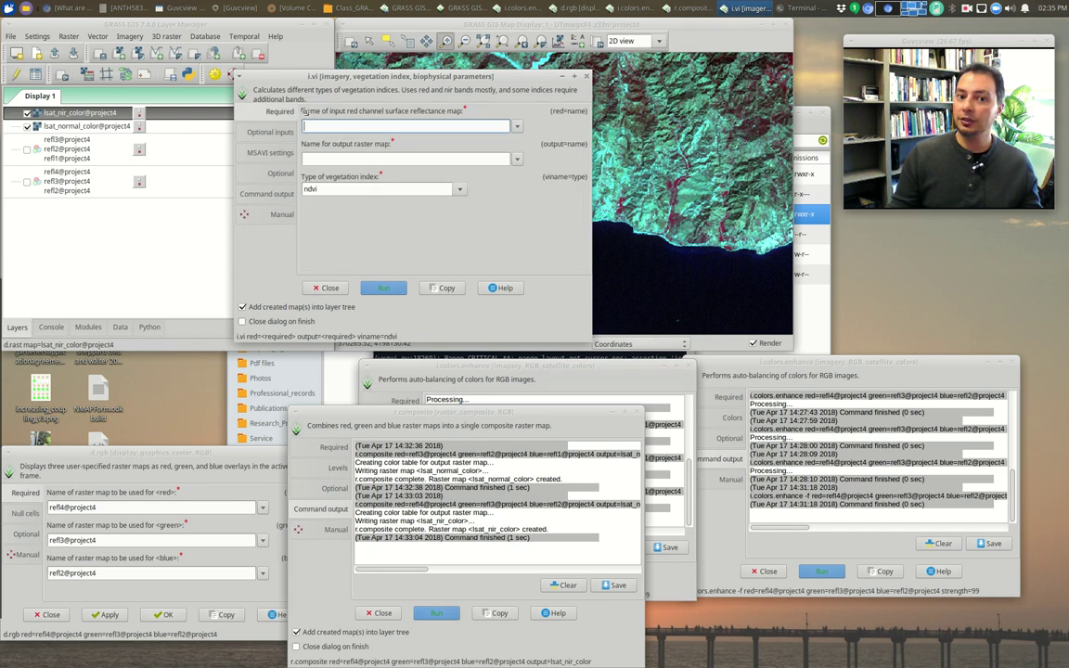
click(517, 128)
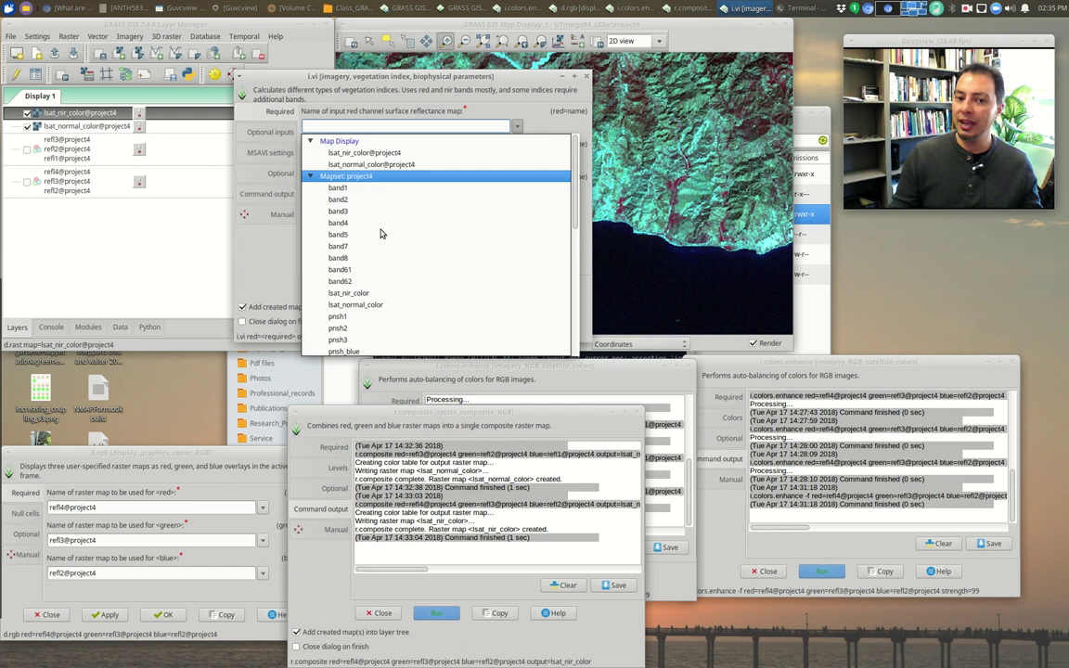
scroll(336, 342, down, 4)
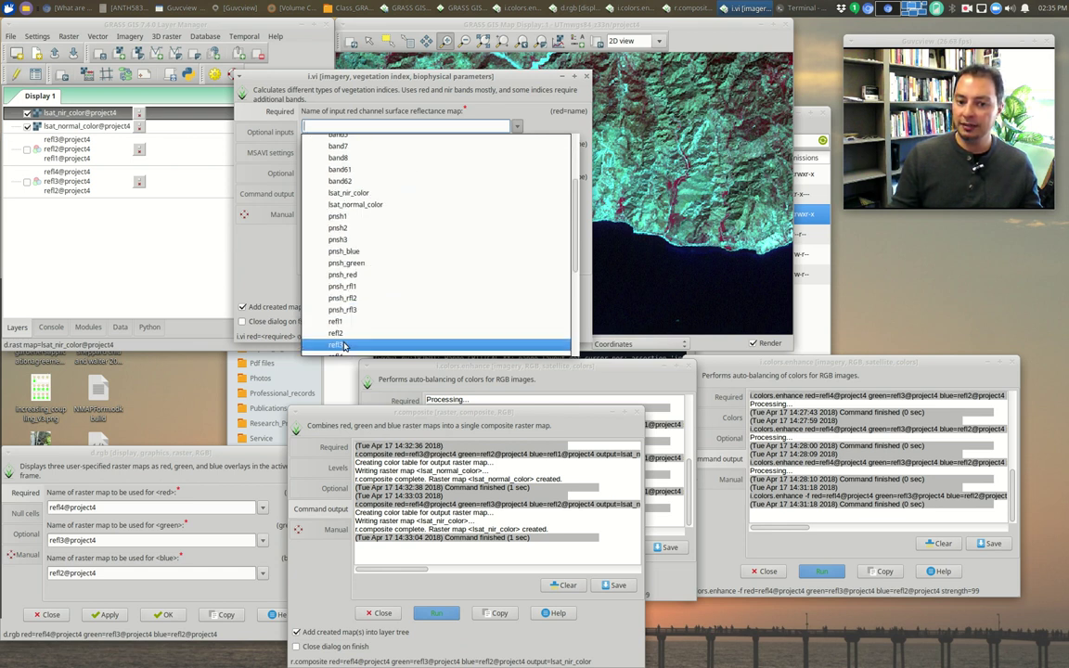
scroll(338, 332, up, 5)
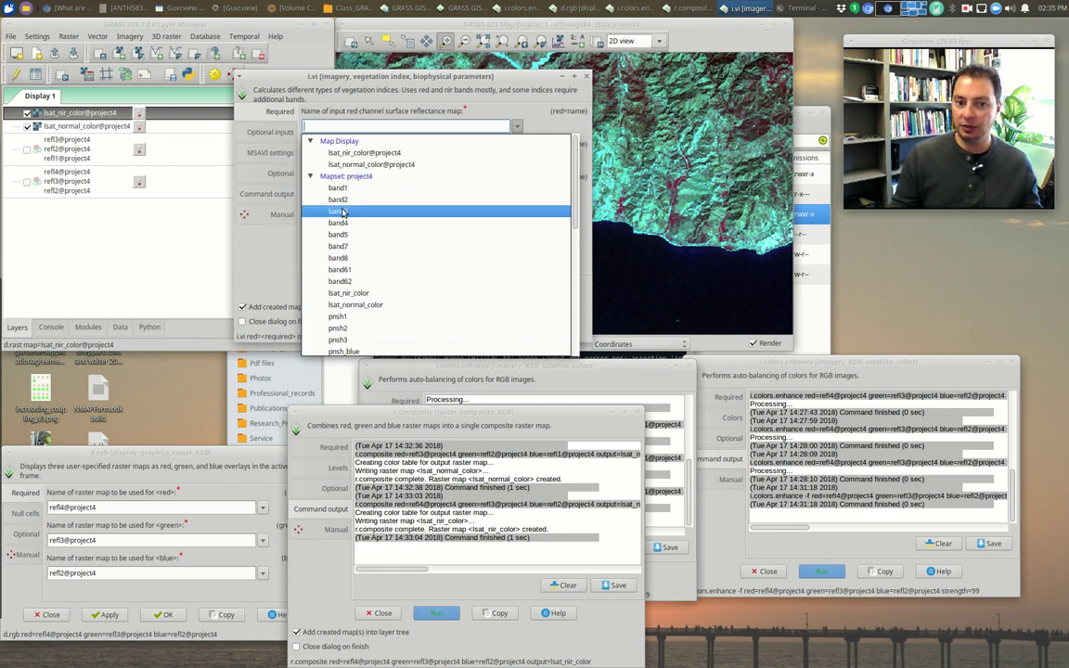
click(339, 212)
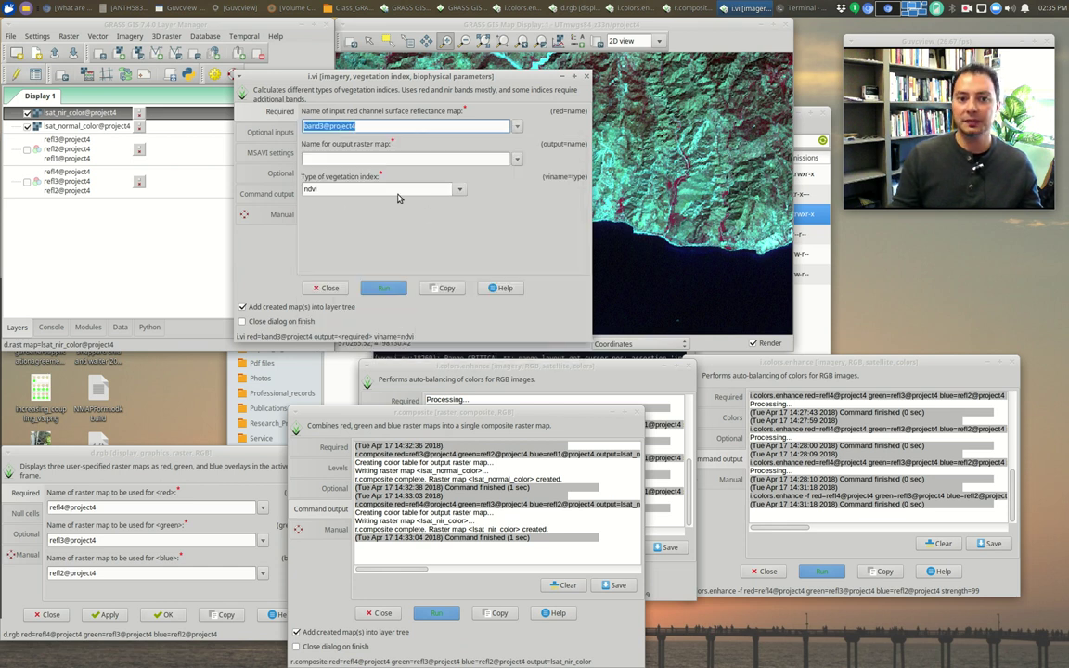
click(396, 158)
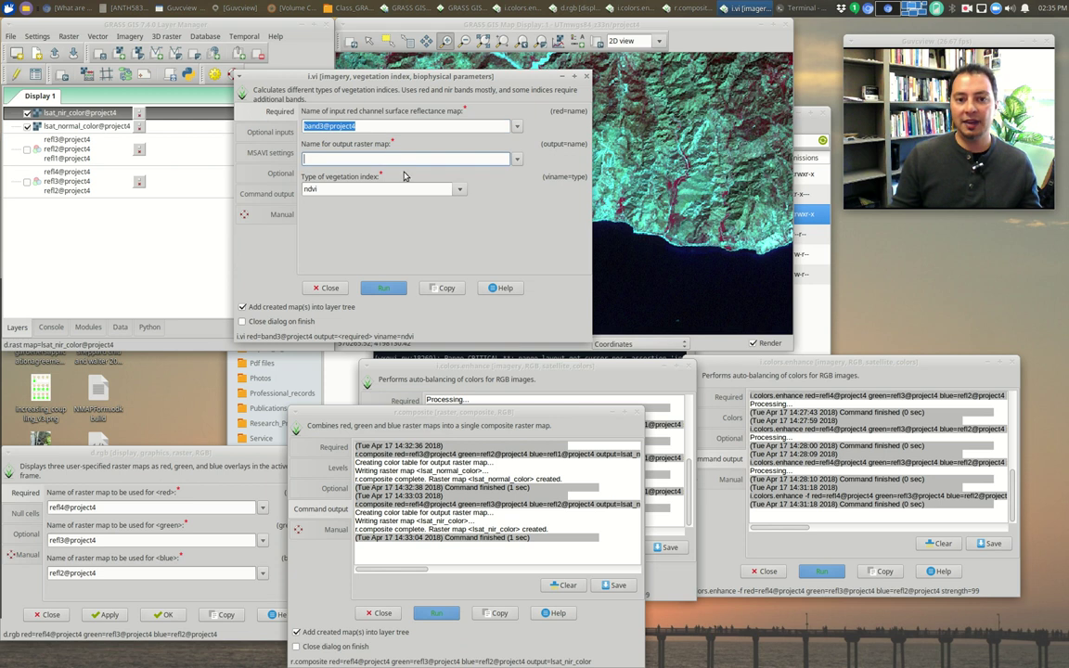
text(NDVI)
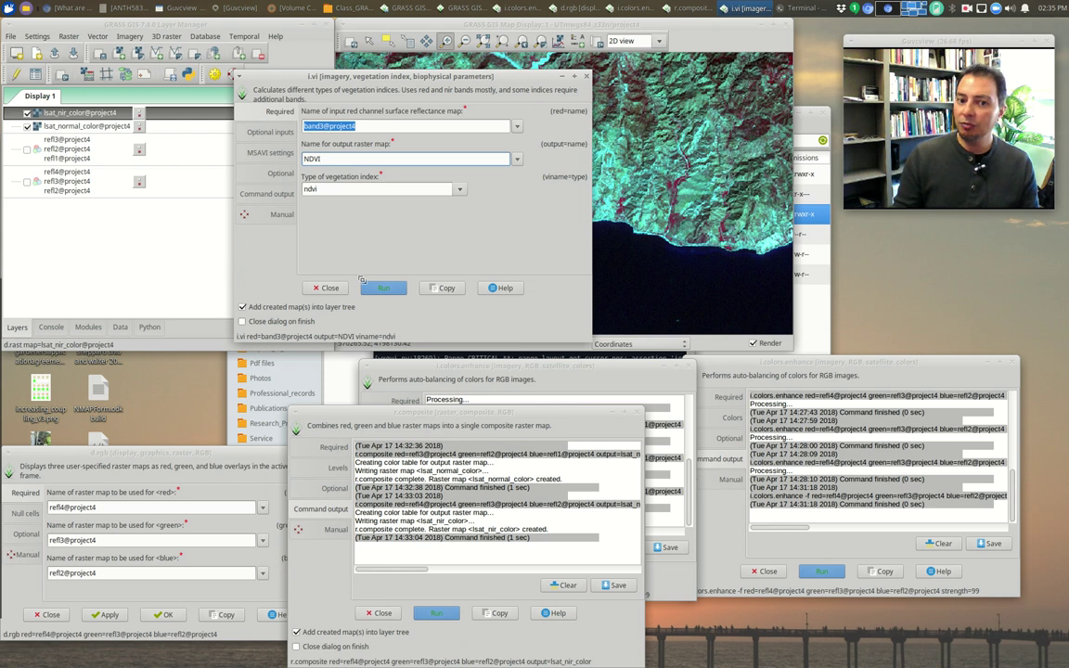
- Set the i.vi near-infrared channel map to band4@project4
click(269, 133)
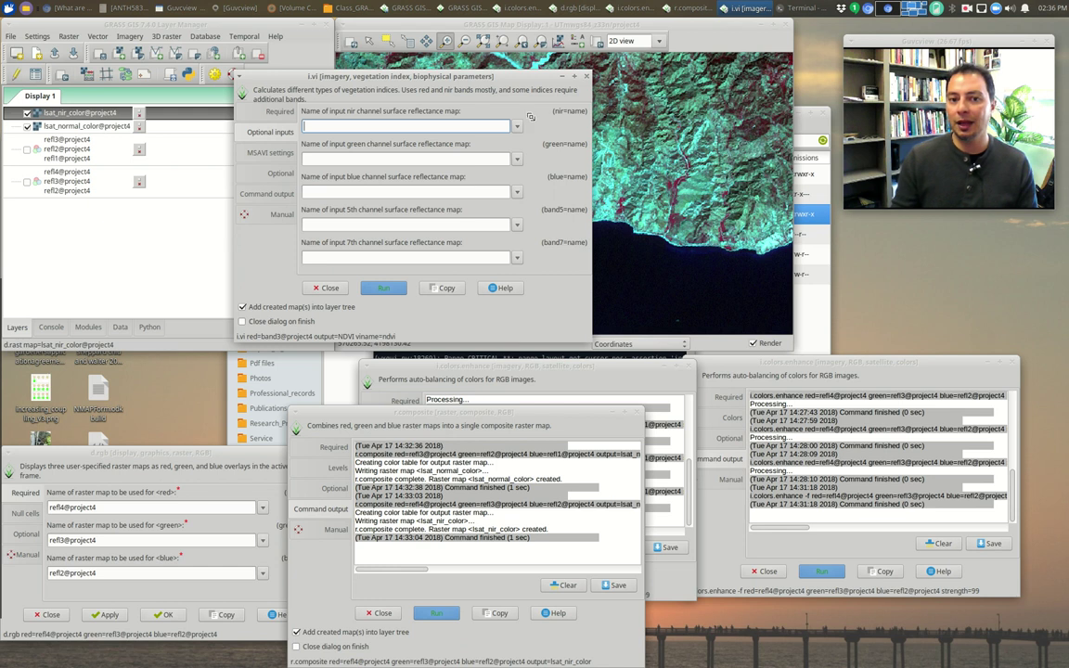
click(516, 126)
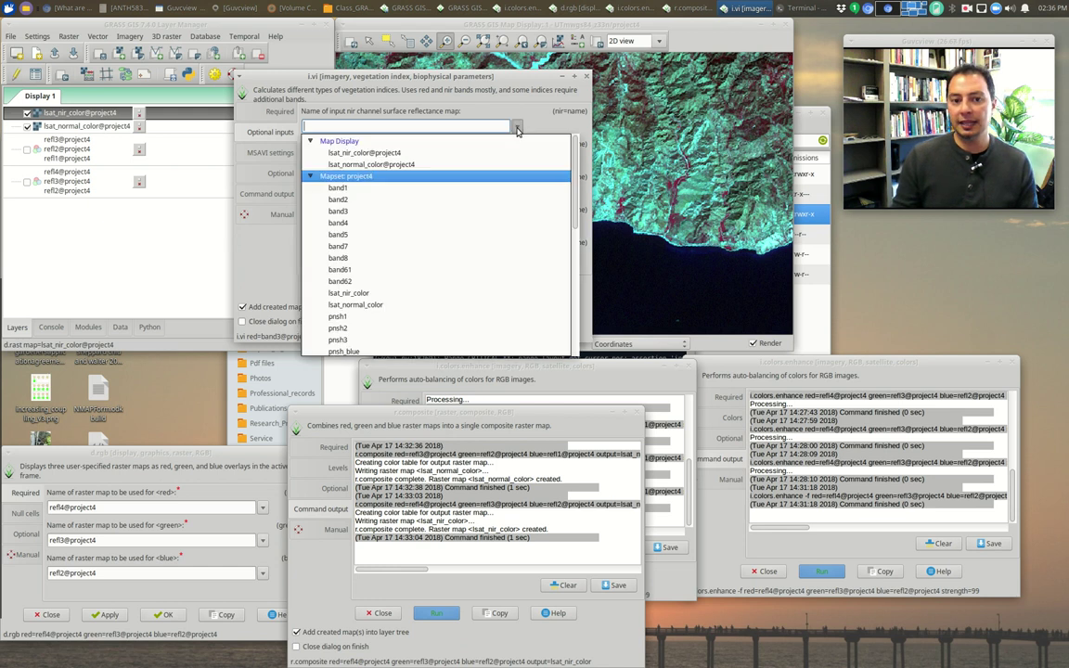
click(341, 223)
- Enlarge the i.vi manual and read which channels each vegetation index formula requires, from ARVI down to MSAVI
click(279, 215)
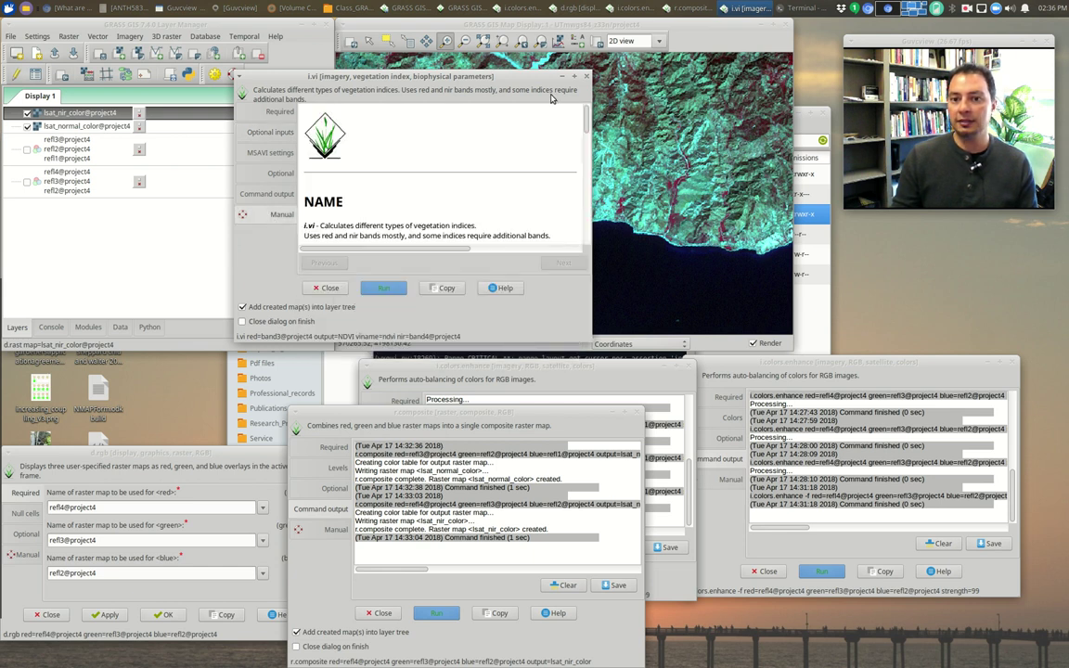
click(571, 78)
scroll(380, 294, down, 15)
scroll(359, 329, down, 20)
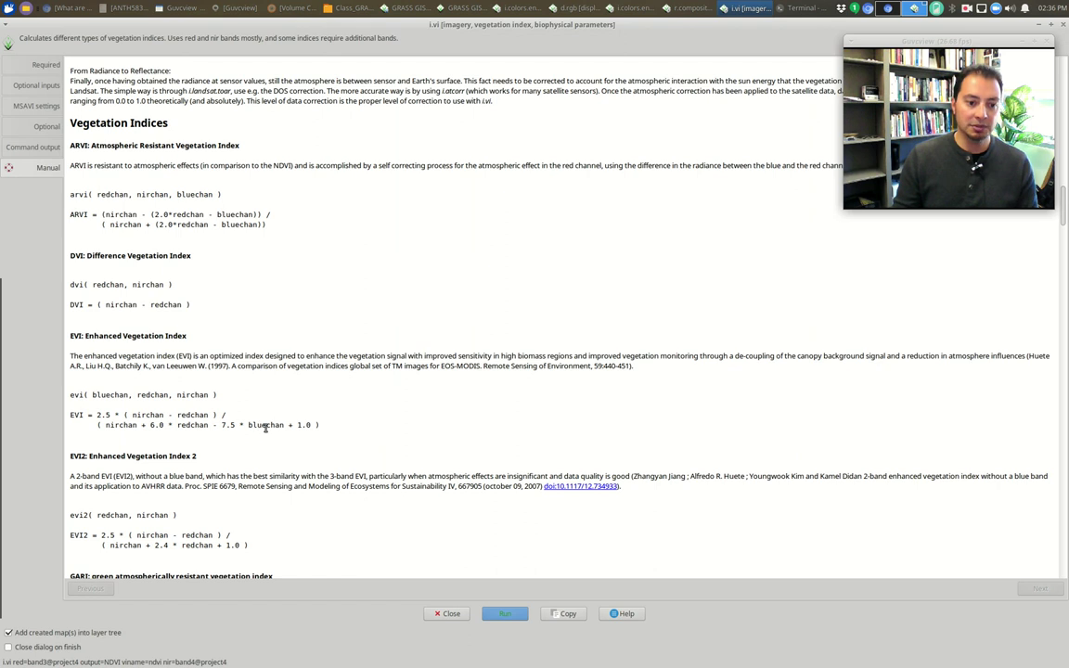
scroll(261, 425, down, 5)
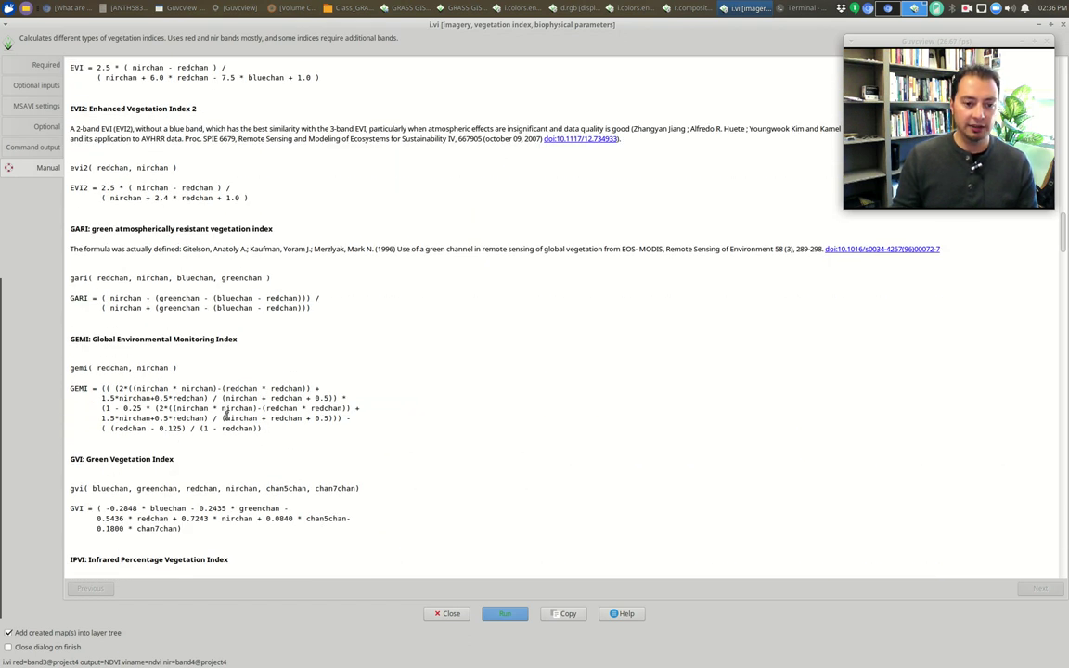
scroll(155, 470, down, 5)
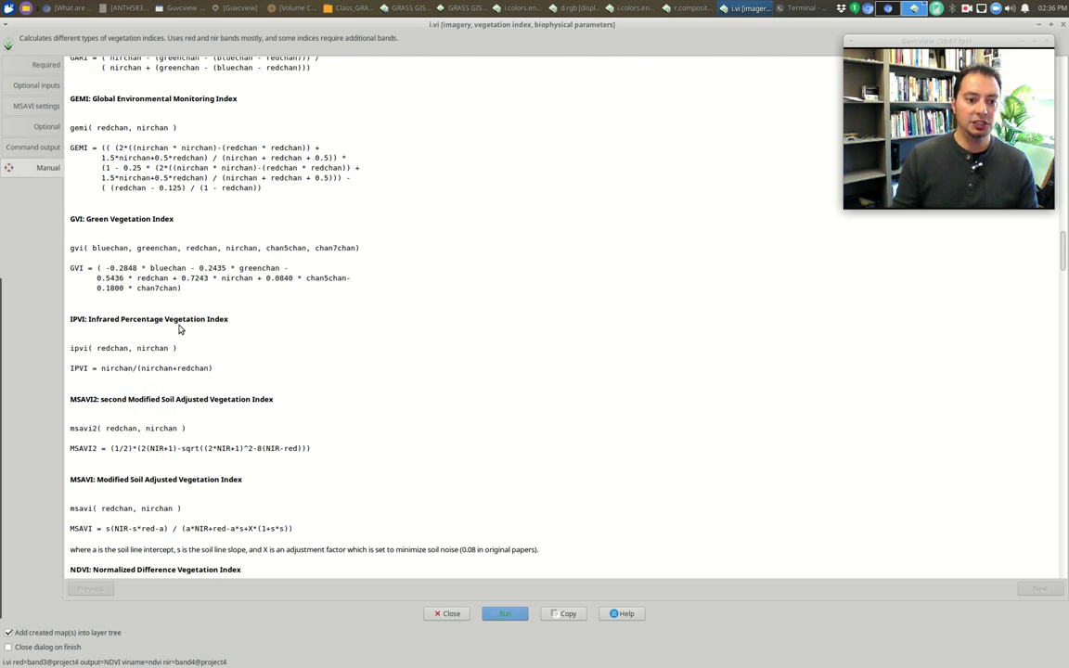
- Check the optional green, blue, 5th and 7th channel inputs and the MSAVI soil line settings of i.vi
click(33, 86)
click(148, 111)
click(160, 146)
click(177, 176)
click(187, 210)
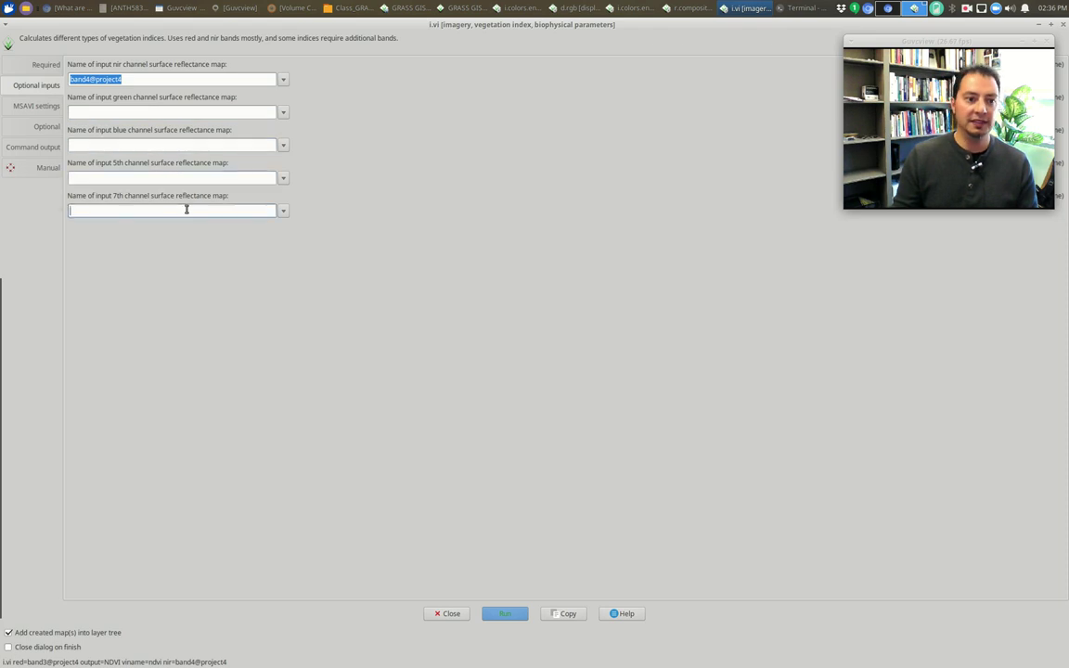
click(46, 107)
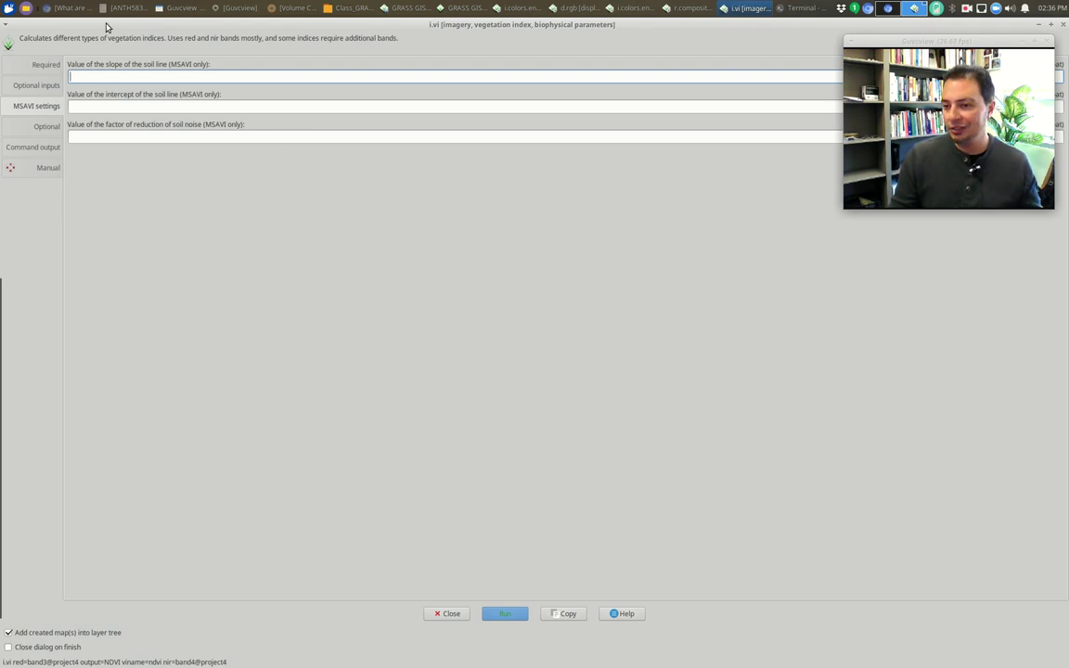
- Restore the i.vi dialog's smaller size, run the ndvi calculation to the NDVI raster, and close the dialog
click(41, 67)
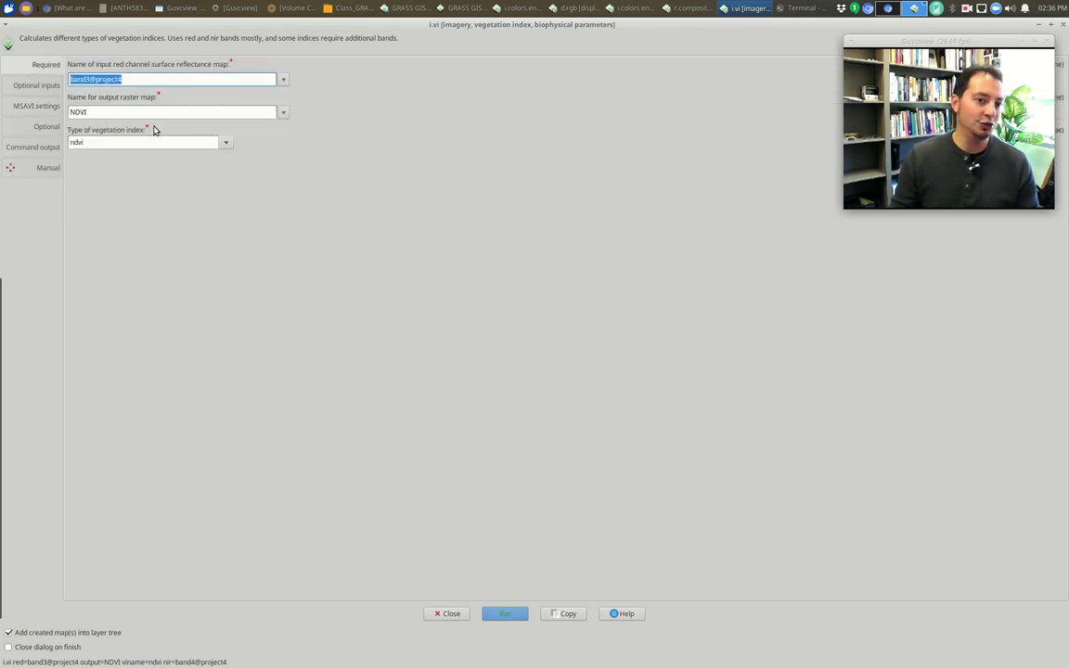
drag(375, 26, 273, 84)
click(329, 295)
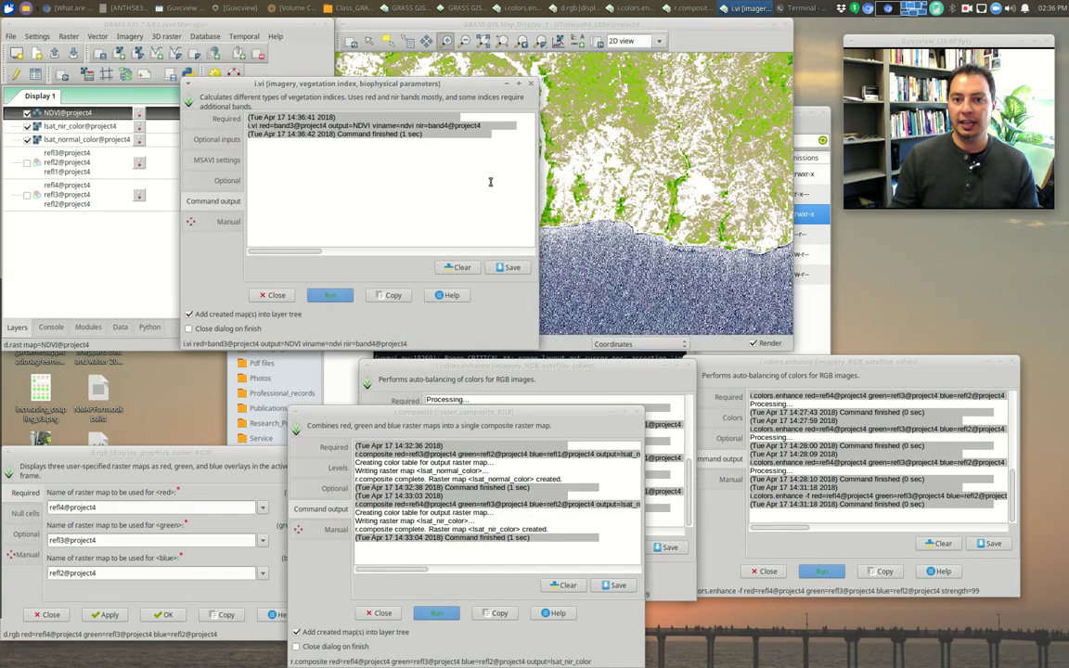
click(276, 295)
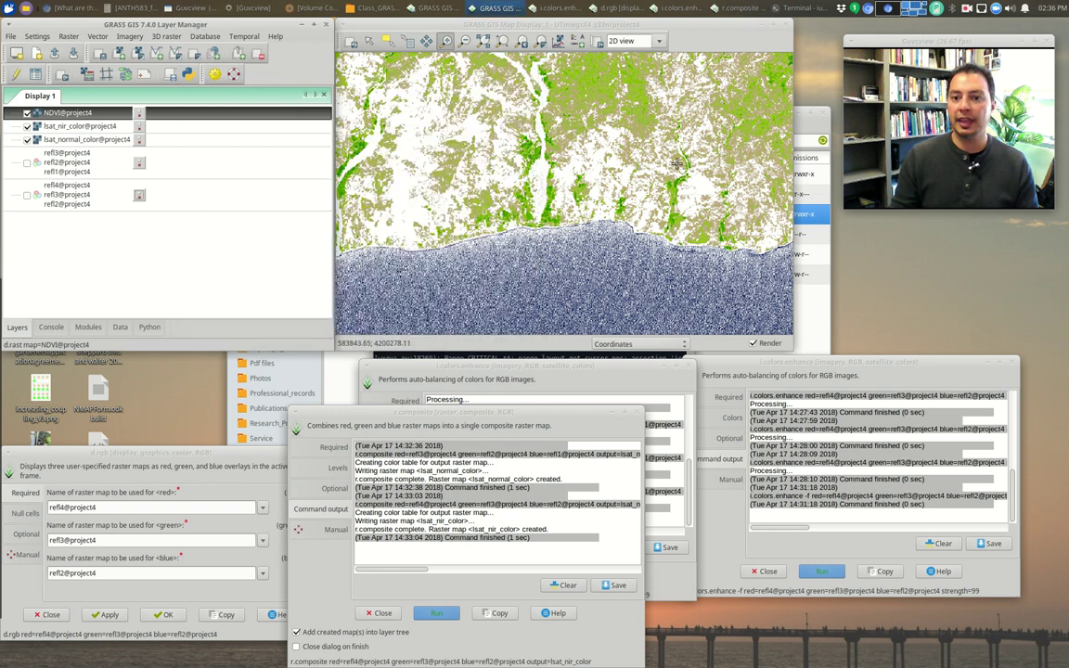
- Add a raster legend for NDVI@project4 and move it to the upper-left part of the map
click(576, 41)
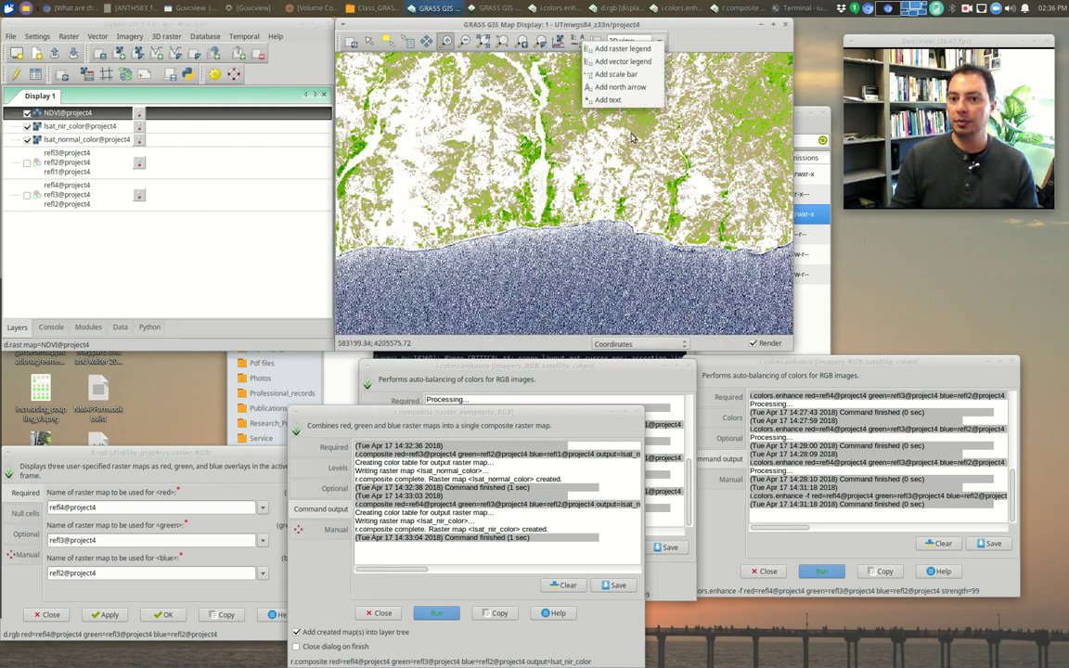
click(630, 51)
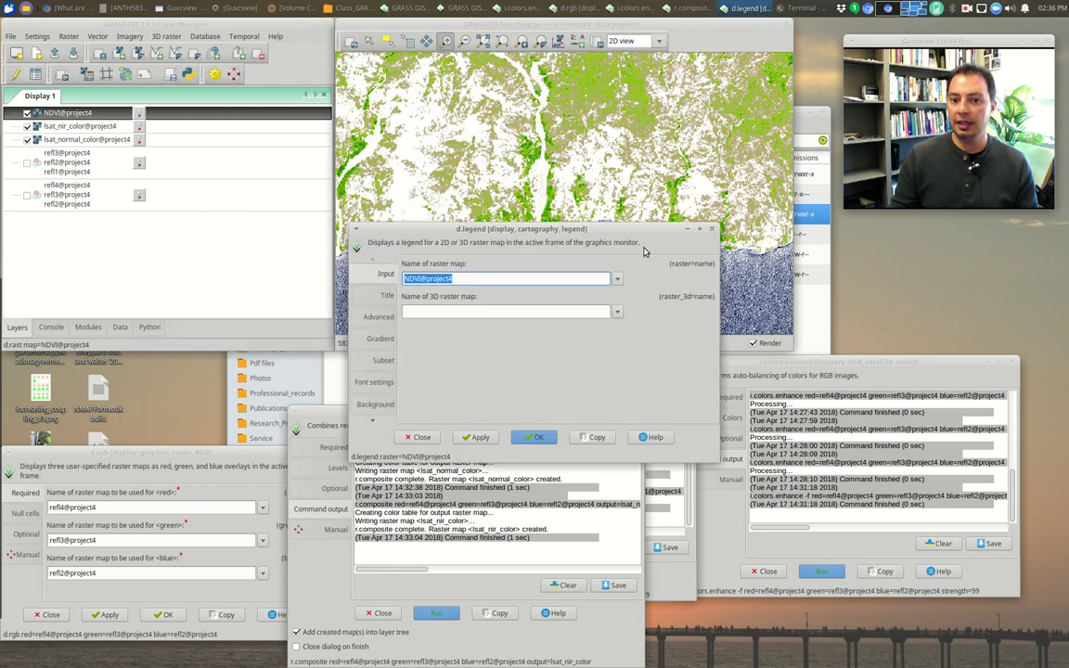
click(536, 436)
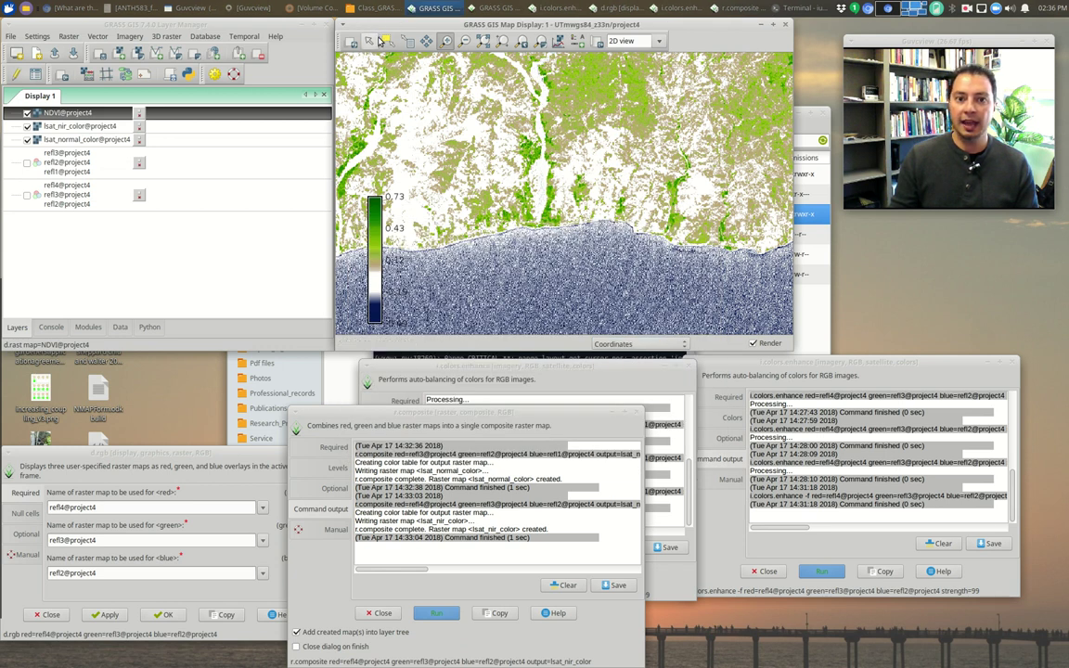
drag(378, 235, 361, 136)
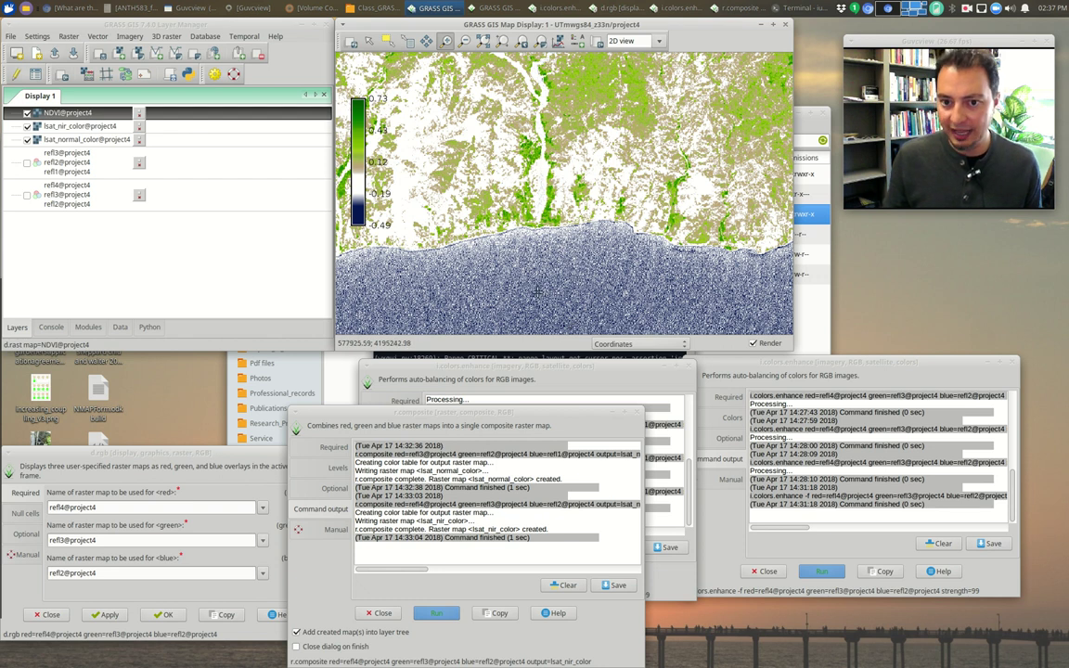
- Zoom in on the river valley at the coast and compare NDVI with the refl3/refl2/refl1 natural color composite, hiding the two lsat layers
click(561, 144)
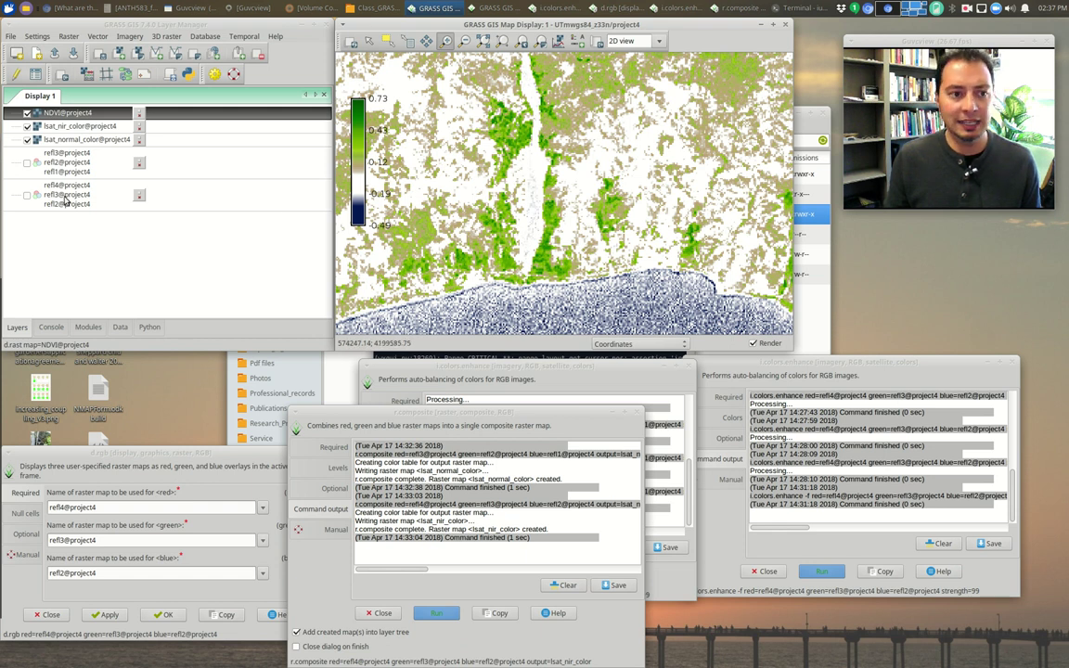
click(26, 165)
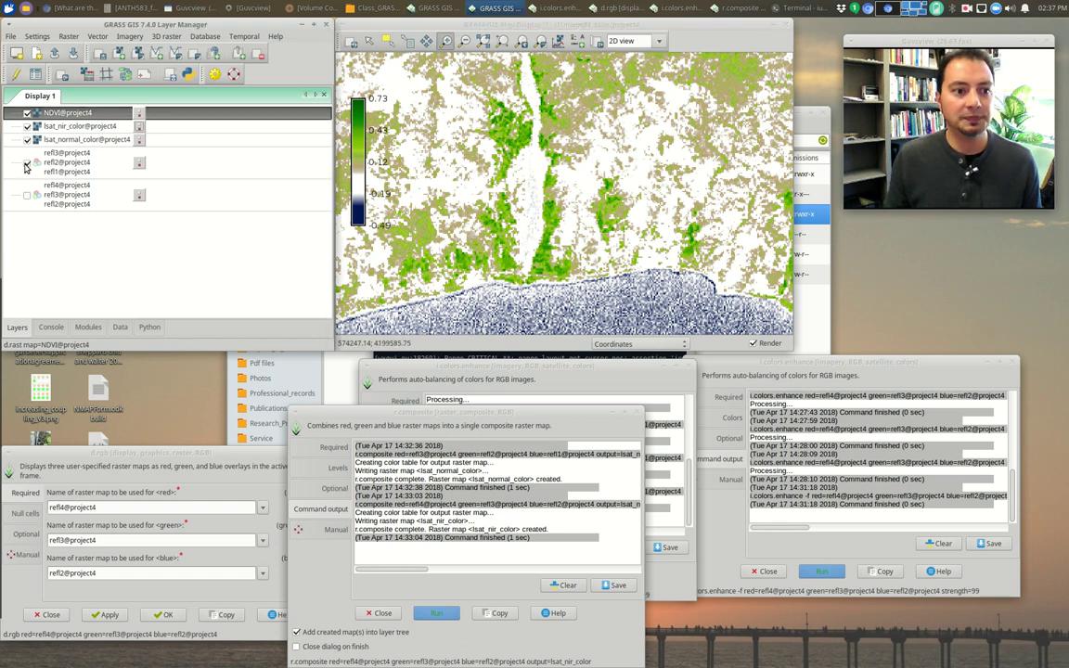
click(27, 114)
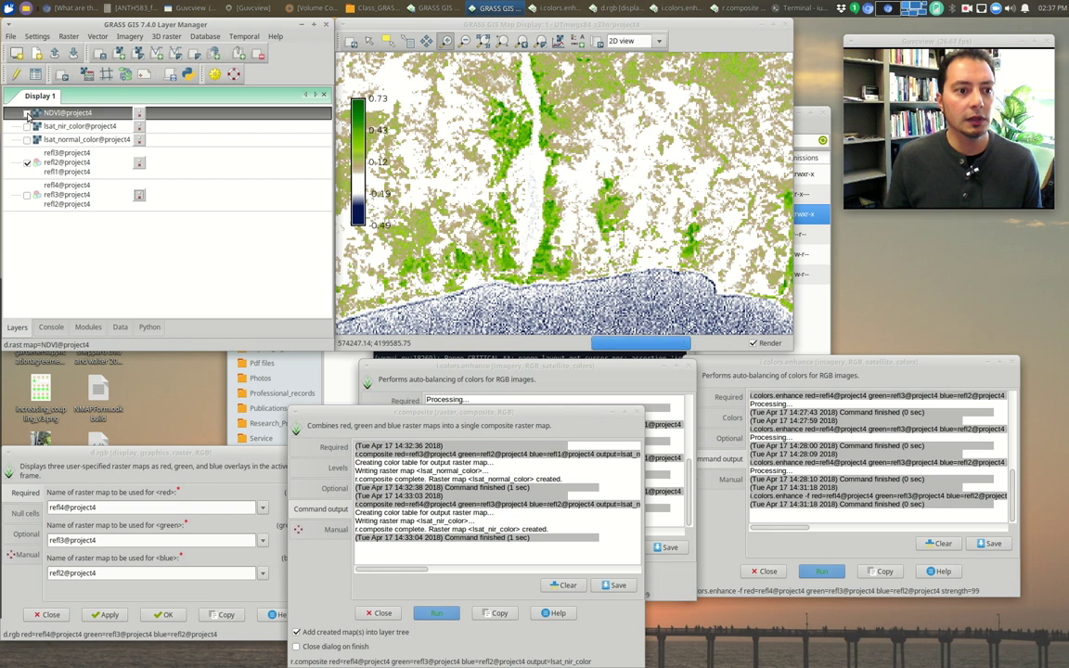
click(27, 114)
click(27, 114)
click(26, 113)
click(27, 113)
click(27, 113)
click(27, 113)
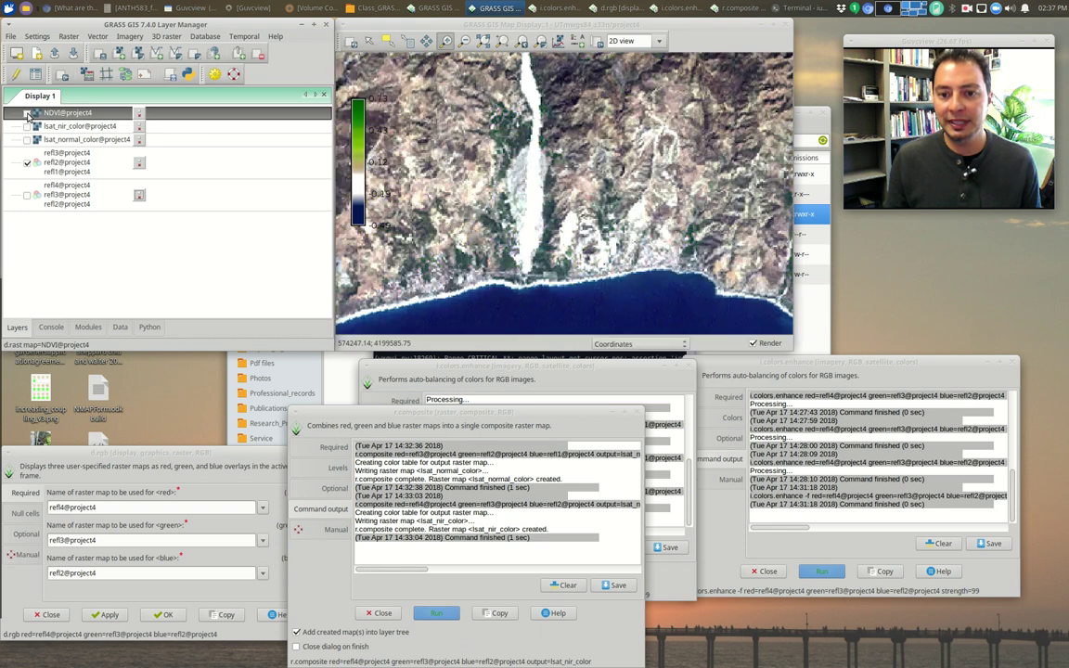
- Replace the natural color composite with the refl4/refl3/refl2 infrared composite and compare it with NDVI by toggling the NDVI layer
click(27, 163)
click(27, 113)
click(27, 113)
click(26, 113)
click(27, 113)
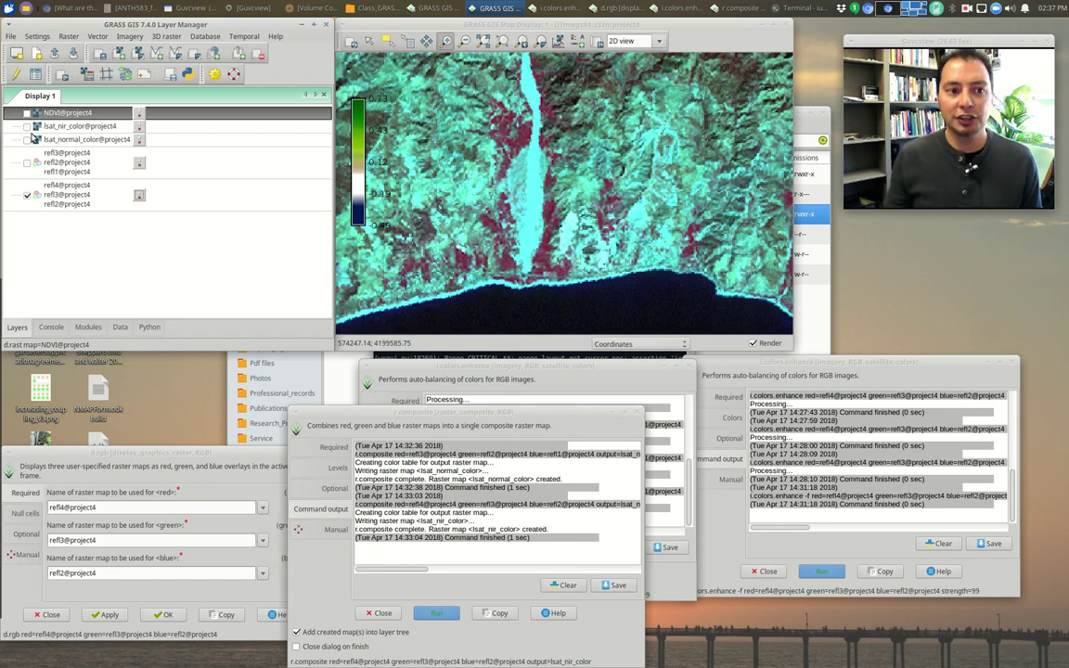
click(27, 113)
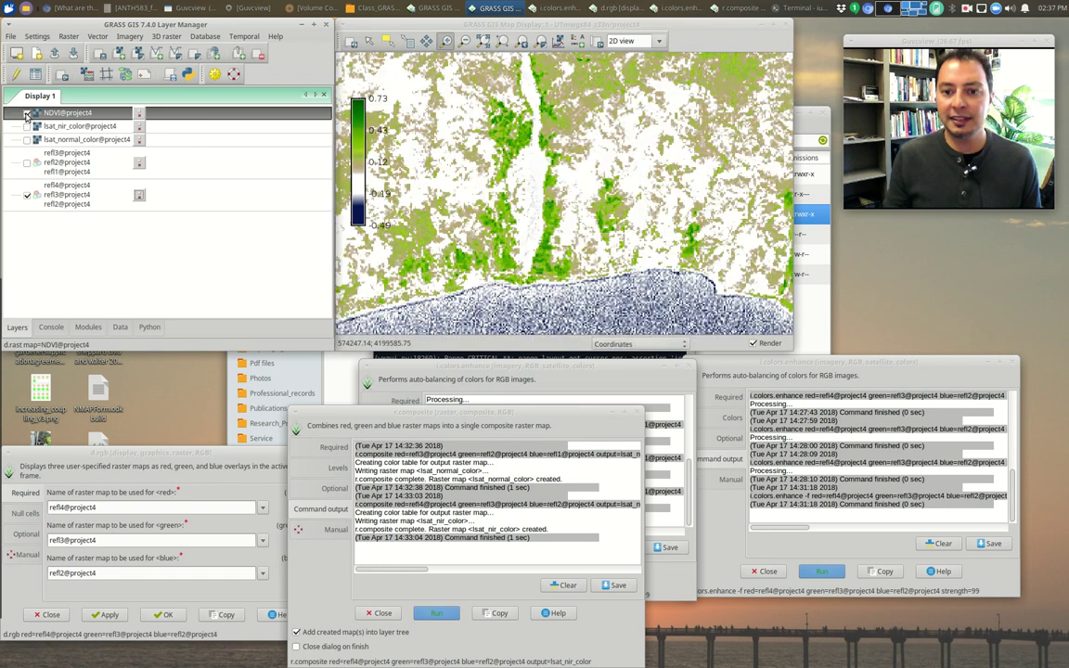
click(27, 113)
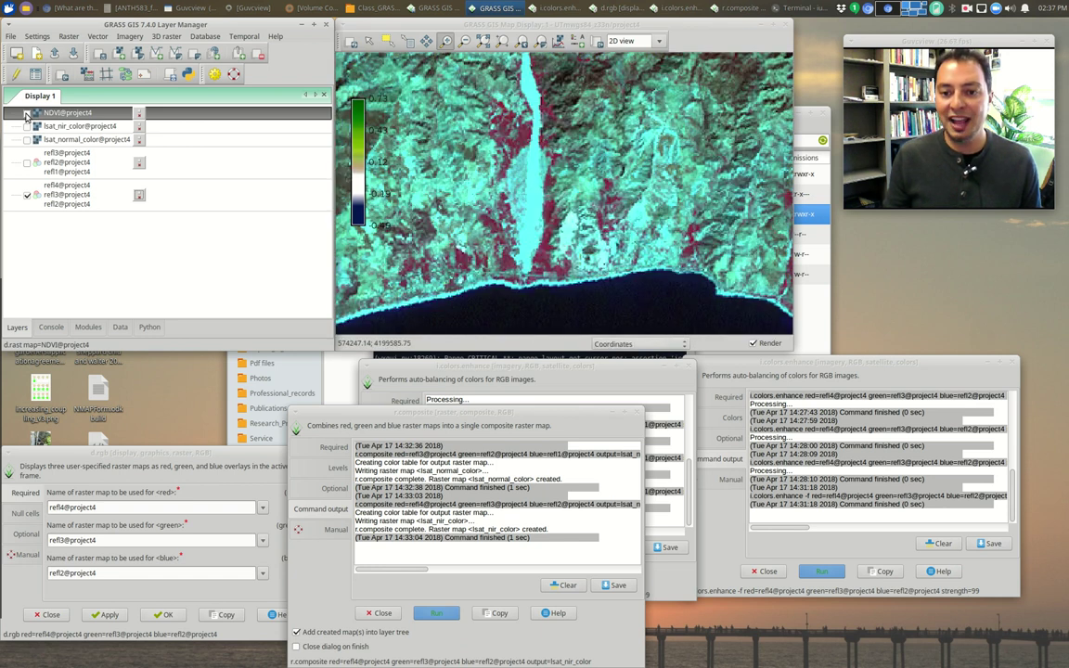
click(27, 113)
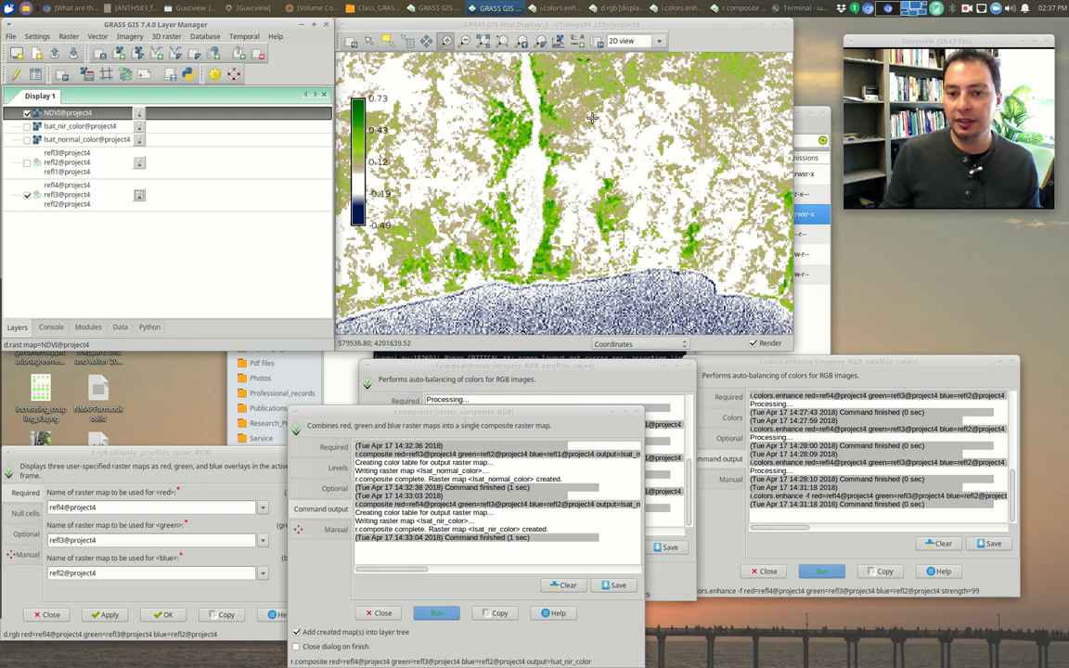
- Zoom in further on the vegetation along the river and compare NDVI with the infrared composite there
click(507, 133)
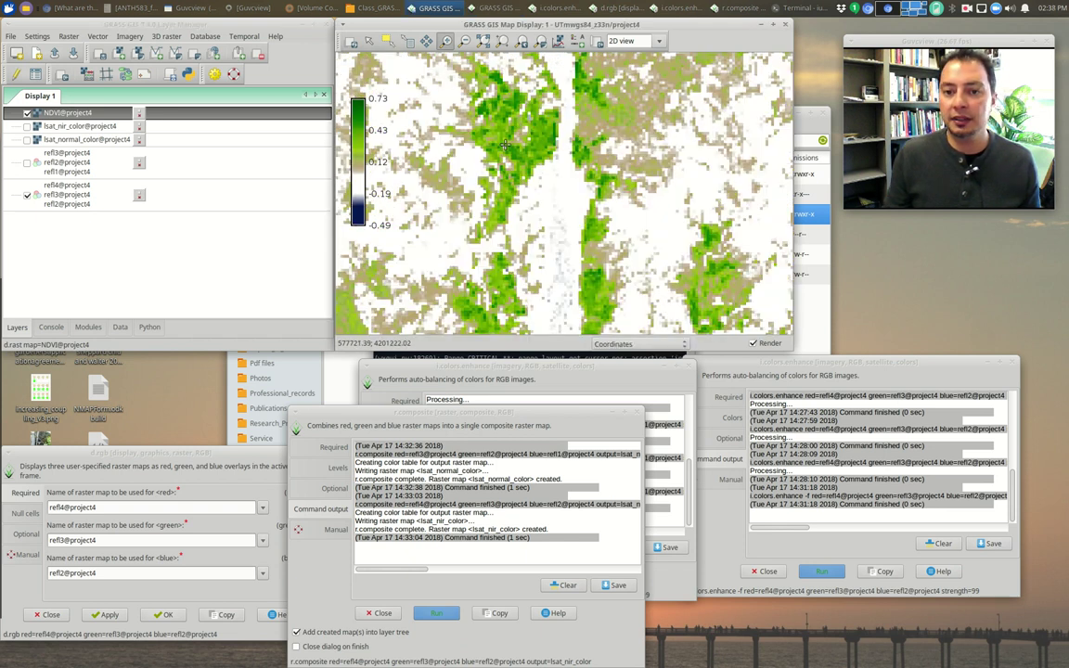
click(27, 112)
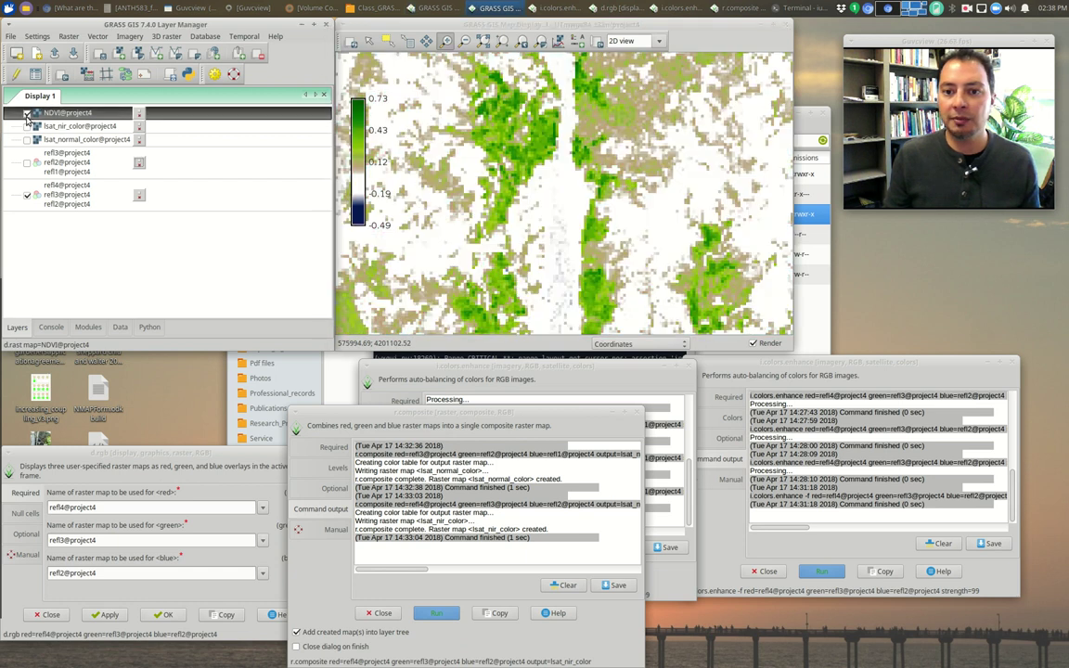
click(27, 112)
click(27, 112)
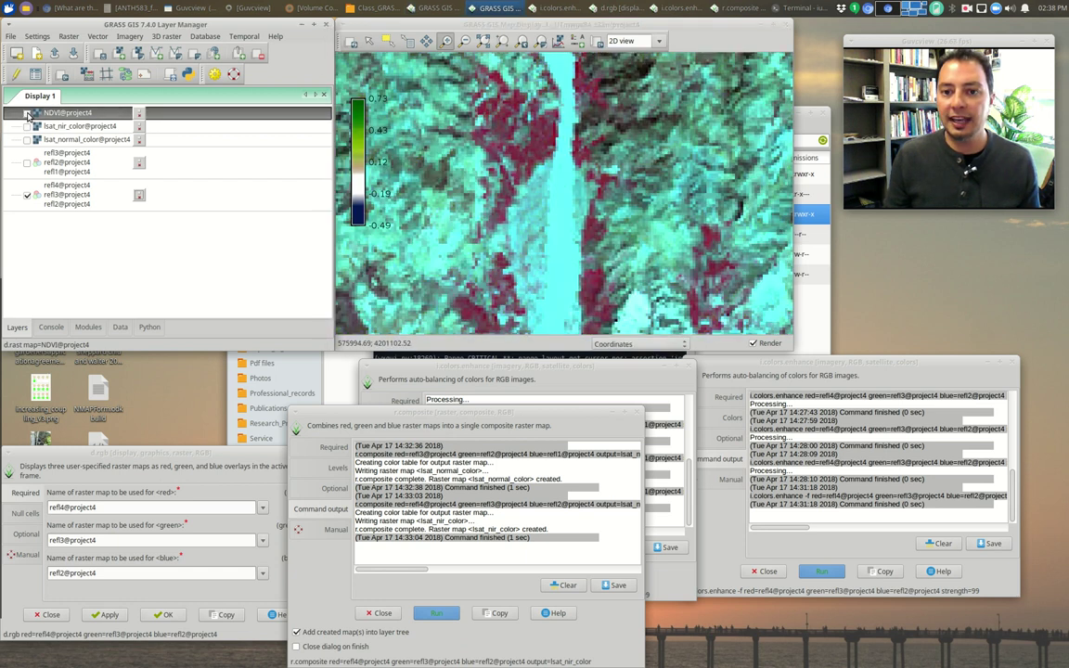
- Show the refl3/refl2/refl1 natural color composite and compare the riverside vegetation with NDVI, leaving the NDVI layer displayed
click(28, 163)
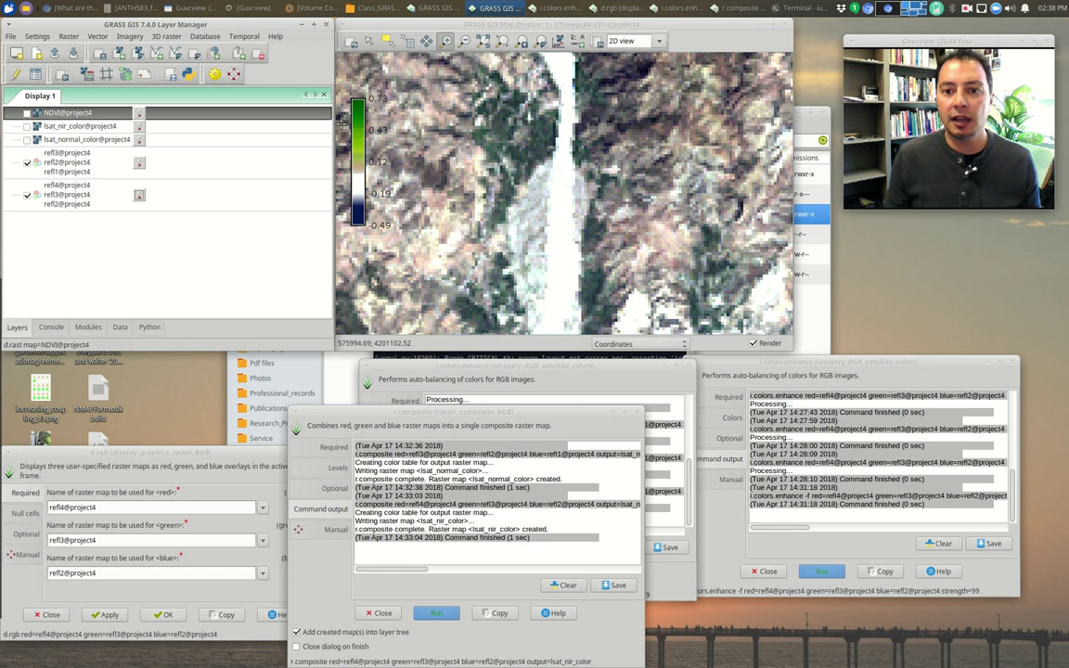
click(26, 112)
click(27, 112)
click(27, 112)
click(27, 112)
click(27, 112)
click(27, 112)
click(27, 112)
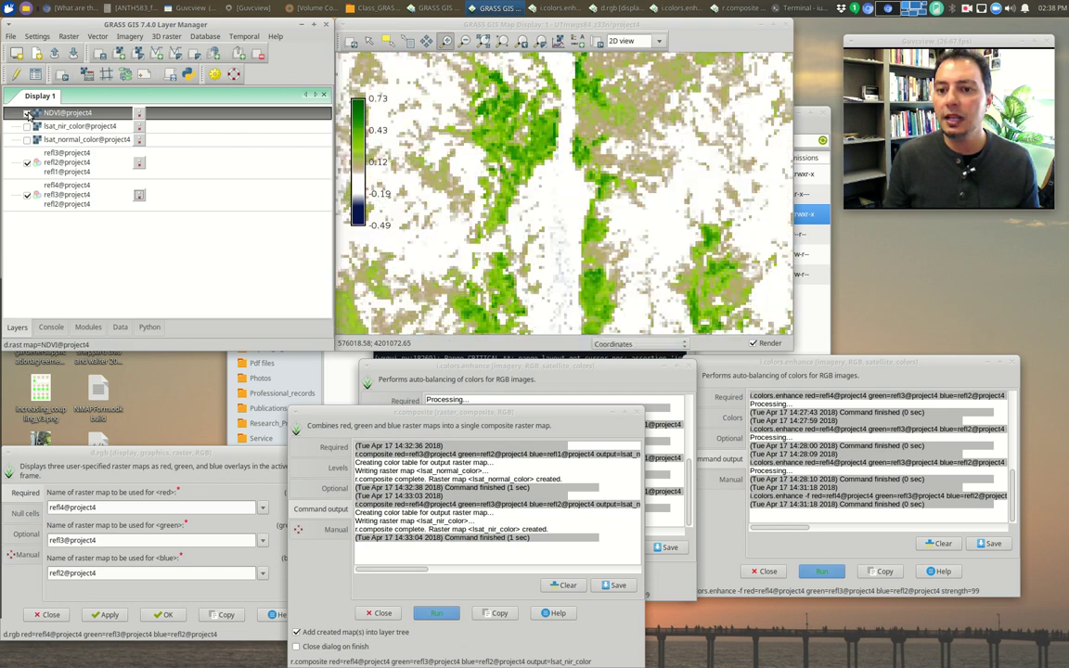
click(26, 112)
click(27, 112)
click(27, 112)
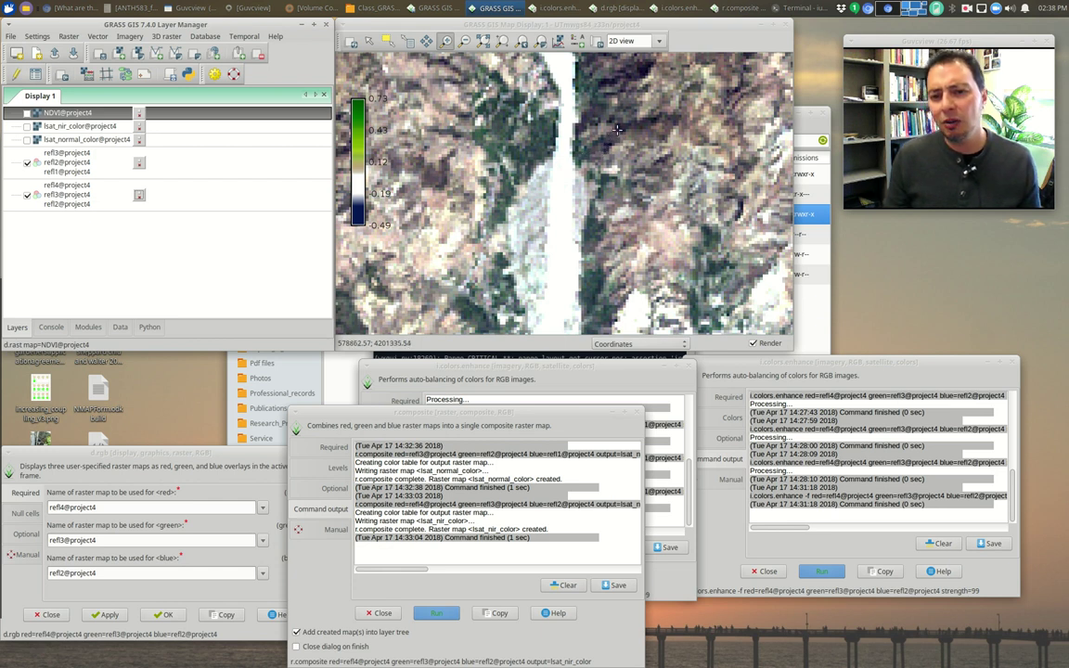
click(26, 113)
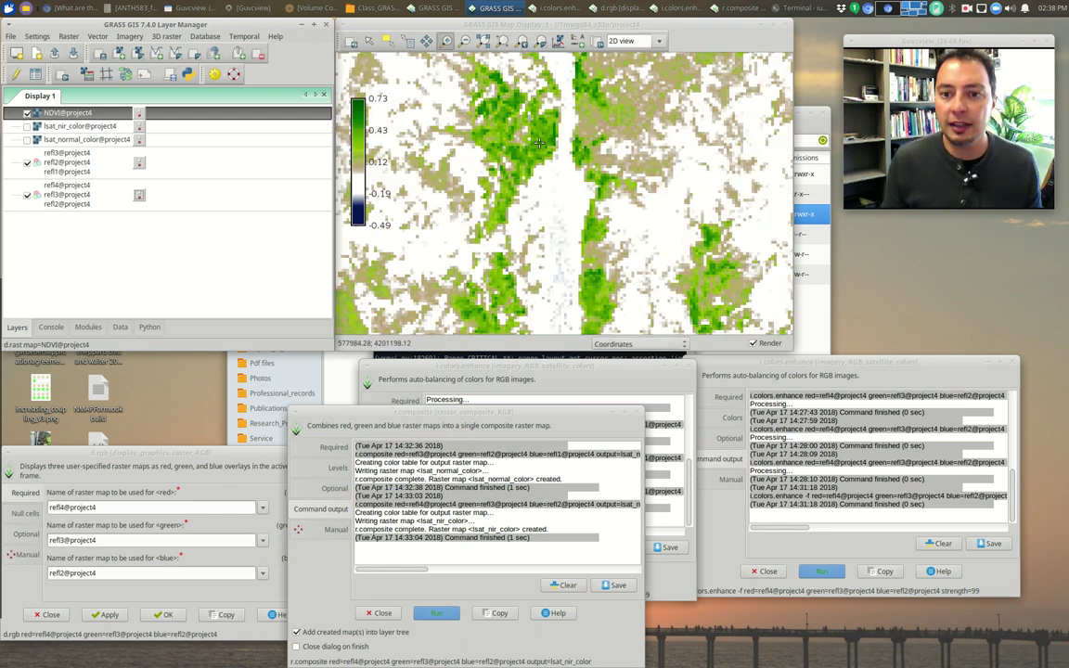
- Limit the displayed values of the NDVI layer to the range 0-1
scroll(604, 163, down, 2)
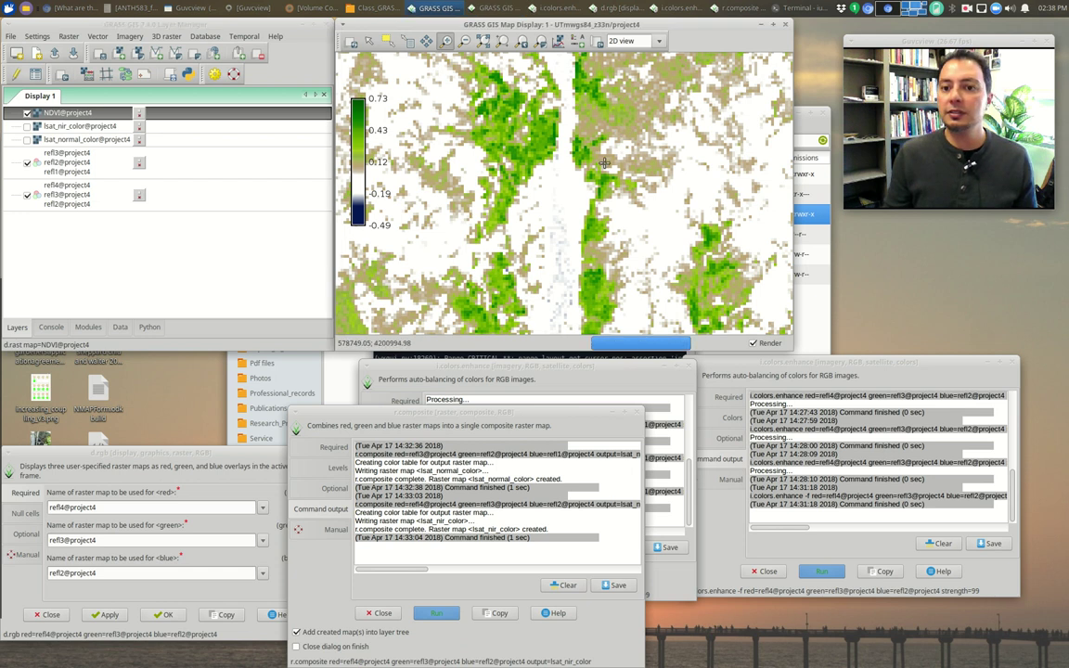
right_click(64, 118)
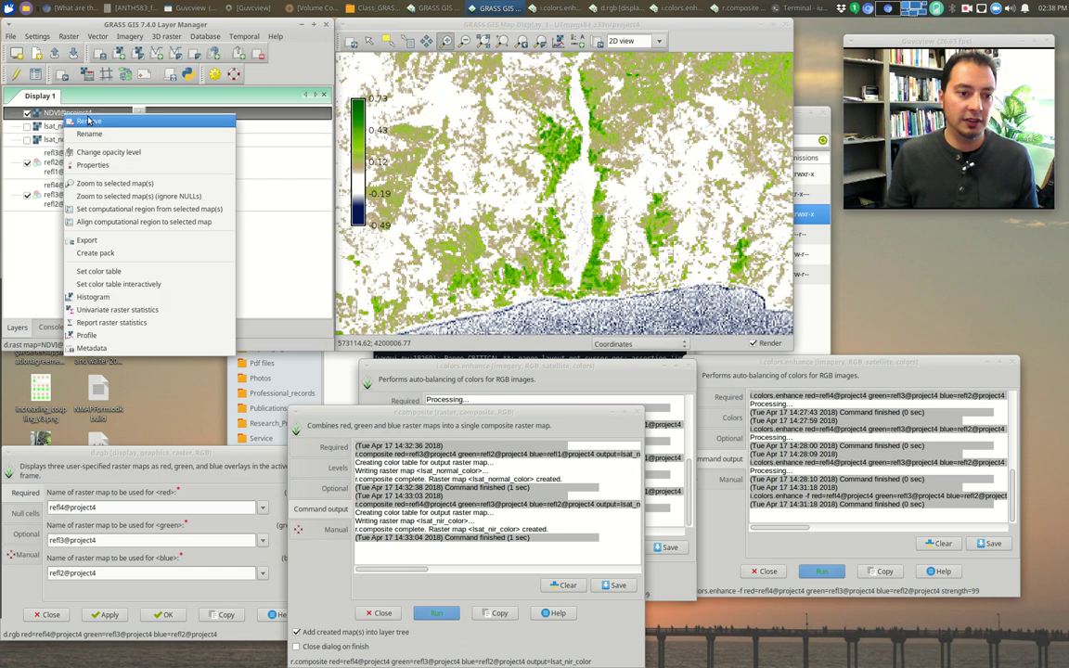
click(50, 115)
double_click(50, 115)
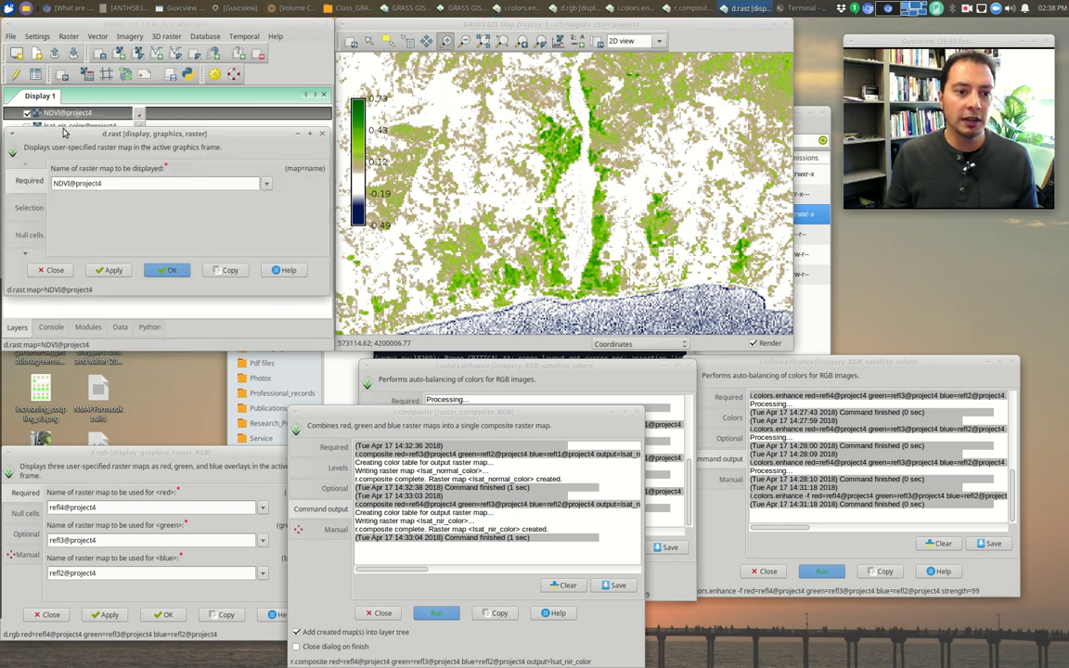
click(37, 206)
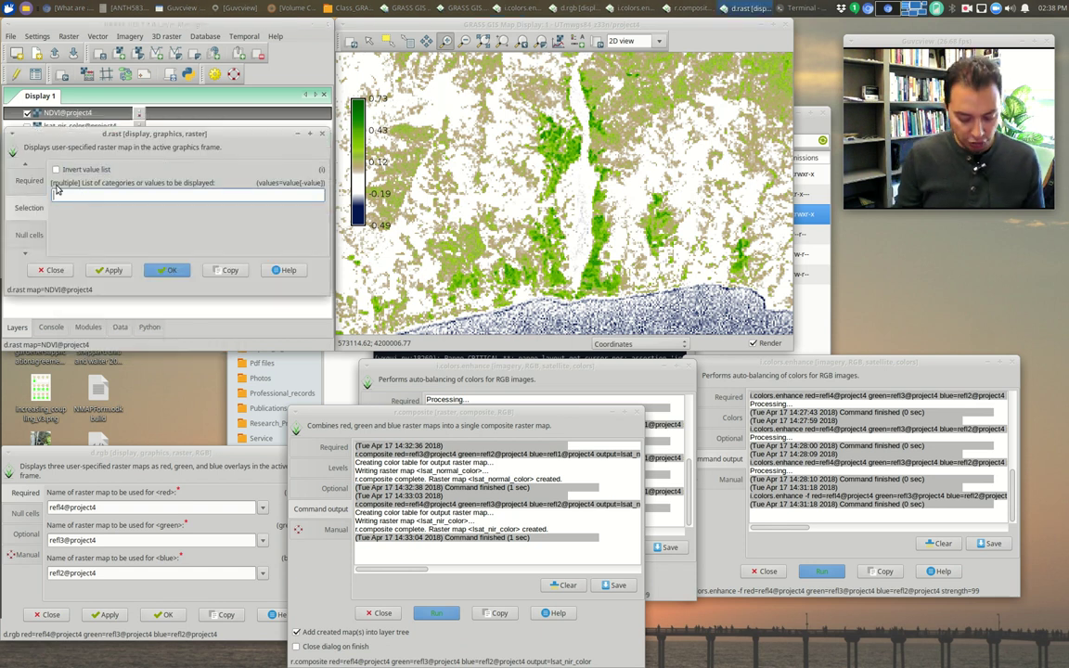
click(57, 192)
text(0-1)
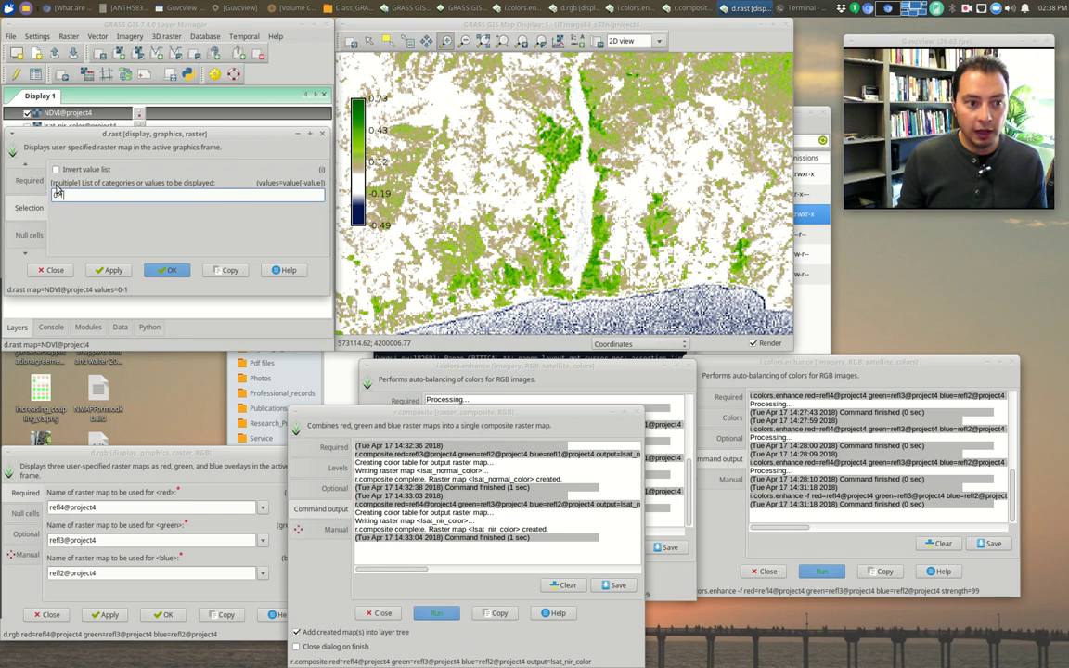
click(107, 271)
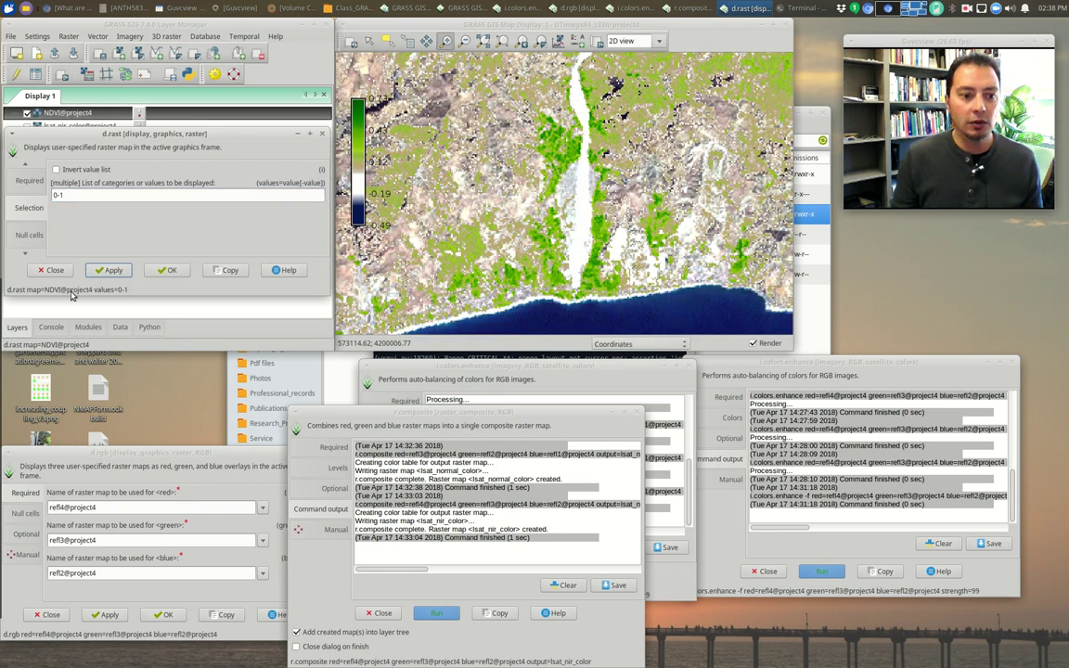
click(167, 270)
- Hide both RGB composite layers and limit the NDVI layer's displayed values to .2-1
click(27, 163)
click(26, 195)
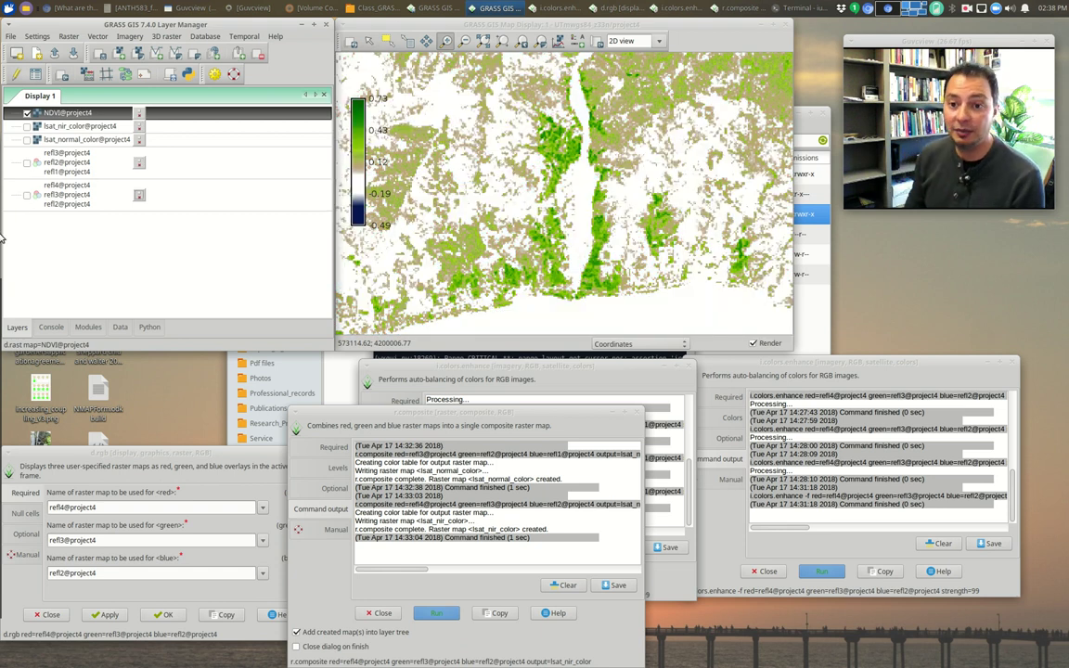
double_click(63, 115)
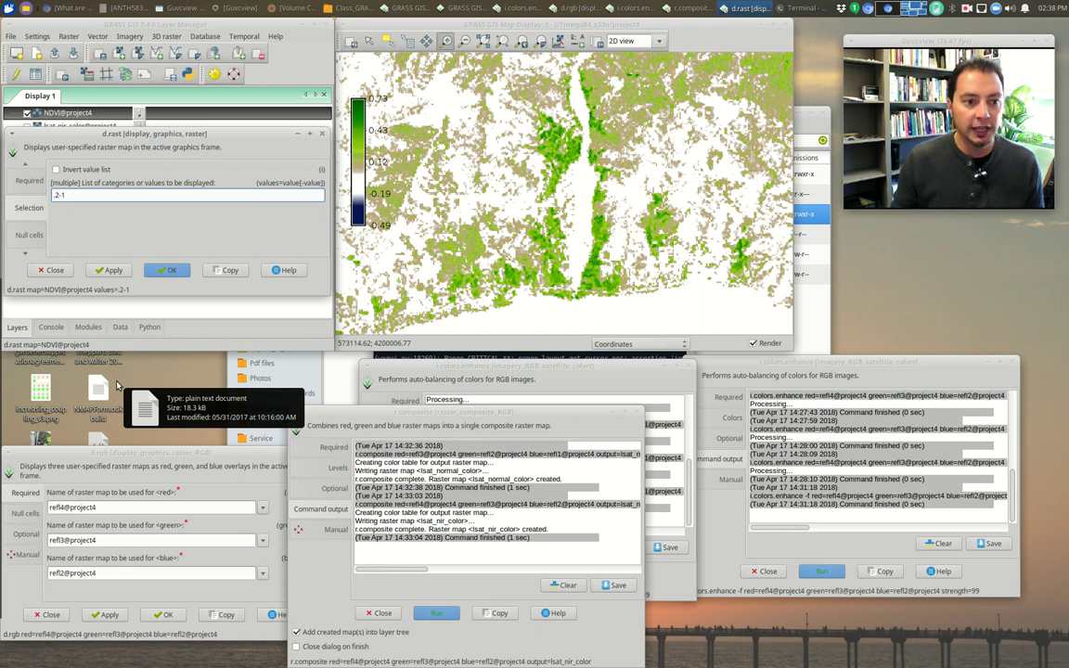
click(108, 269)
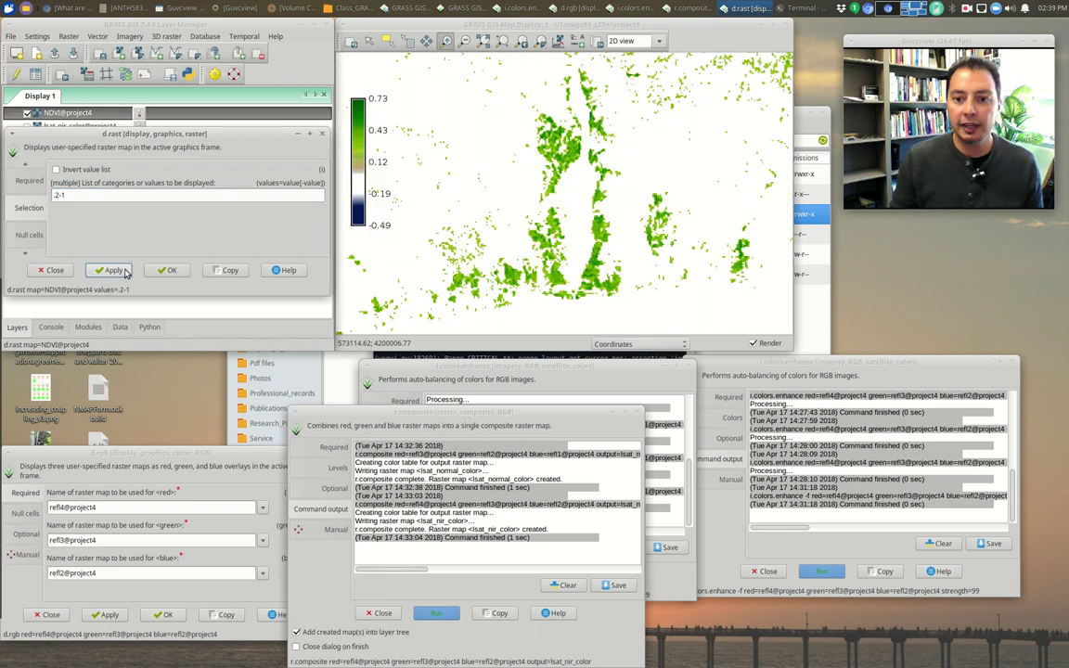
click(167, 269)
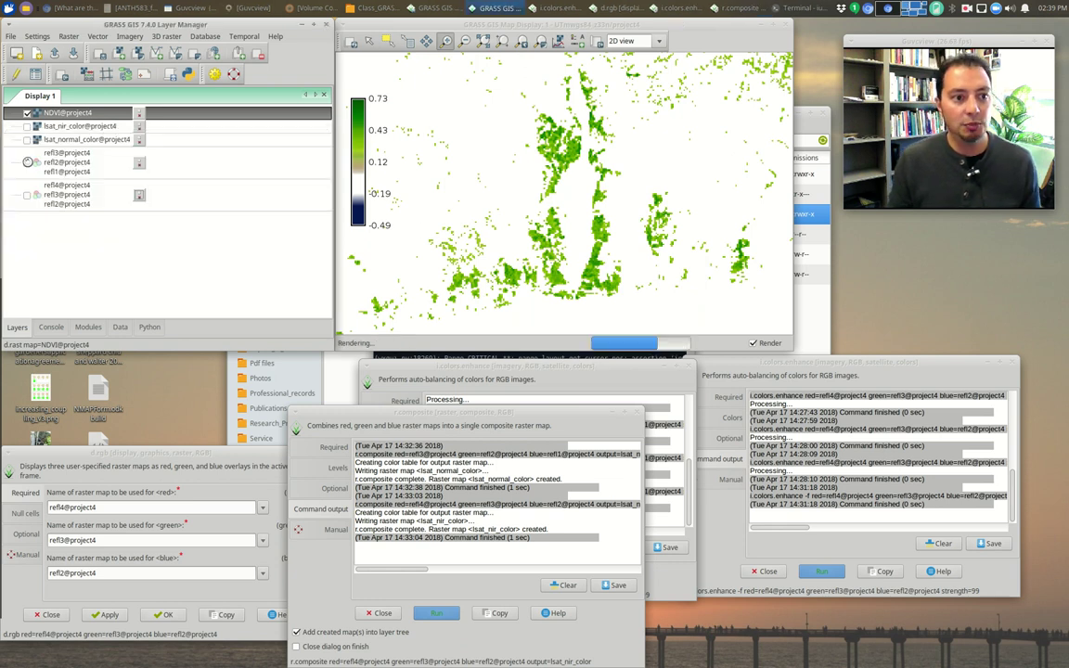
- Show the refl3/refl2/refl1 natural color composite beneath NDVI and compare the coastal river valleys by toggling the NDVI layer
click(27, 163)
scroll(413, 171, down, 2)
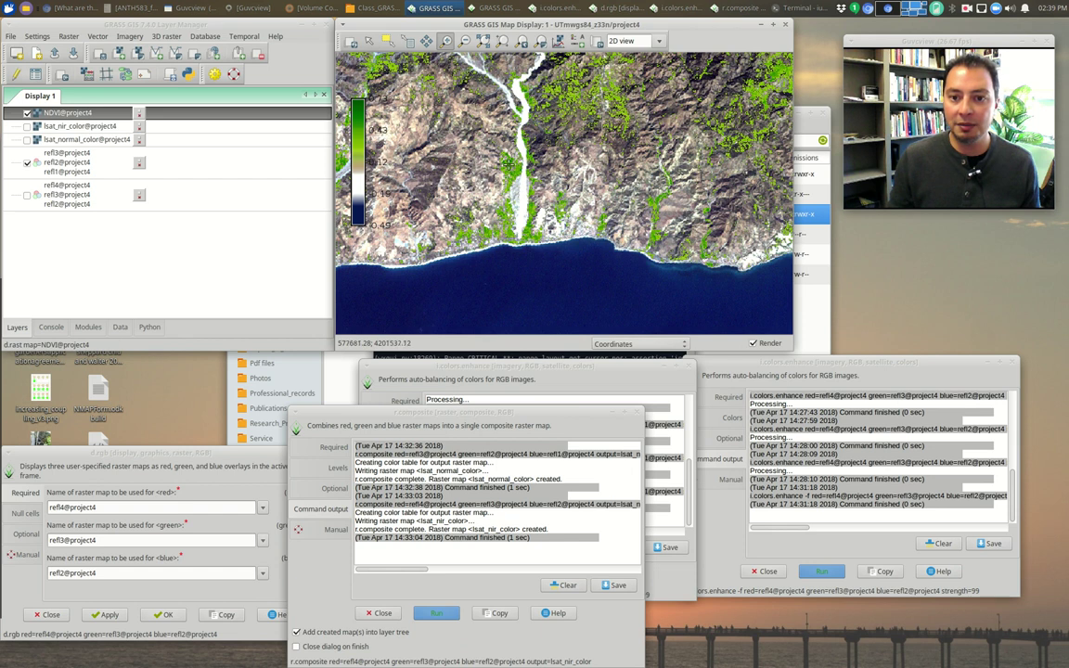
click(599, 178)
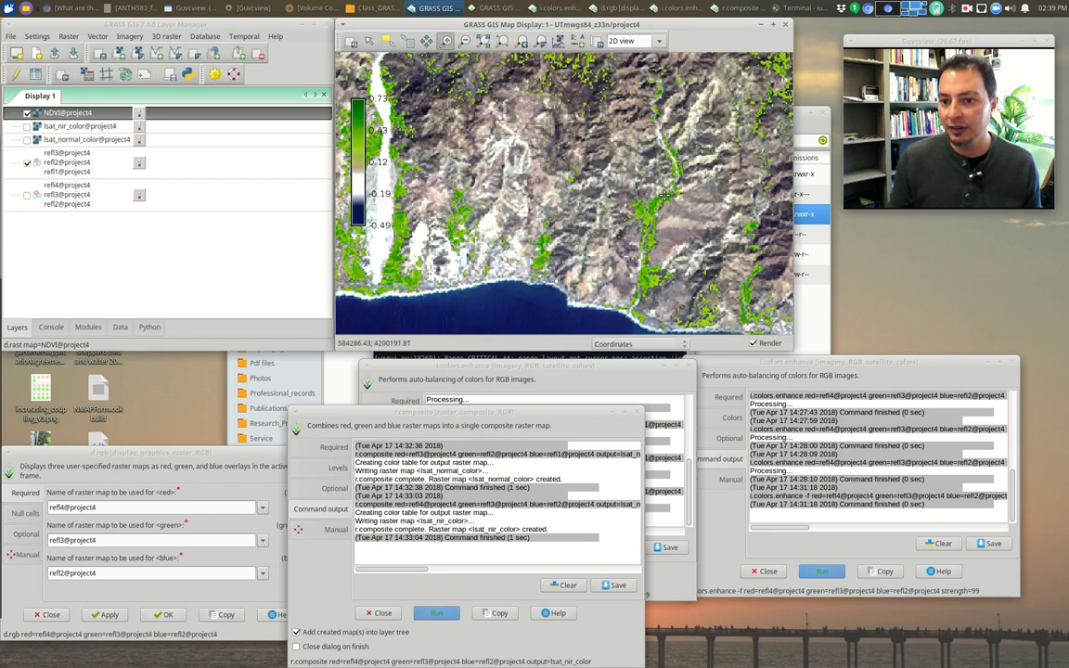
click(678, 203)
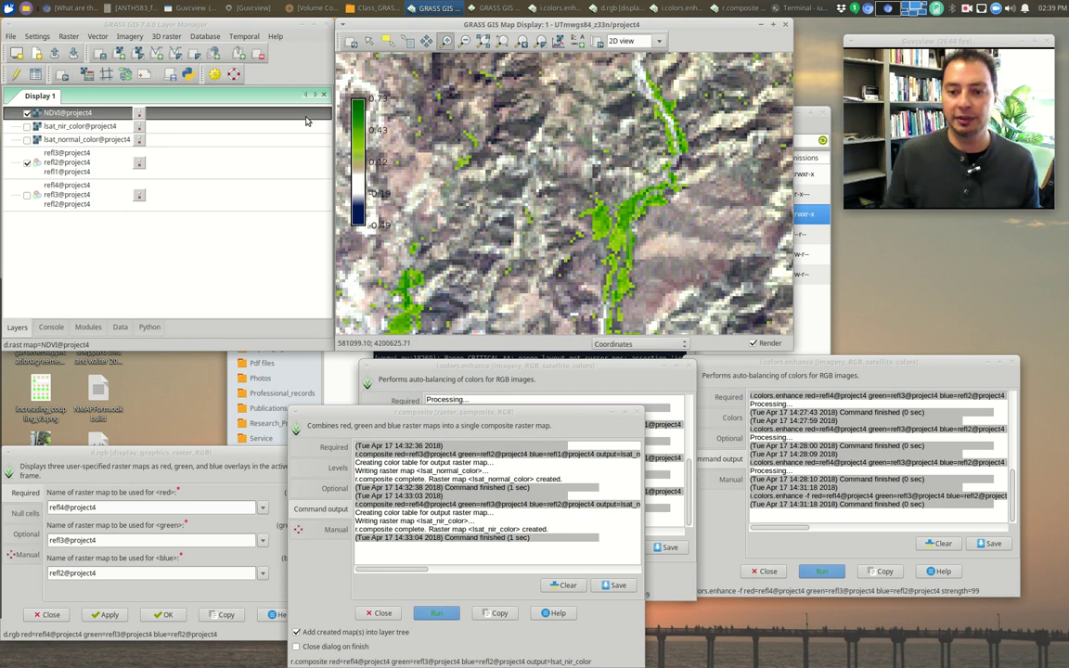
click(27, 112)
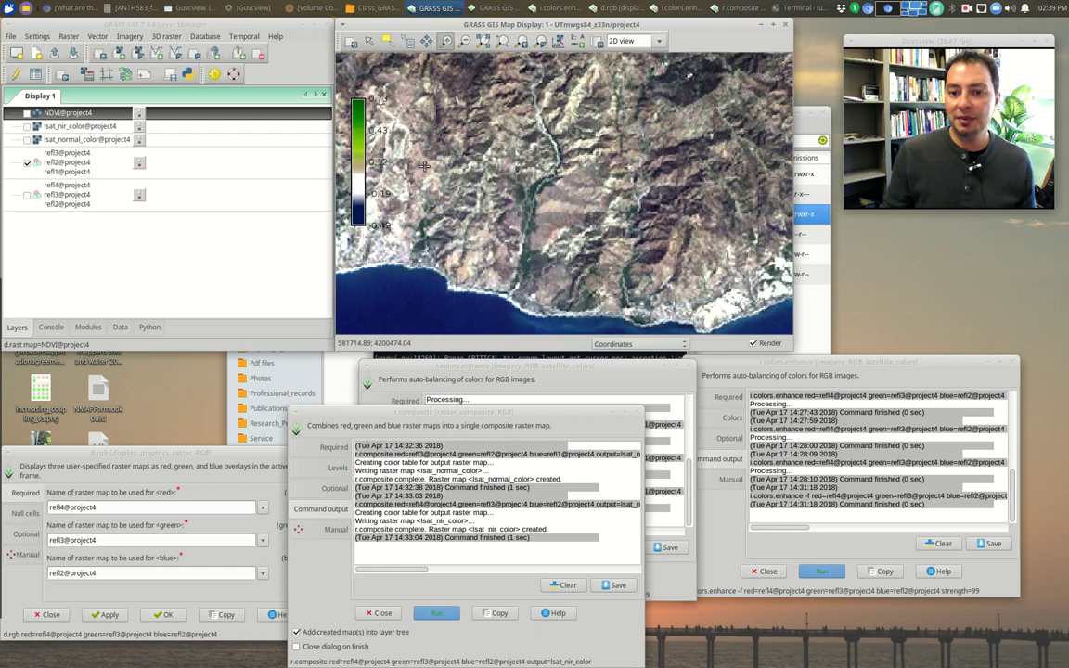
click(27, 112)
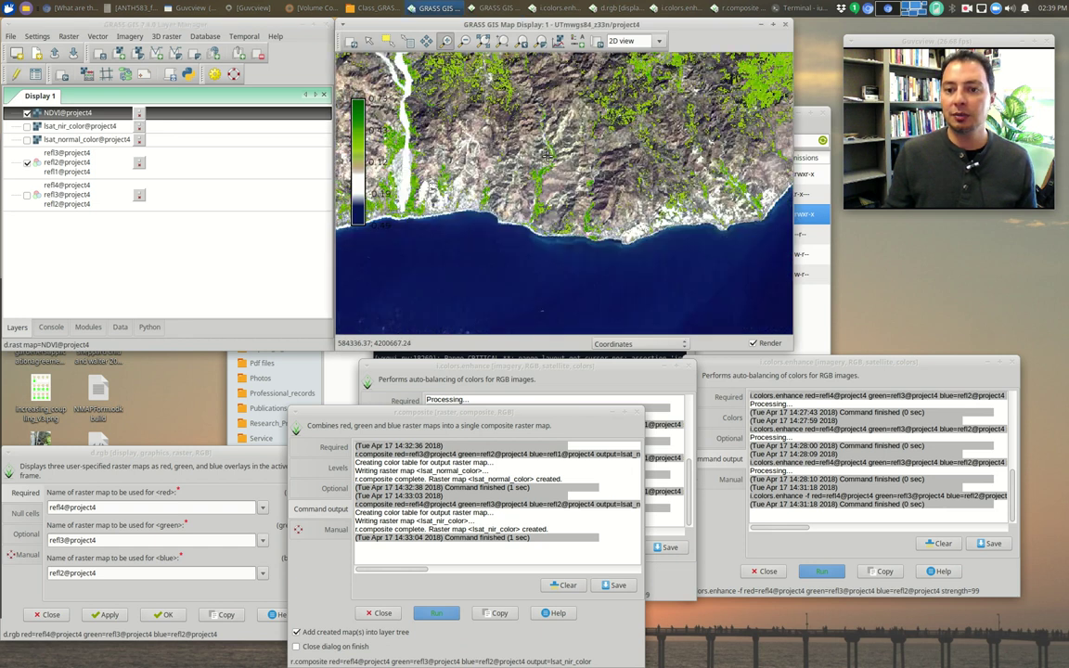
click(28, 112)
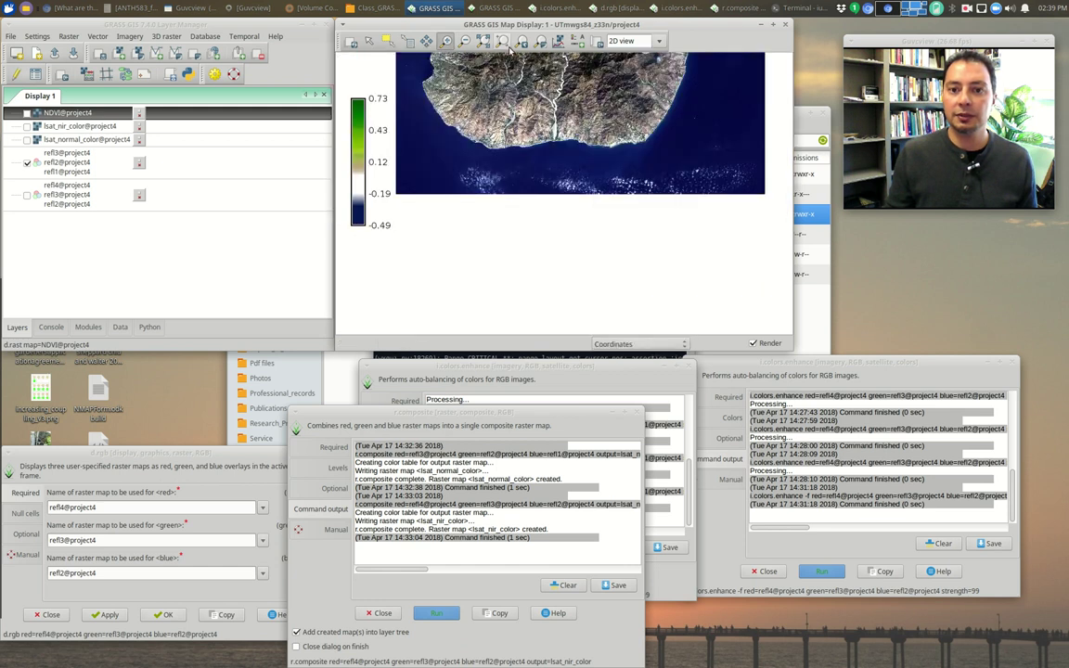
- Zoom to the full NDVI map extent and compare NDVI with the natural color composite, leaving the NDVI layer hidden
right_click(66, 116)
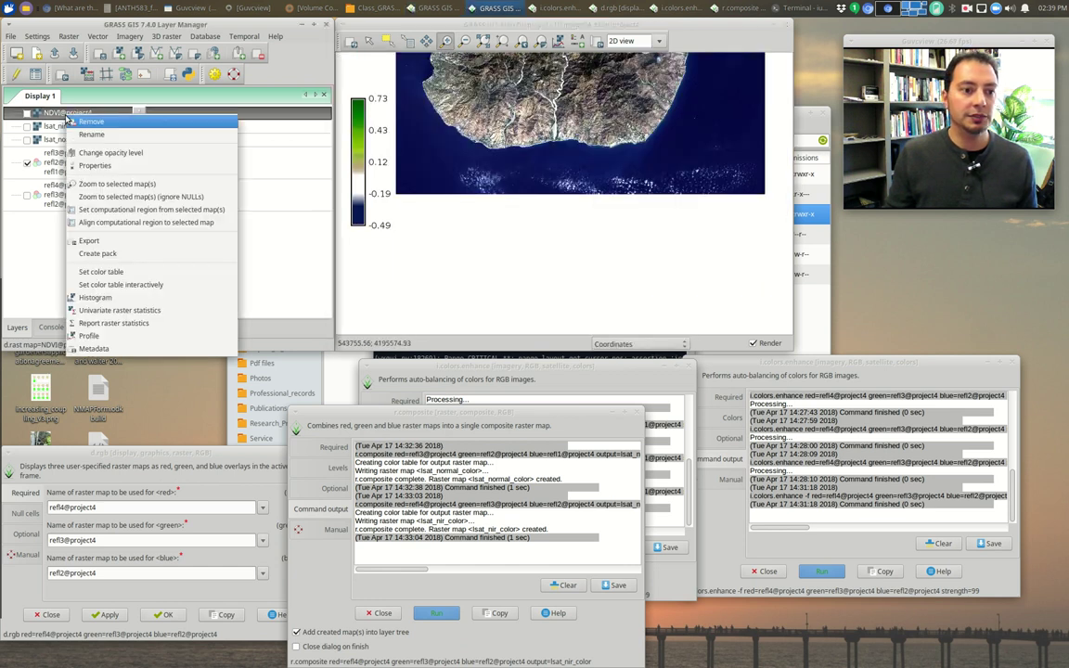
click(116, 183)
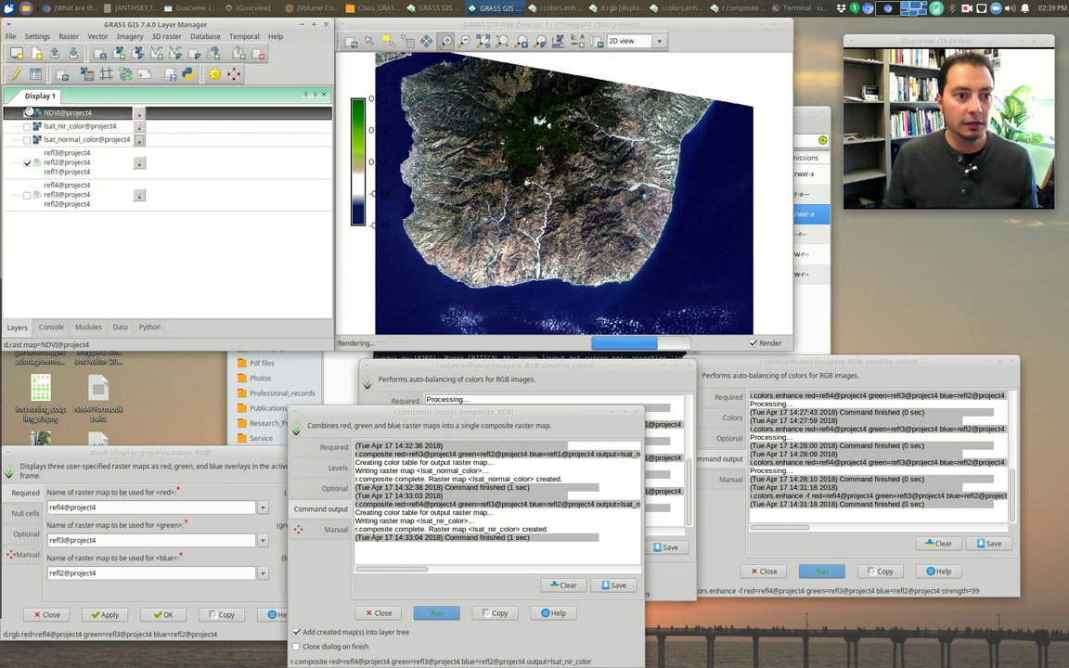
click(28, 112)
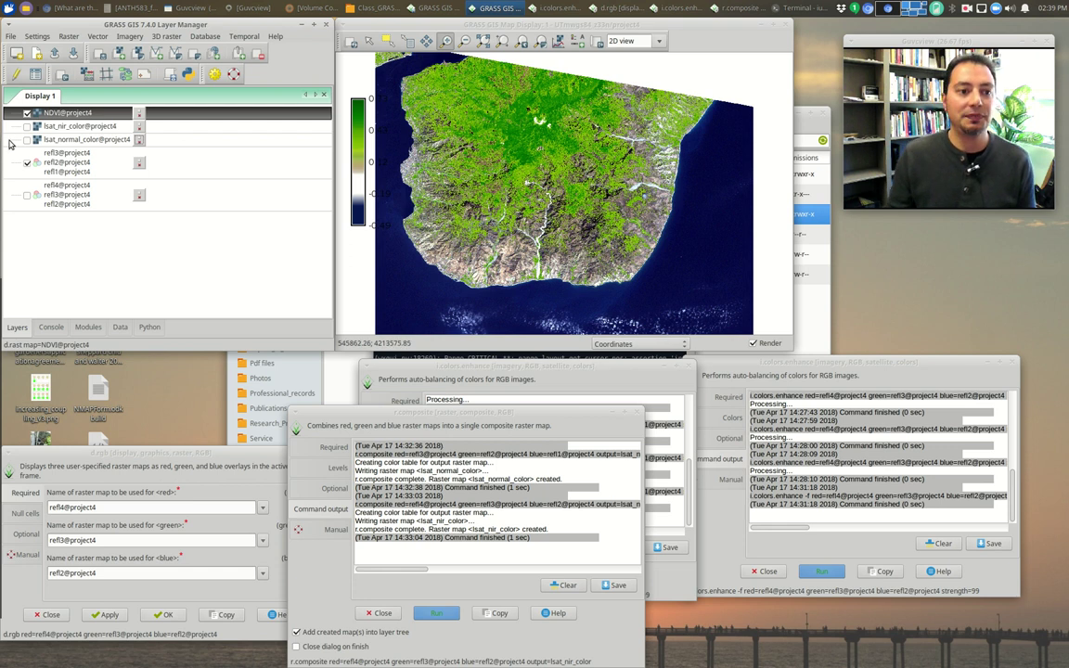
click(28, 113)
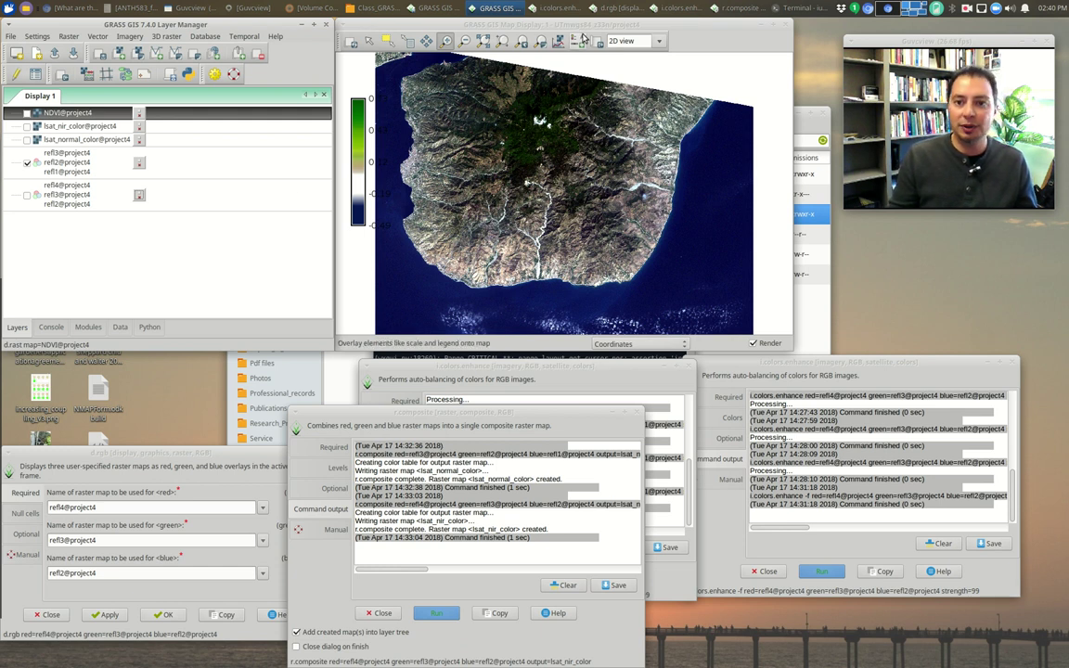
- Remove the NDVI color legend from the map display
click(623, 25)
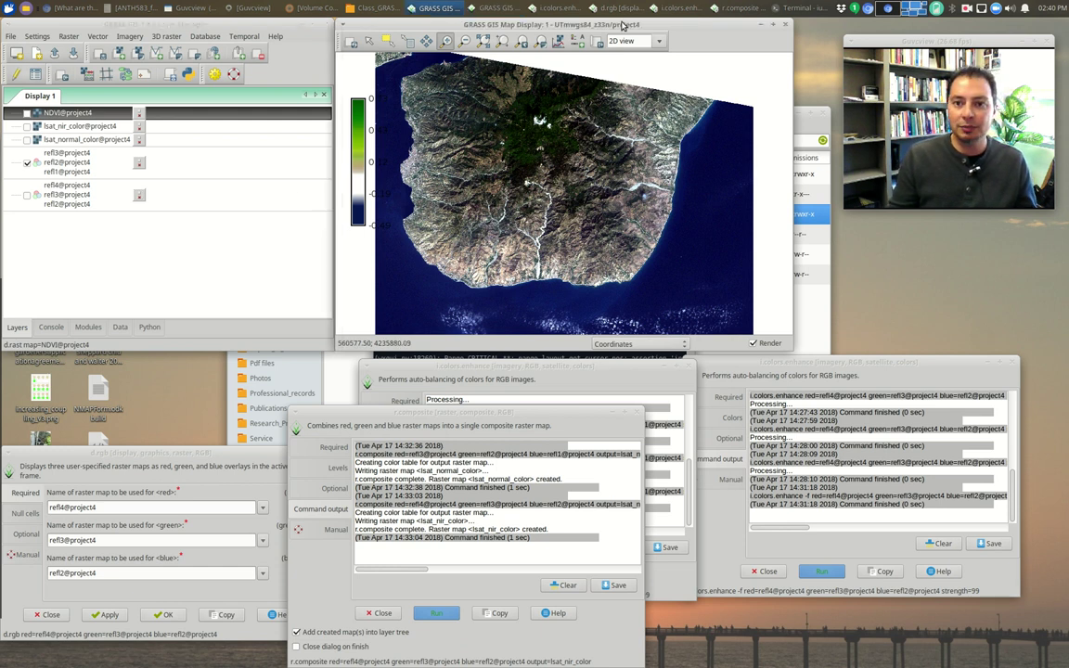
right_click(357, 144)
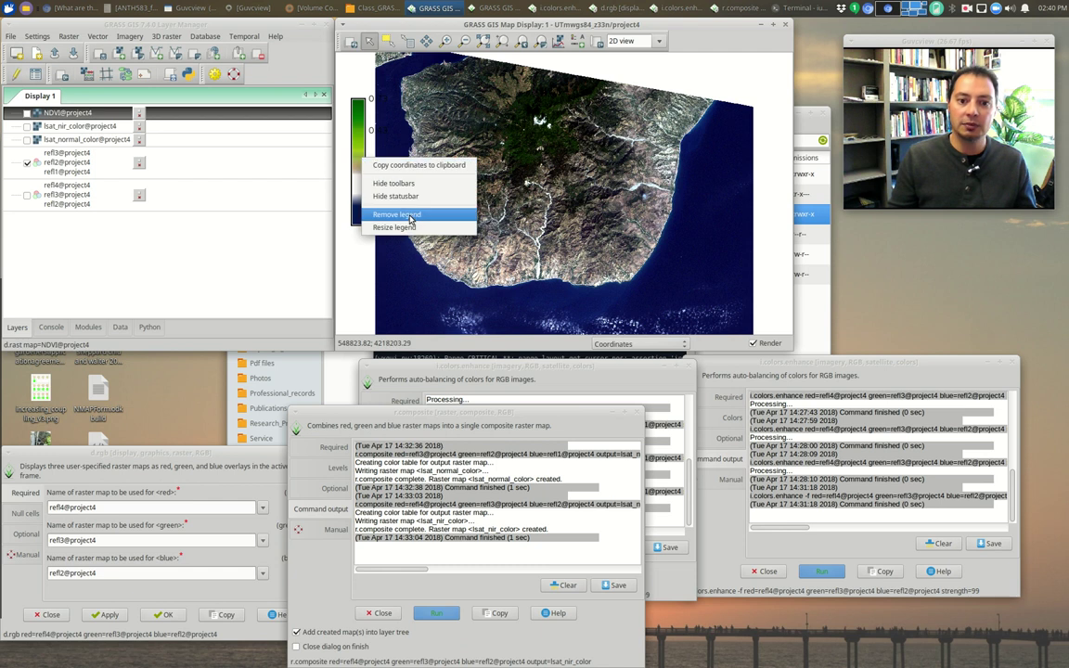
click(394, 194)
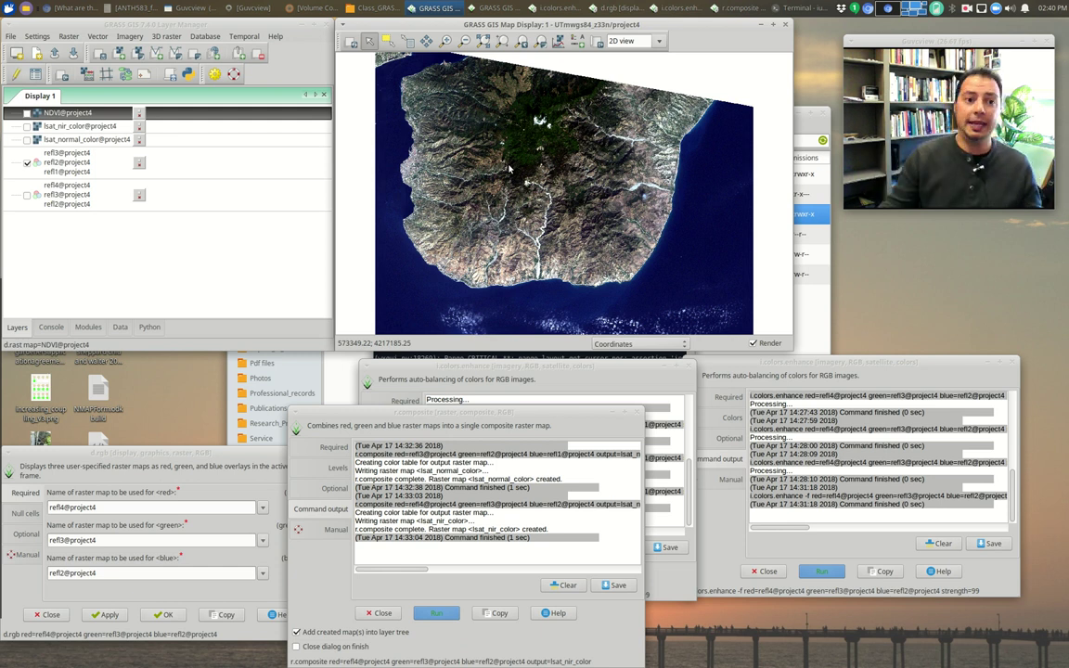
- Open the i.group tool for creating or editing imagery groups
click(135, 38)
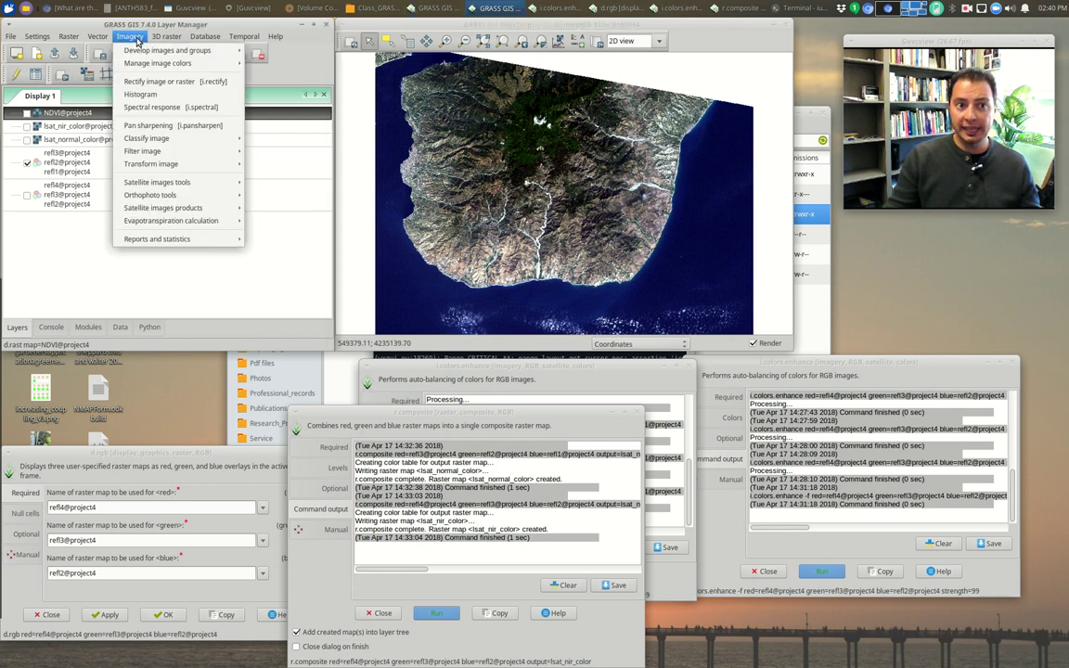
mouse_move(206, 50)
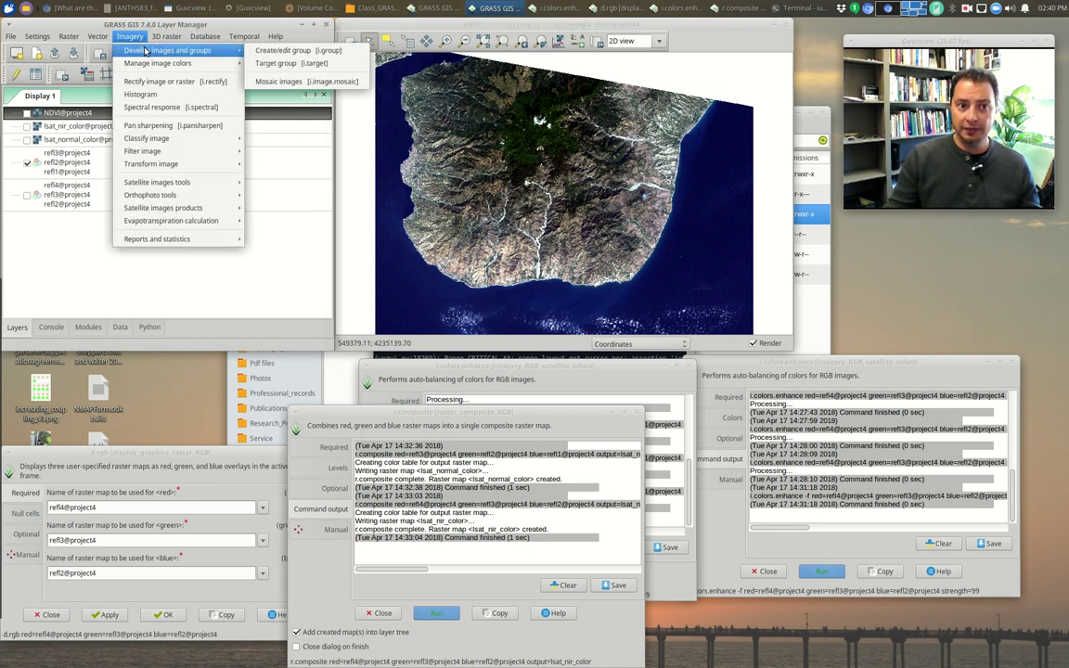
click(297, 51)
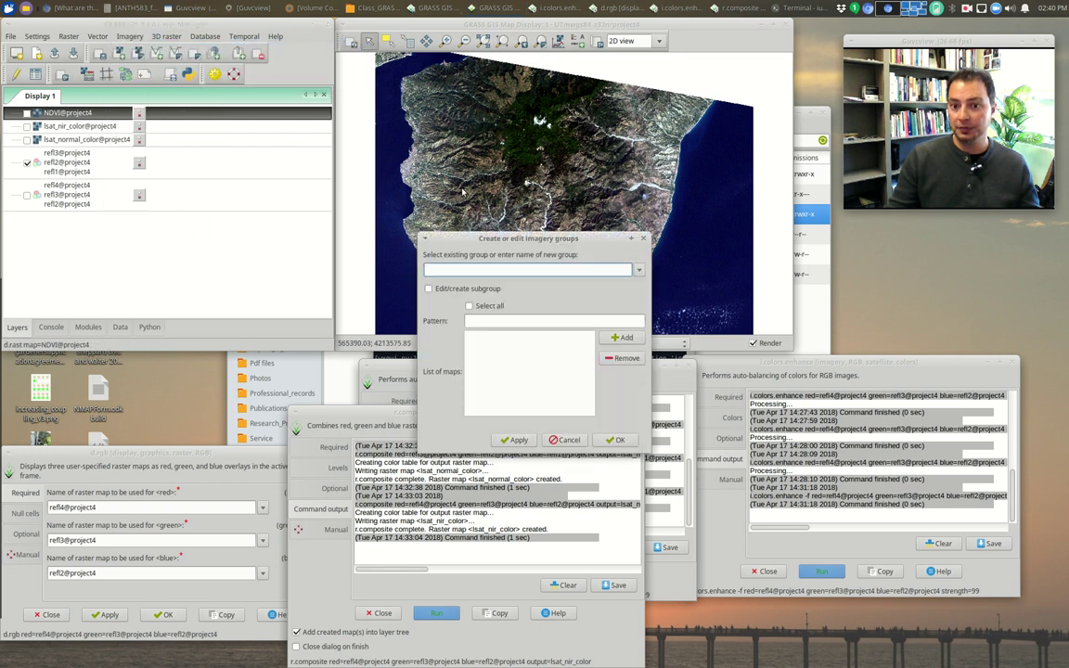
- Add all project4 rasters matching the pattern "band" to the map list of the unnamed imagery group
click(622, 338)
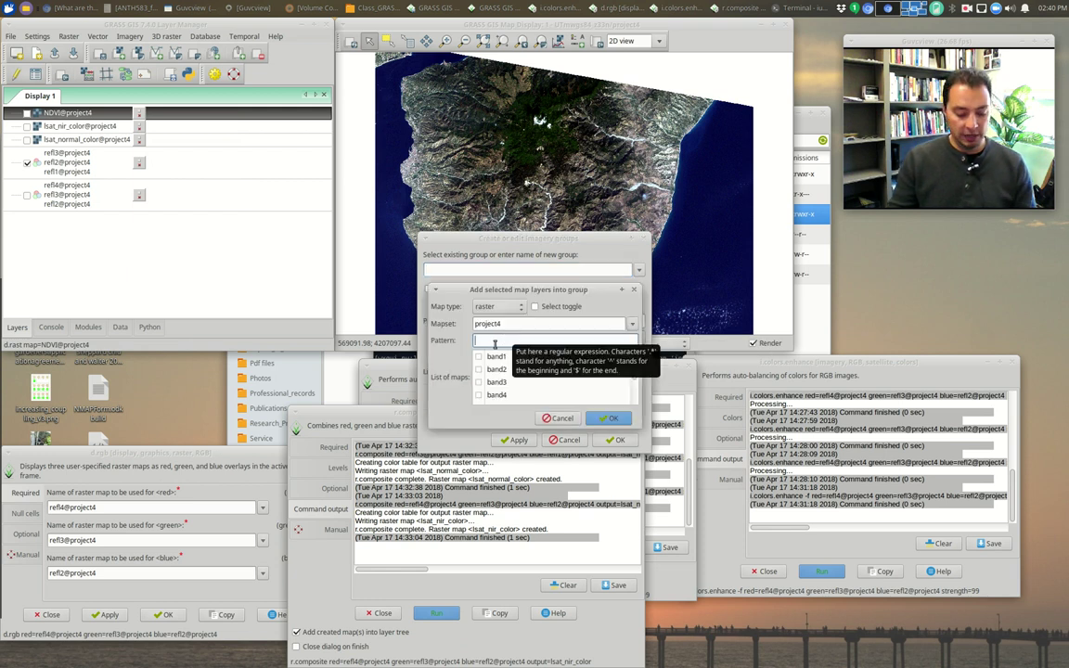
text(ba)
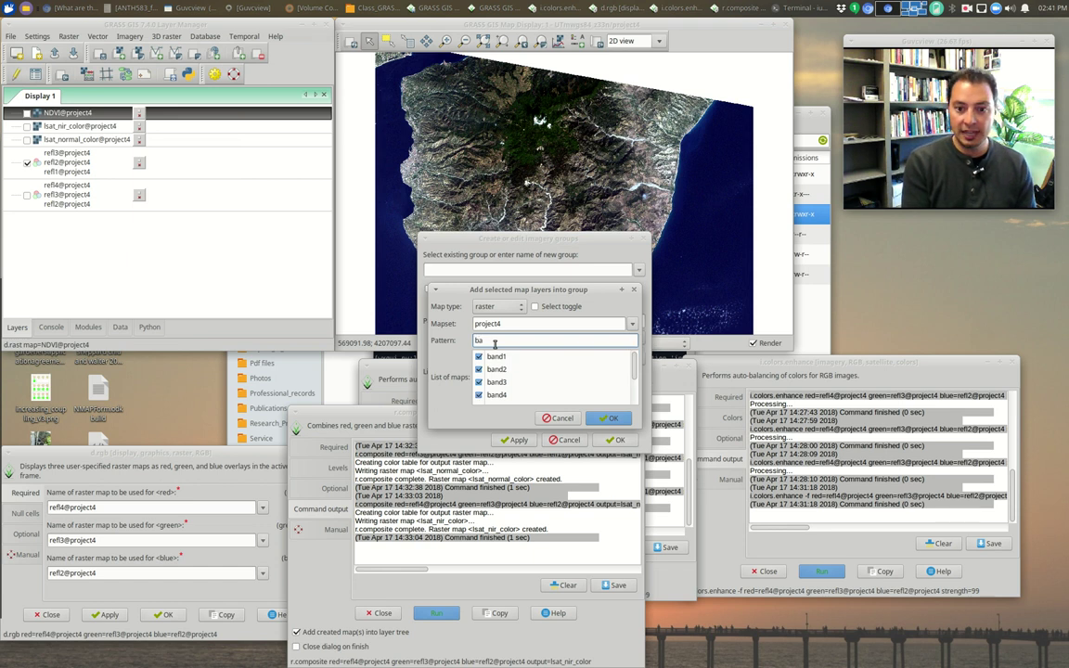
text(nd)
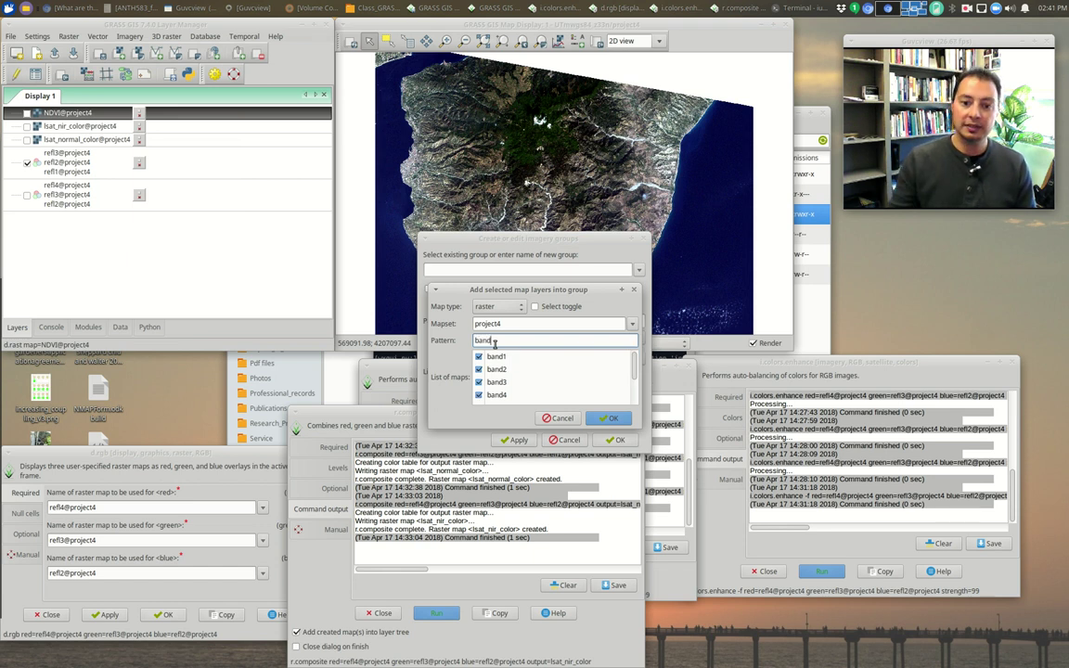
scroll(531, 369, down, 1)
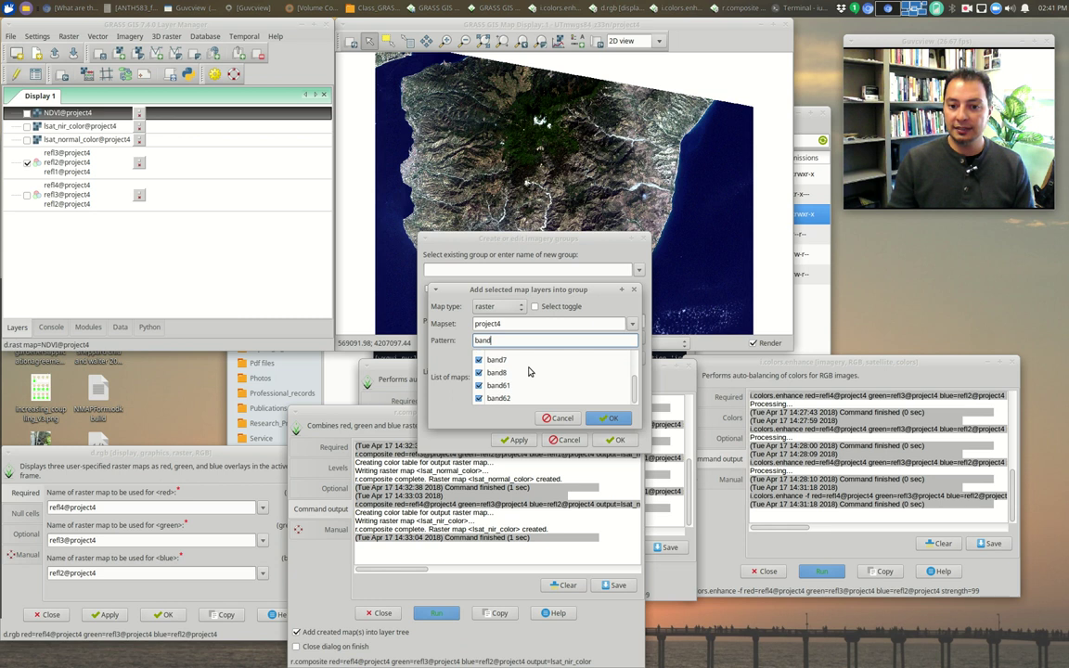
scroll(530, 370, down, 1)
scroll(530, 372, up, 2)
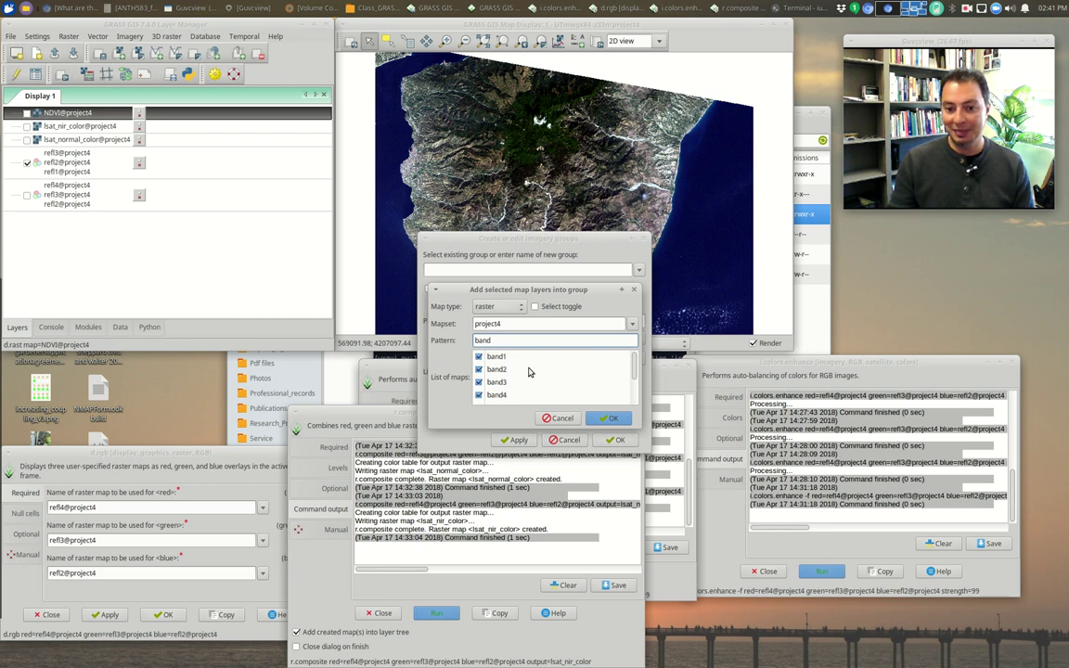
scroll(529, 374, down, 3)
scroll(528, 374, down, 2)
scroll(527, 373, up, 5)
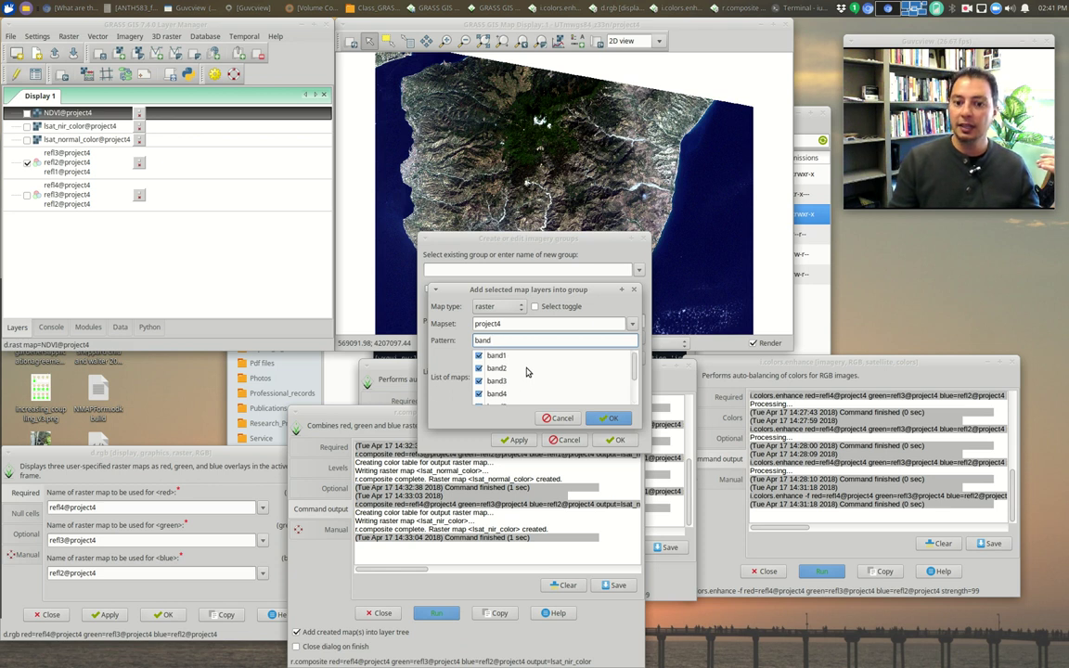
click(608, 417)
scroll(519, 395, down, 3)
scroll(520, 395, up, 3)
- Name the new imagery group lsat, add all project4 rasters matching the pattern "band", and apply the changes
click(520, 268)
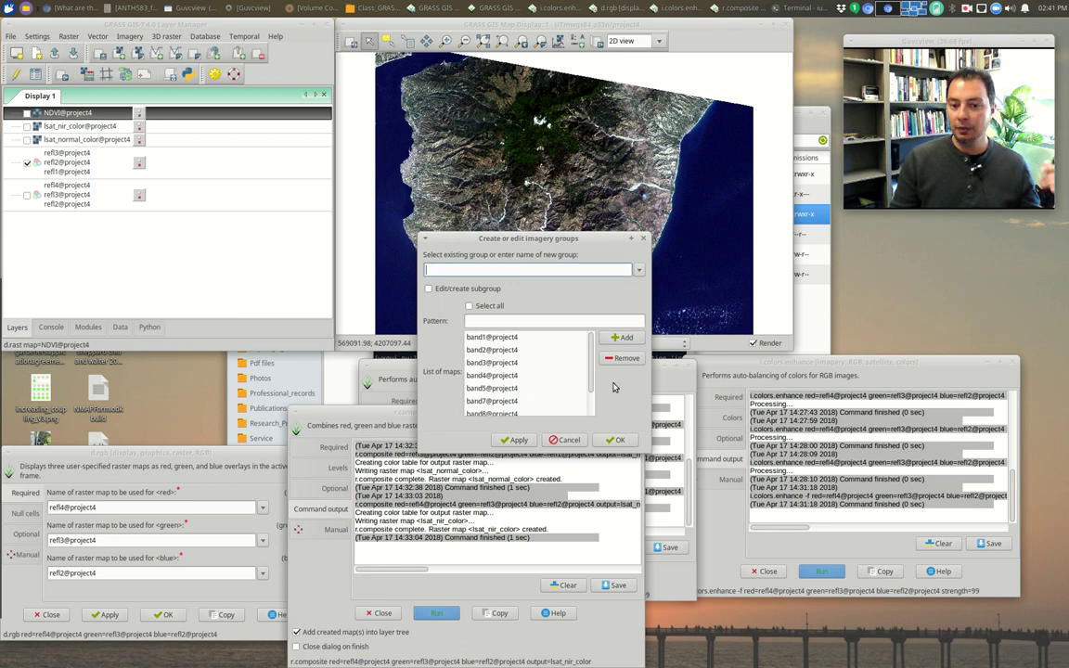
text(lsat)
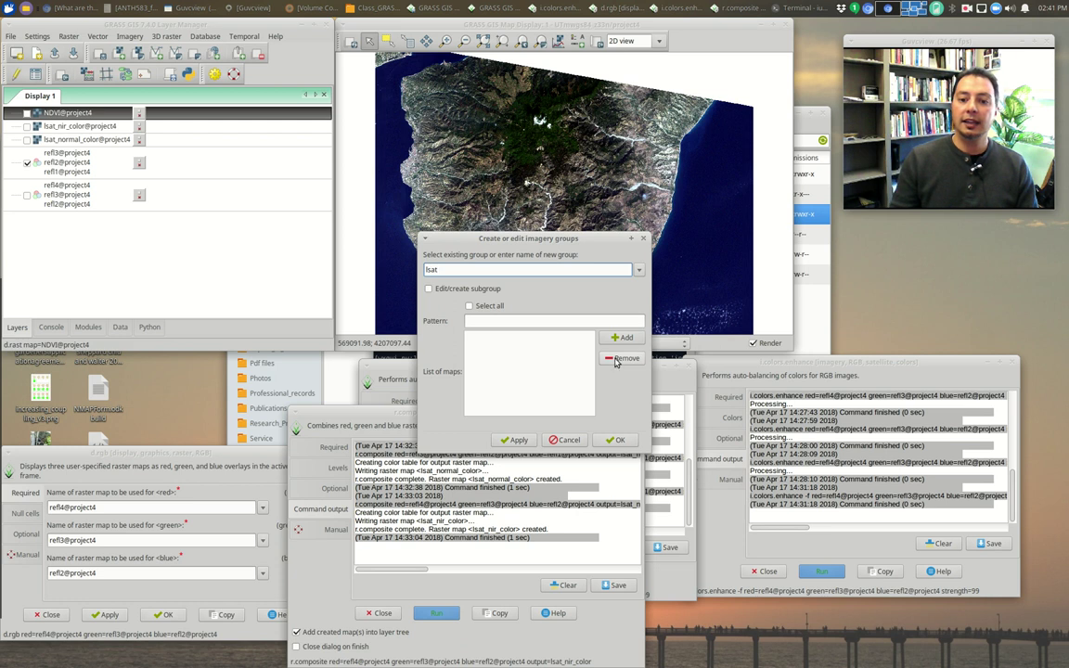
click(619, 338)
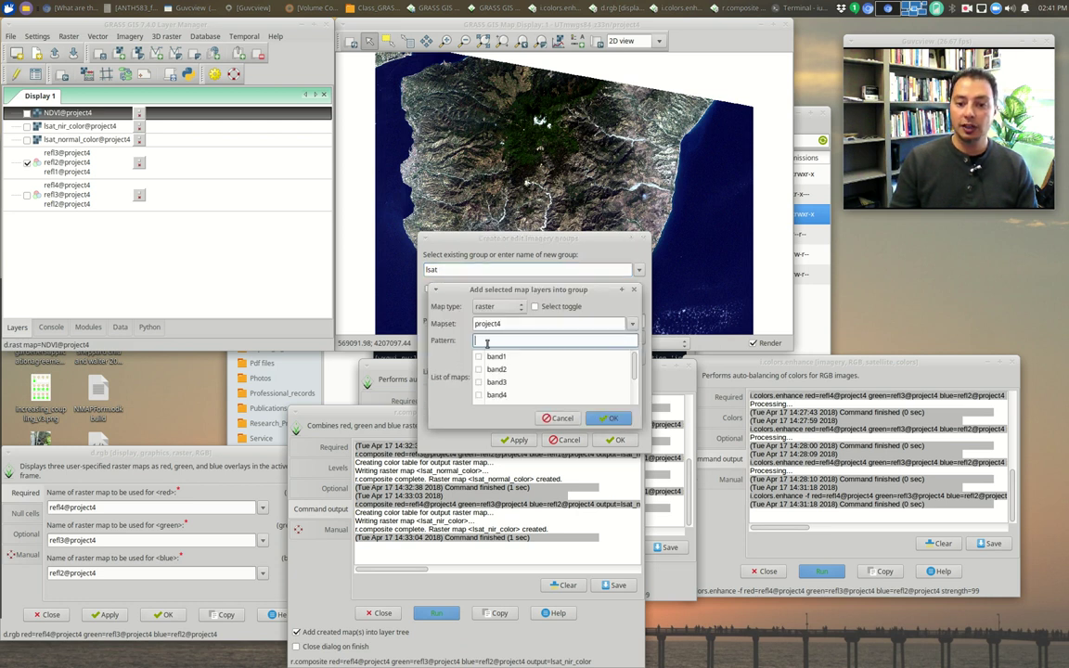
text(band)
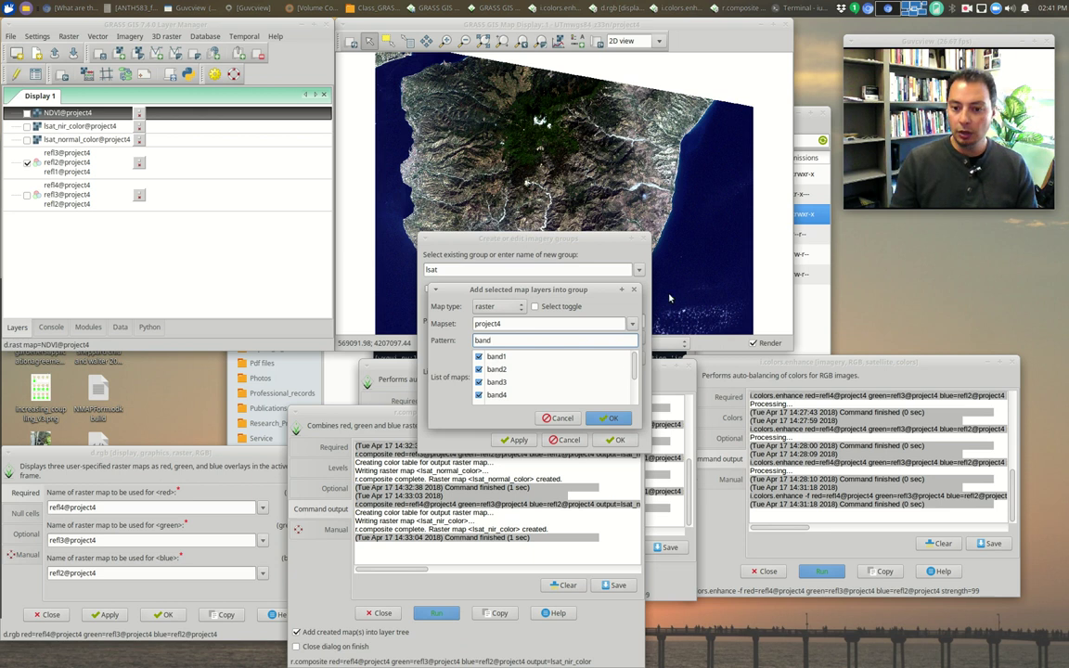
click(608, 418)
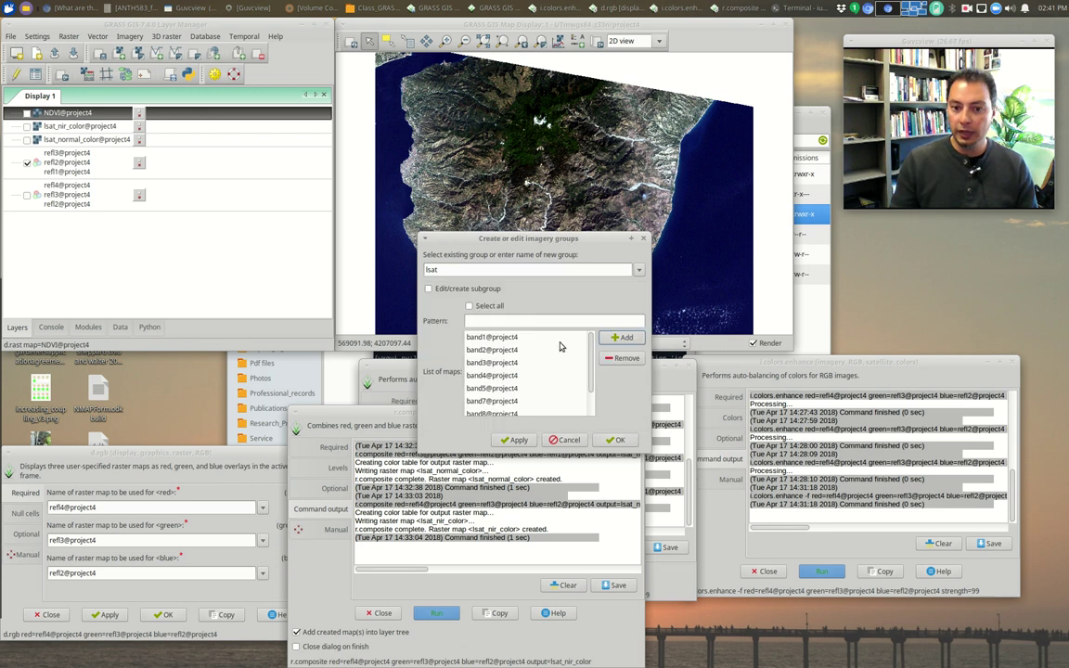
click(530, 441)
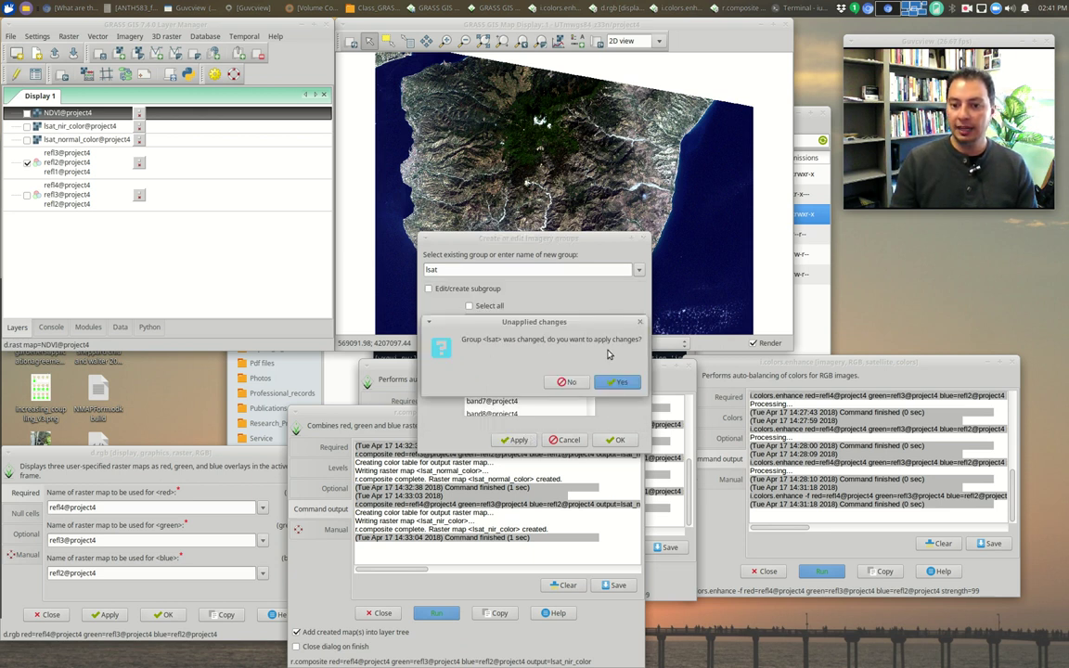
click(617, 382)
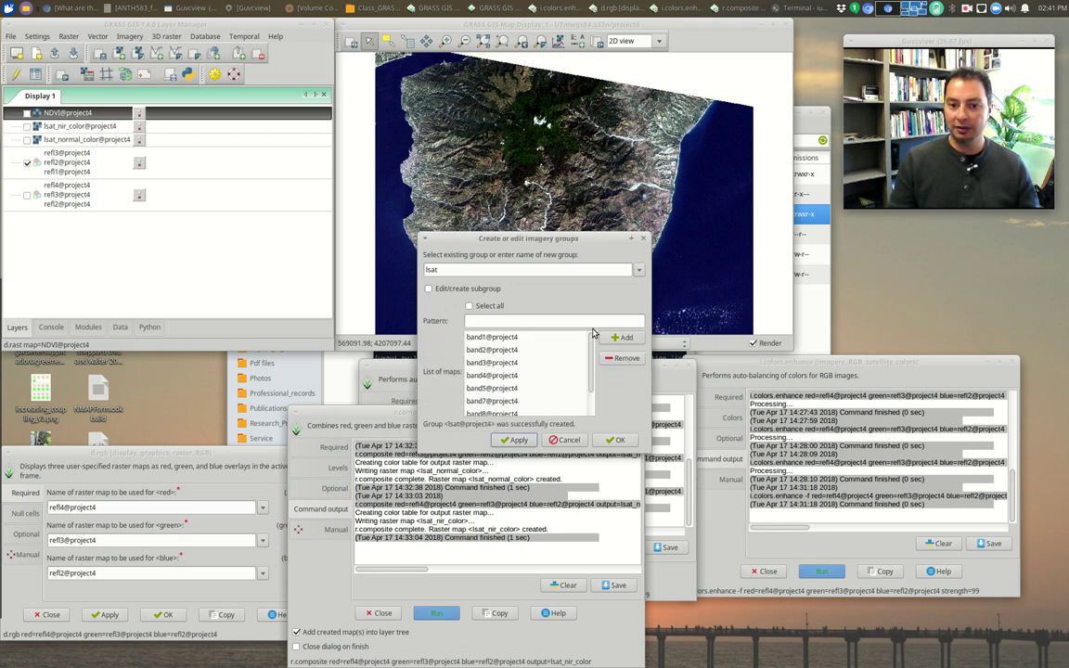
- Review the map lists of the pnsh and lsat imagery groups, leaving the lsat group selected
click(576, 269)
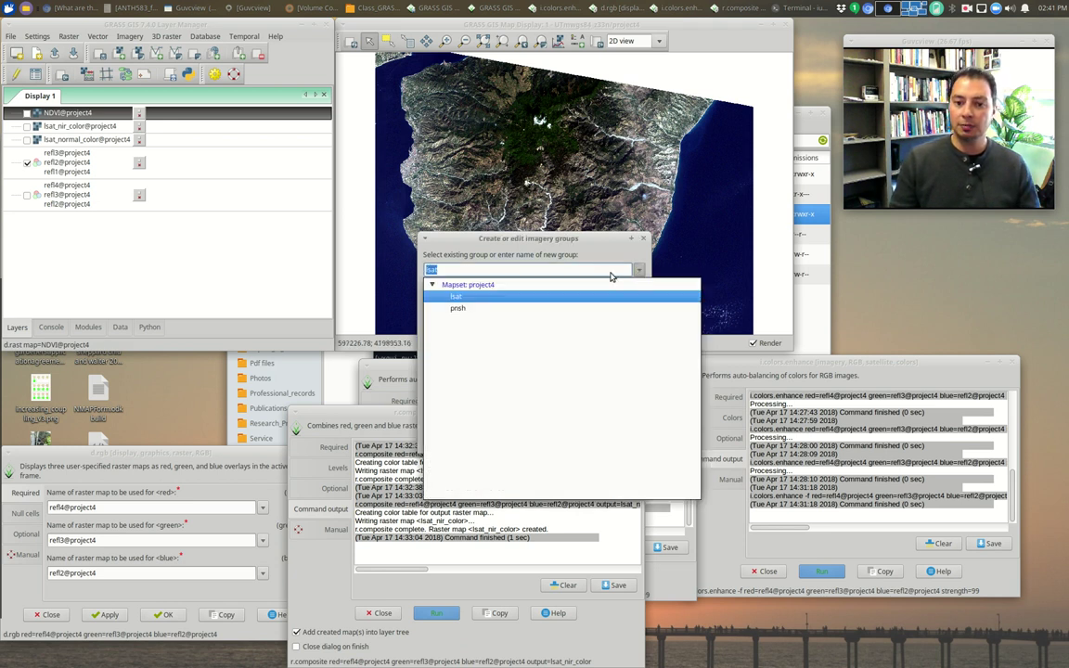
click(455, 310)
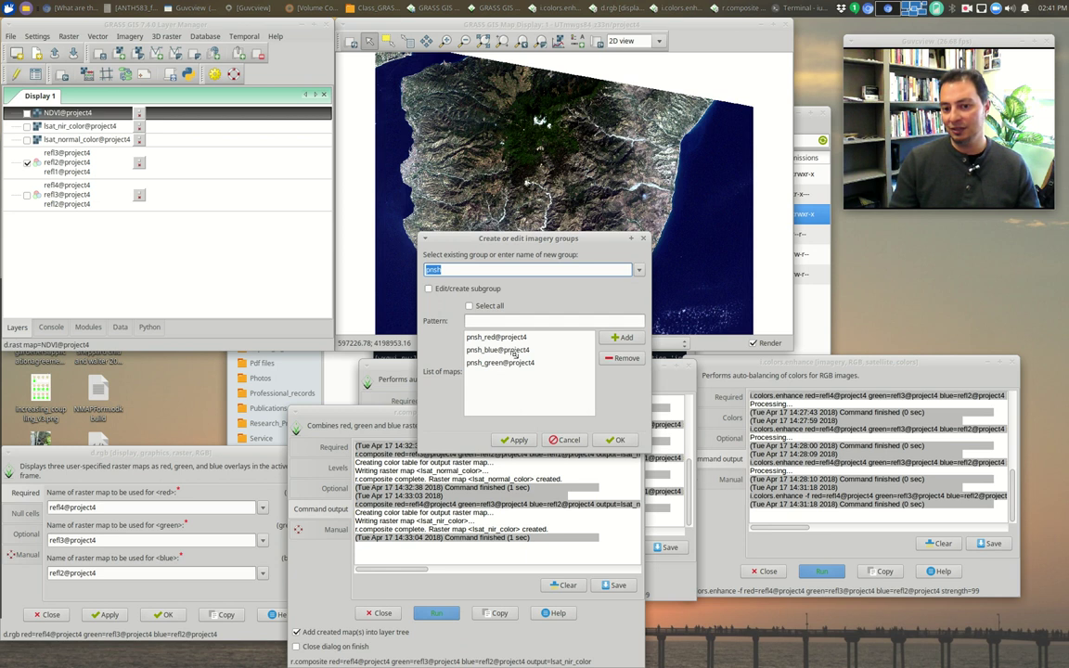
click(639, 269)
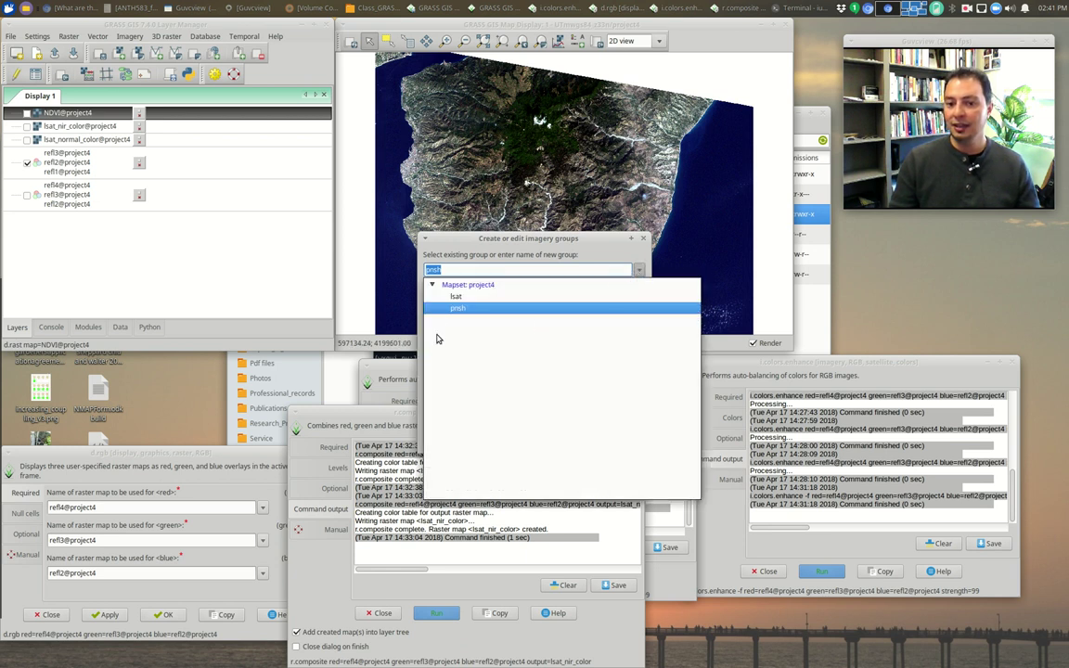
click(458, 296)
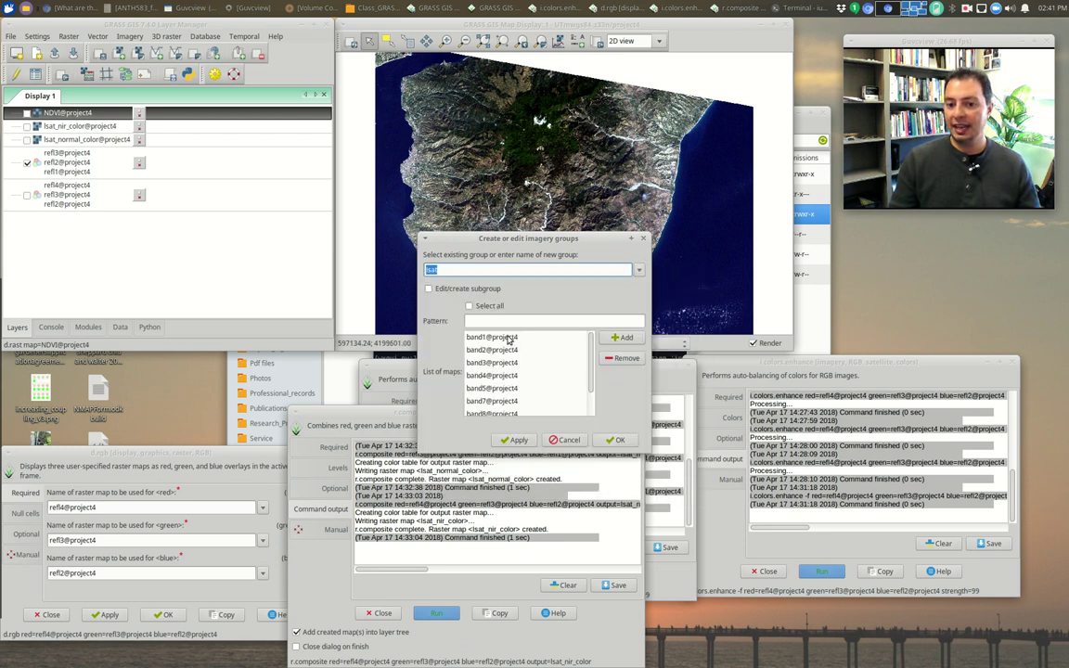
scroll(506, 371, down, 2)
scroll(500, 358, up, 2)
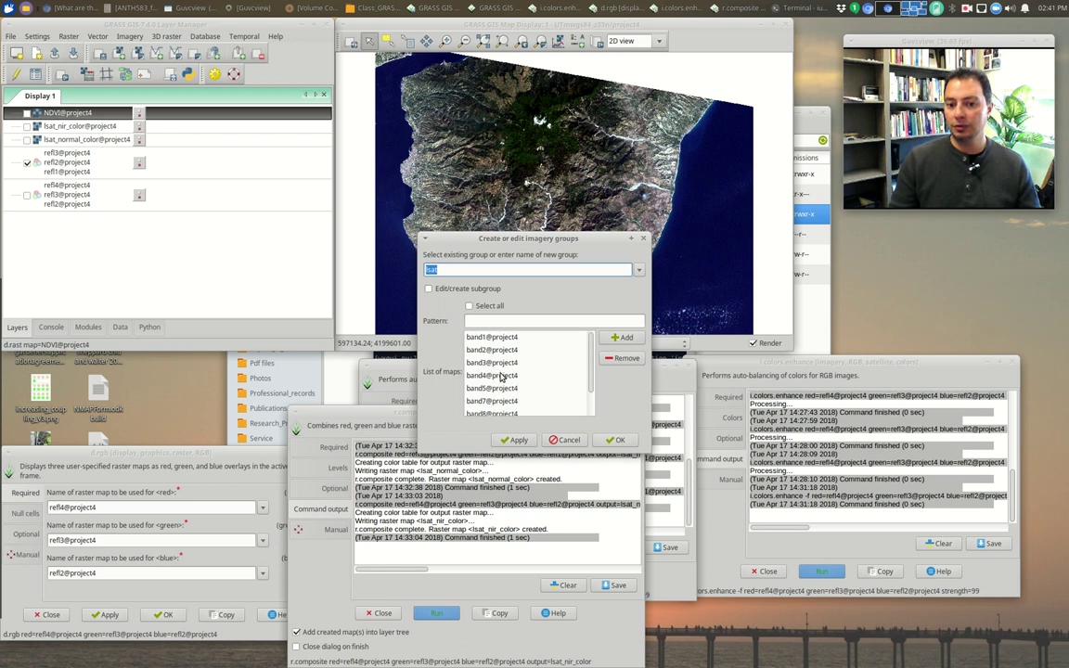
scroll(499, 373, down, 2)
scroll(506, 390, up, 2)
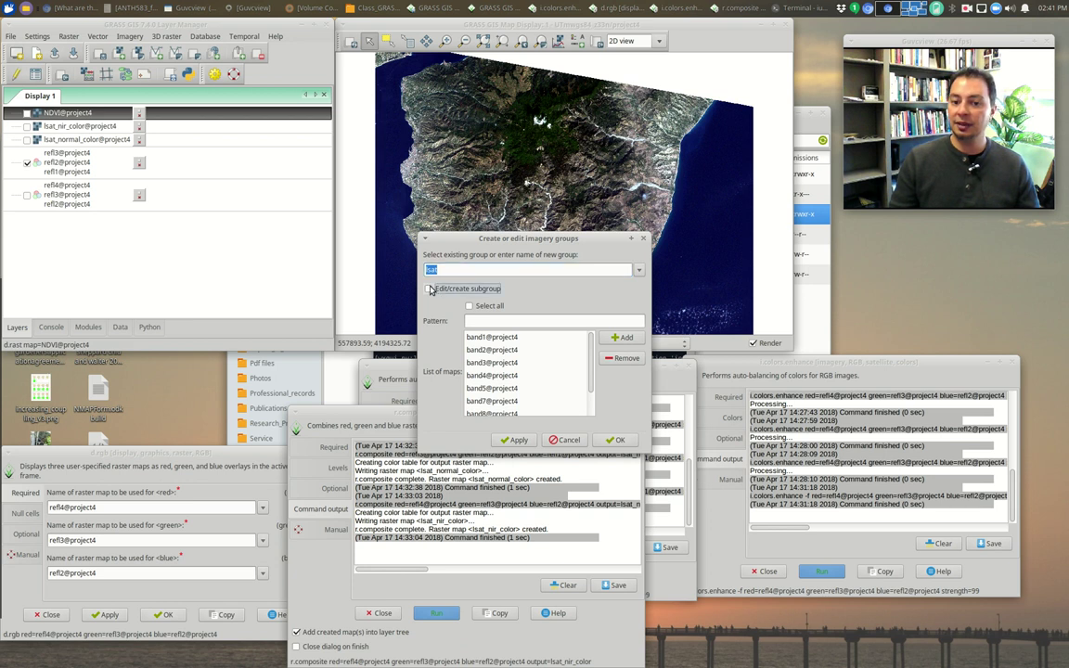
- Enable subgroup creation for the lsat group and look through its available band maps
click(429, 288)
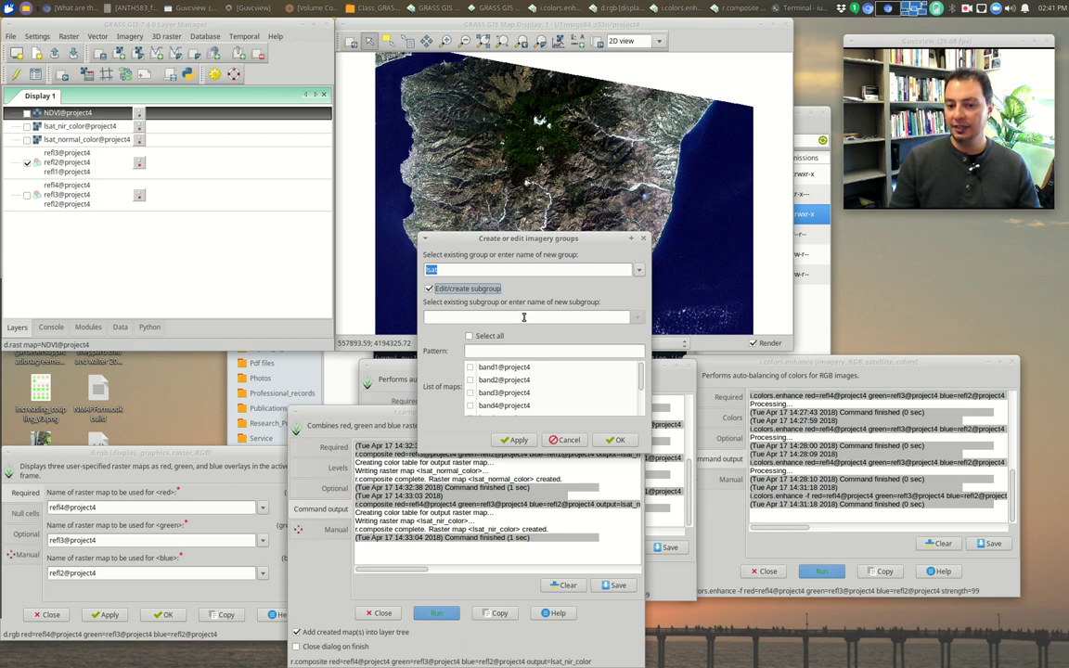
scroll(509, 392, down, 2)
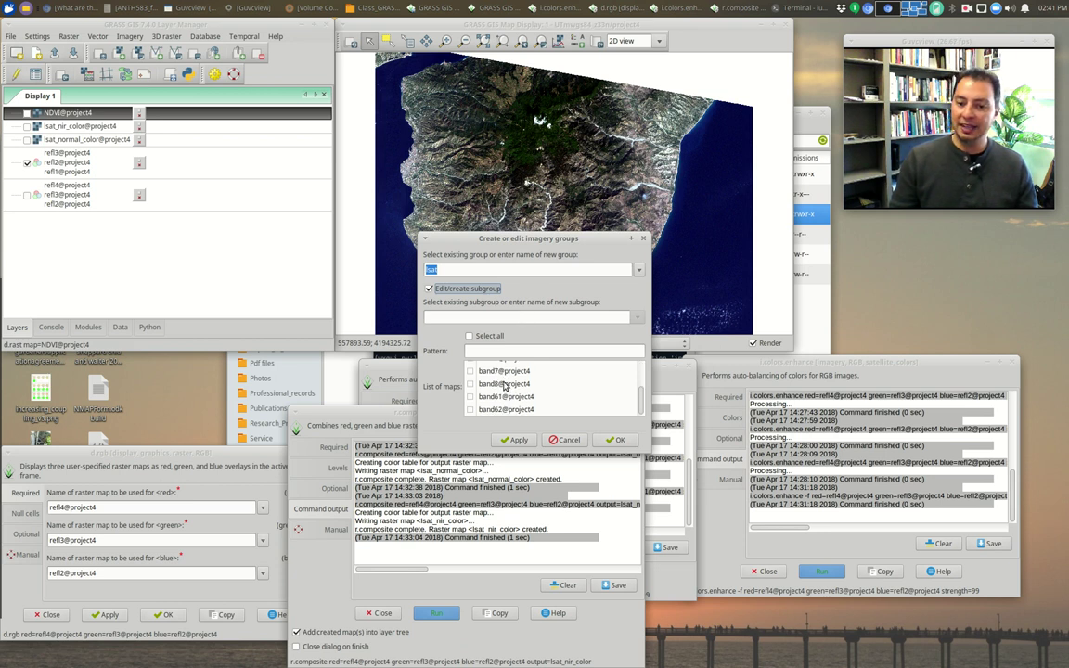
scroll(506, 391, up, 2)
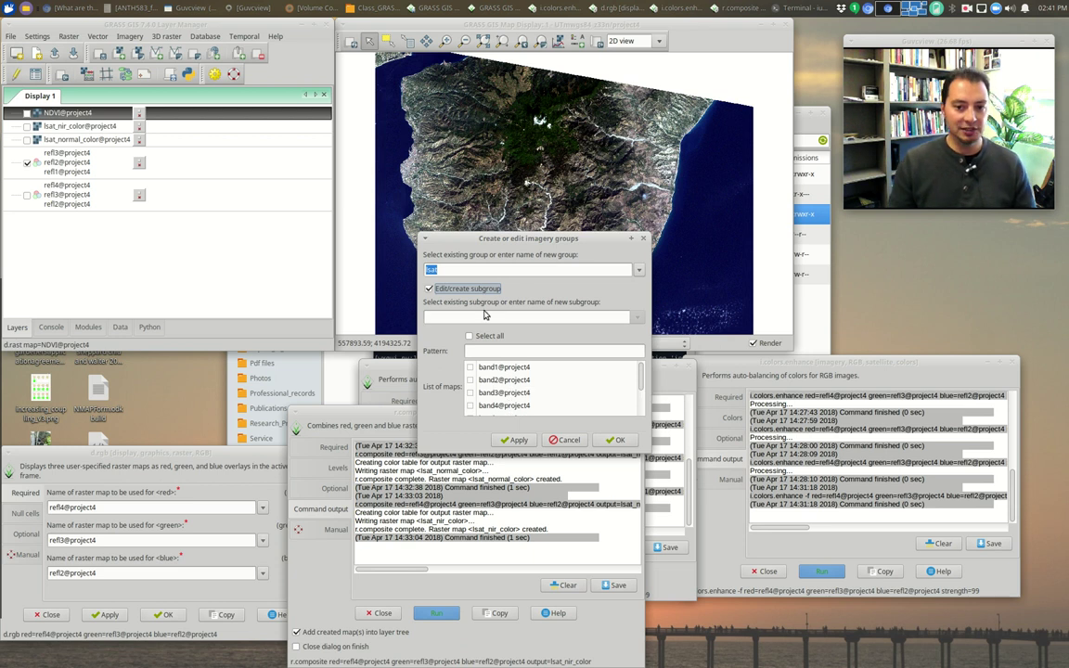
click(483, 335)
scroll(513, 385, down, 2)
scroll(513, 385, down, 2)
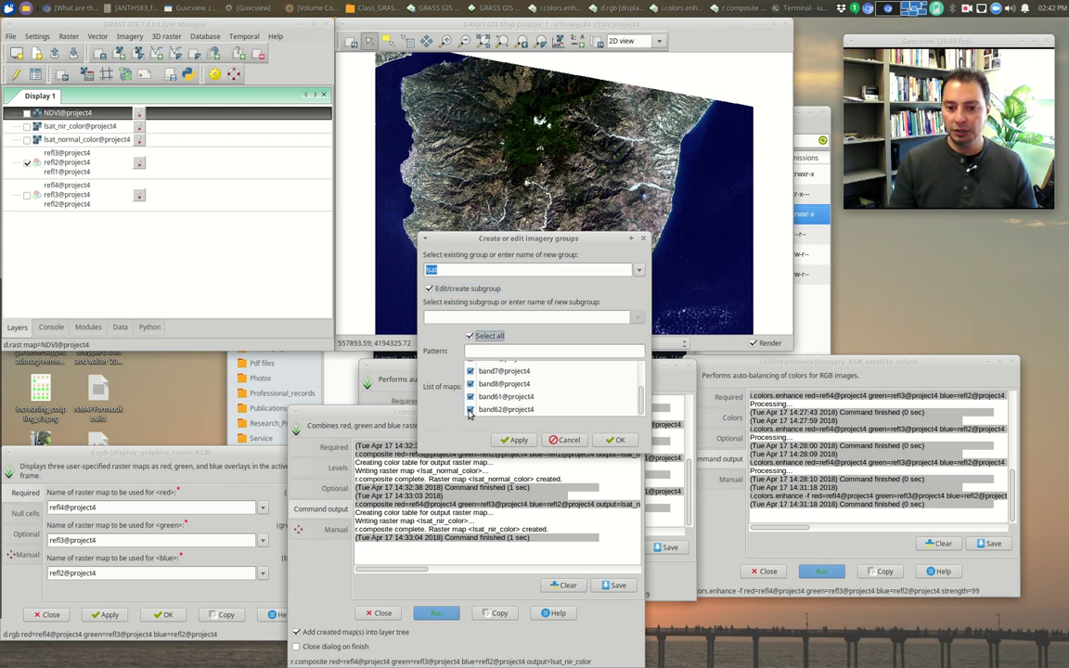
click(469, 409)
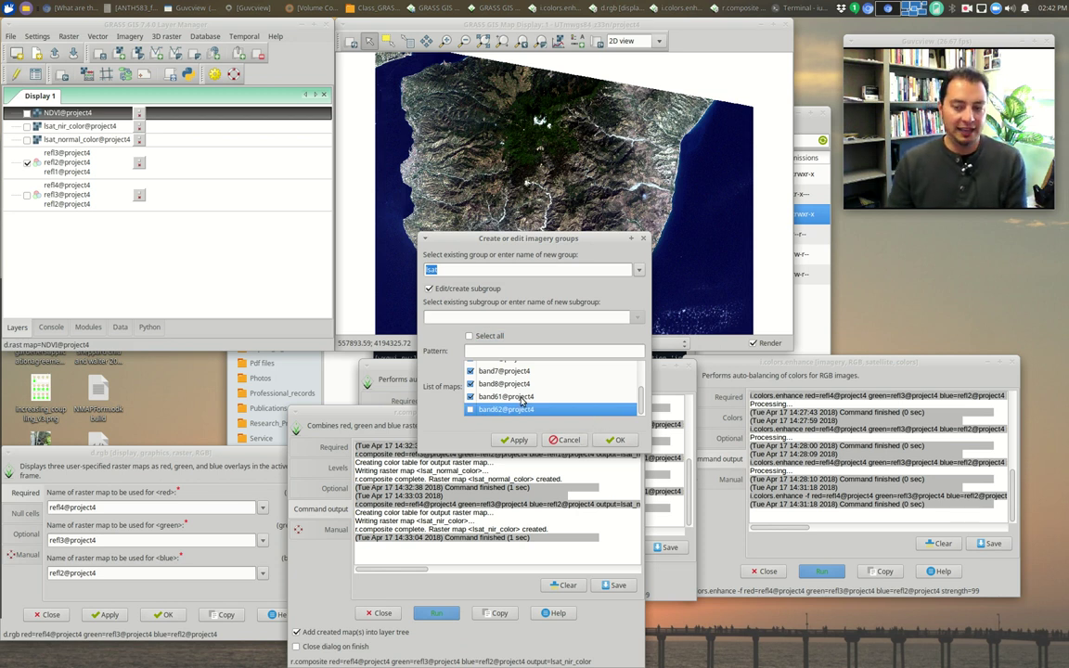
- Create a subgroup named class containing every band map except band62 and save it to the lsat group
click(451, 316)
text(class)
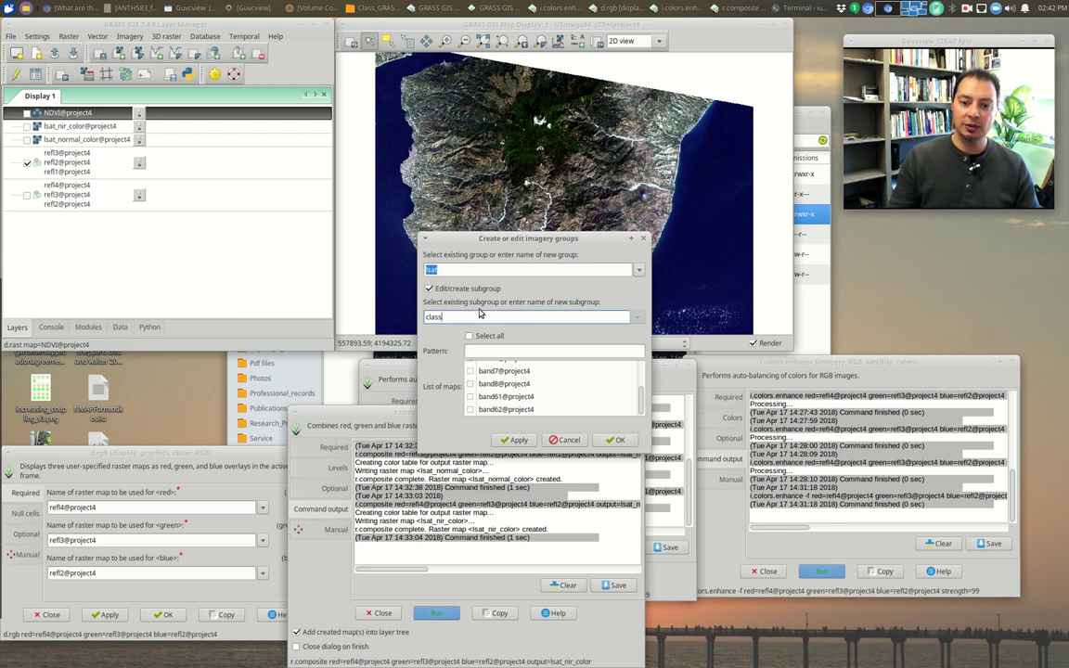
scroll(484, 395, up, 3)
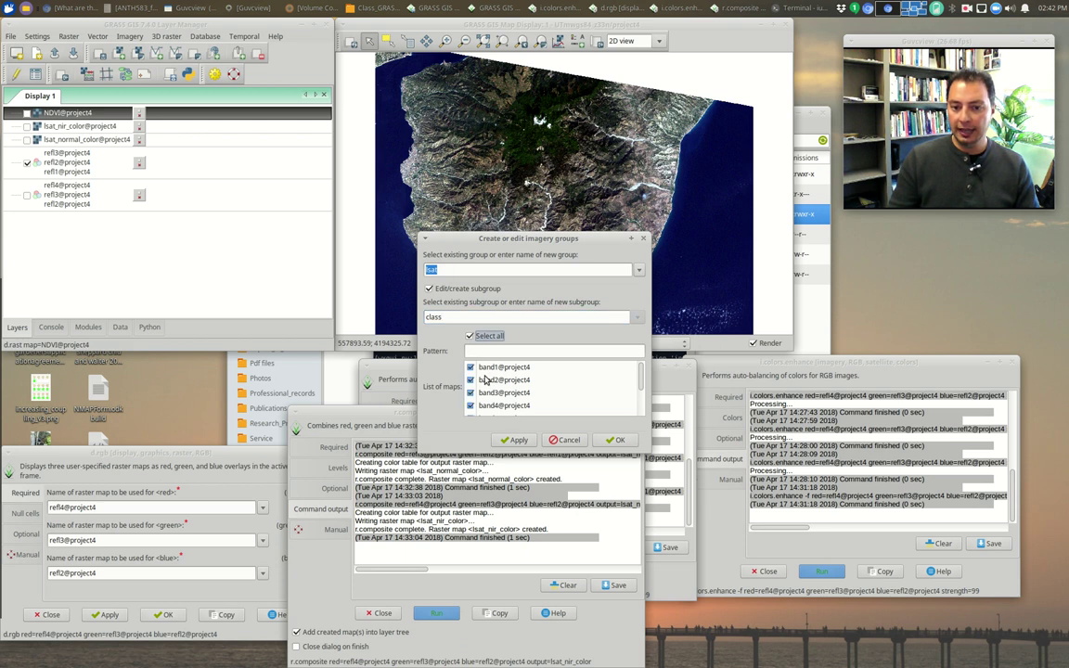
click(470, 336)
scroll(473, 408, down, 1)
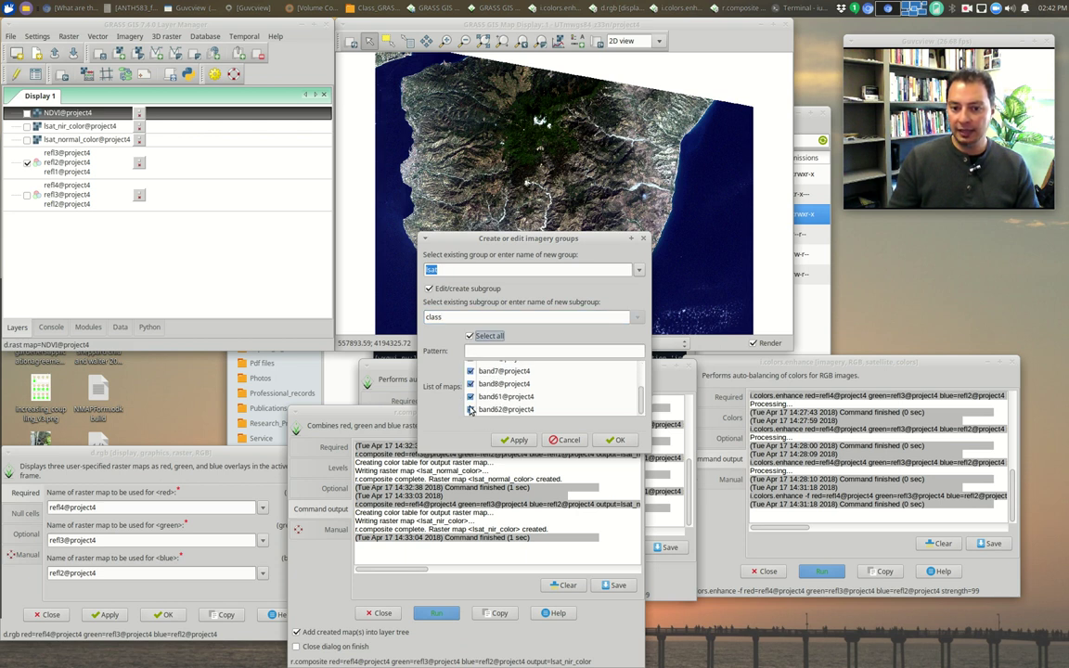
click(471, 409)
click(519, 441)
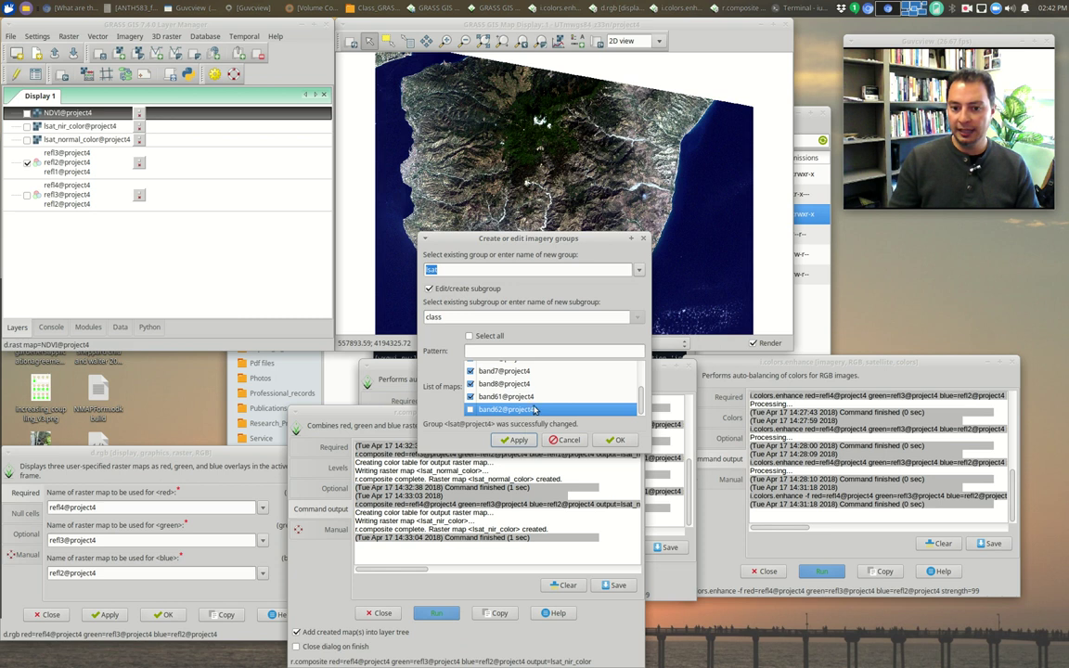
click(620, 440)
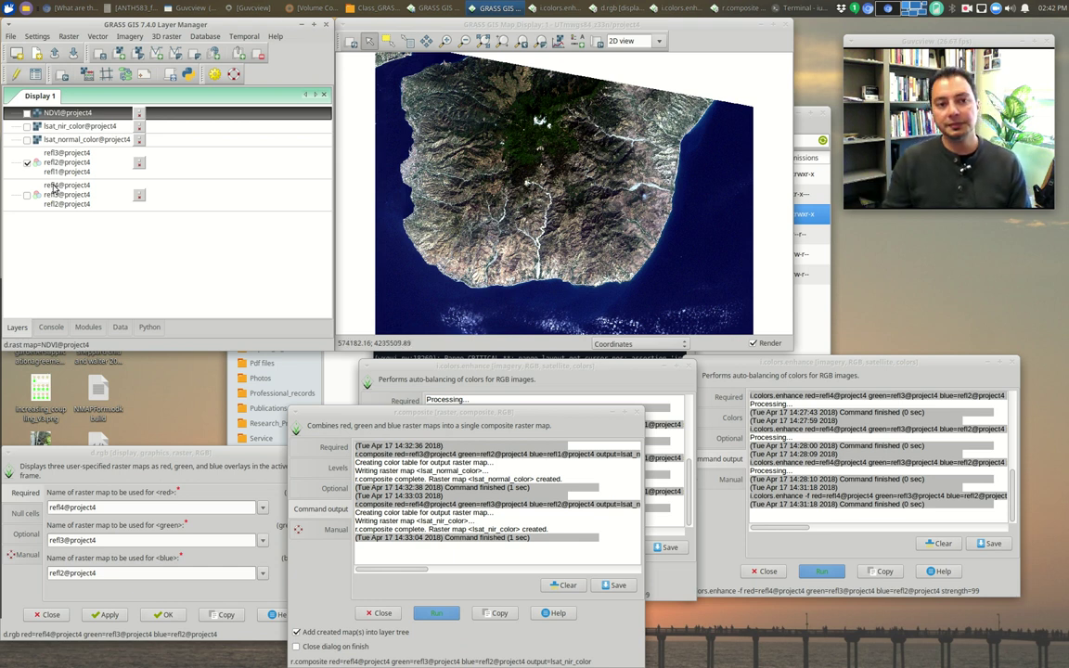
- Open the i.cluster tool for unsupervised classification and move its dialog clear of the map
click(130, 35)
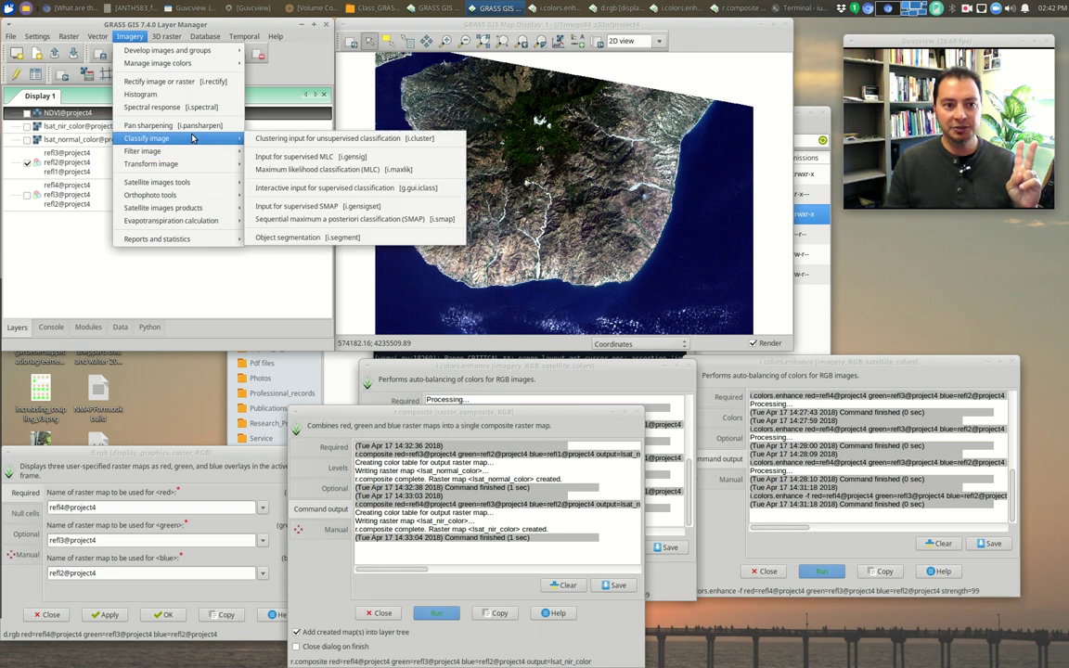
click(331, 139)
drag(460, 216, 177, 279)
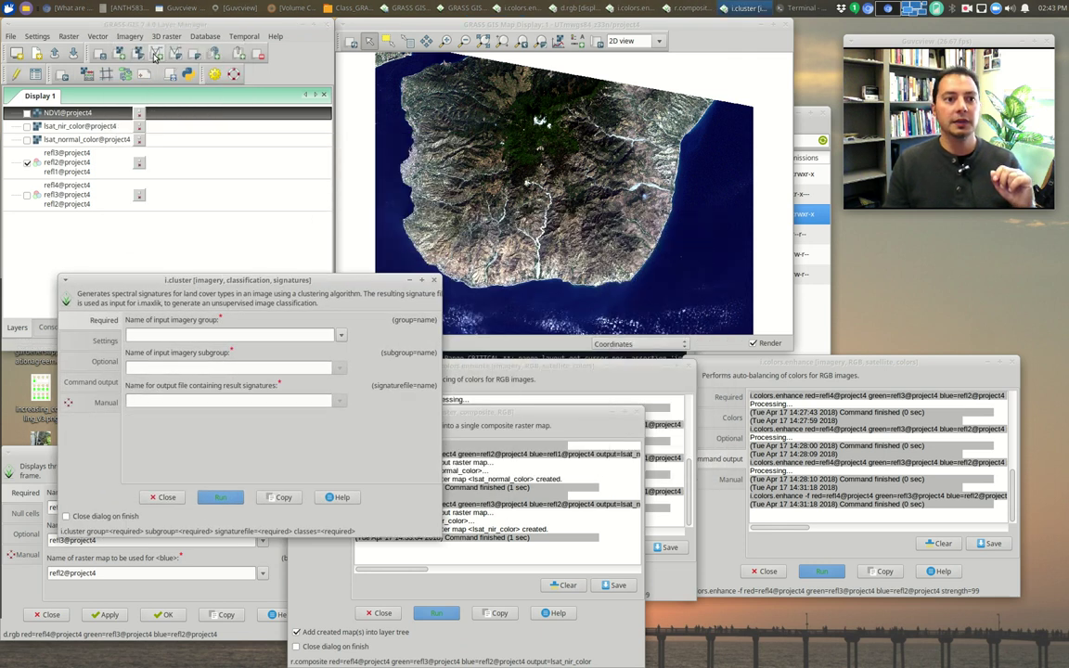
- Open the i.maxlik maximum likelihood classification tool and arrange its dialog side by side with the i.cluster dialog
click(129, 36)
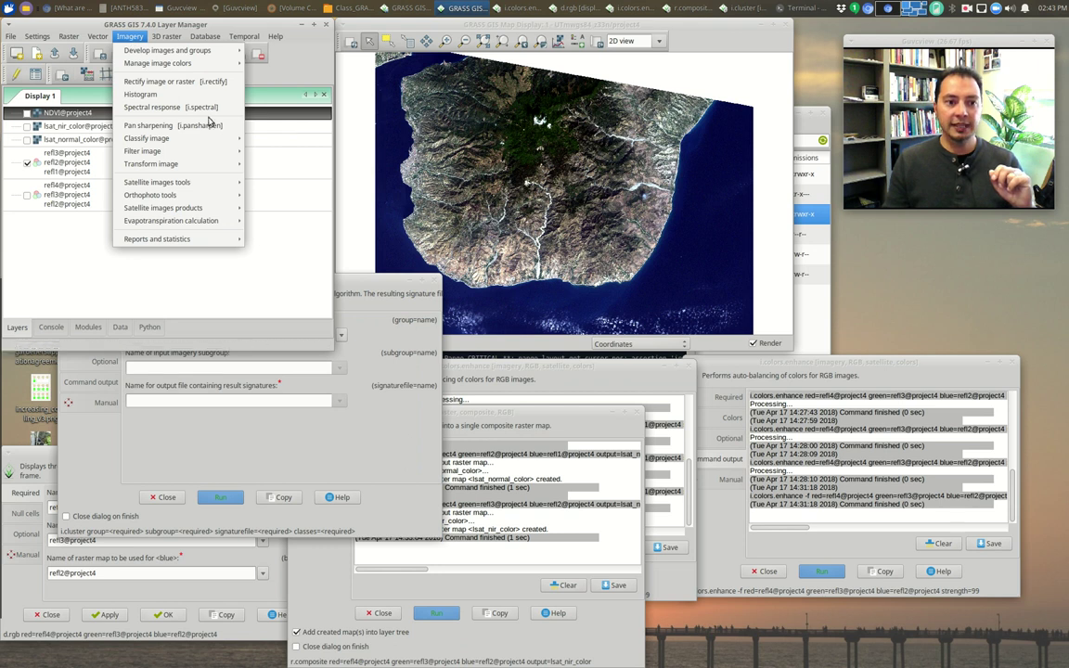
mouse_move(206, 139)
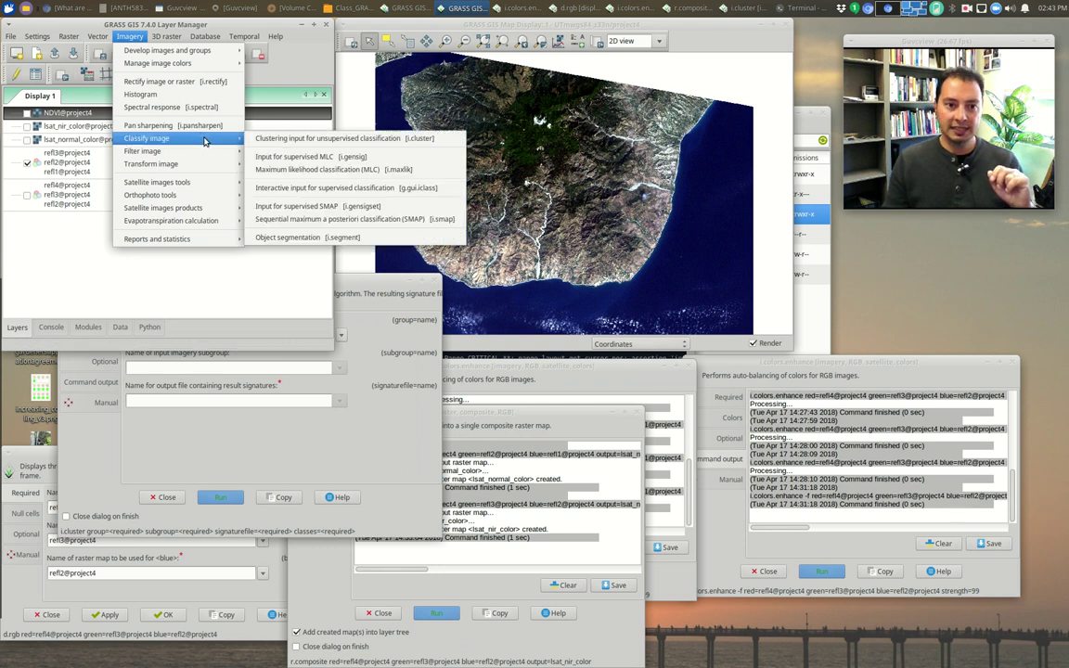
click(368, 176)
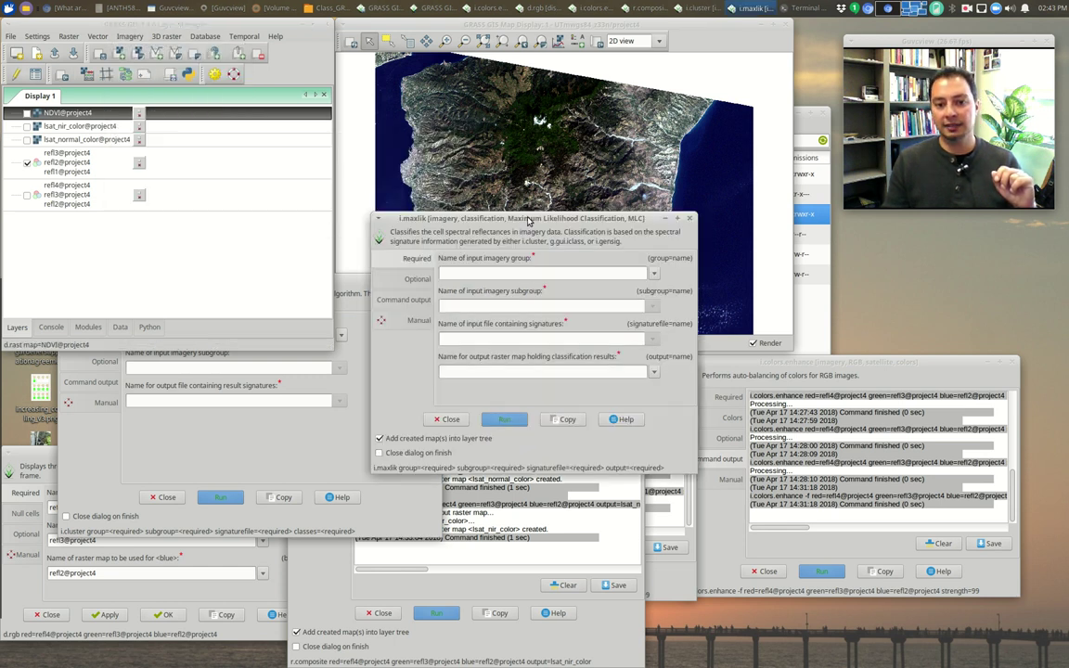
drag(560, 203, 785, 310)
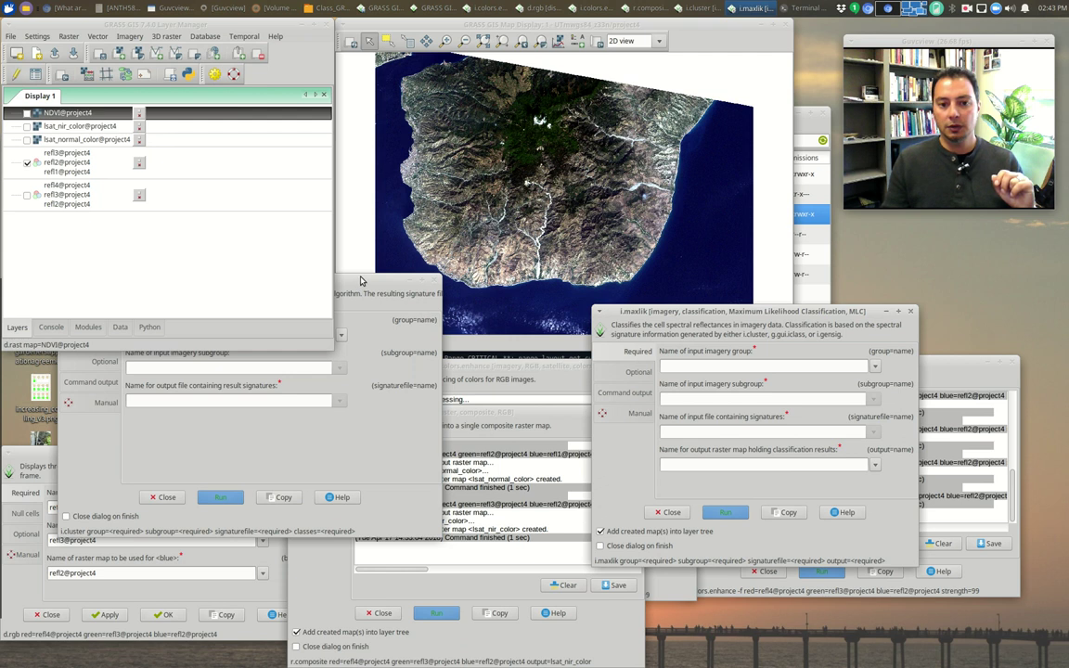
drag(356, 280, 355, 357)
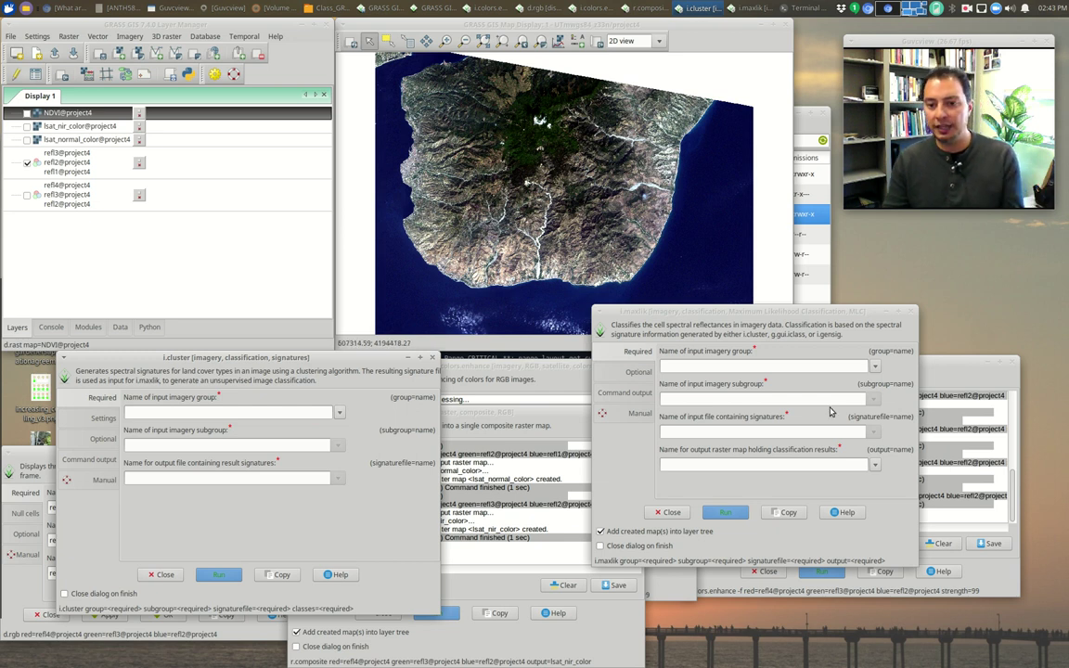
drag(255, 375, 257, 345)
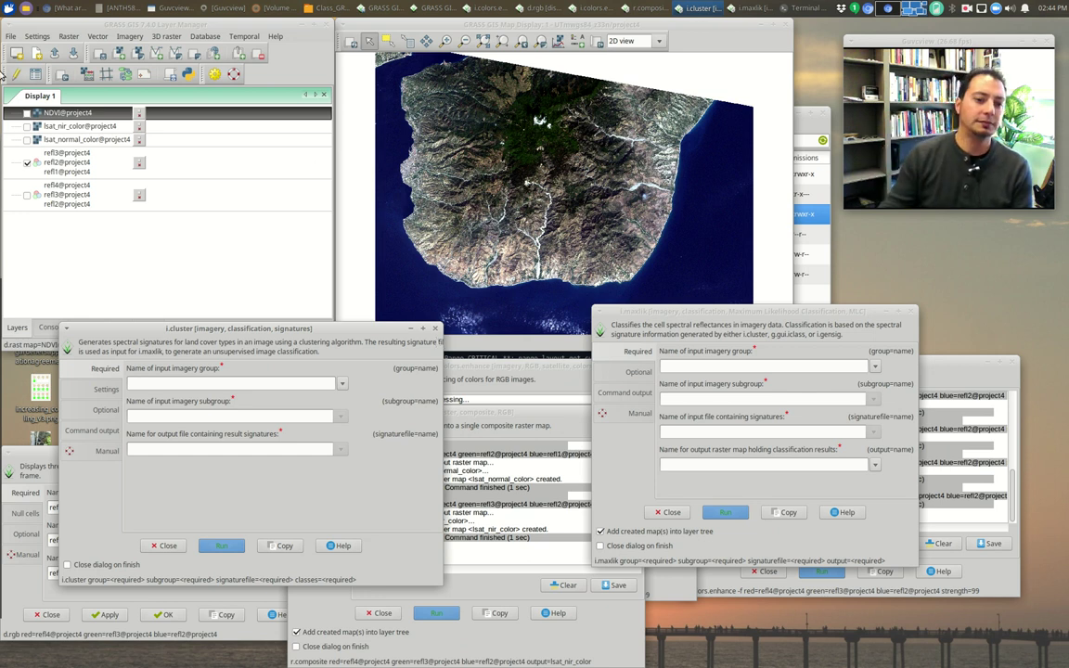
drag(324, 328, 338, 300)
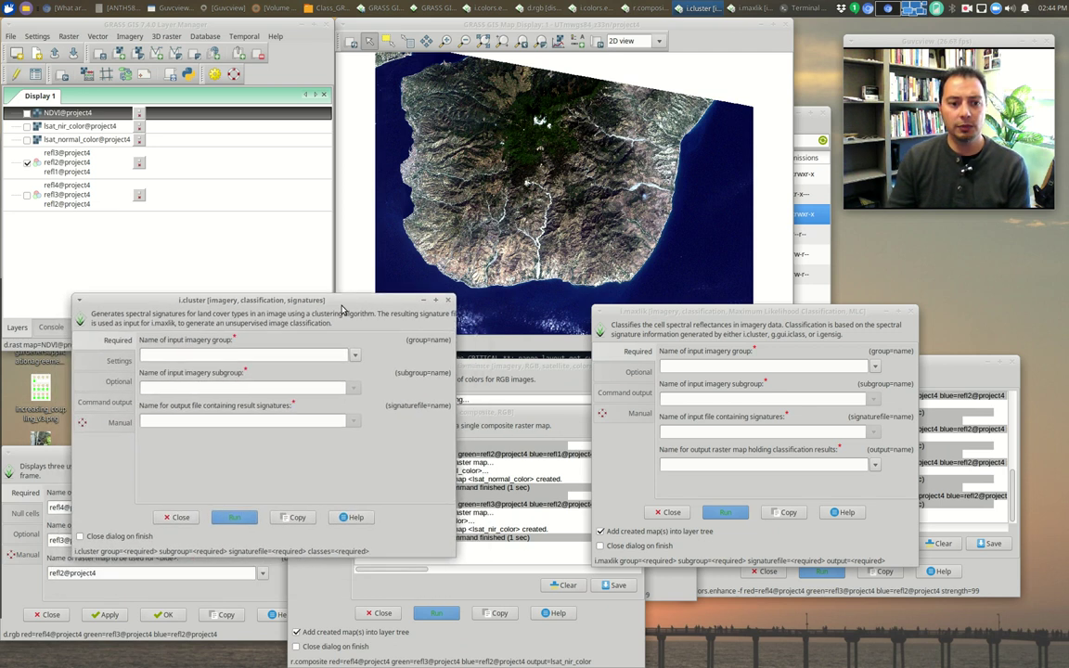
- Set up i.cluster with the lsat group, the class subgroup and an output signature file named sig
click(354, 358)
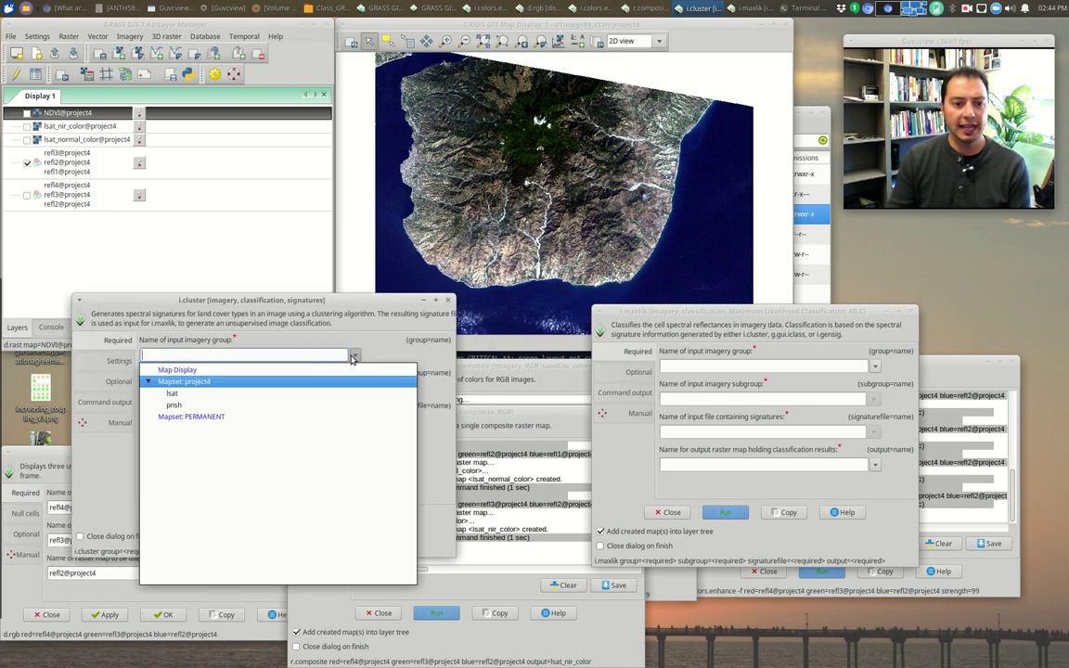
click(177, 393)
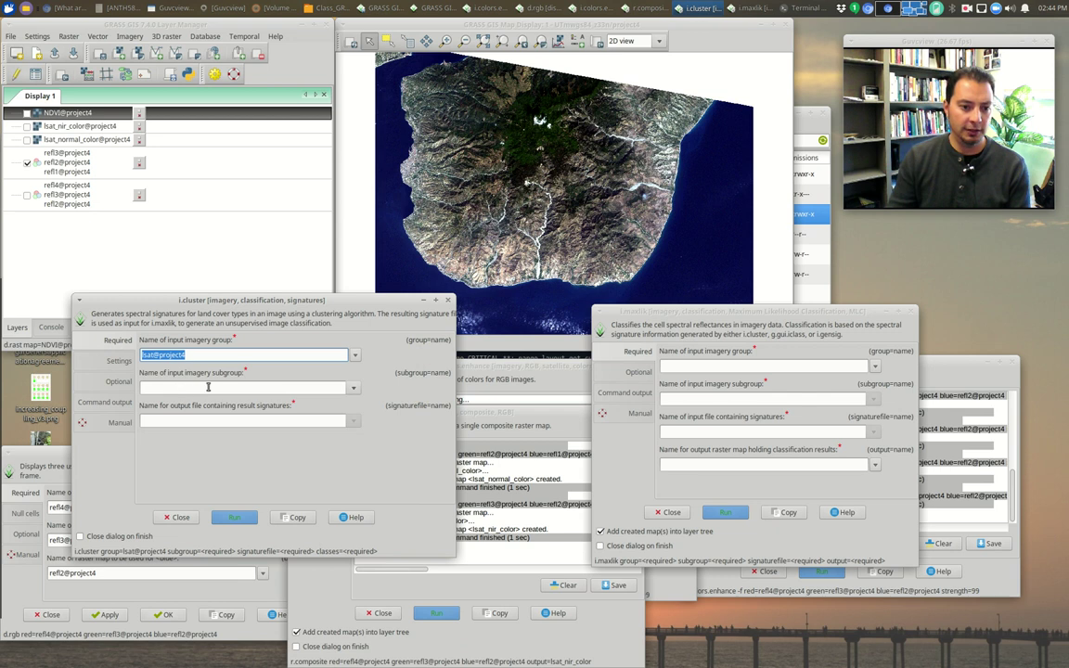
click(354, 388)
click(206, 402)
click(158, 419)
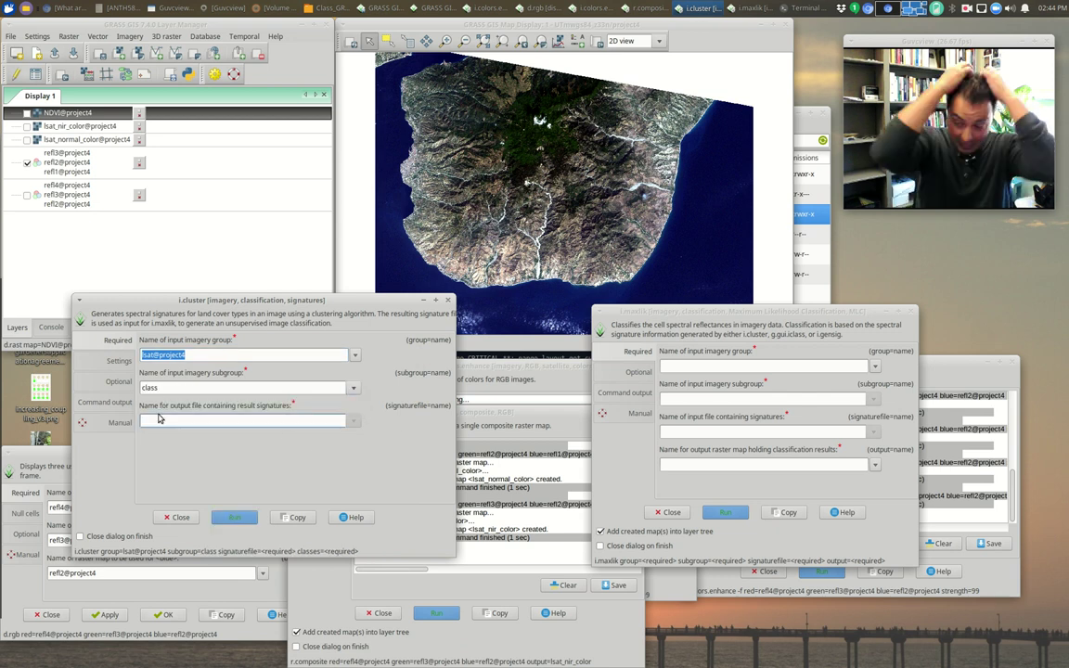
text(sig)
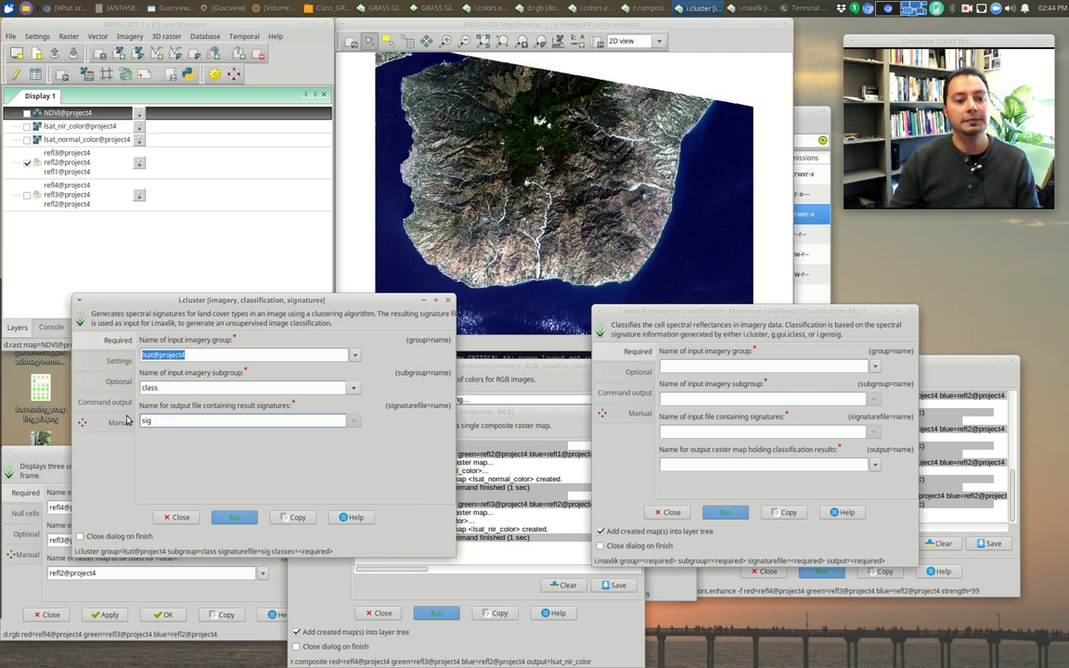
- Set the initial number of classes for i.cluster to 5
click(112, 367)
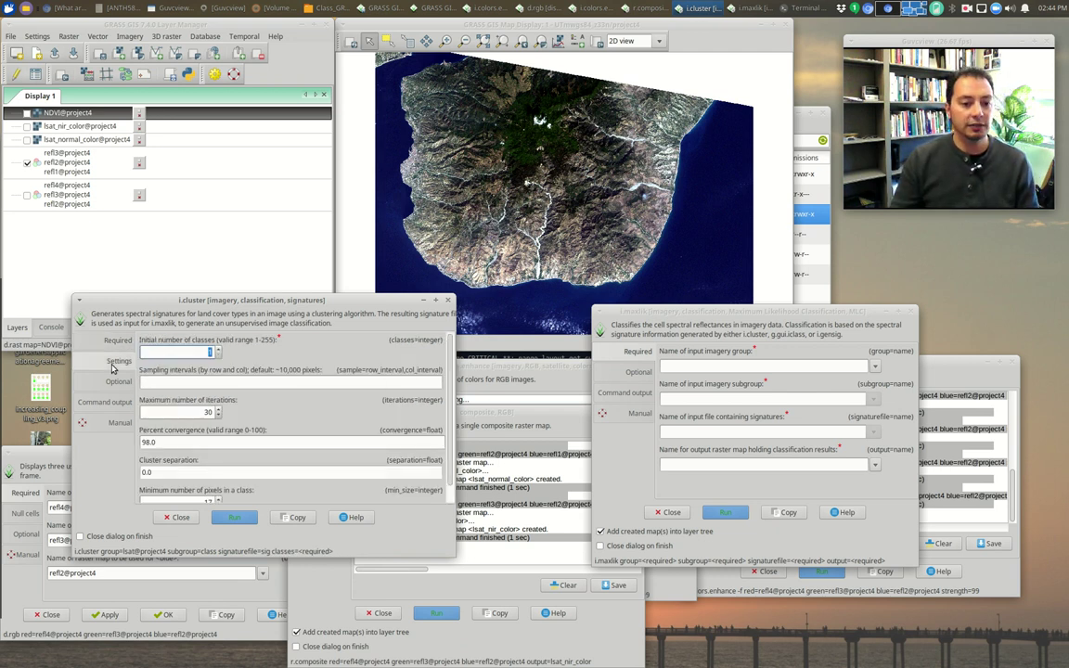
double_click(199, 353)
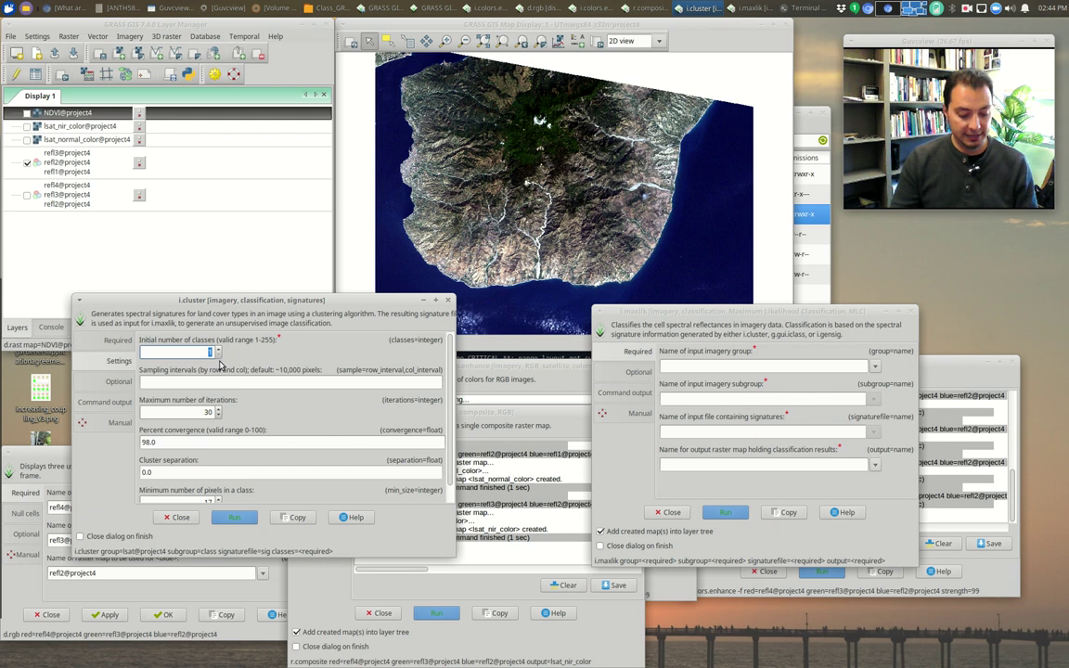
text(5)
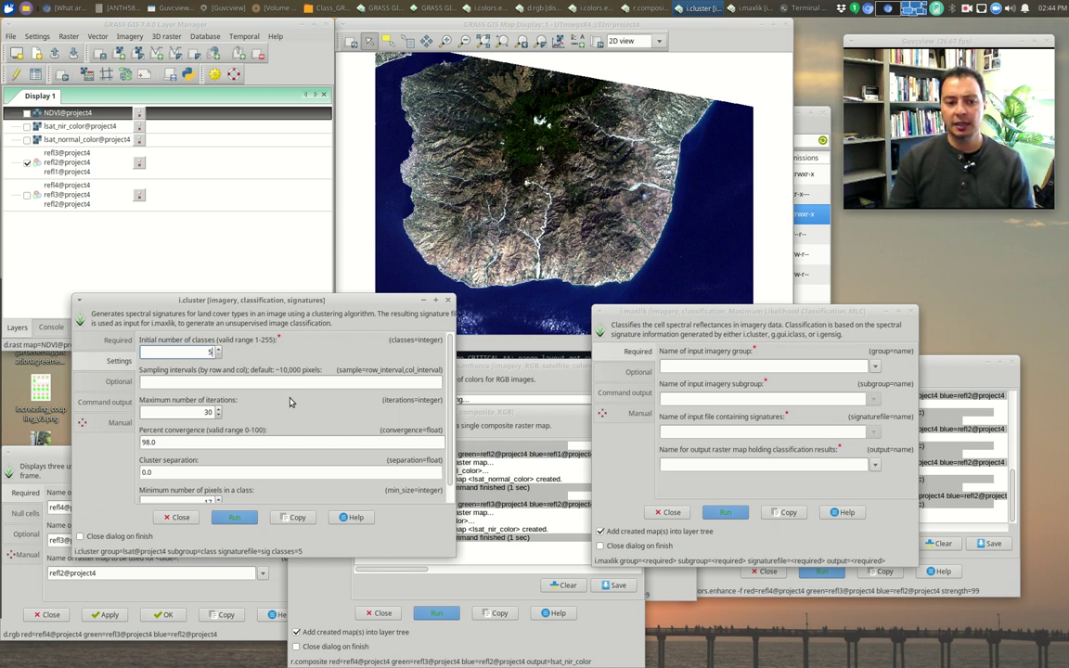
scroll(266, 374, down, 1)
- Set the final report file to classification_report.txt in Documents/Class_GRASSDATA and run i.cluster
click(121, 383)
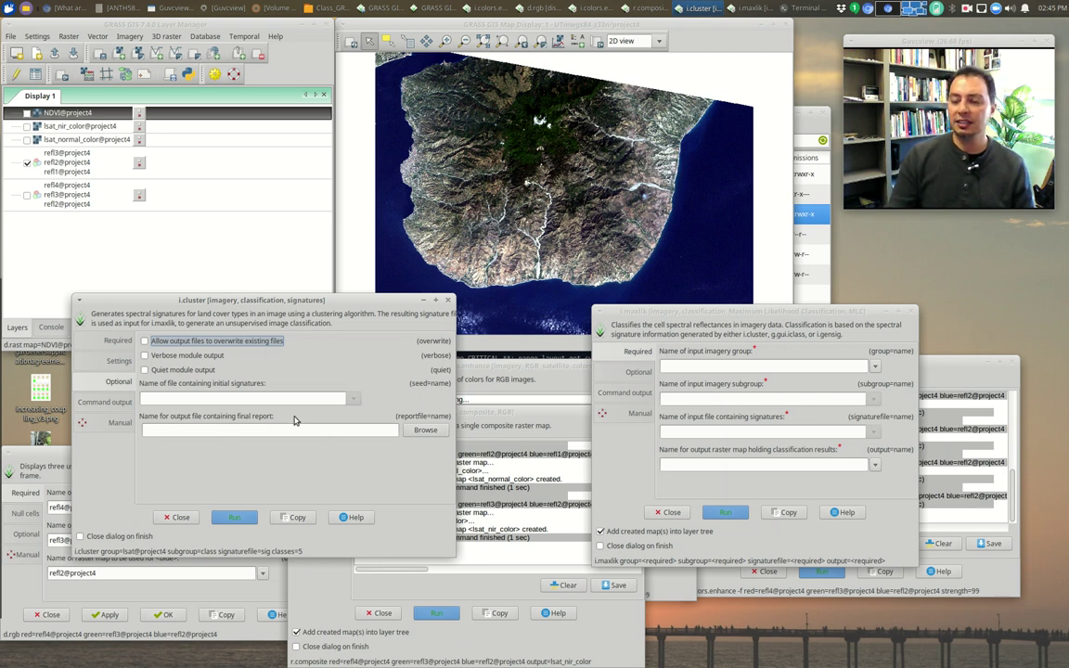
click(423, 429)
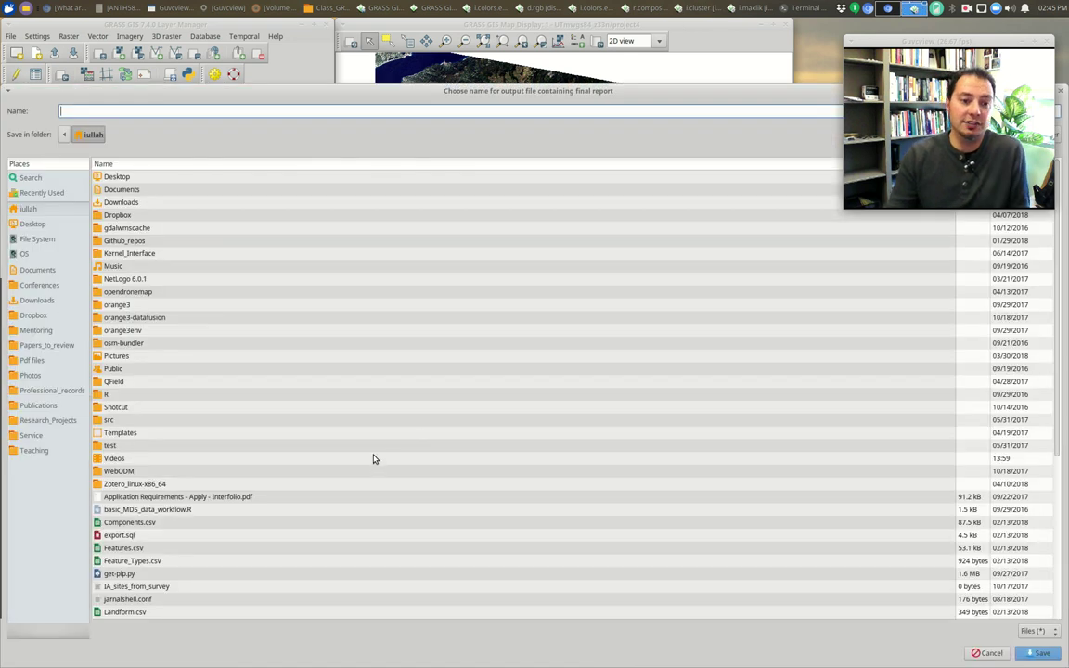
double_click(129, 191)
double_click(118, 175)
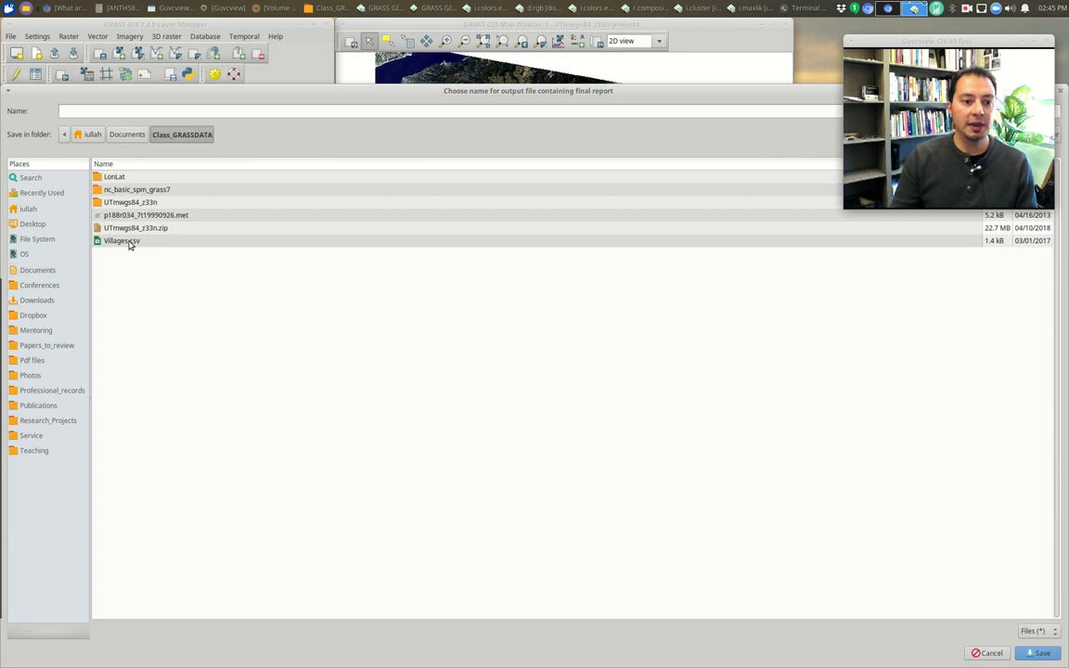
click(139, 113)
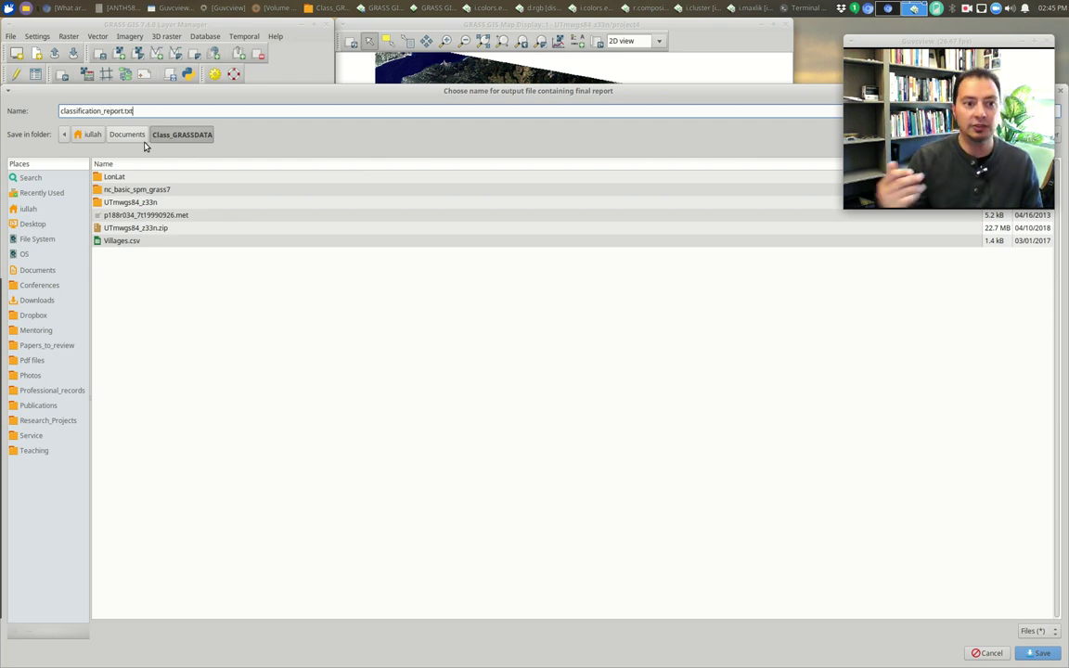
click(1039, 653)
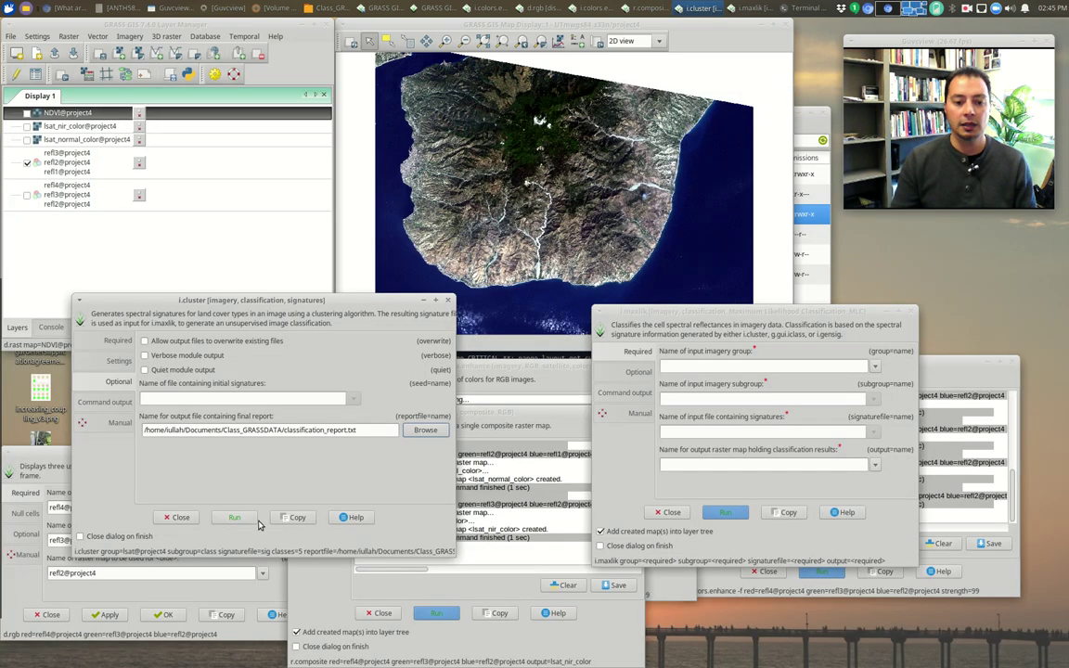
click(241, 520)
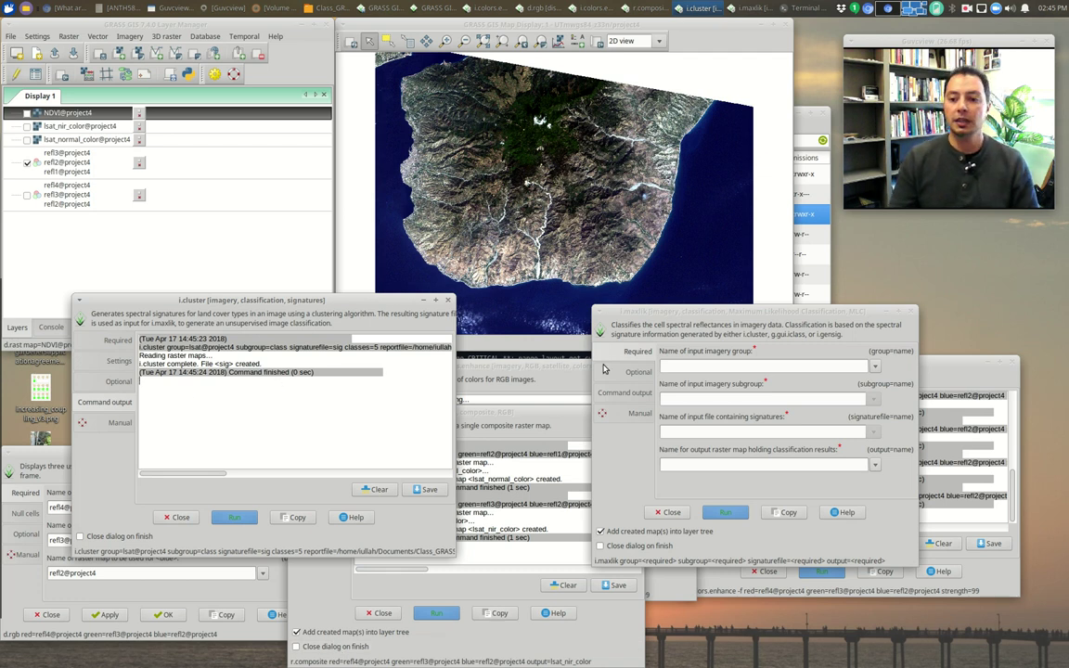
- Set up i.maxlik with the lsat group, the class subgroup and the sig signature file
mouse_move(770, 310)
mouse_down()
mouse_move(759, 316)
mouse_move(782, 303)
mouse_up()
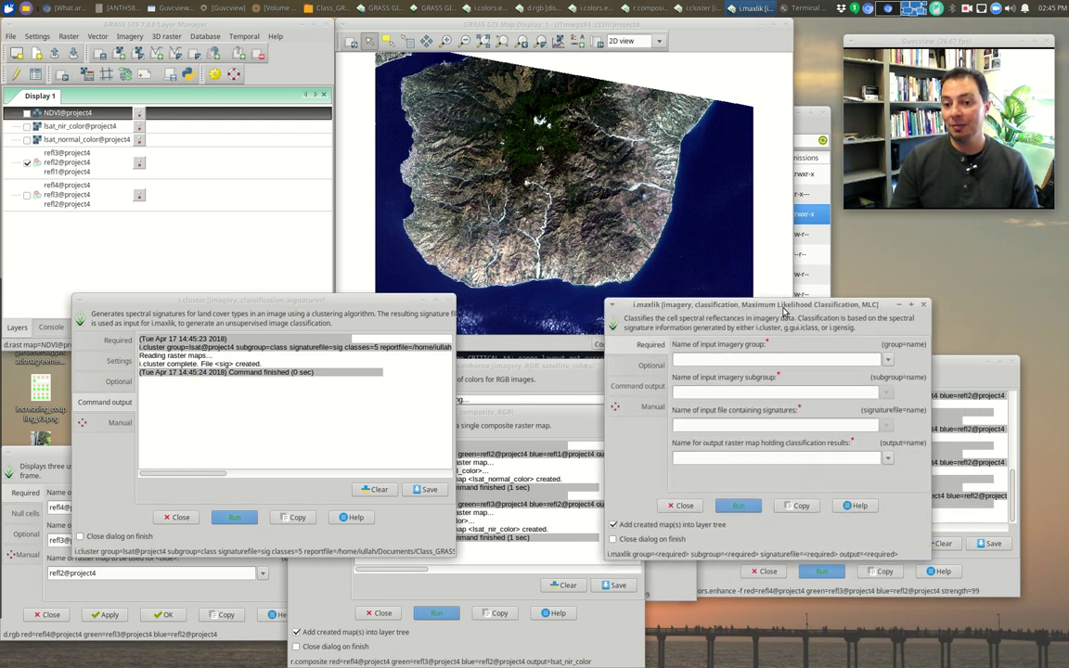
click(887, 359)
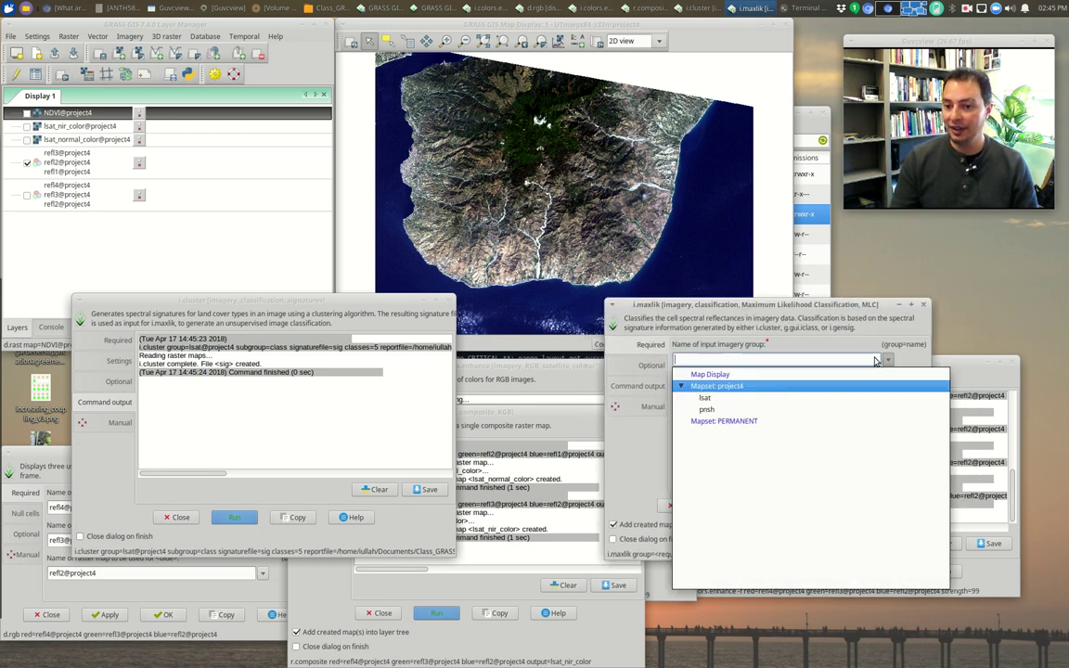
click(709, 390)
click(886, 393)
click(754, 412)
click(887, 424)
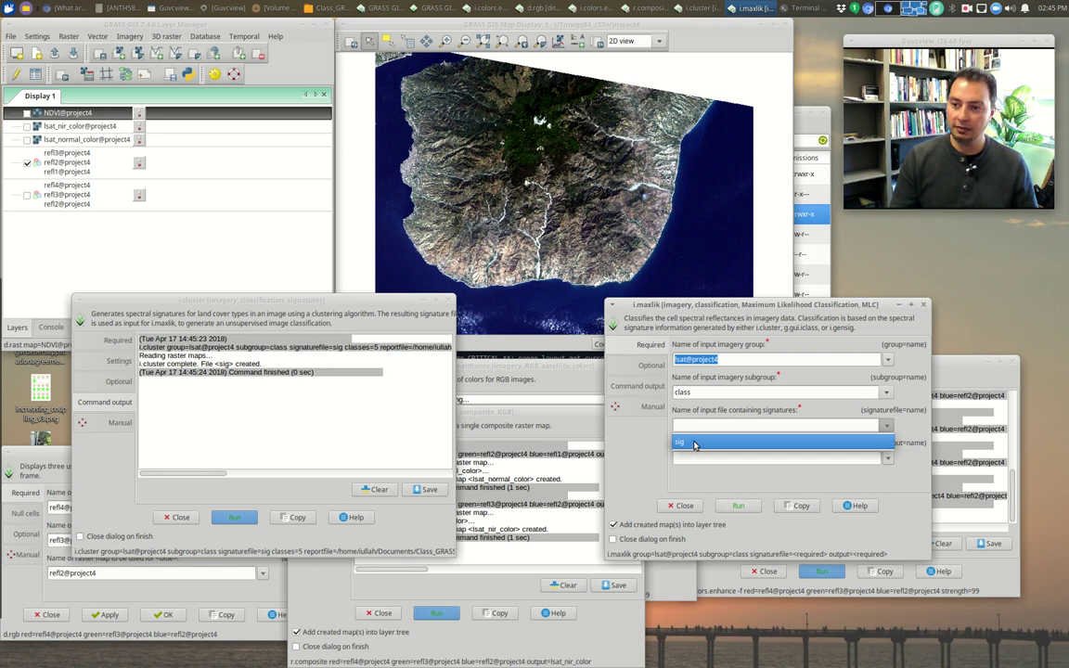
click(694, 444)
- Name the i.maxlik output raster classific_results and run the maximum likelihood classification
click(730, 456)
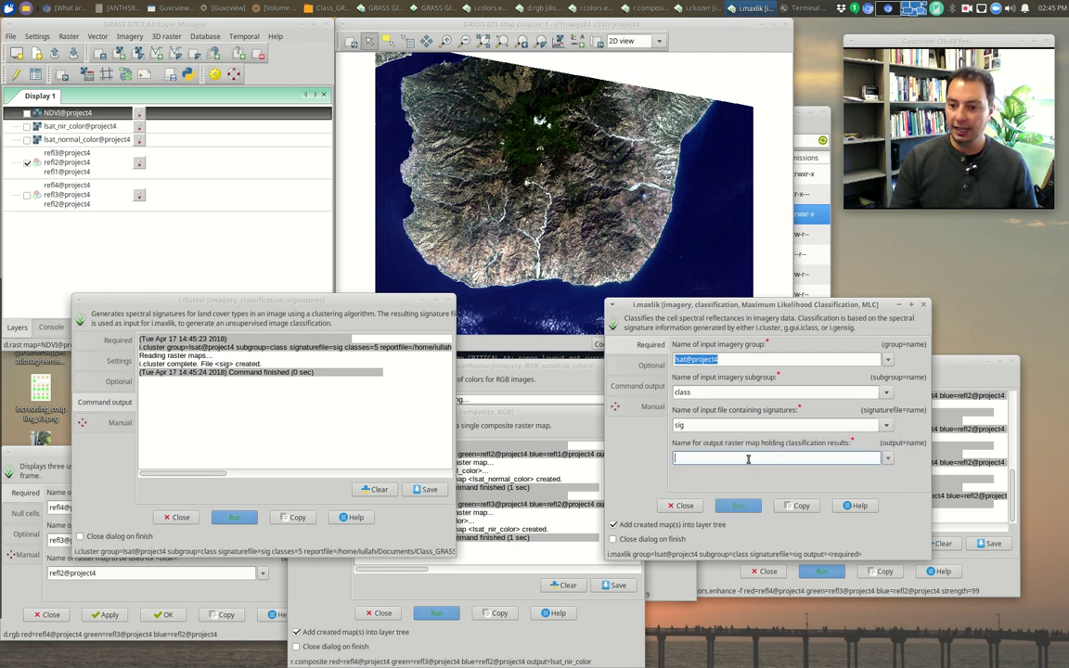
text(classific_res)
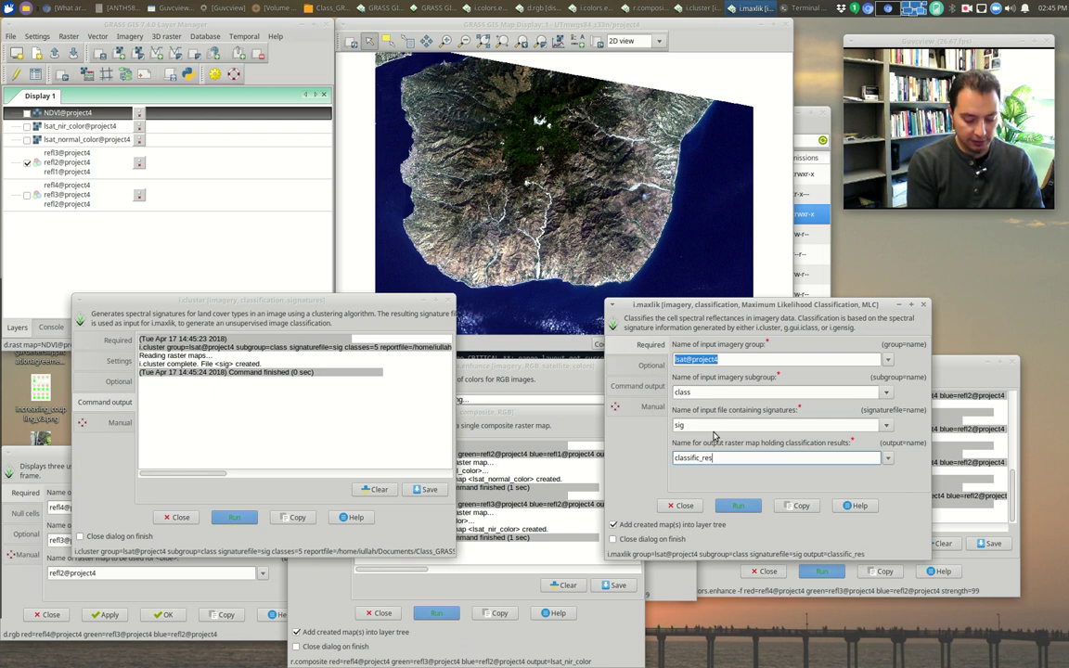
click(641, 367)
click(649, 344)
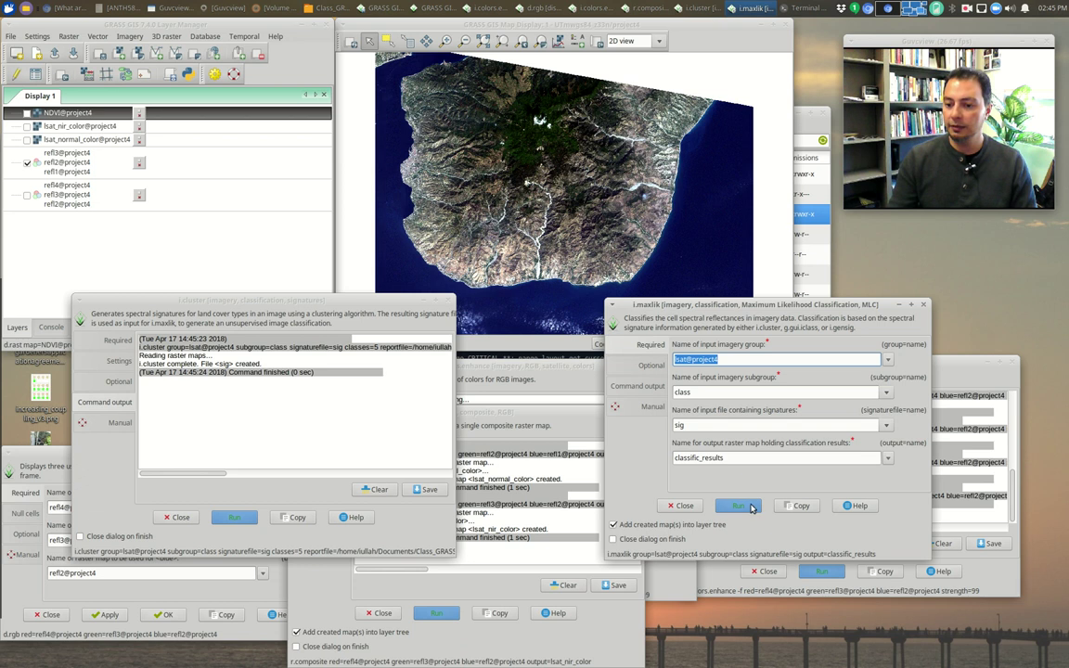
click(739, 505)
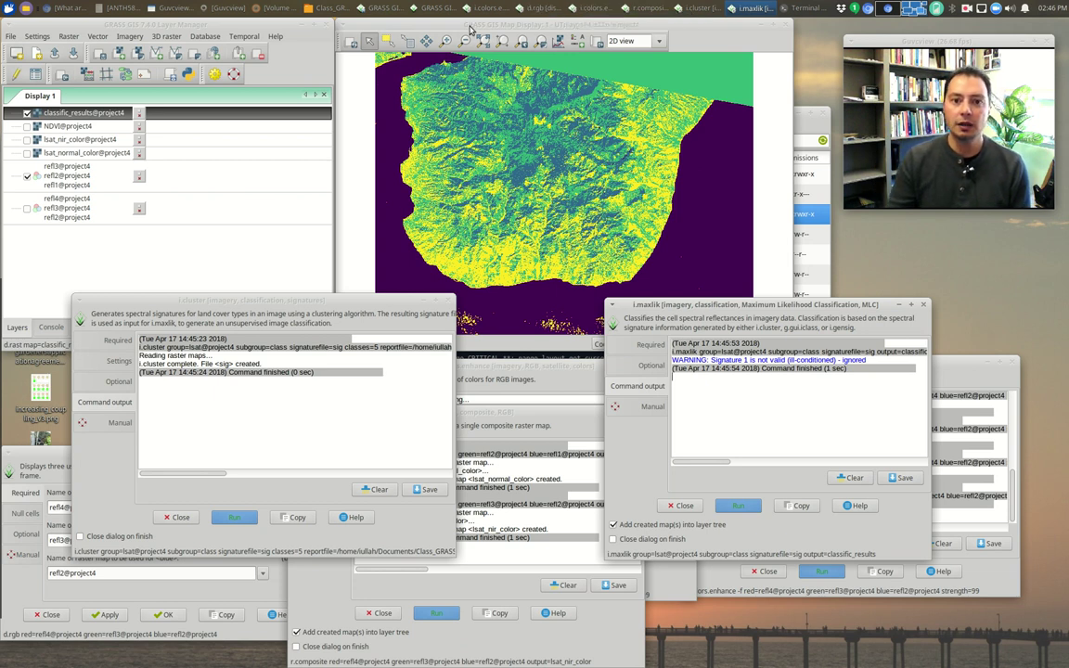
- Query the classific_results raster at several map locations to examine which class each coloured area belongs to
click(422, 24)
click(406, 42)
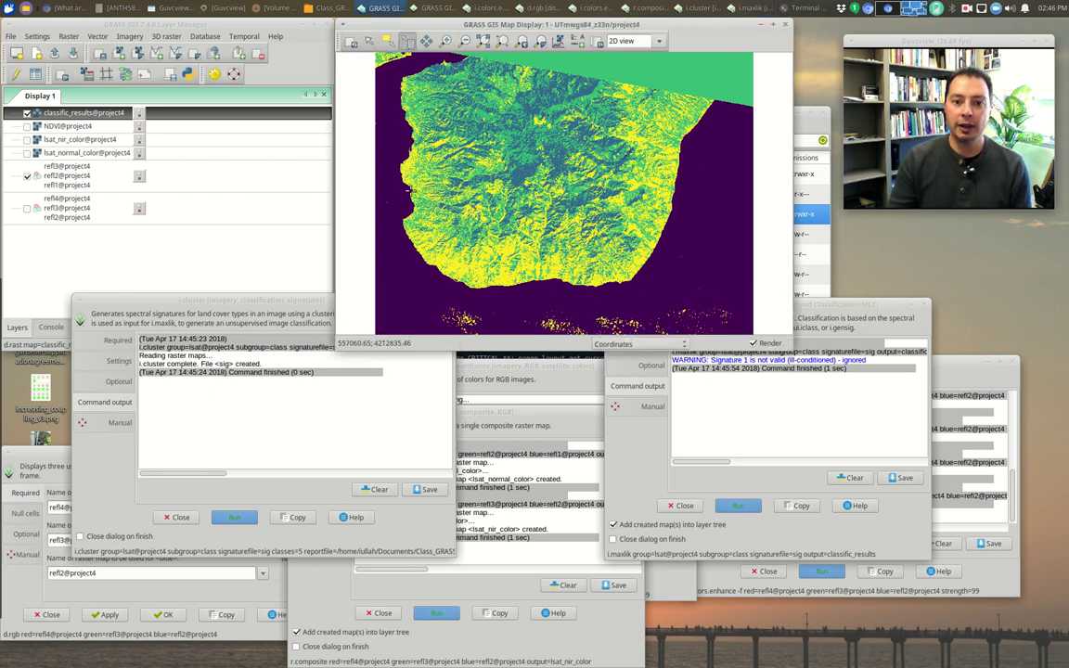
click(400, 197)
drag(540, 92, 894, 231)
click(639, 260)
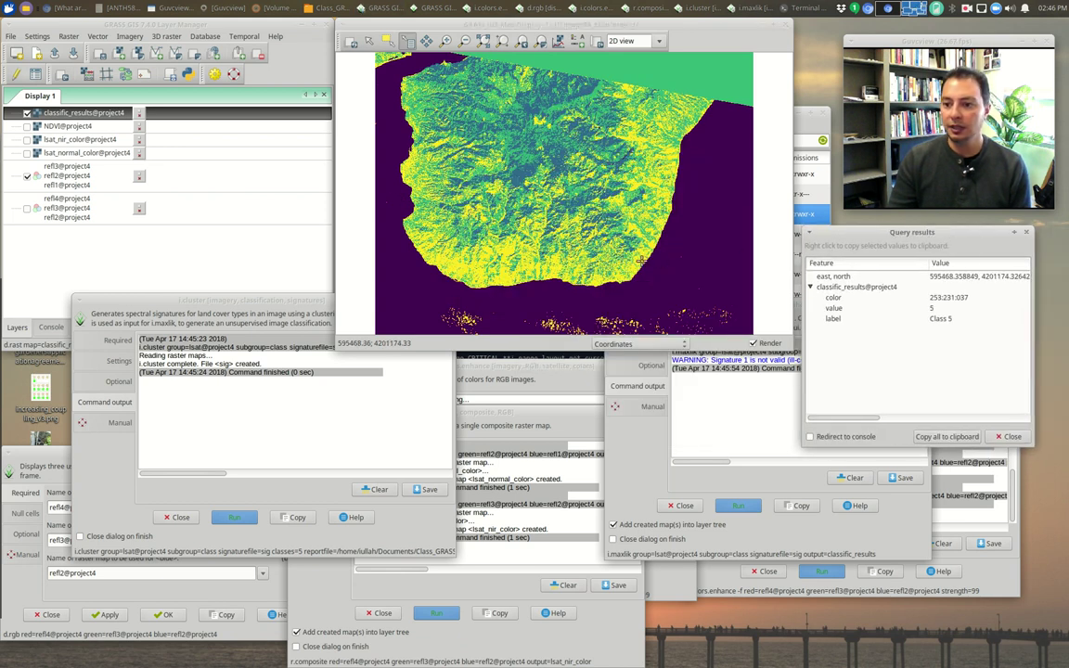
click(574, 192)
click(475, 155)
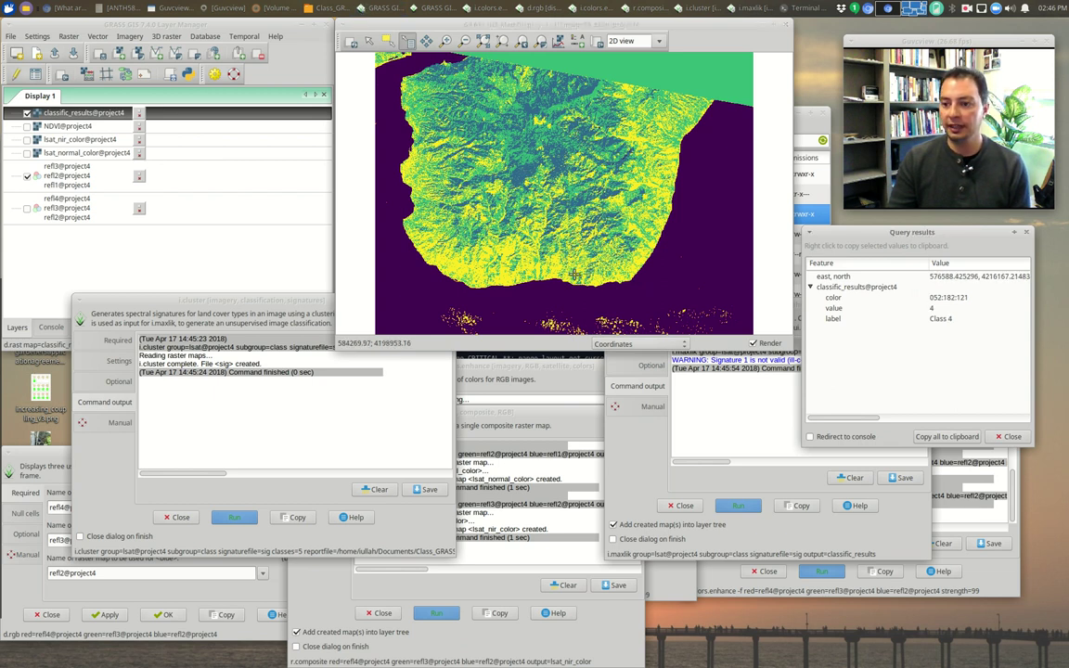
click(524, 149)
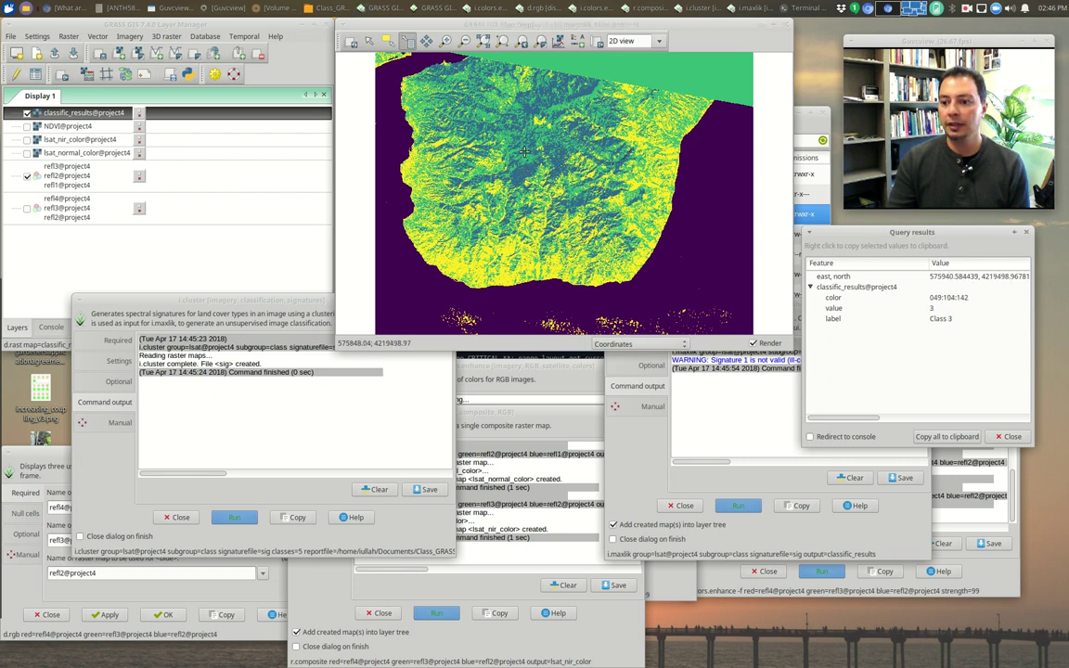
- Set the computational region extent from a display zoomed in to the land area, cutting out most of the surrounding sea
click(447, 41)
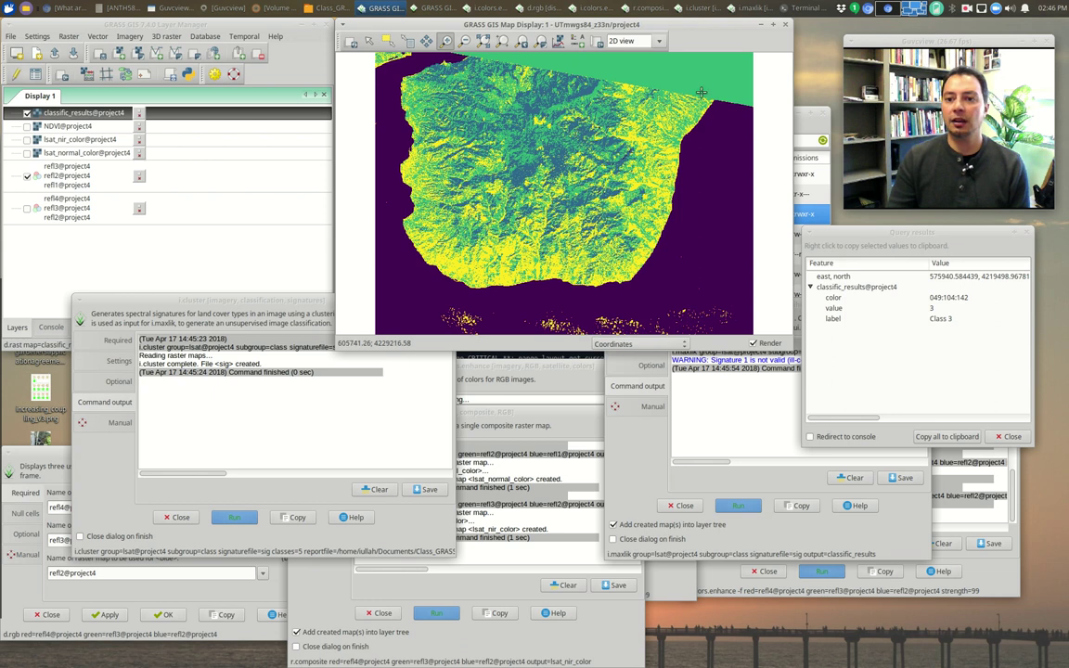
drag(755, 113, 336, 271)
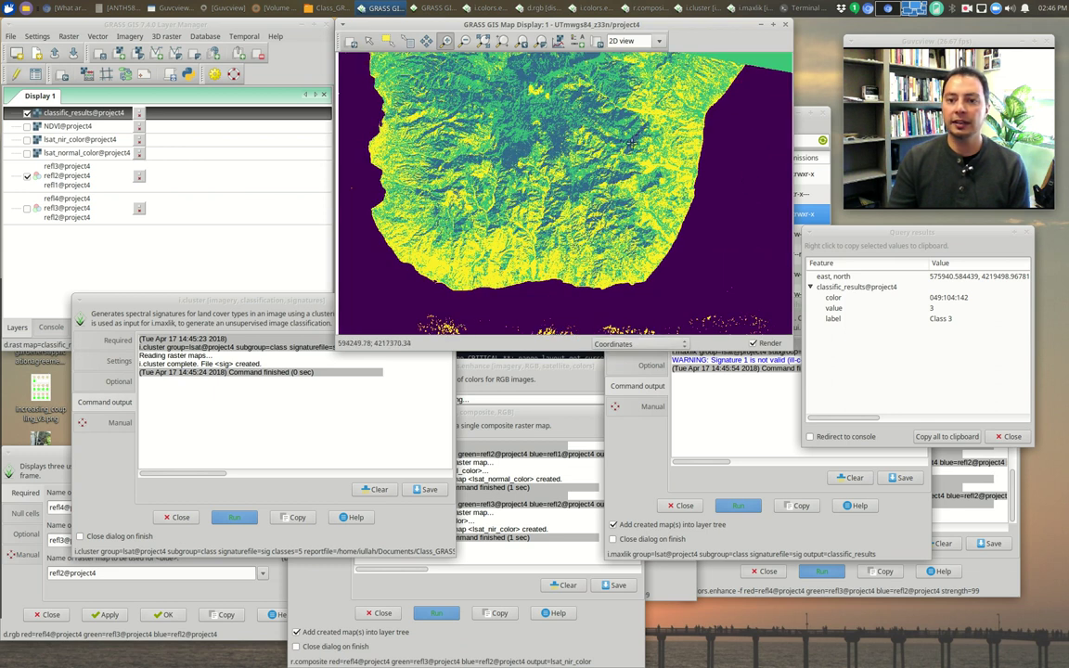
drag(360, 65, 685, 291)
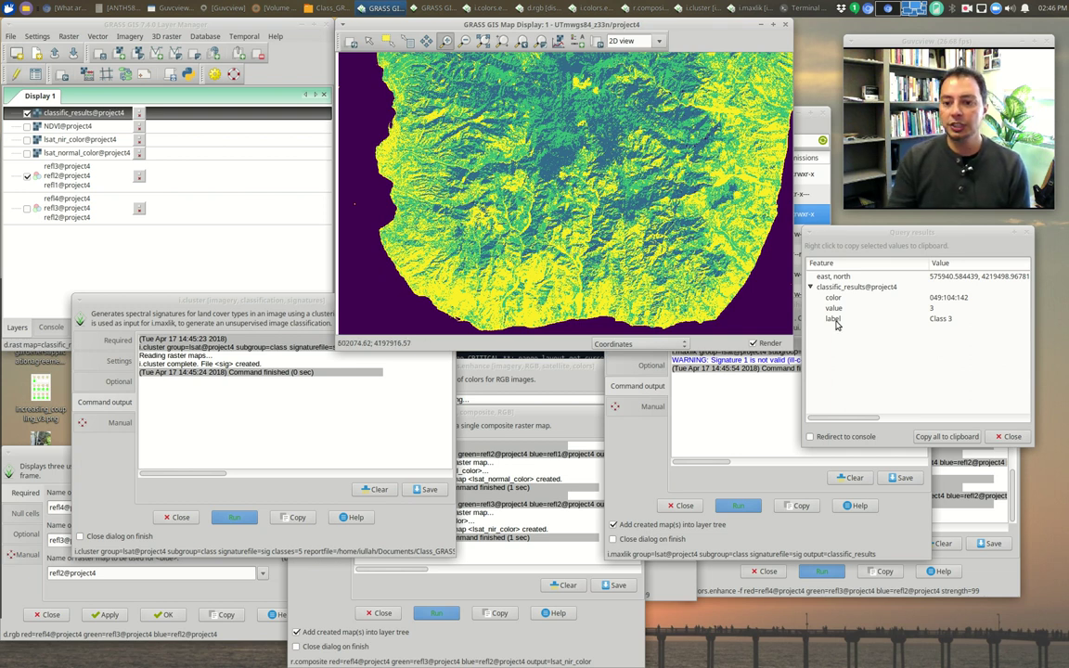
click(554, 40)
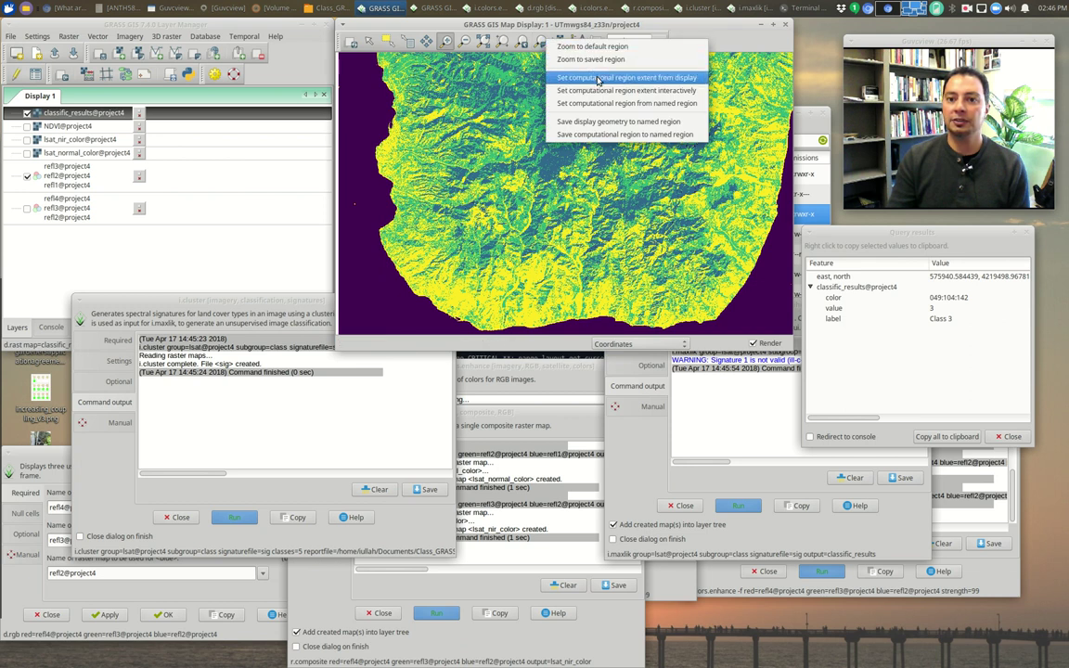
click(597, 80)
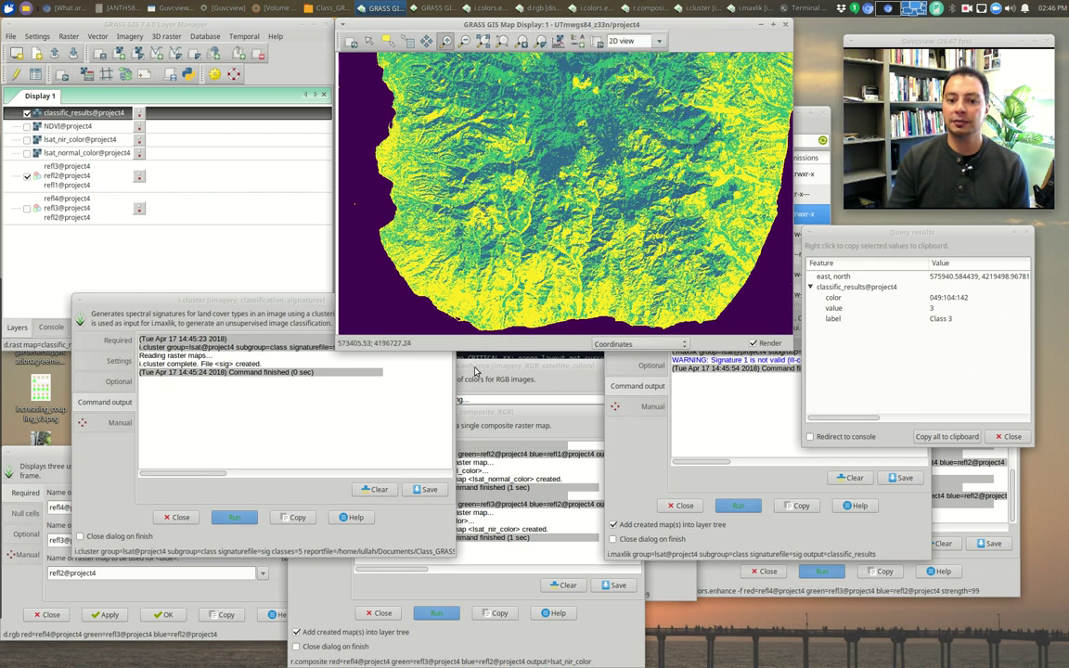
- Allow i.cluster to overwrite existing files and rerun it to regenerate the sig signatures for the current region
click(119, 382)
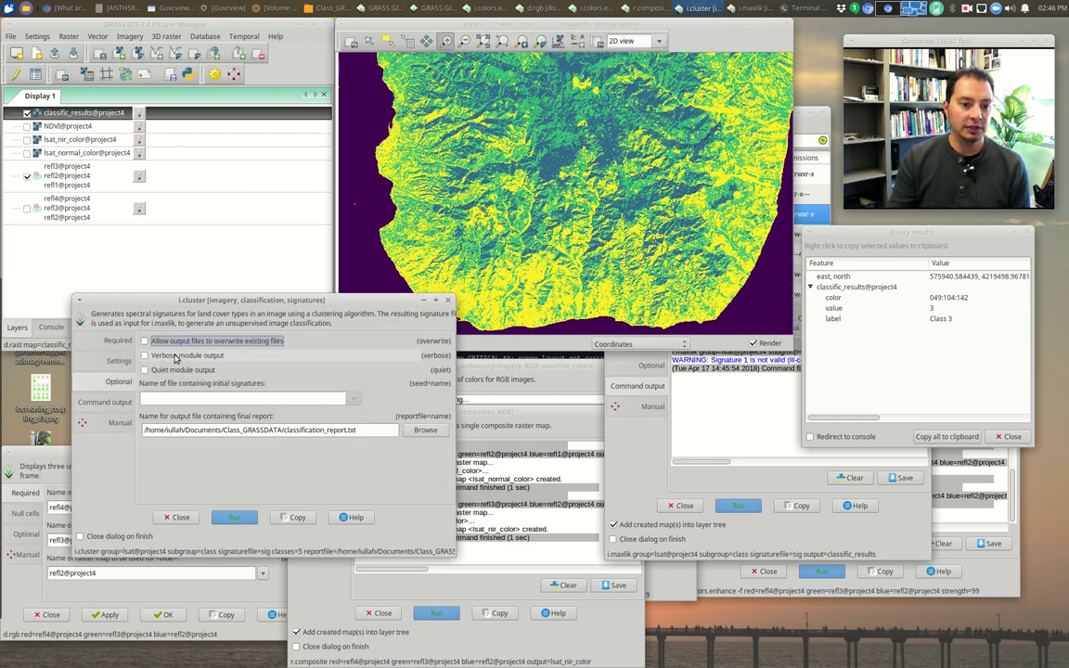
click(147, 341)
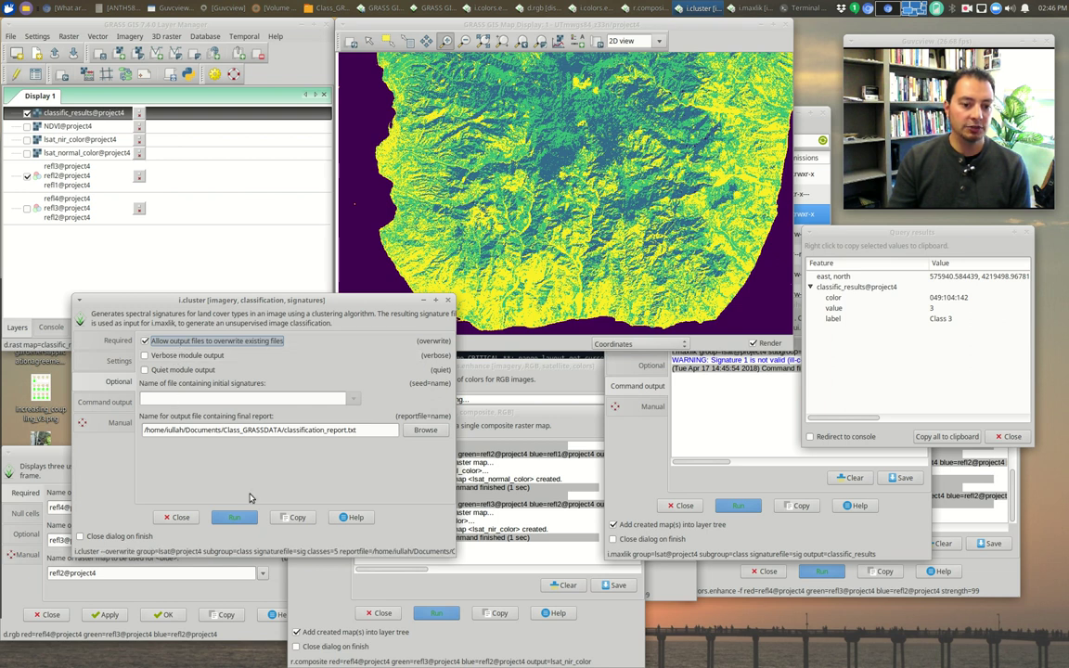
click(241, 521)
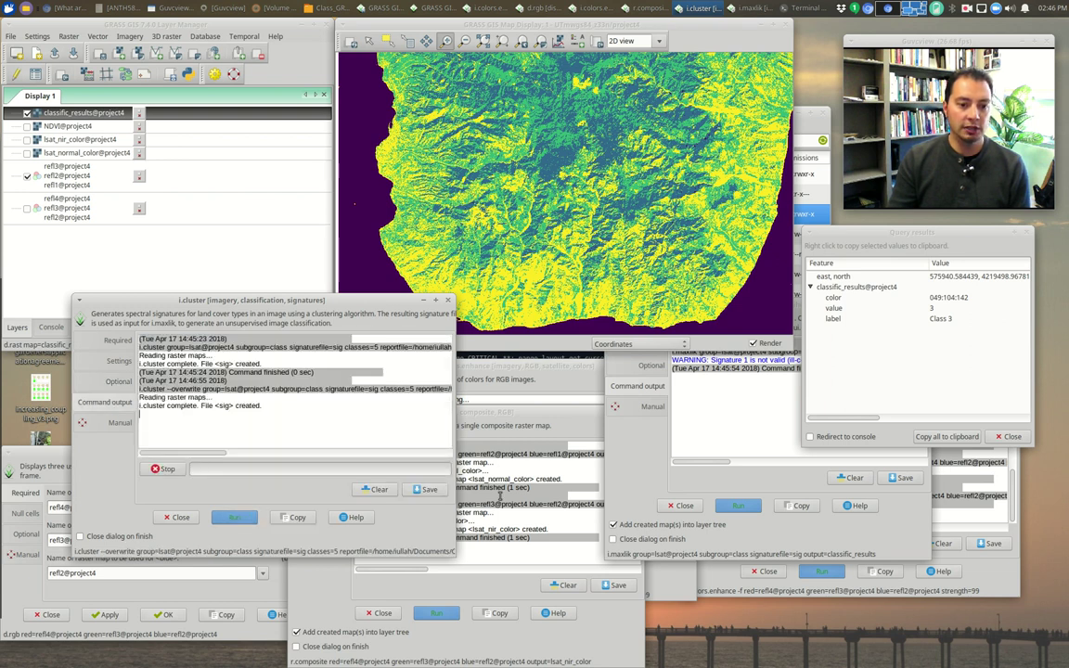
- Rerun i.maxlik with overwriting allowed to update classific_results, and move its dialog clear of the map
click(652, 365)
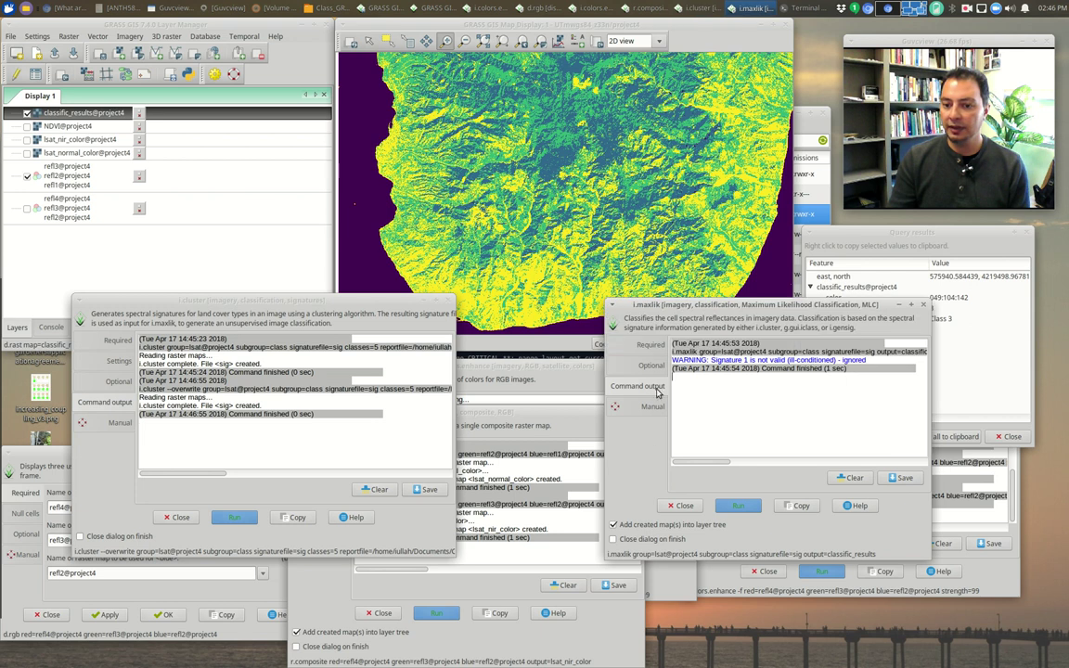
click(679, 345)
click(742, 509)
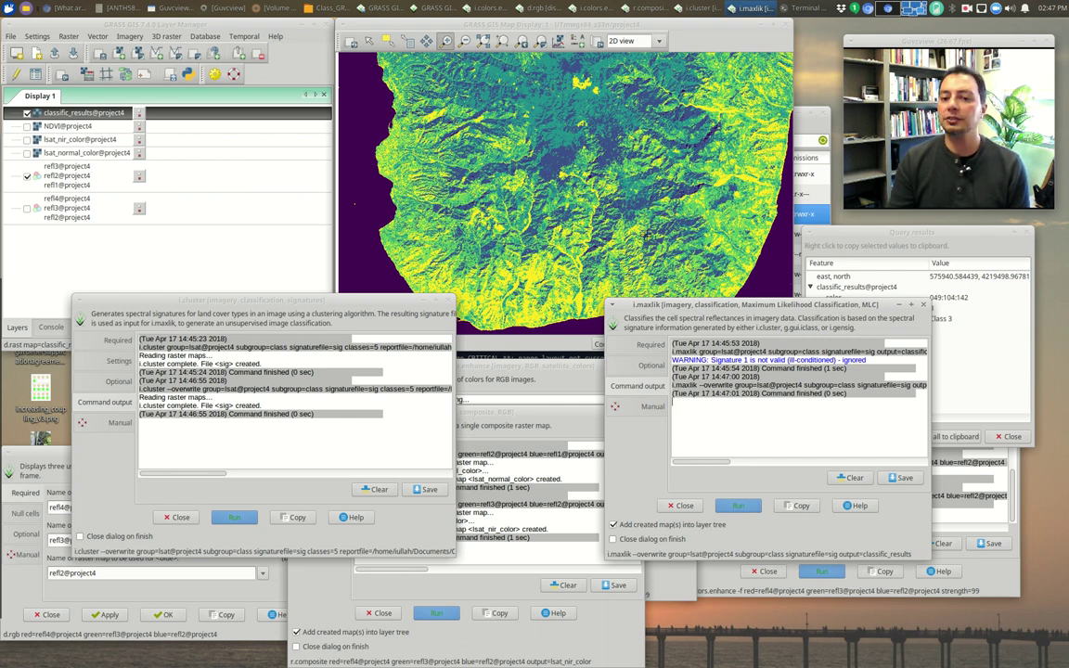
drag(698, 309, 682, 370)
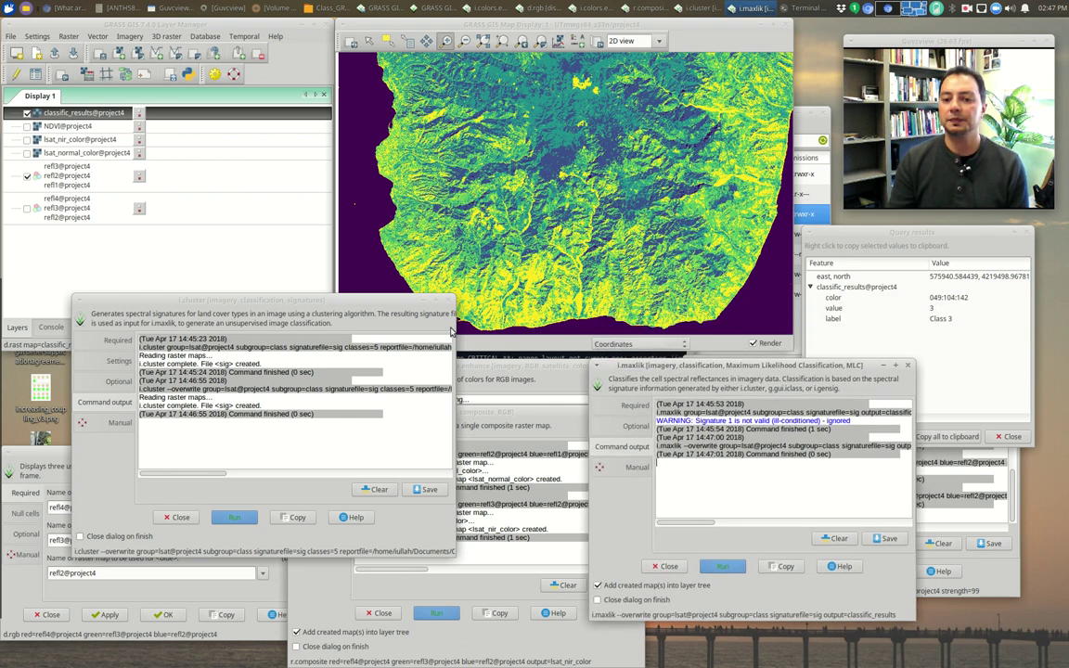
- Show the full updated classific_results map and query its yellow, dark blue and purple areas for their new class values
drag(280, 300, 280, 373)
click(477, 258)
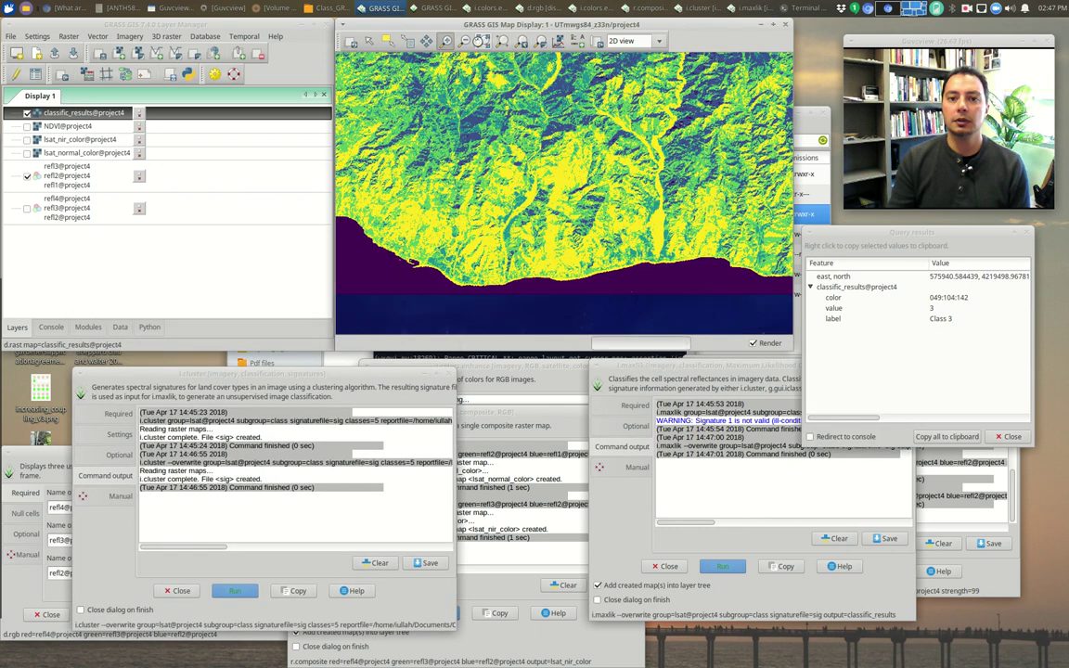
click(475, 41)
click(407, 41)
click(527, 273)
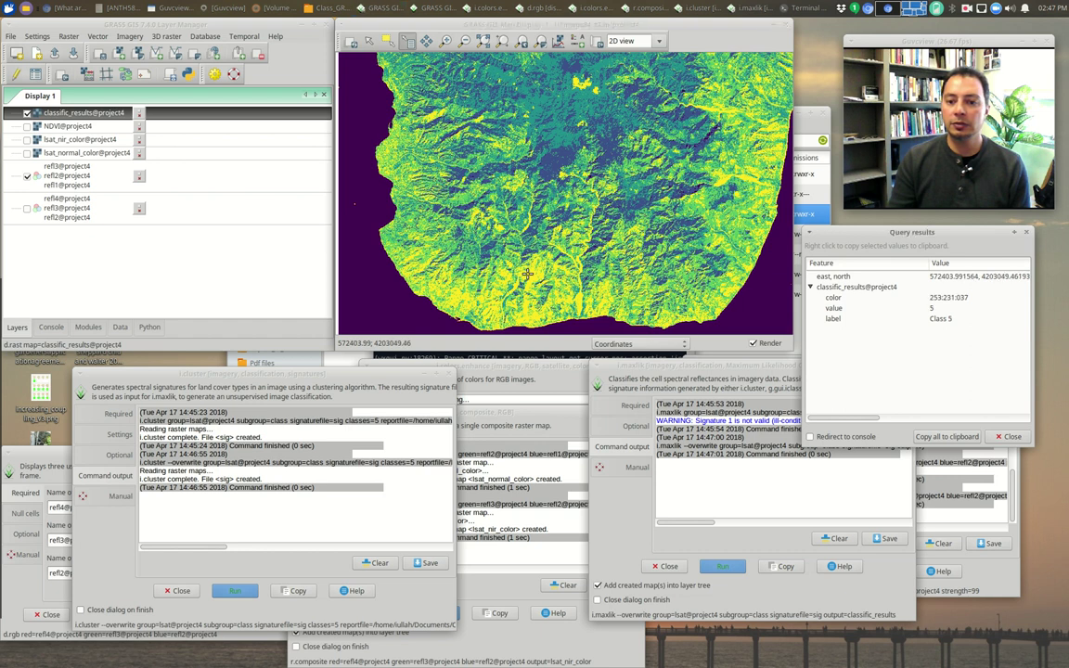
click(374, 269)
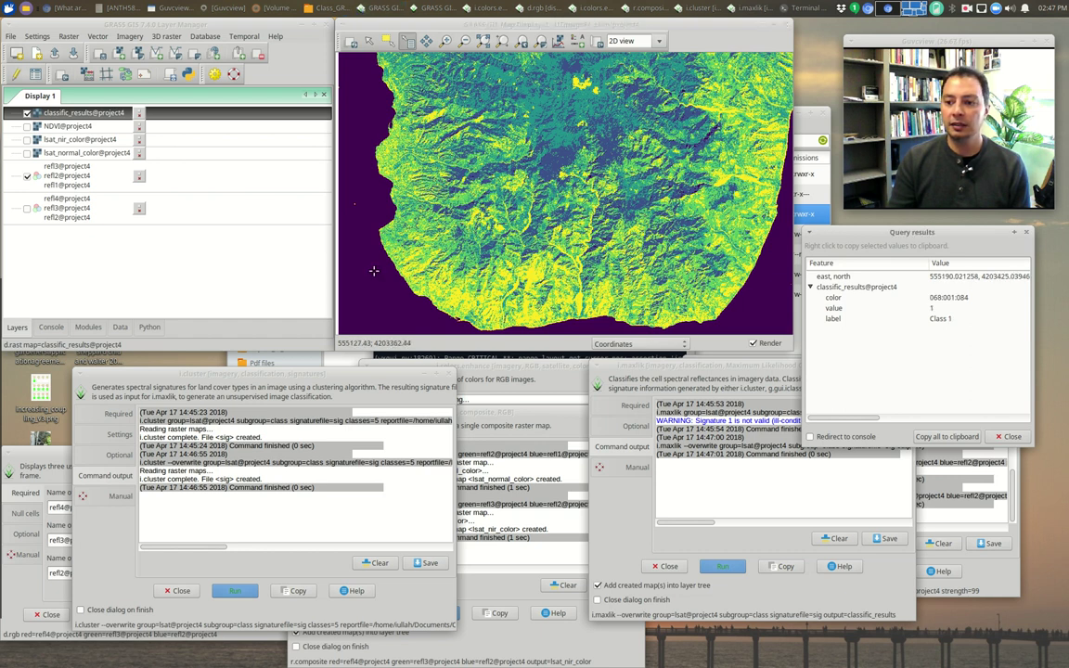
click(552, 160)
click(557, 134)
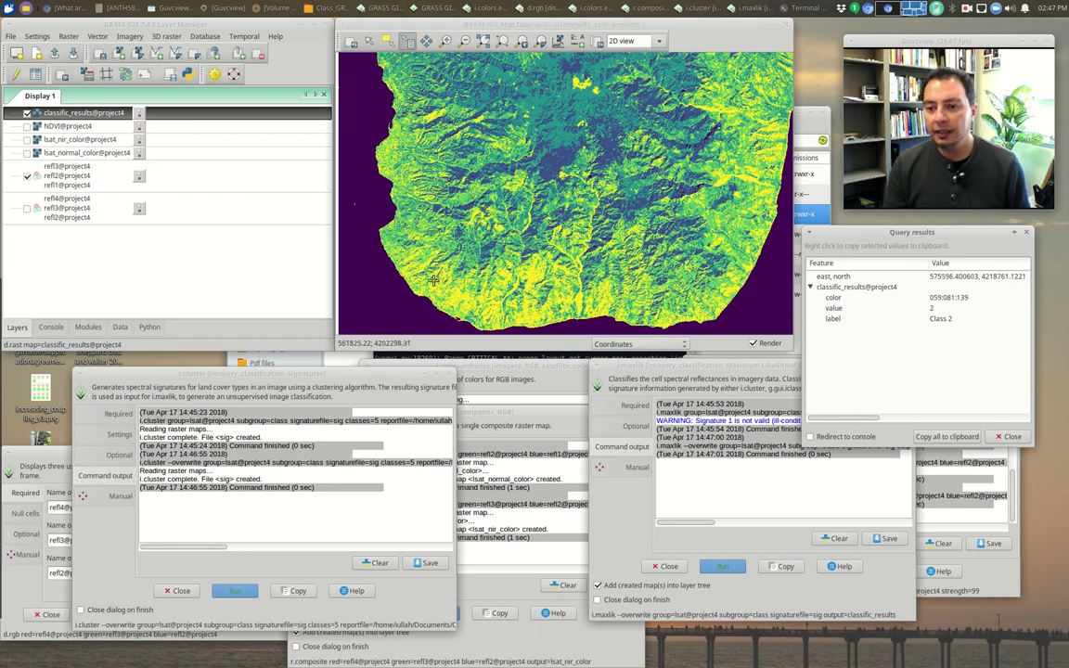
- Open classification_report.txt from the Class_GRASSDATA folder and place its window clear of the webcam view
click(320, 9)
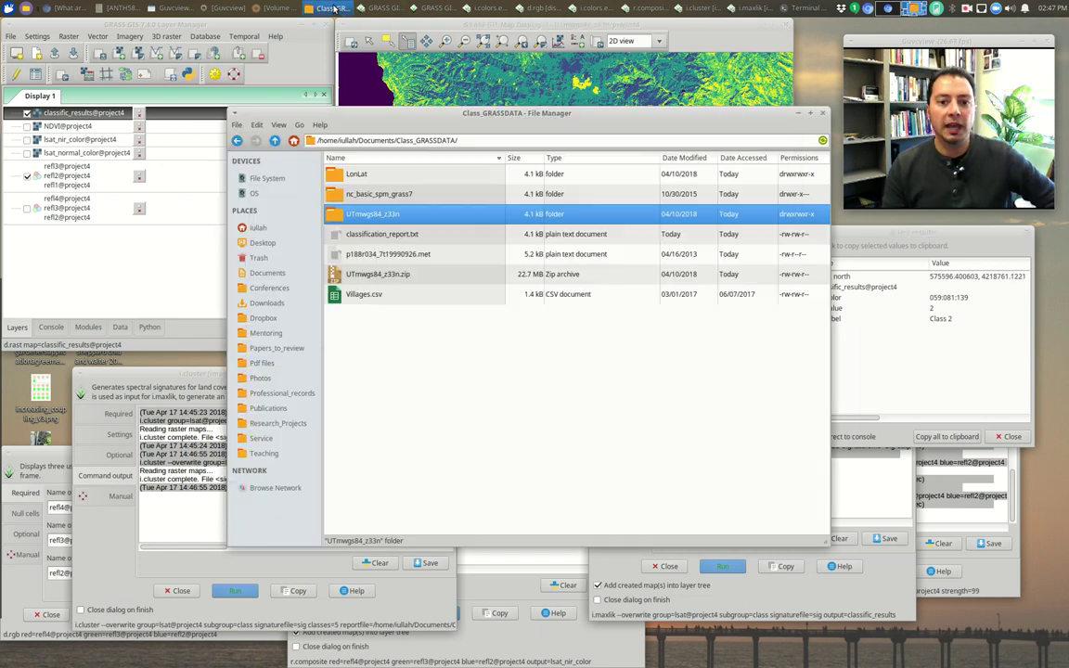
click(389, 236)
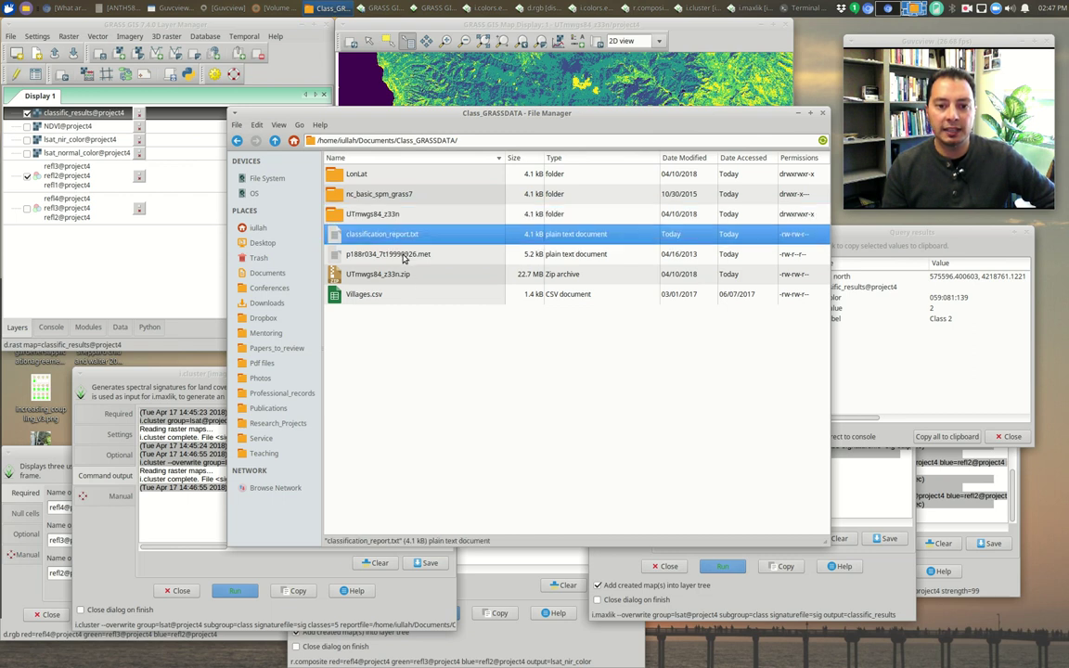
double_click(403, 238)
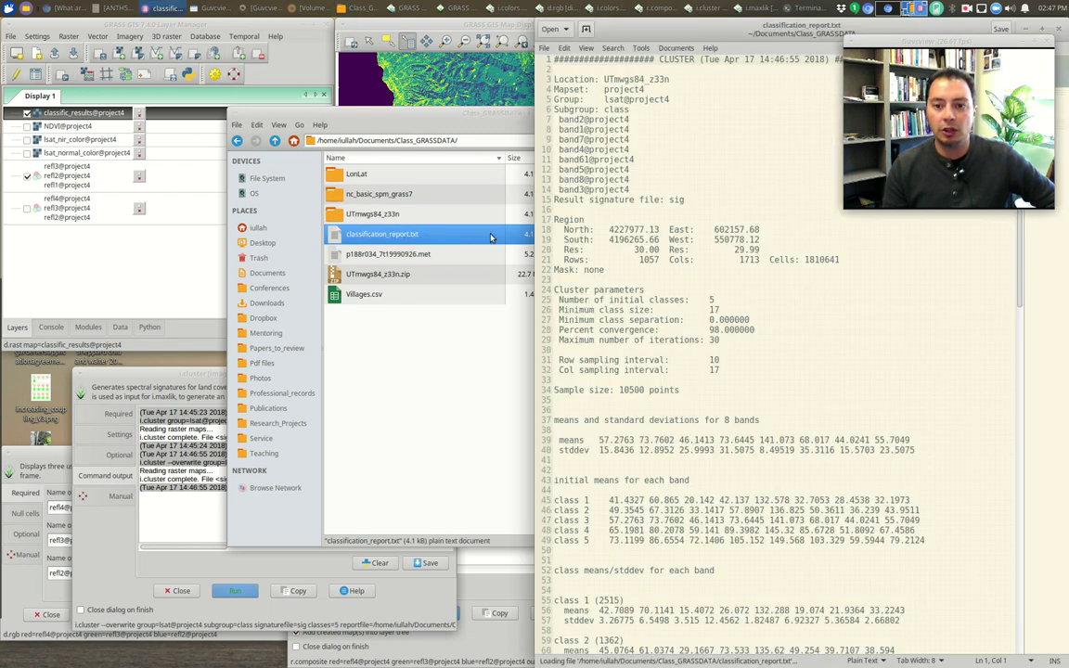
drag(751, 30, 304, 30)
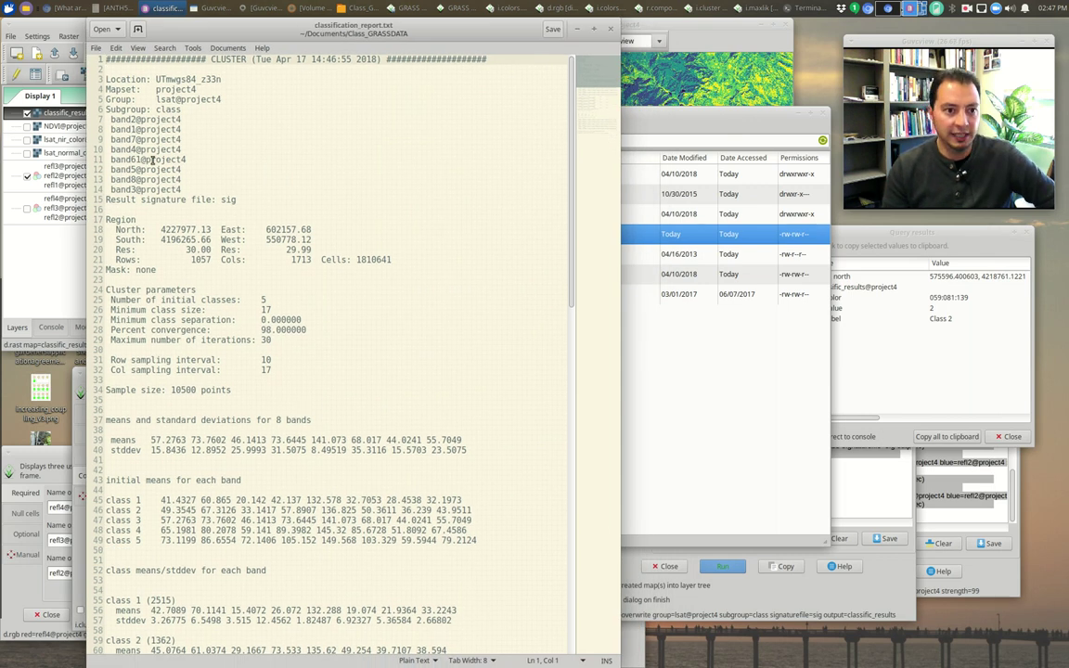
- Examine the cluster report's band list, the class 1 initial means, the per-class means and deviations, and the iteration results
drag(187, 184, 105, 118)
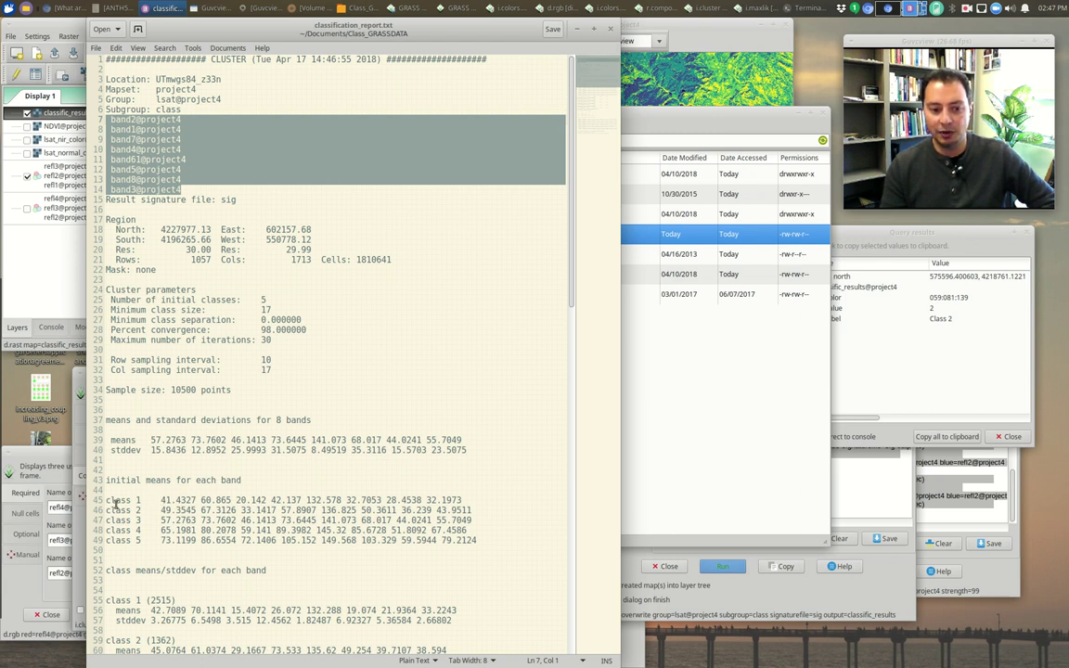
drag(466, 500, 111, 501)
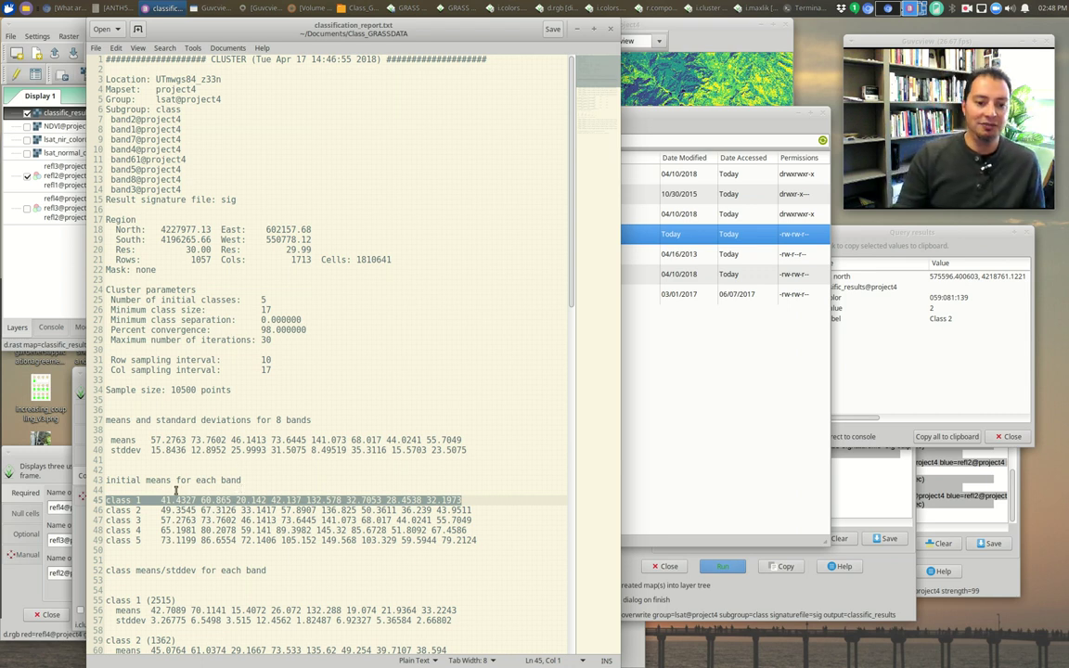
scroll(247, 466, down, 10)
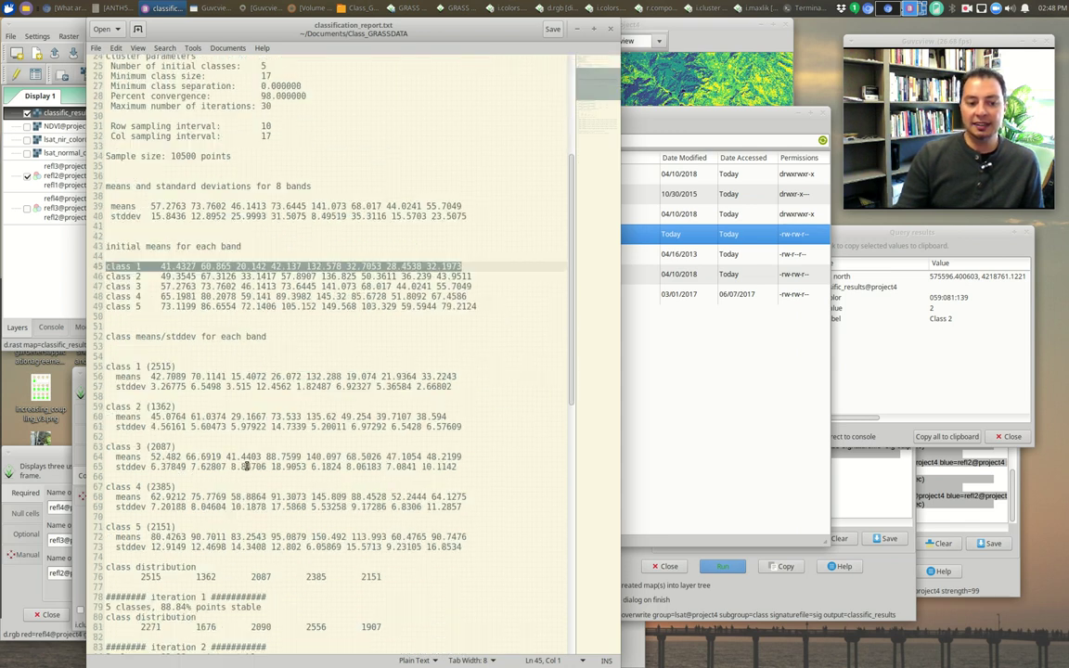
scroll(145, 484, down, 10)
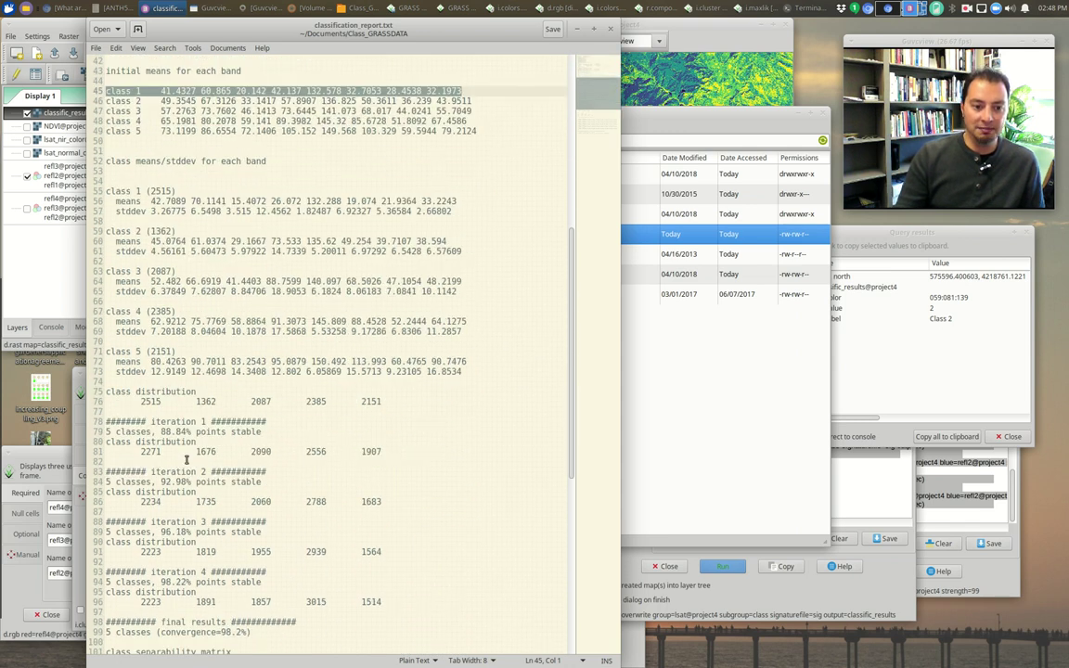